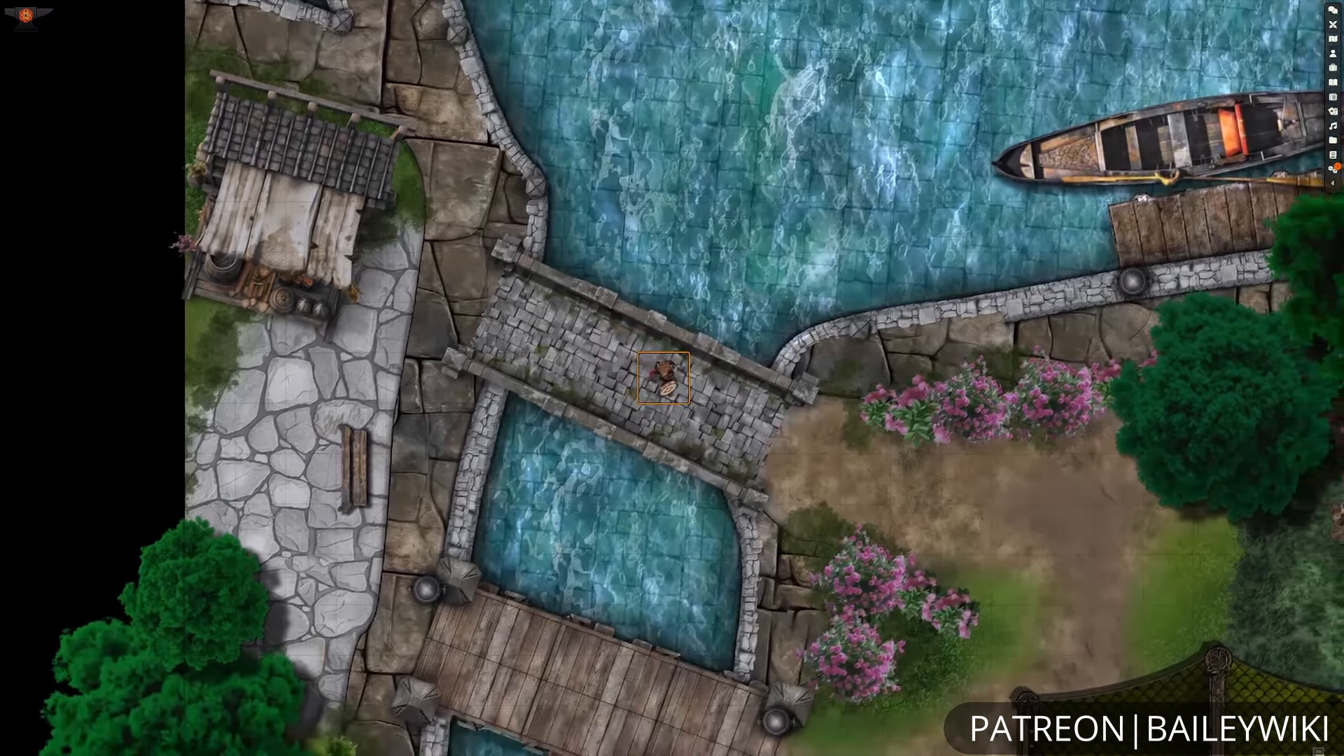
- Walk the character token southeast off the stone bridge onto the dirt path between the pink flower bushes
key(Right)
key(Down)
key(Right)
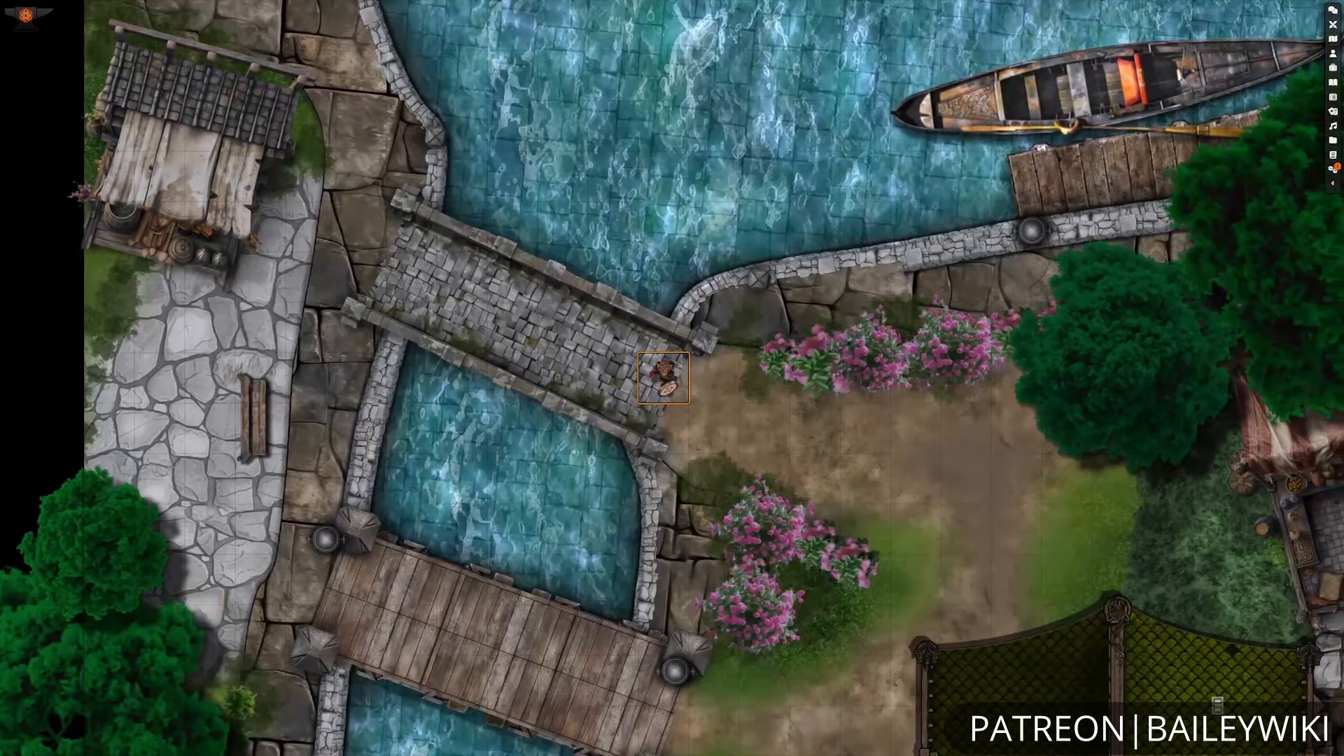
key(Right)
key(Down)
key(Right)
key(Right)
key(Right)
key(Down)
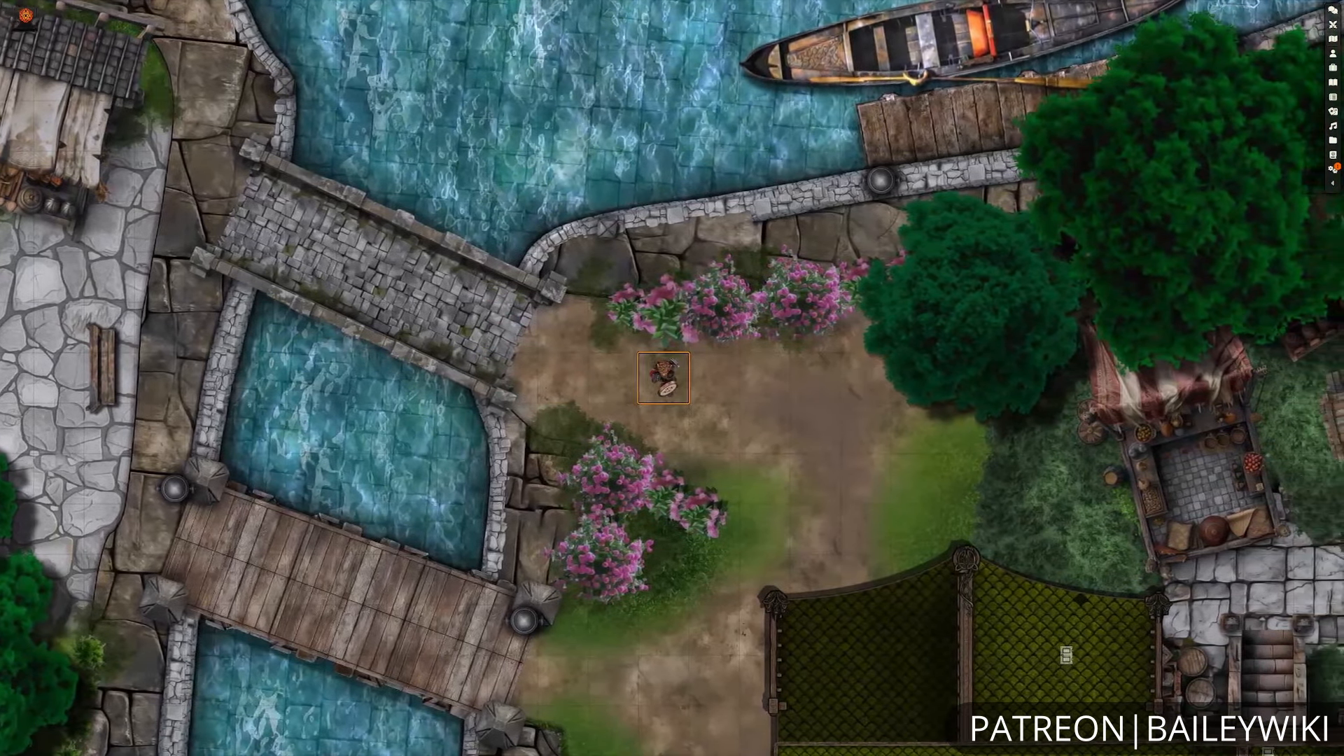
- Walk the token east across the dirt path to the grass just north of the green-roofed building
key(Right)
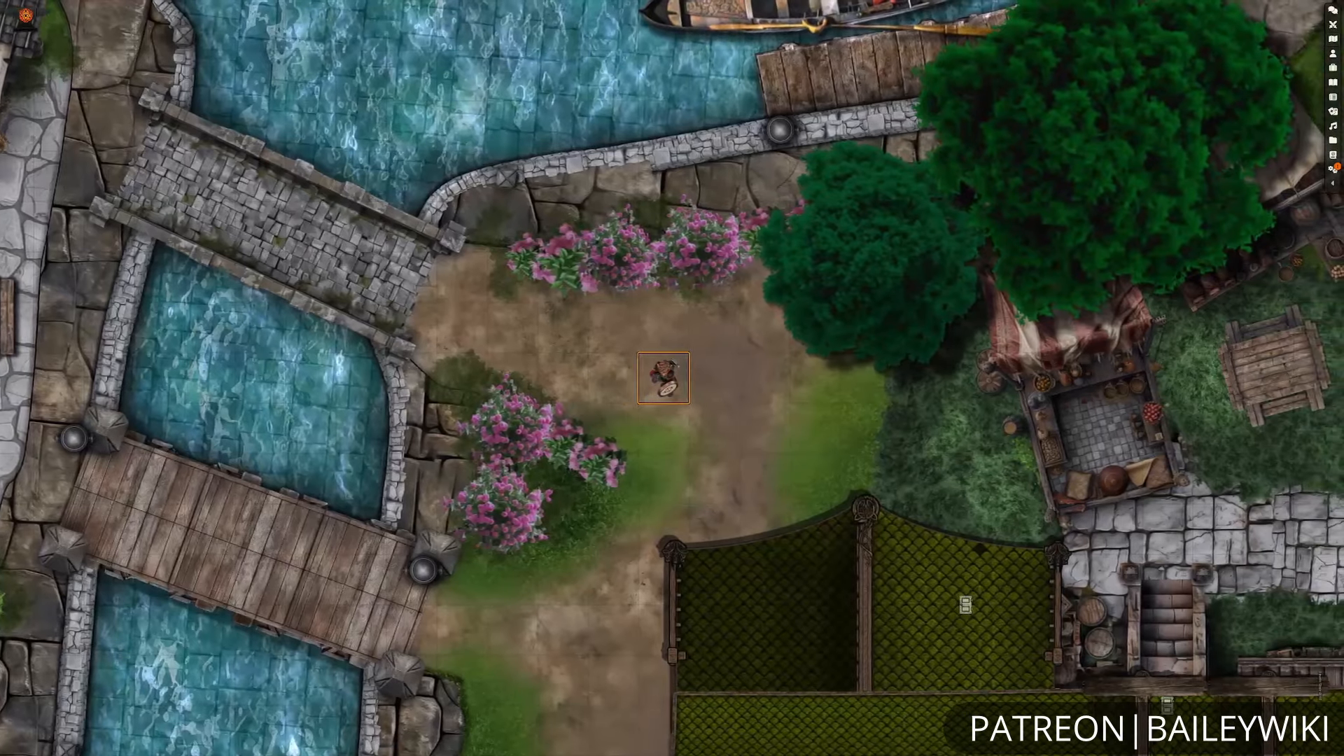
key(Down)
key(Down)
key(Right)
key(Right)
key(Right)
key(Right)
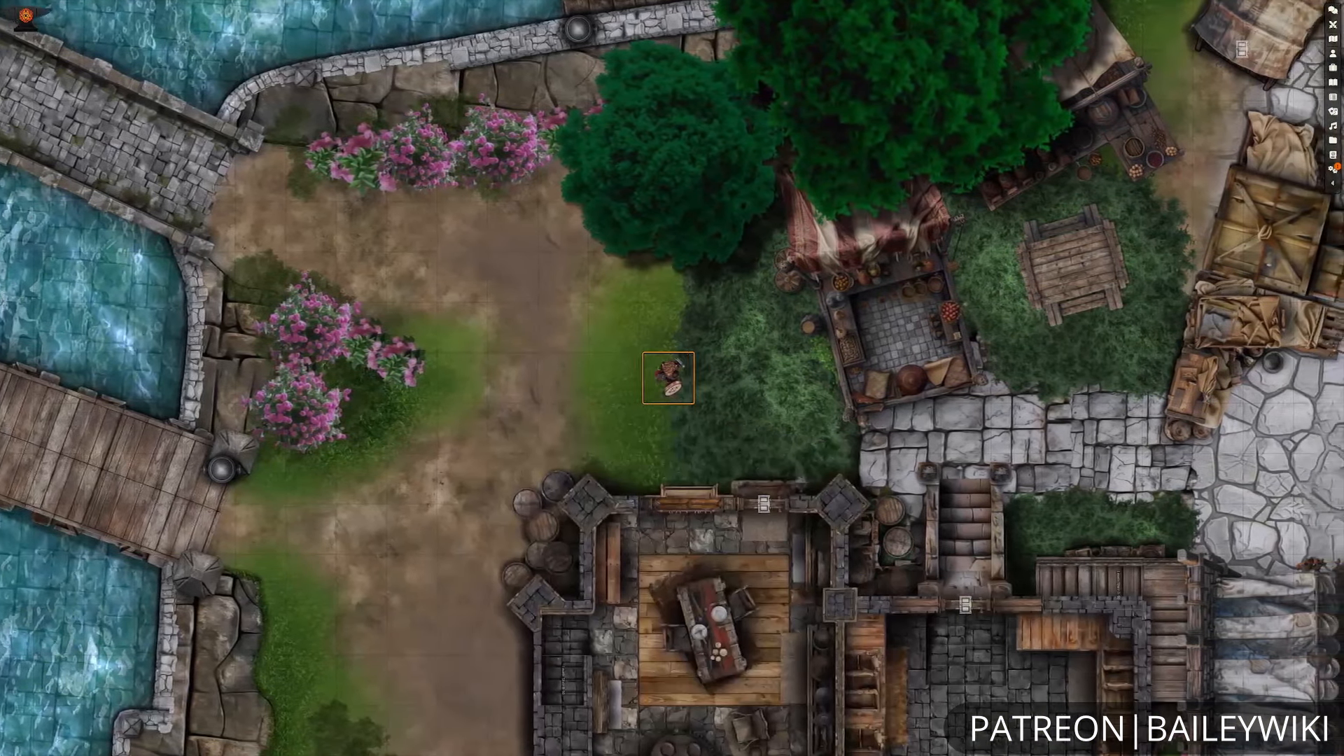
- Bring the token to the building's north door and enter the ground-floor room, stopping beside the set table
key(Right)
key(Right)
key(Down)
key(Down)
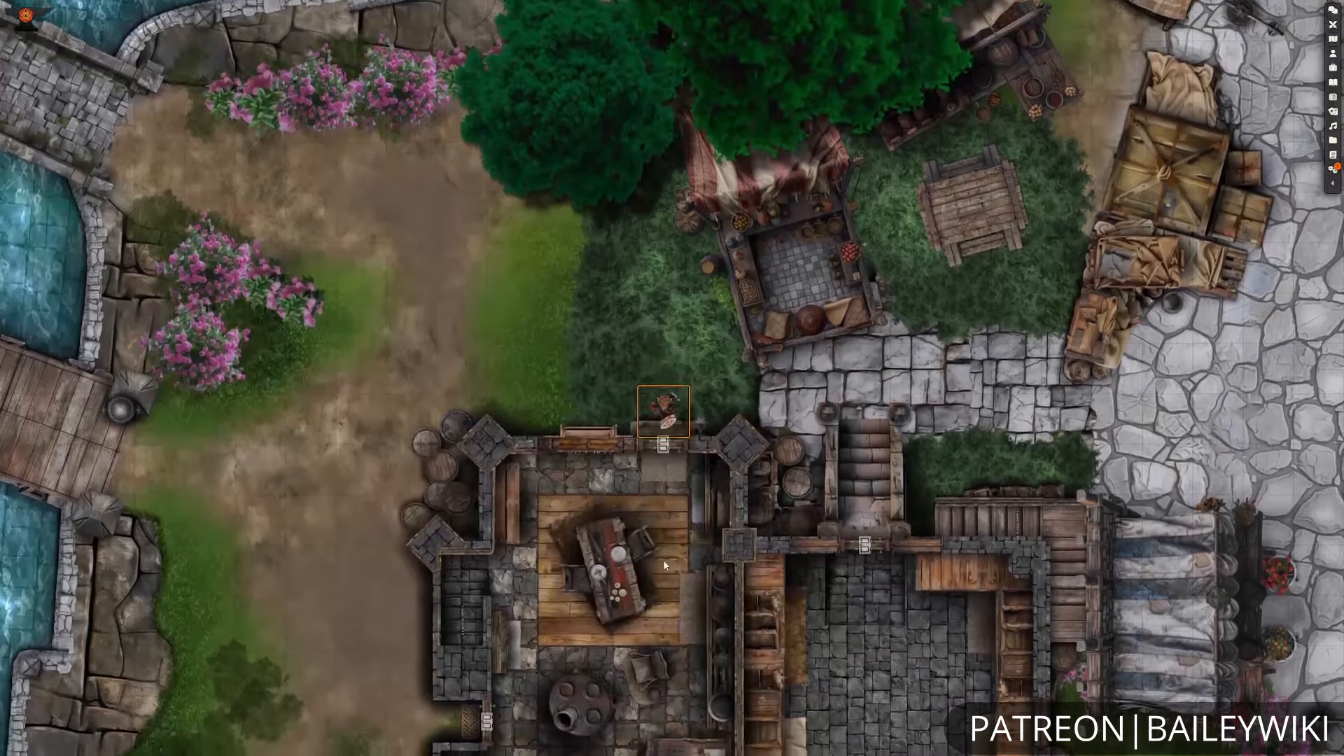
key(Down)
key(Down)
key(Down)
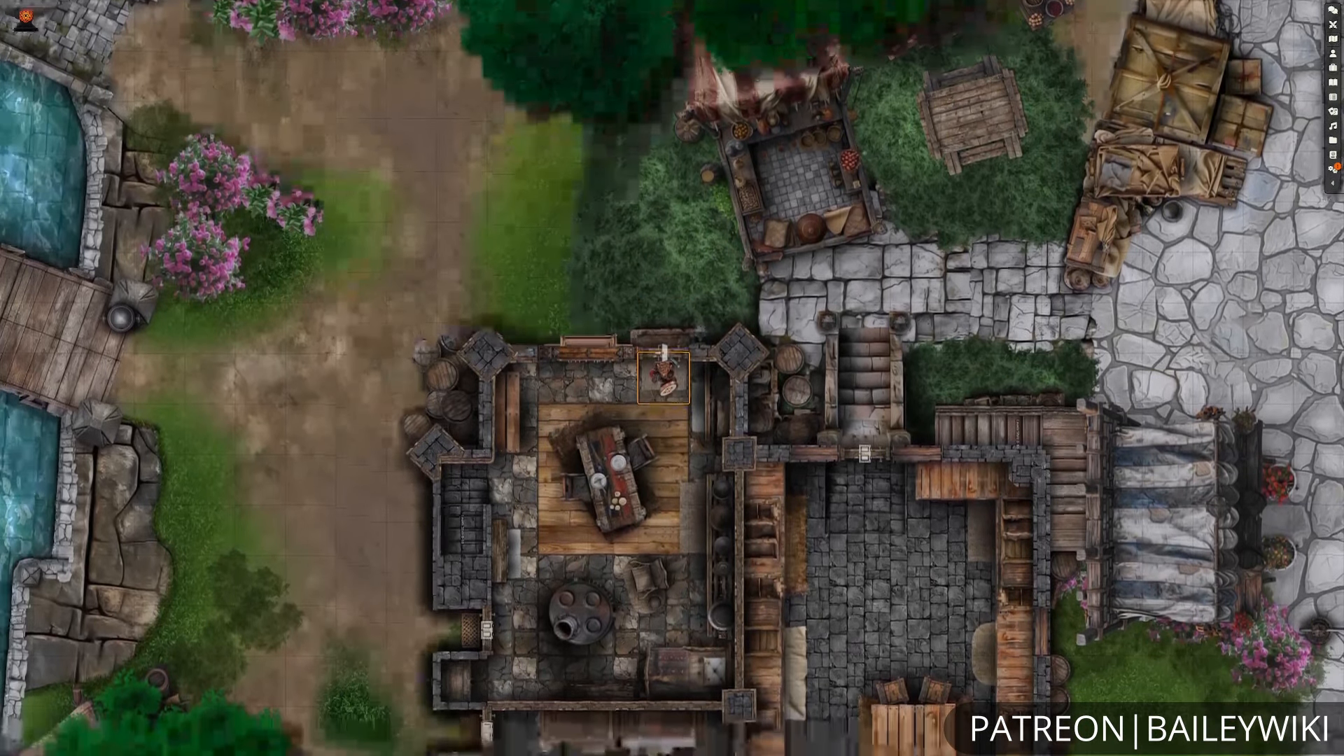
key(Down)
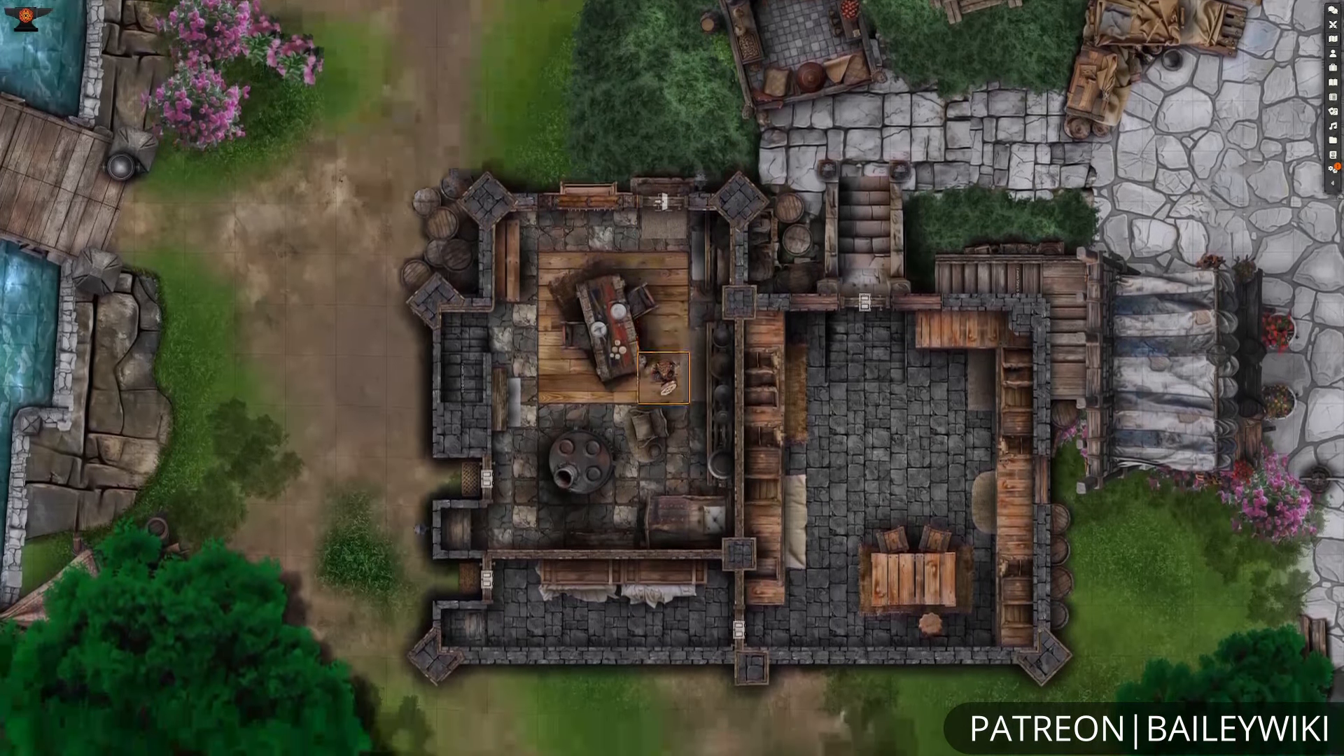
- Walk the token west to the stone stairwell and climb to the +10 ft floor
key(Left)
key(Left)
key(Left)
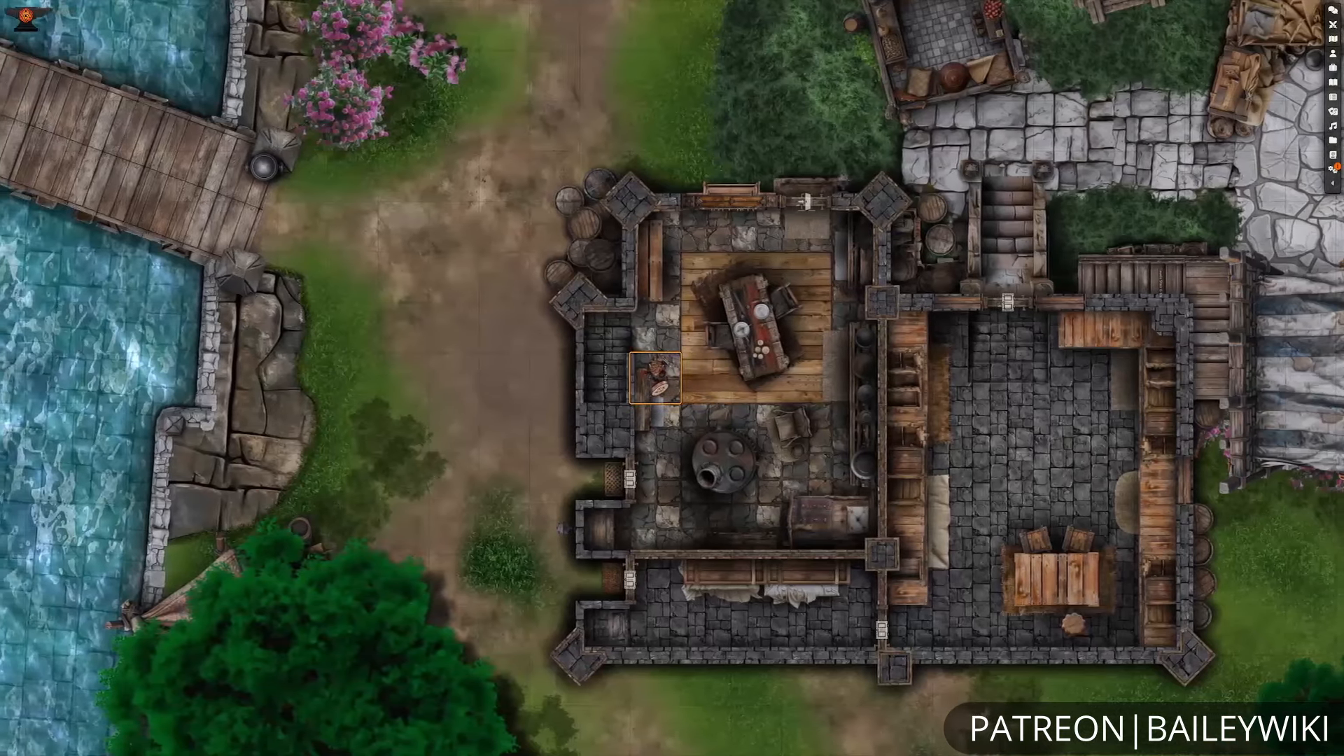
key(Up)
key(Left)
key(Down)
key(Down)
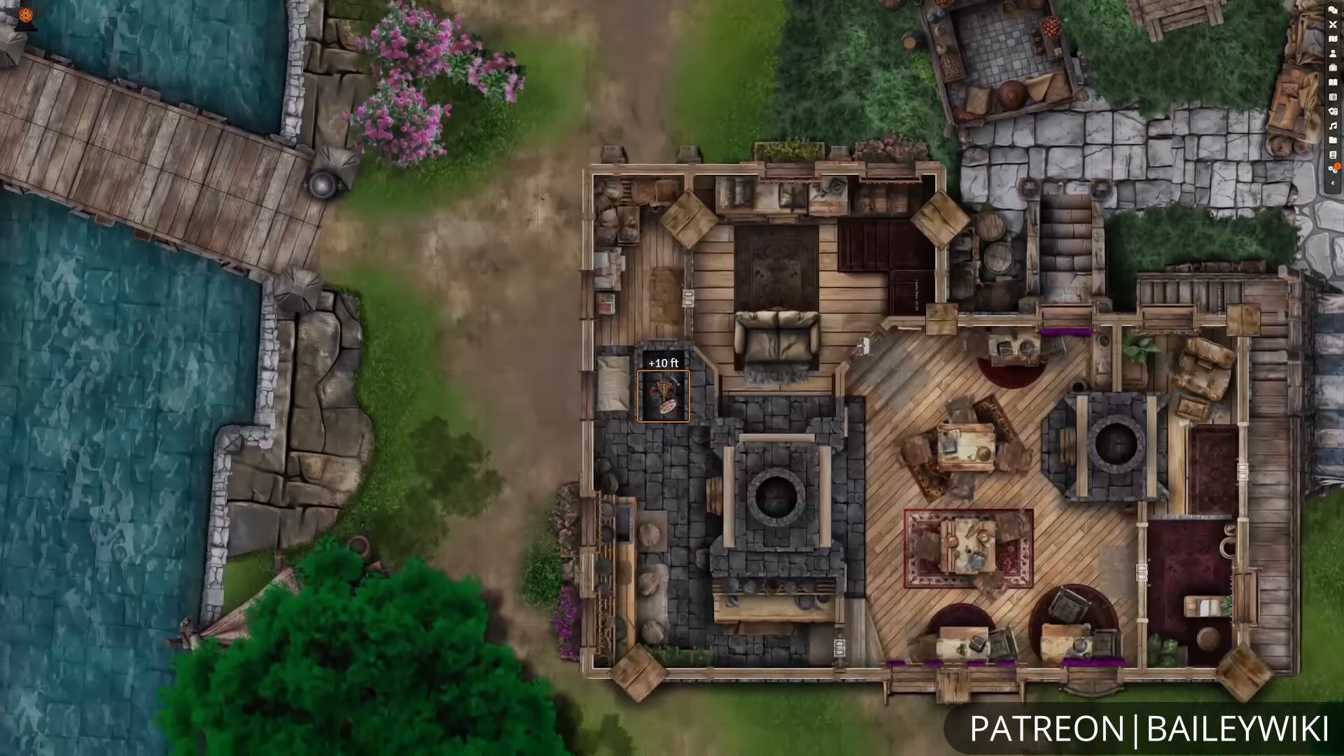
- Walk the token south through the stone-floored kitchen and around the serving counter into the dining room
key(Down)
key(Down)
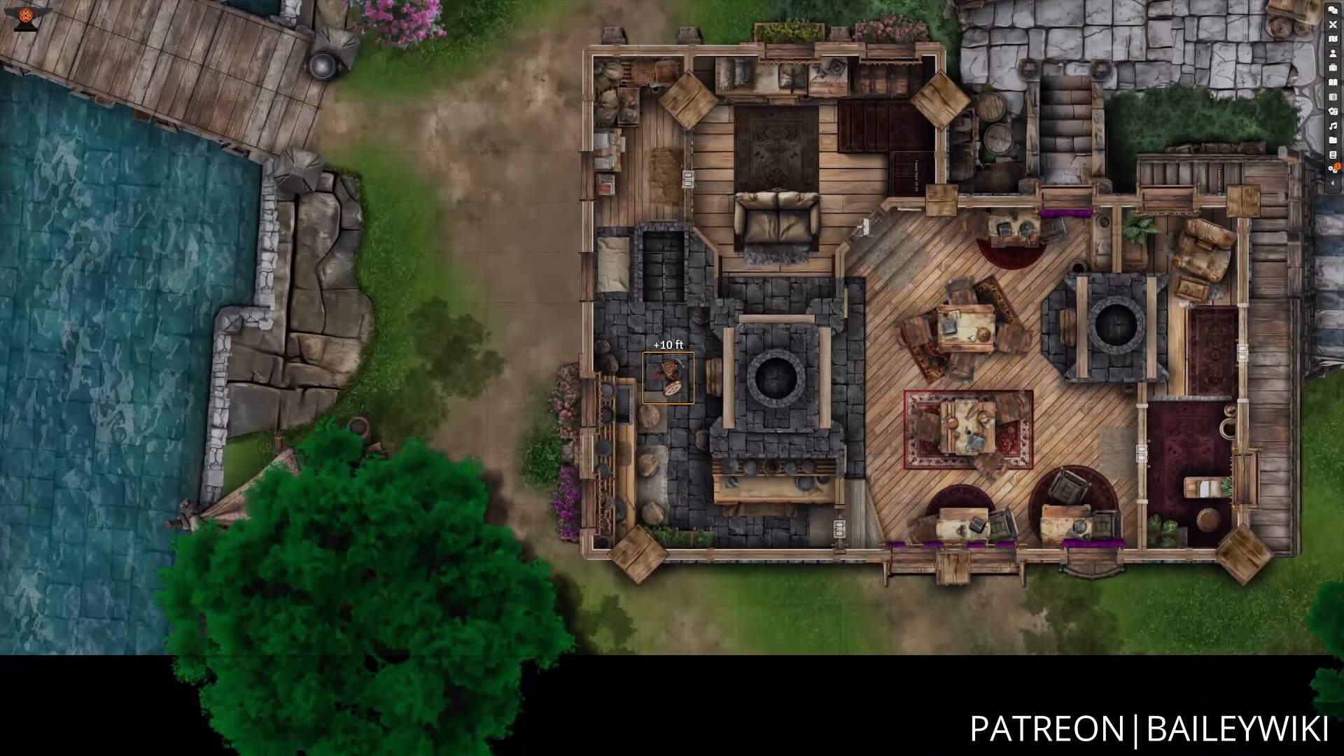
key(Right)
key(Down)
key(Down)
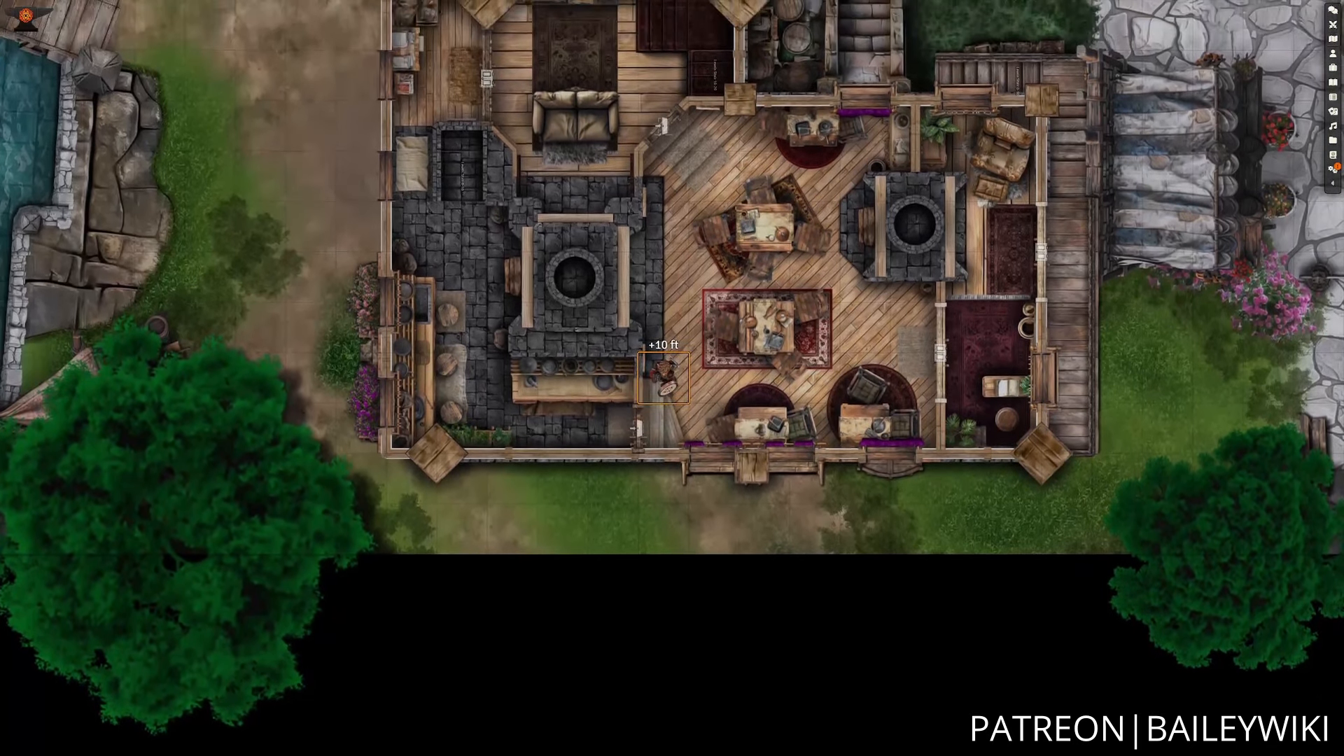
- Walk the token north along the dining room and through the door into the lounge with the sofa
key(Up)
key(Up)
key(Up)
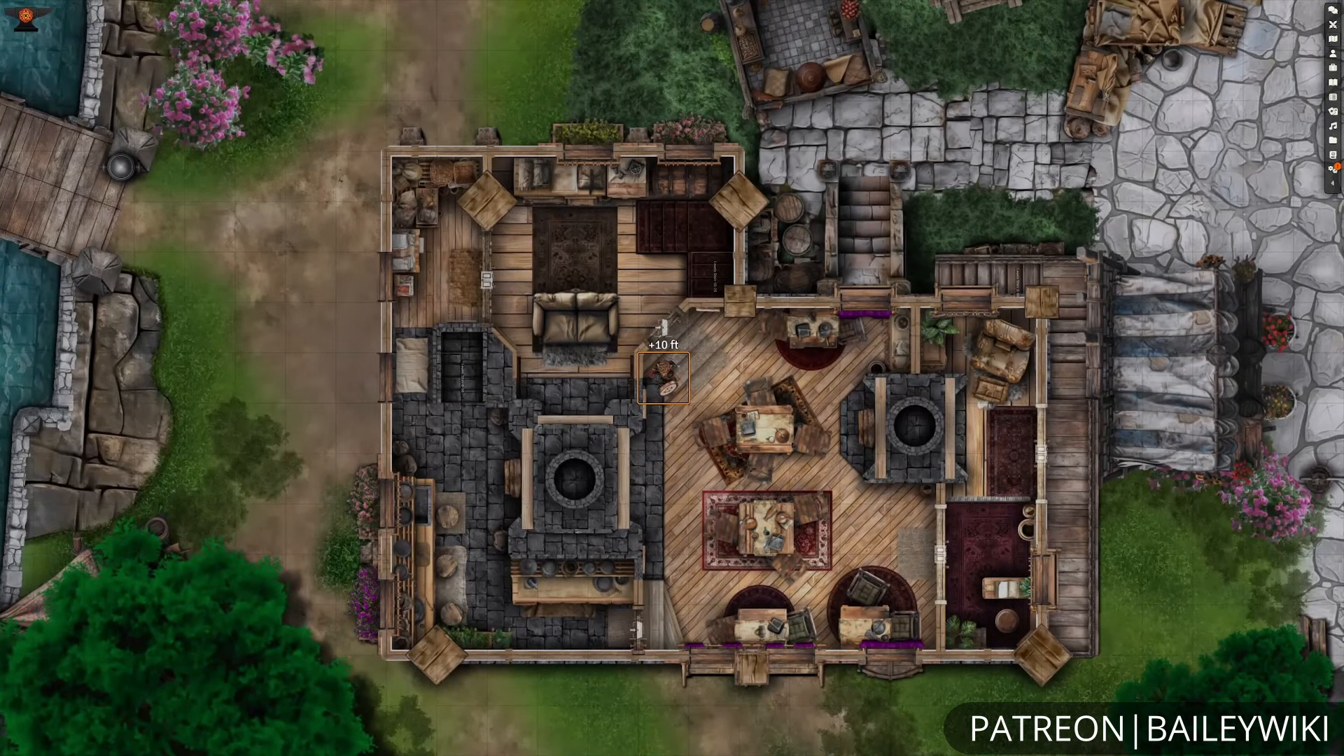
key(Up)
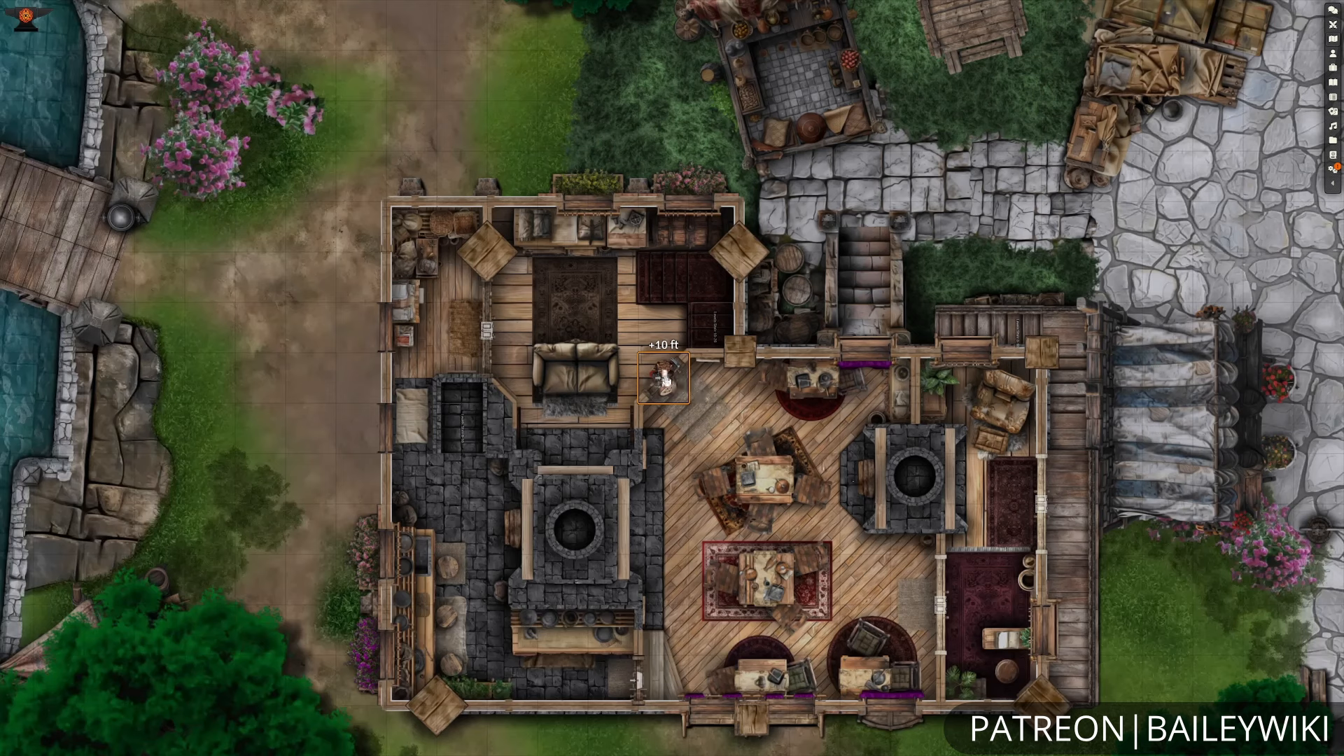
key(Up)
key(Up)
key(Left)
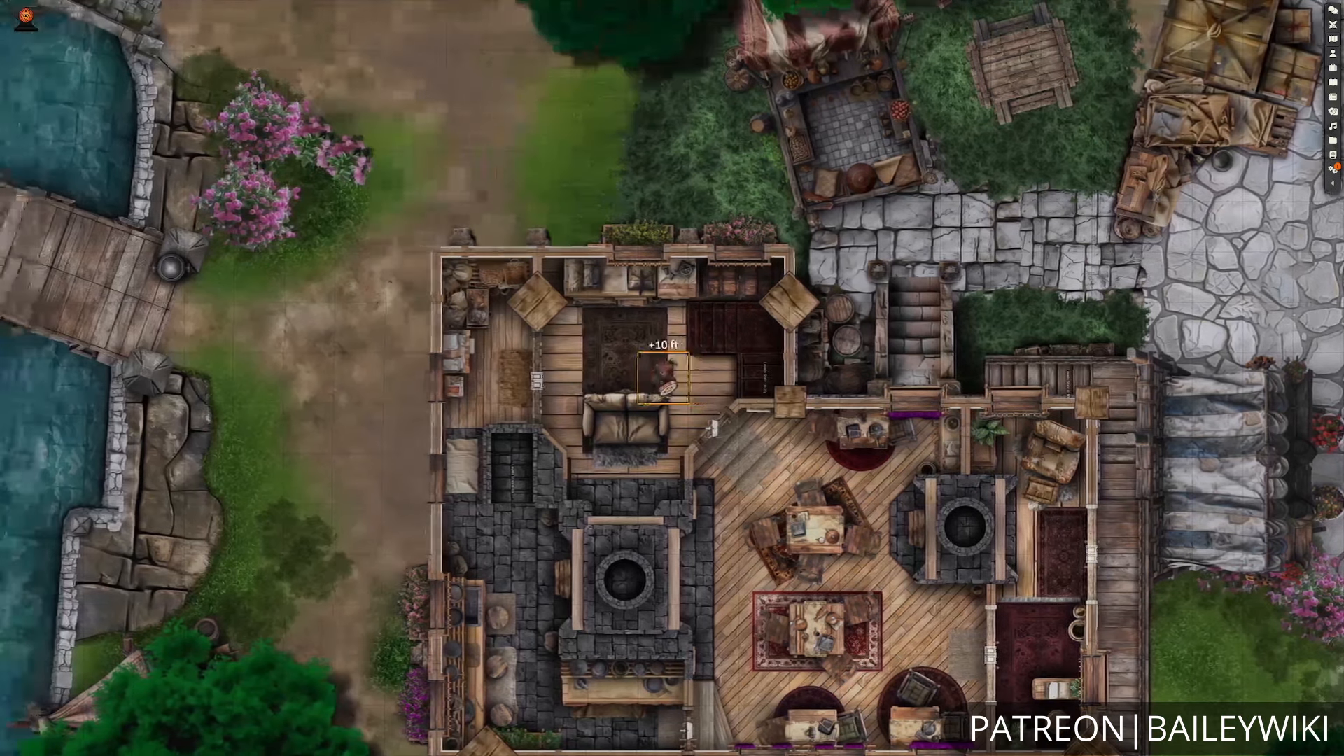
- Take the token up the lounge's dark red staircase to the +20 ft floor
key(Right)
key(Right)
key(Down)
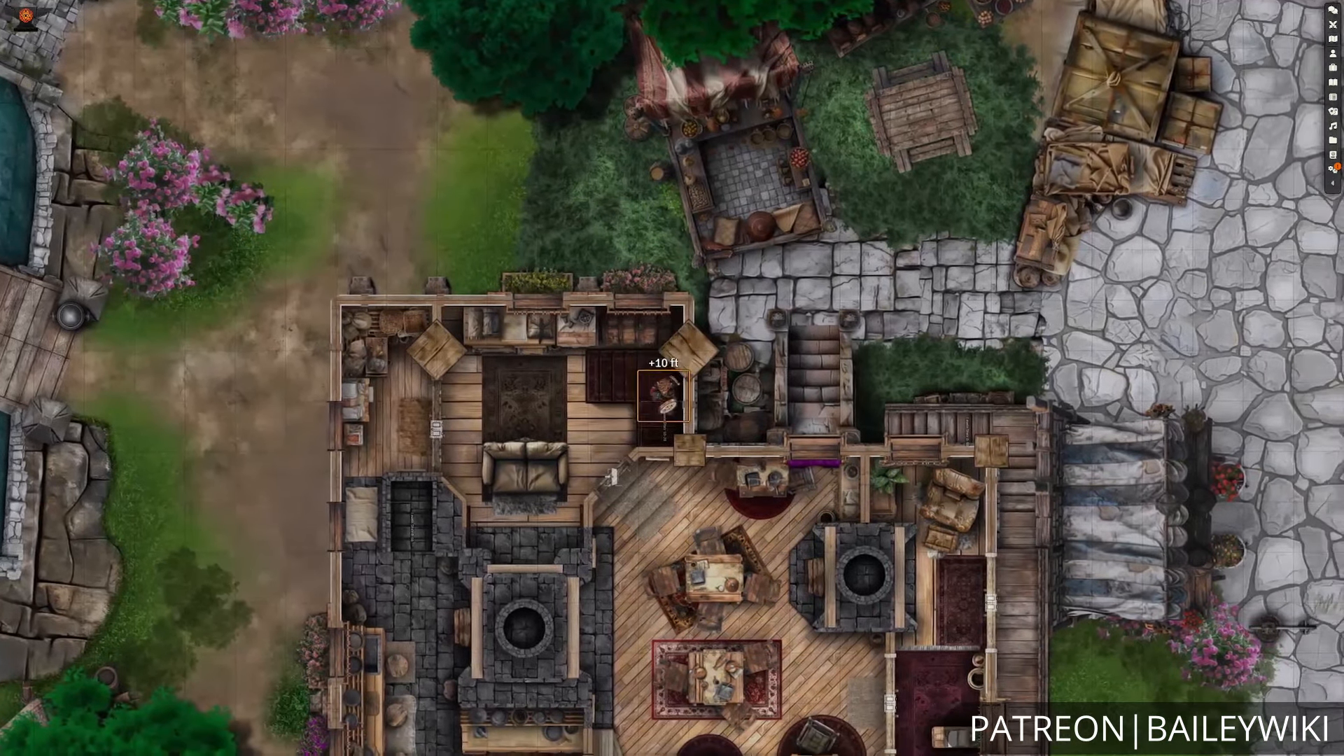
key(Down)
key(Right)
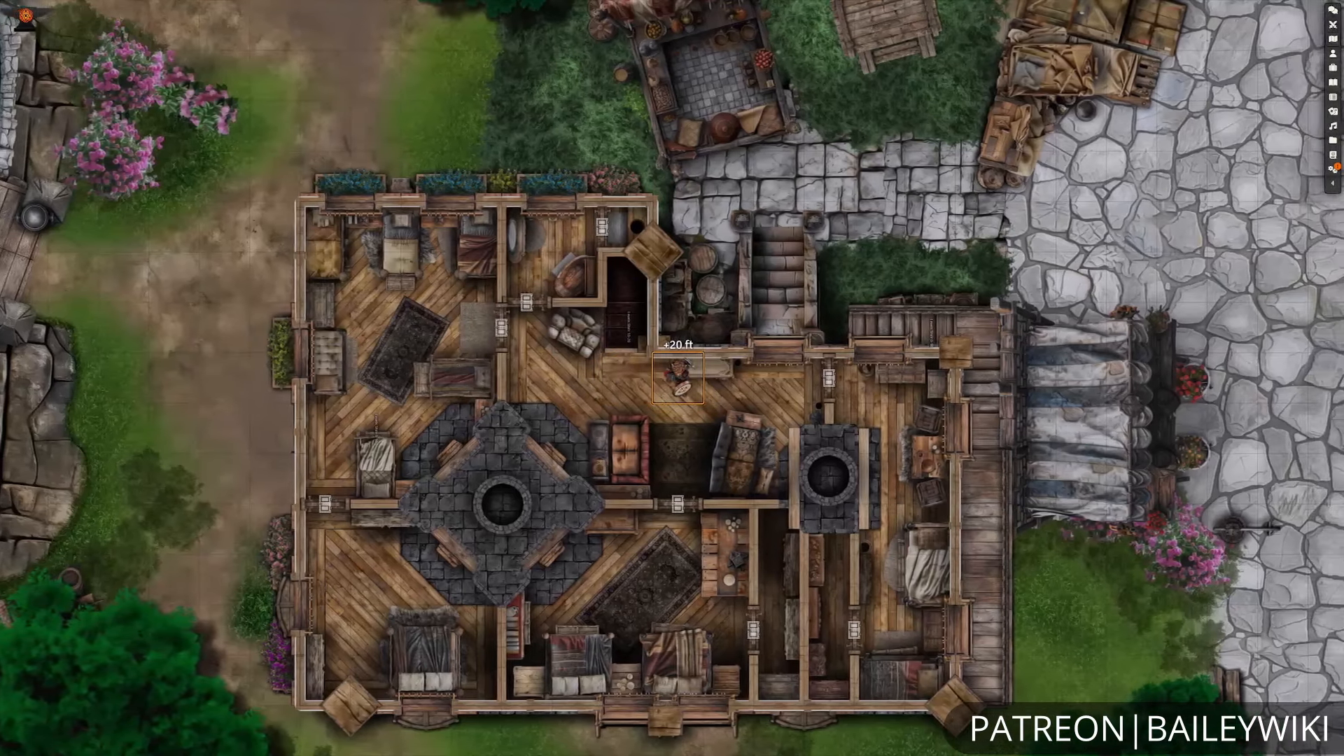
- Walk the token east along the upper hallway and through the door into the east bedroom
key(Right)
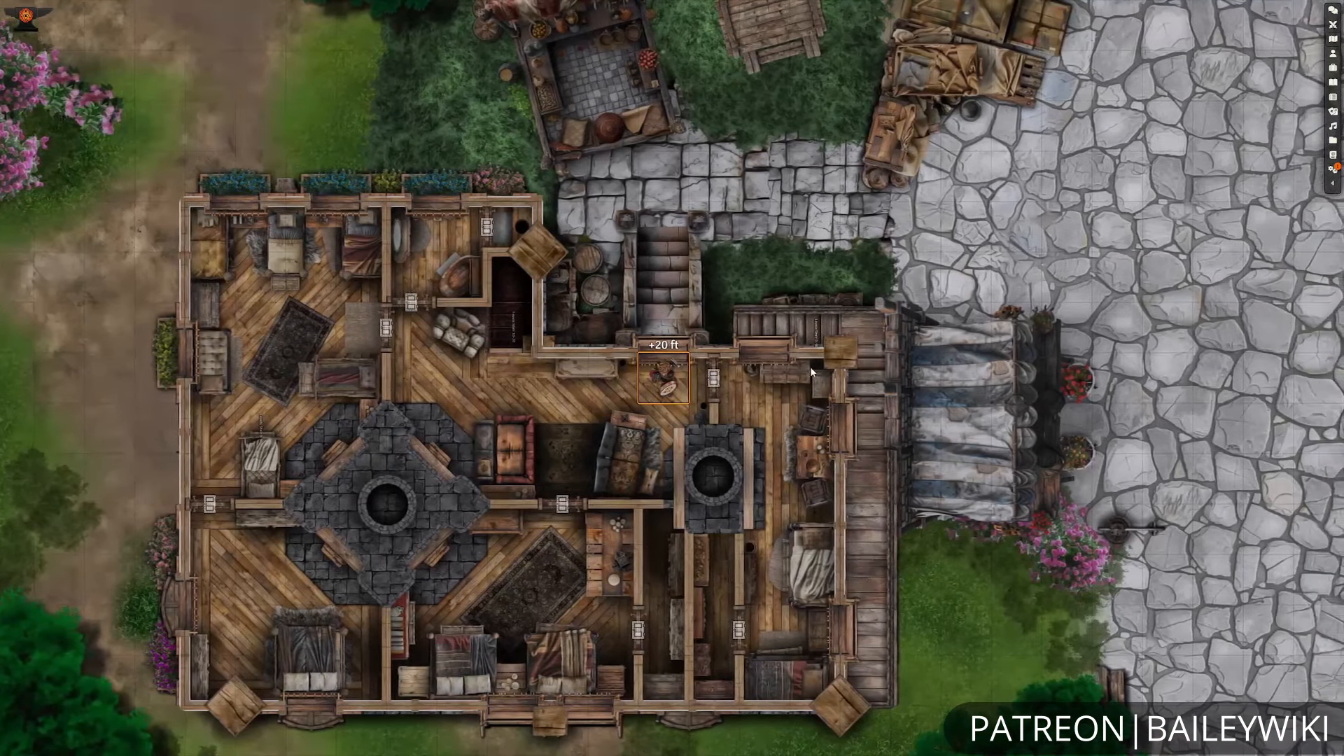
key(Right)
key(Right)
key(Down)
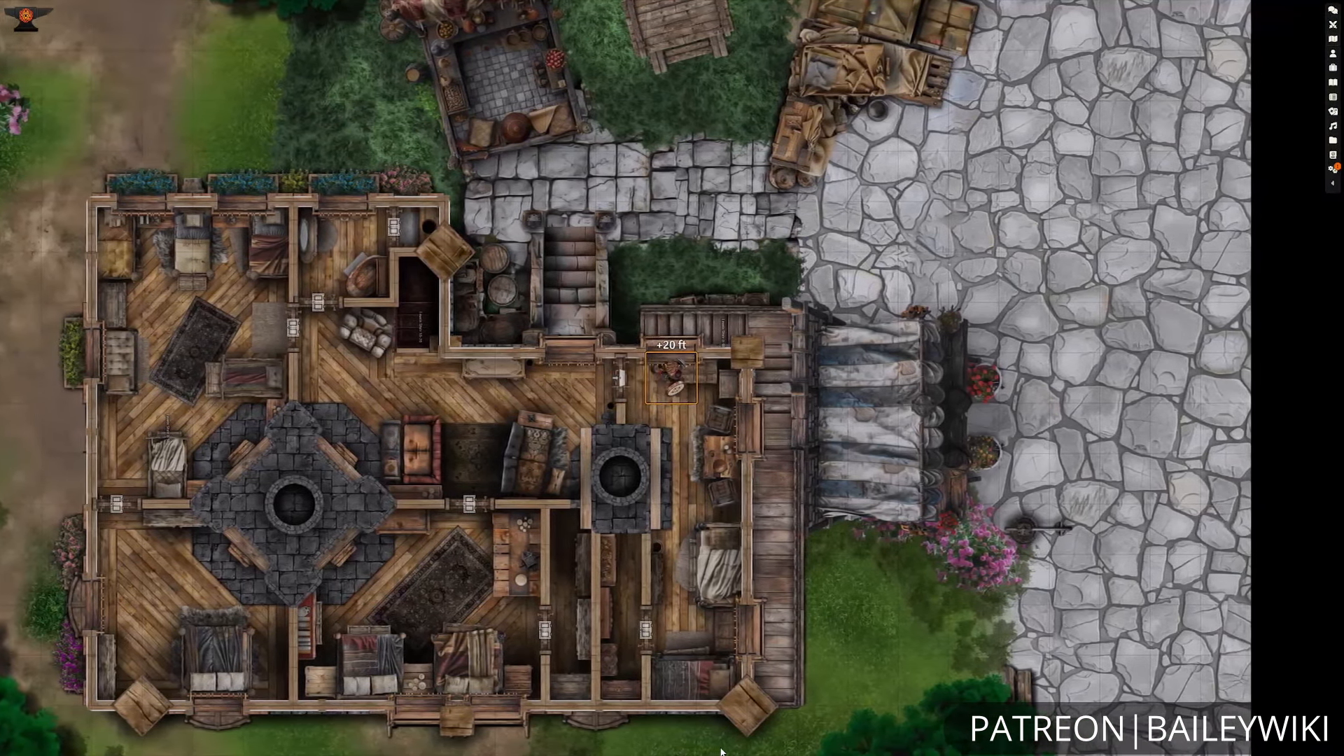
- Return the token through the bedroom door and west along the hallway toward the staircase
key(Up)
key(Left)
key(Left)
key(Left)
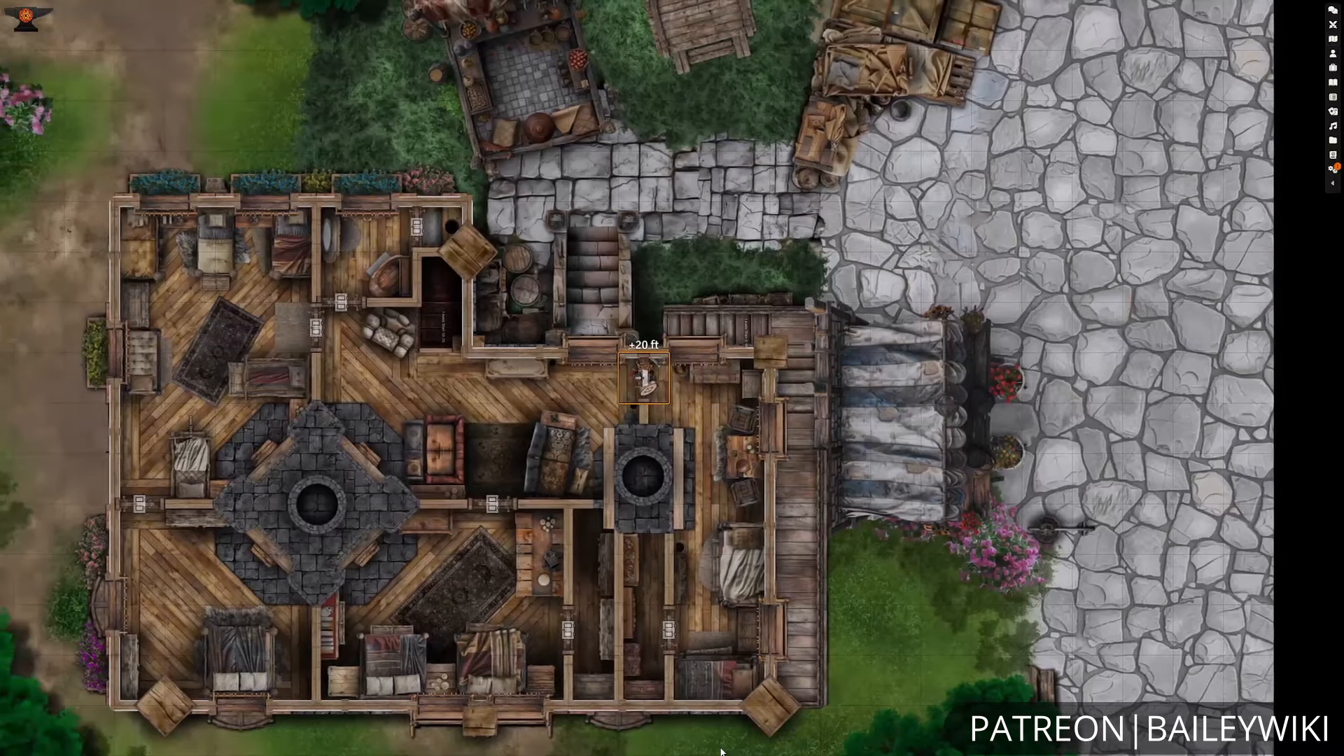
key(Left)
key(Left)
key(Up)
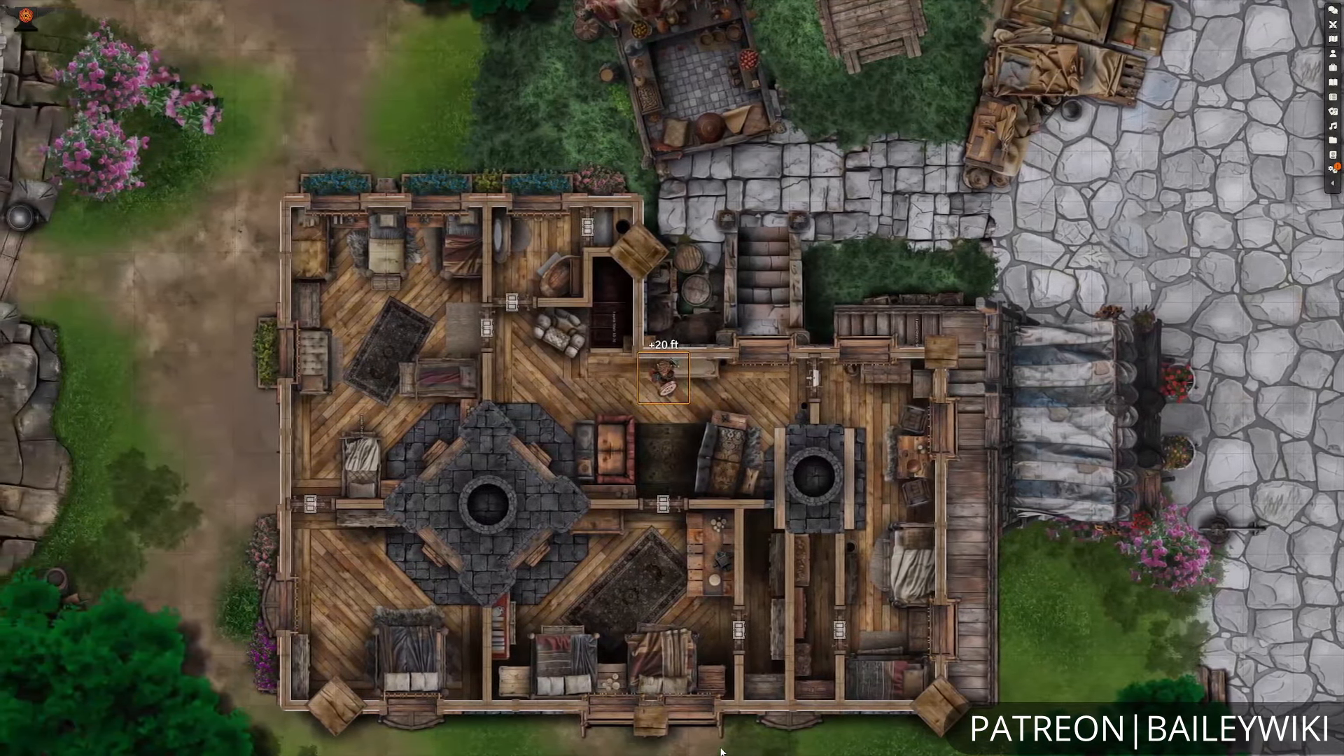
- Take the token down the staircase to the lounge on the +10 ft floor
key(Left)
key(Left)
key(Up)
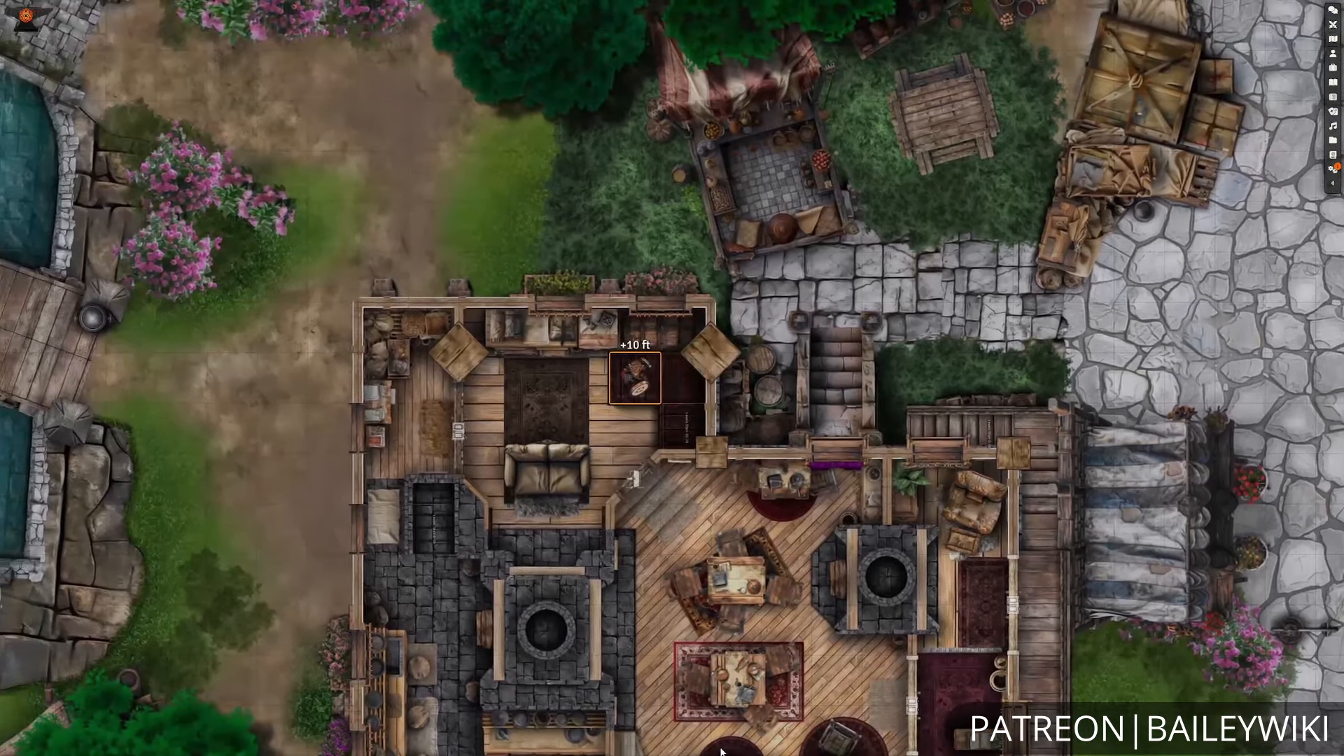
- Walk the token west across the lounge, through the storage room, and down the stone stairwell to the ground floor
key(Left)
key(Left)
key(Down)
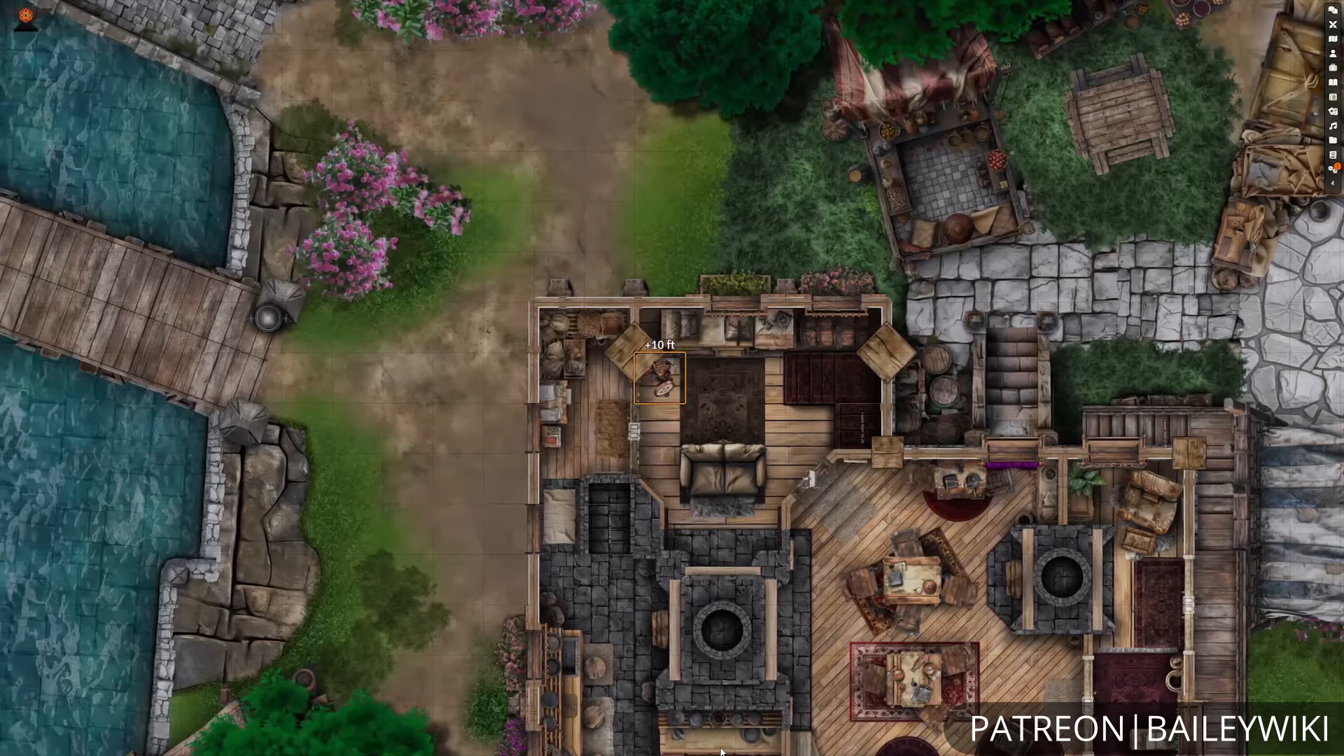
key(Left)
key(Left)
key(Down)
key(Down)
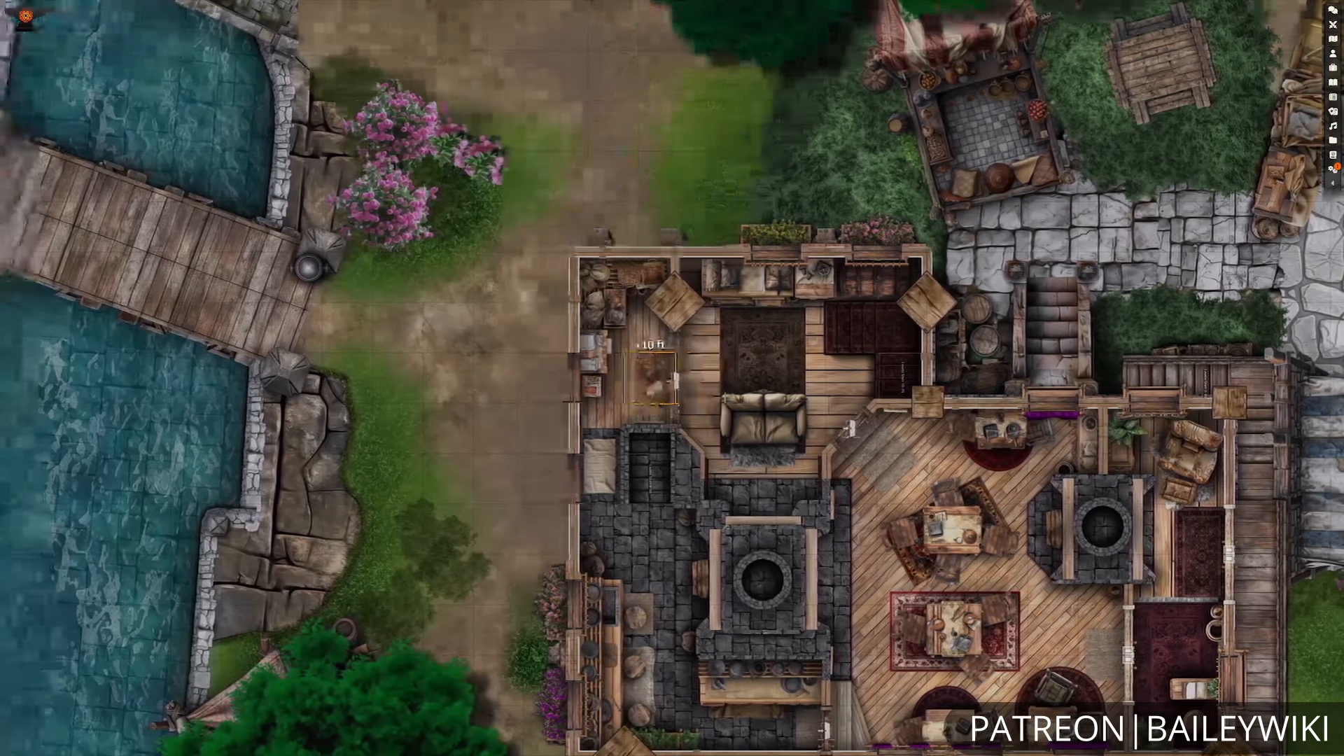
key(Right)
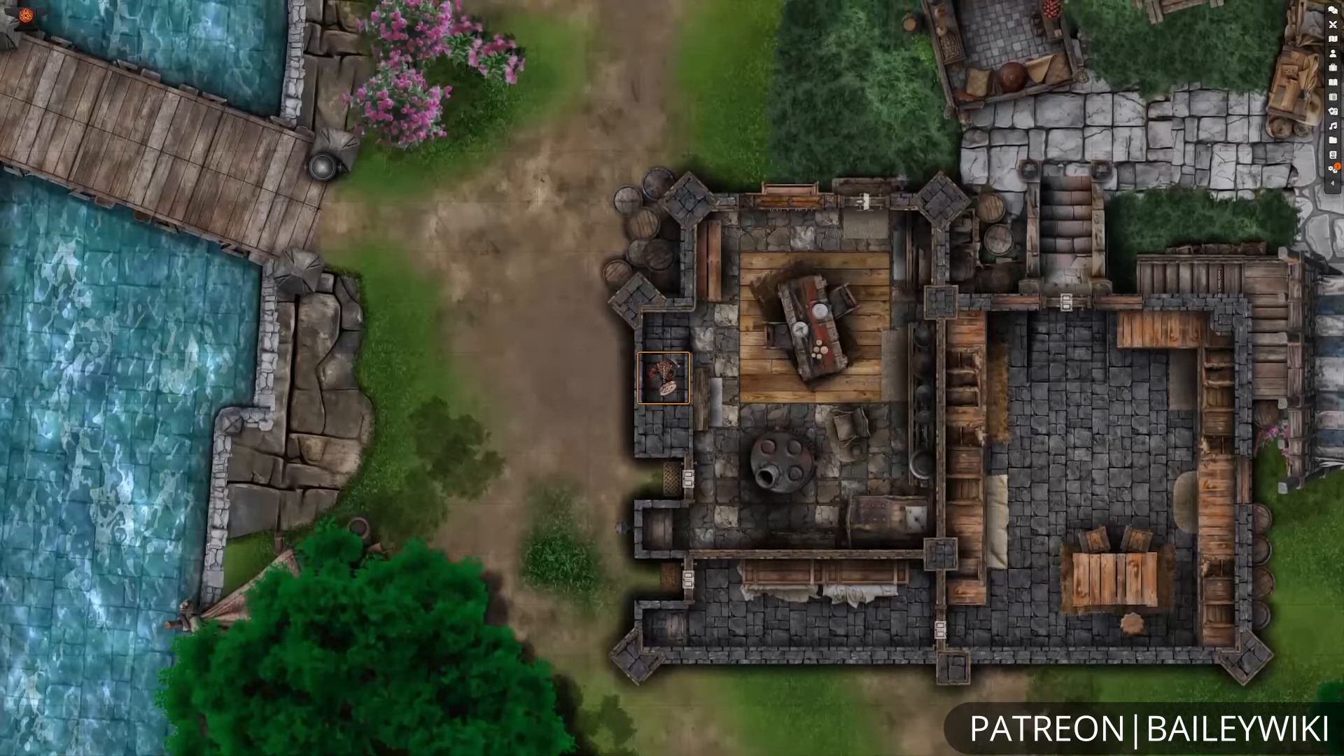
- Move the token out of the stairwell and over to the round table in the ground-floor room
key(Right)
key(Right)
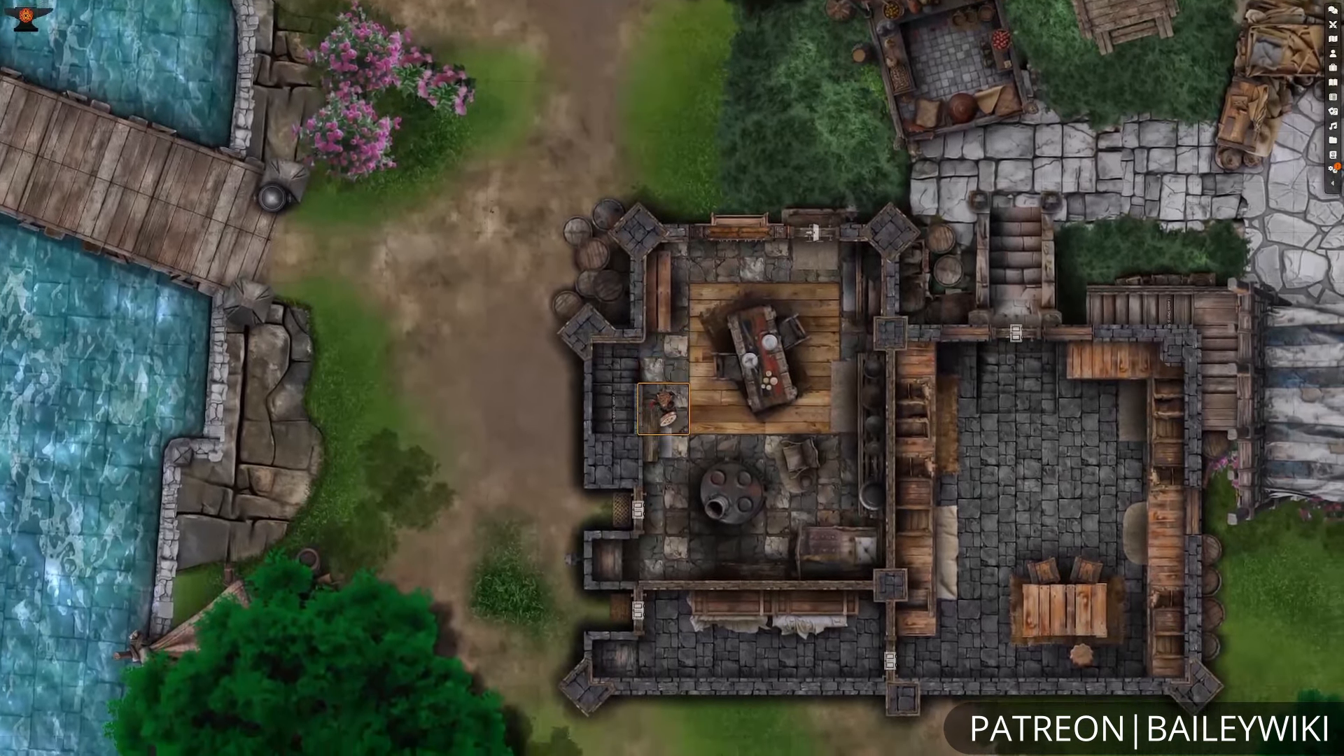
key(Down)
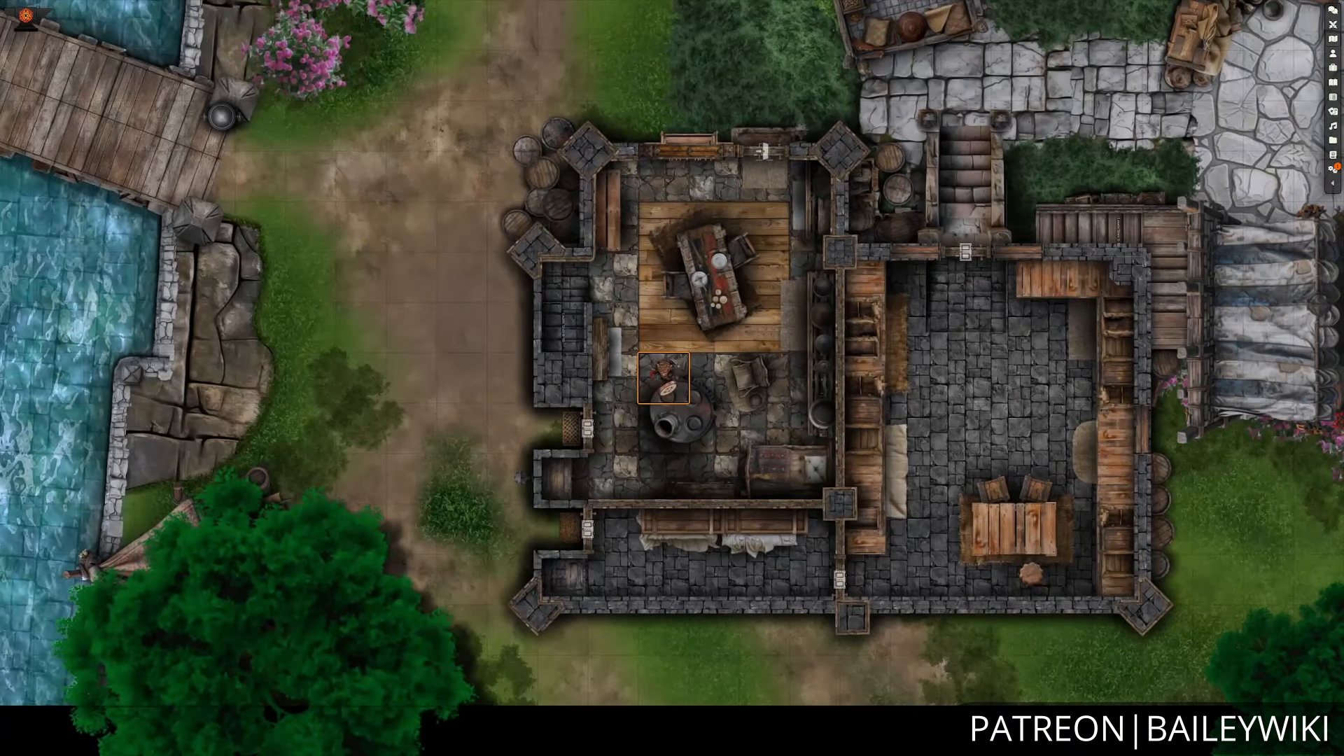
- Walk the token north past the set table and out through the ground-floor room's north door
key(Up)
key(Up)
key(Up)
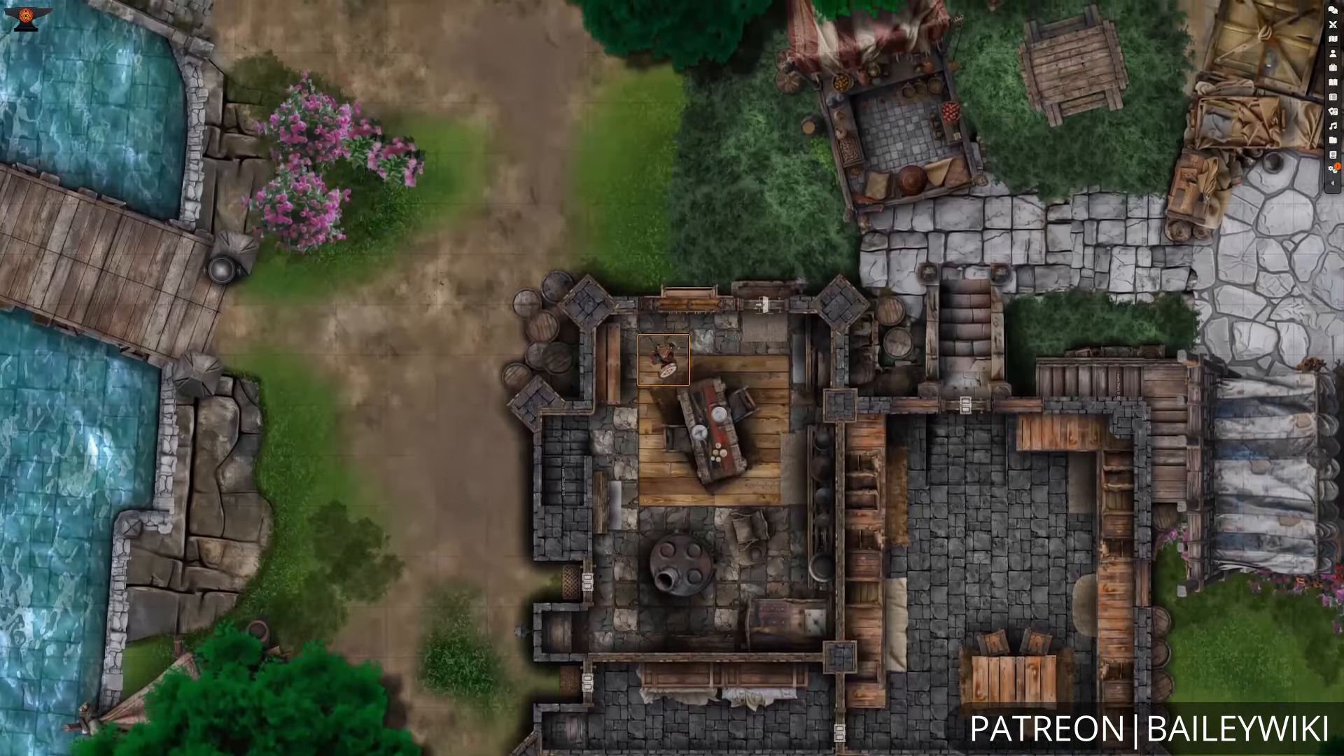
key(Up)
key(Up)
key(Right)
key(Right)
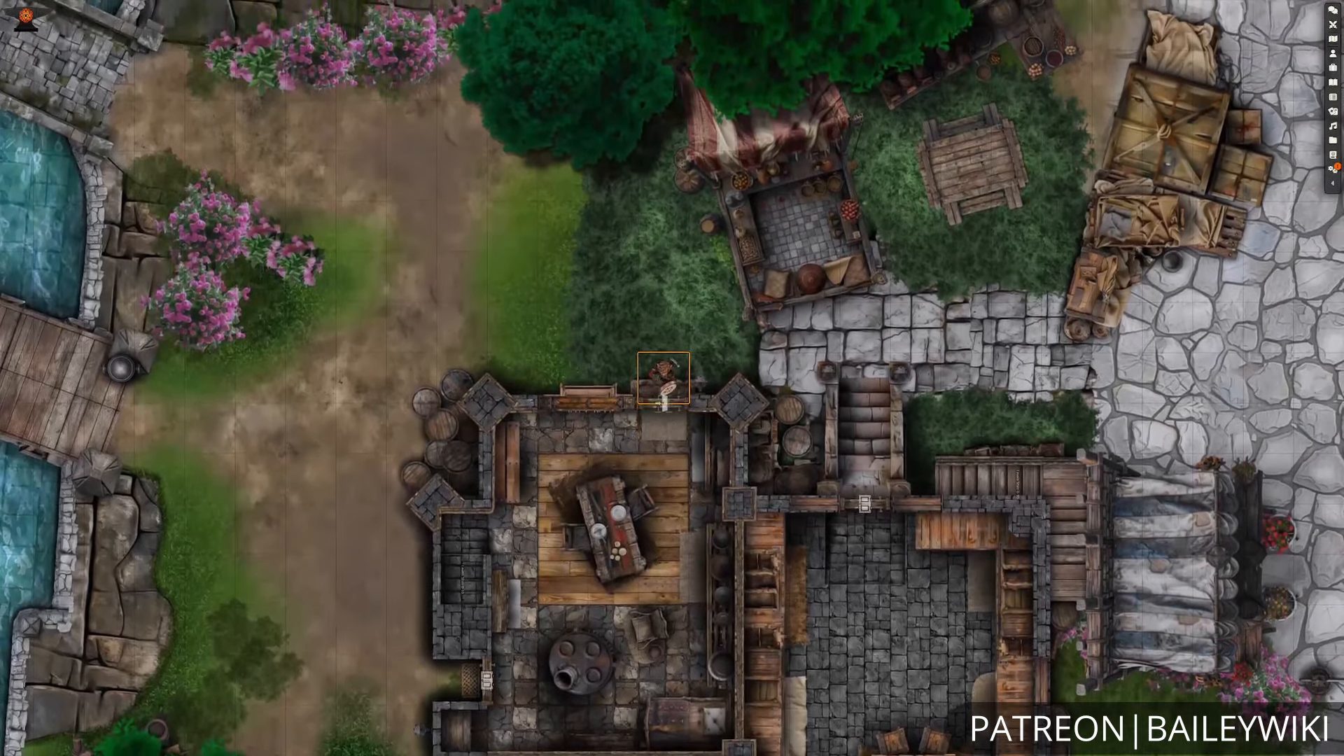
- Walk the token east onto the paved path and down the outdoor steps to the storeroom door
key(Up)
key(Right)
key(Right)
key(Right)
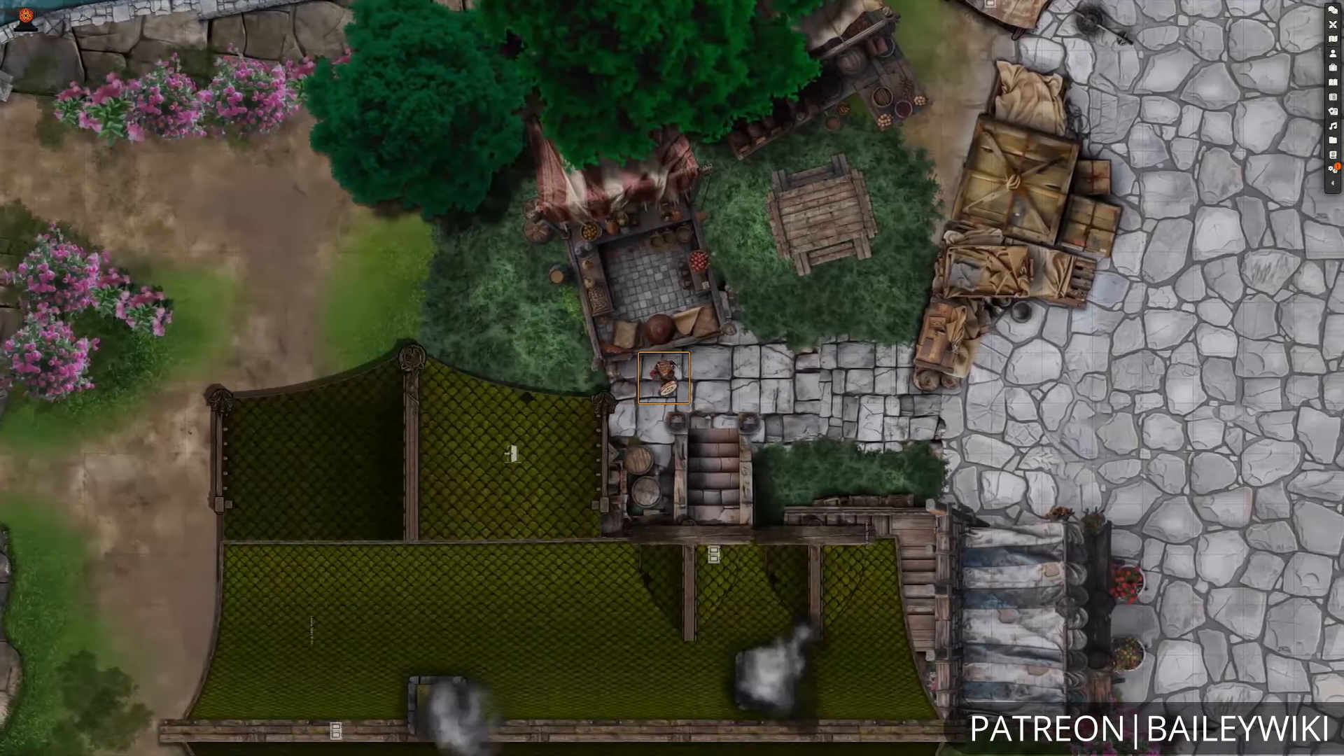
key(Right)
key(Down)
key(Down)
key(Down)
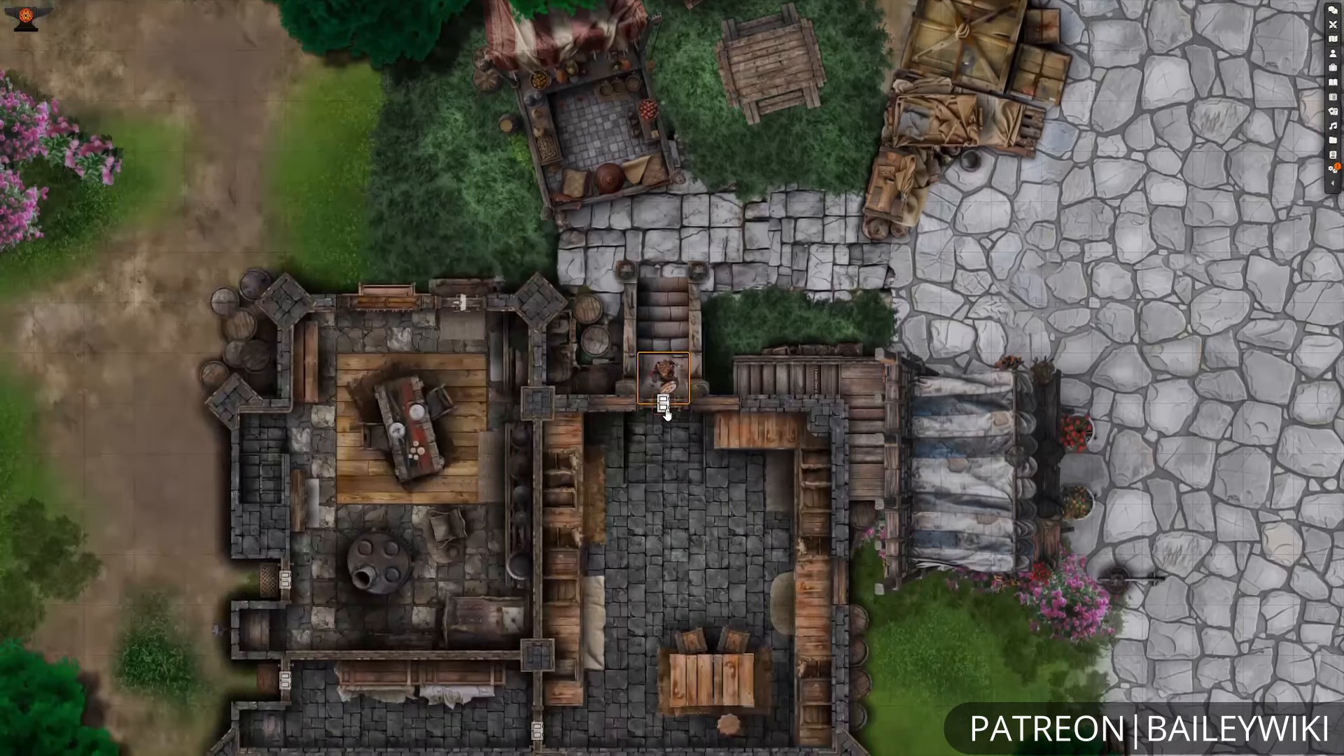
- Enter the shelf-lined storeroom and walk the token to the south end, west of the wooden table
key(Down)
key(Down)
key(Down)
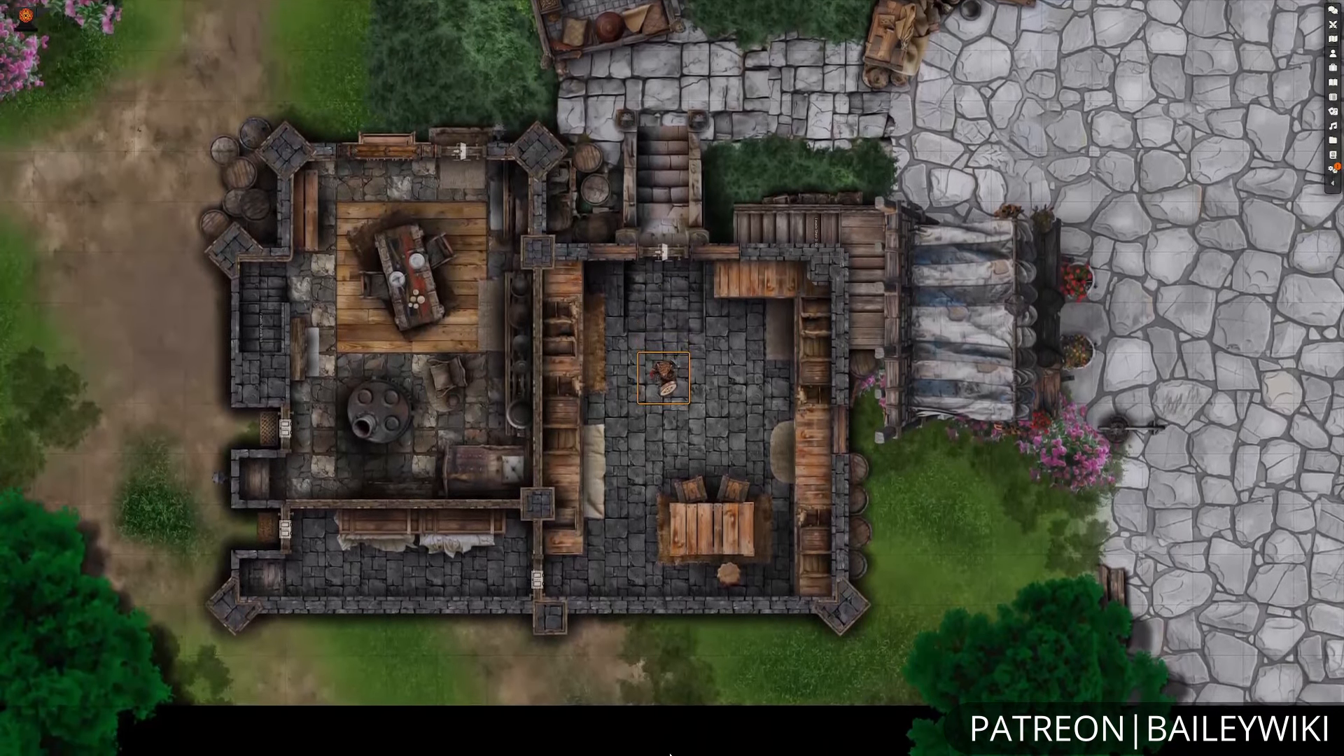
key(Down)
key(Down)
key(Down)
key(Left)
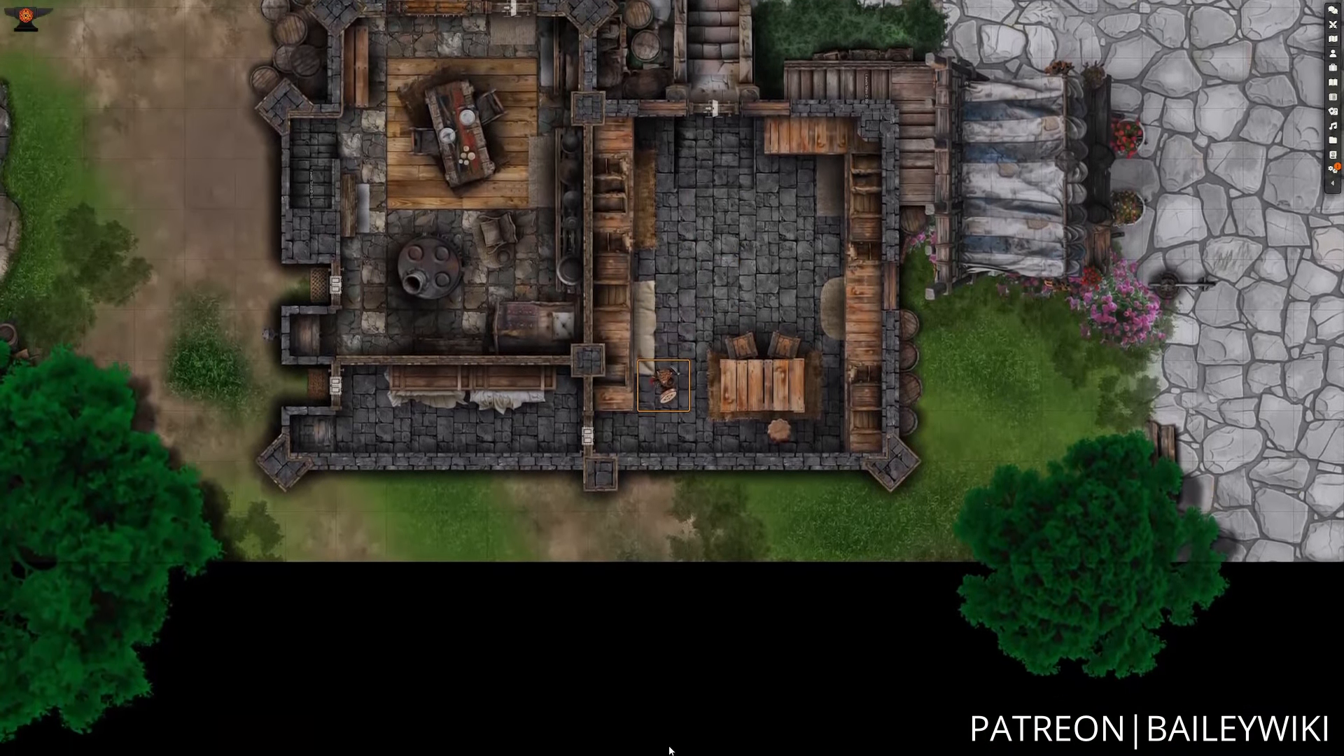
- Walk the token back north out of the storeroom, up the outdoor steps and onto the paved path
key(Up)
key(Up)
key(Up)
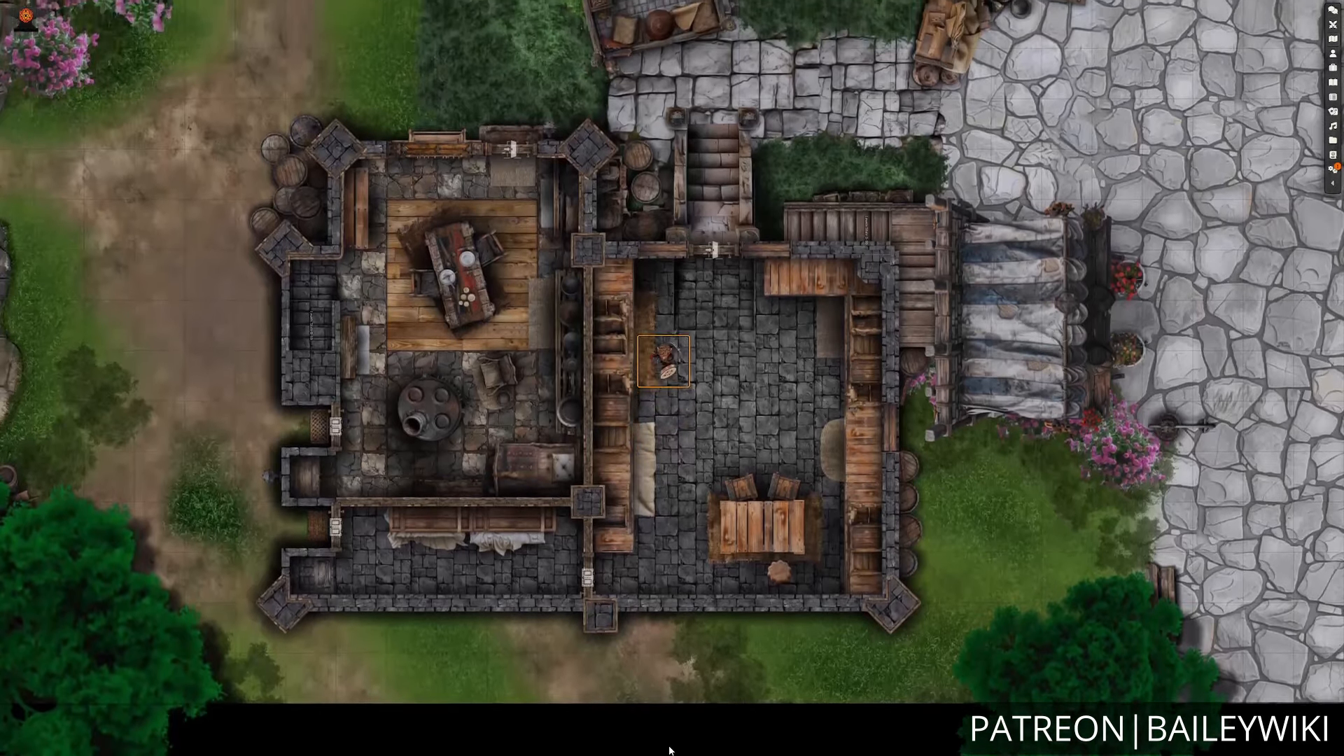
key(Right)
key(Up)
key(Up)
key(Up)
key(Up)
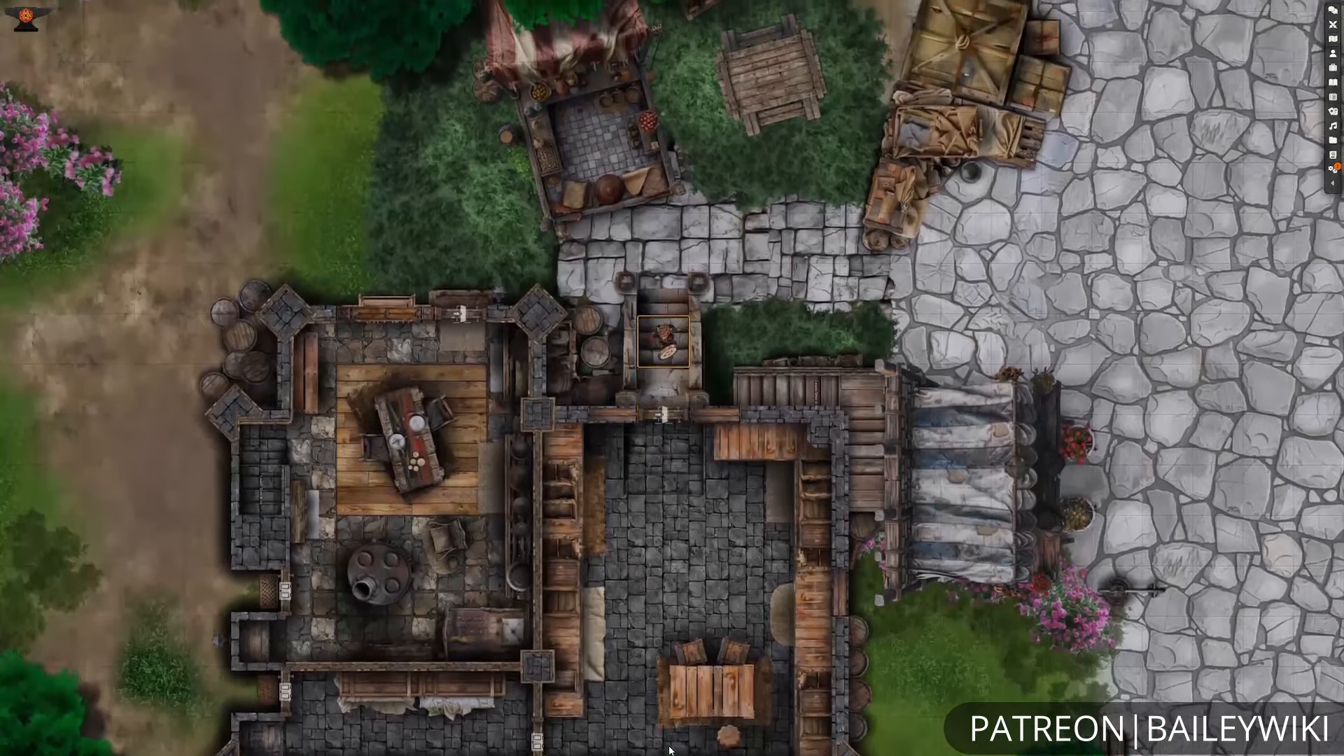
key(Up)
key(Up)
key(Right)
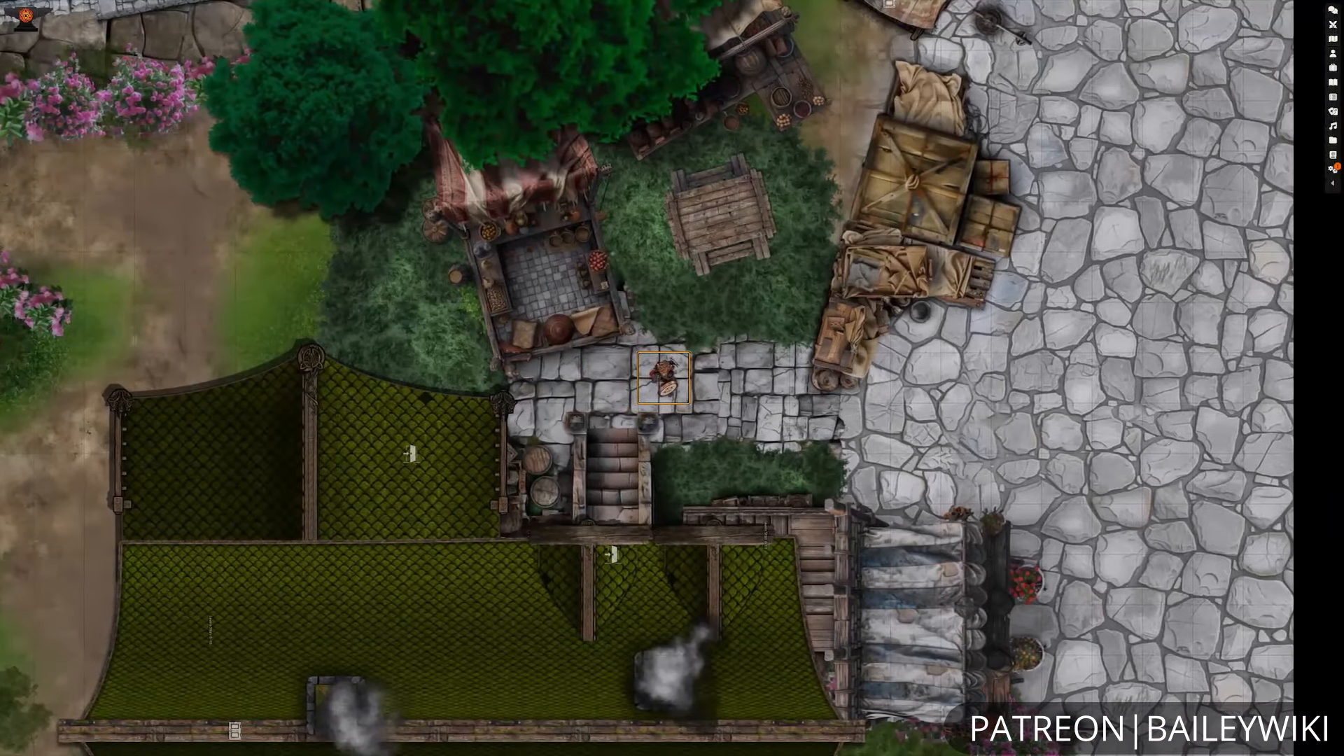
- Walk the token east along the paved path towards the cobblestone square
key(Right)
key(Right)
key(Right)
key(Right)
key(Down)
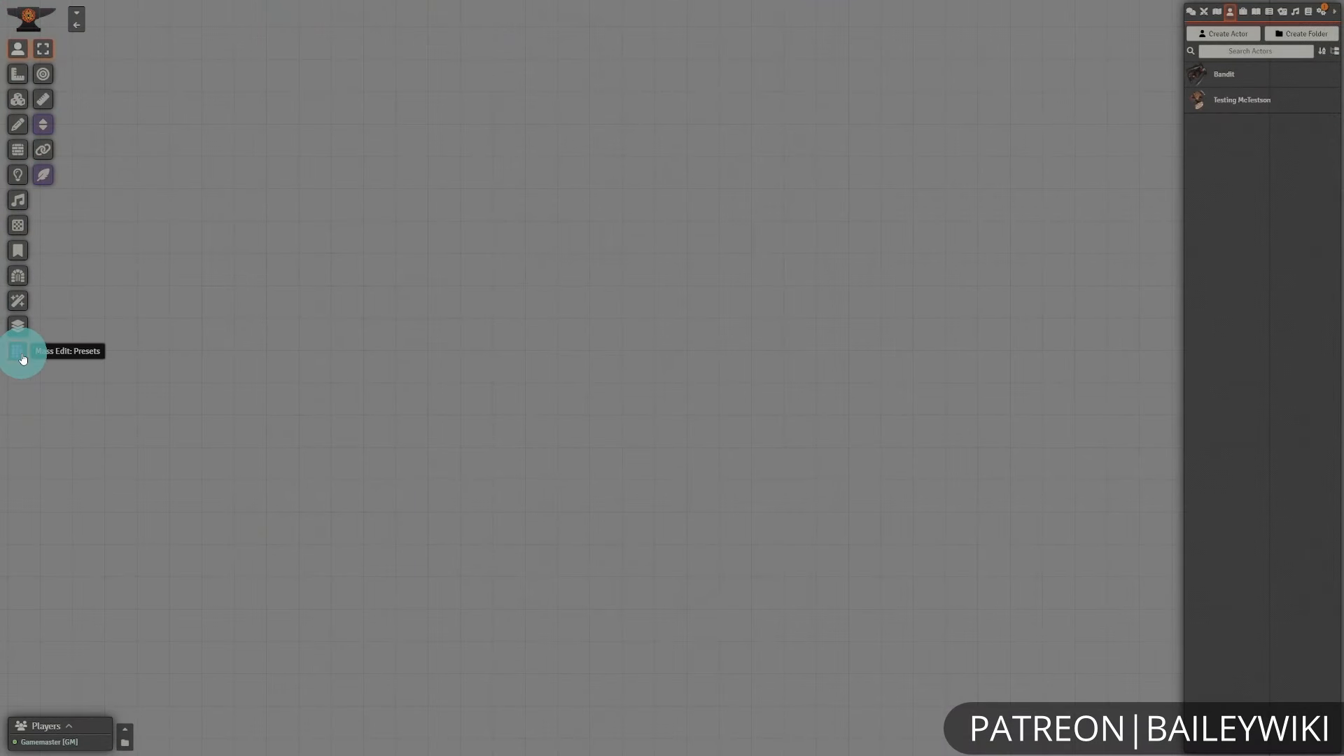
- Place the "Building Tudor 02 Haunted Ruined Ale Brew House Multi" preset on the empty scene and rotate it so the white awning faces south
click(22, 358)
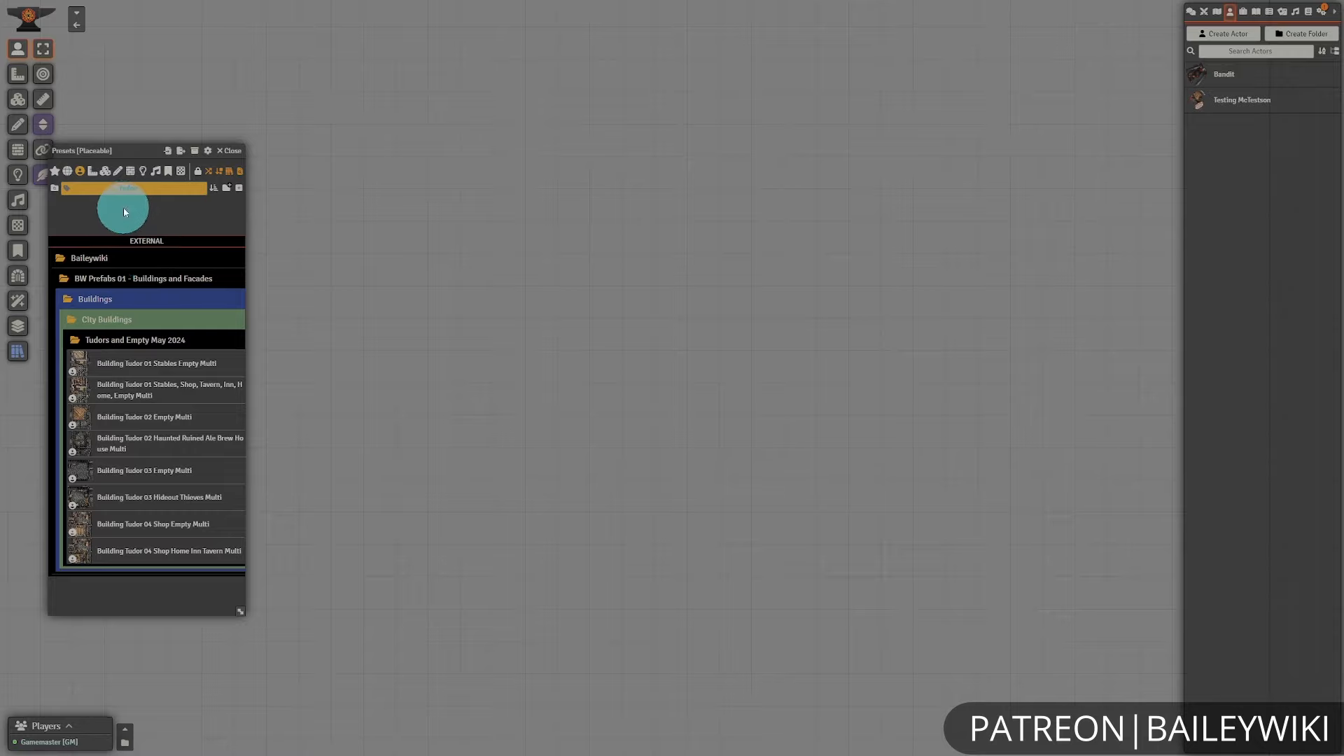
click(151, 445)
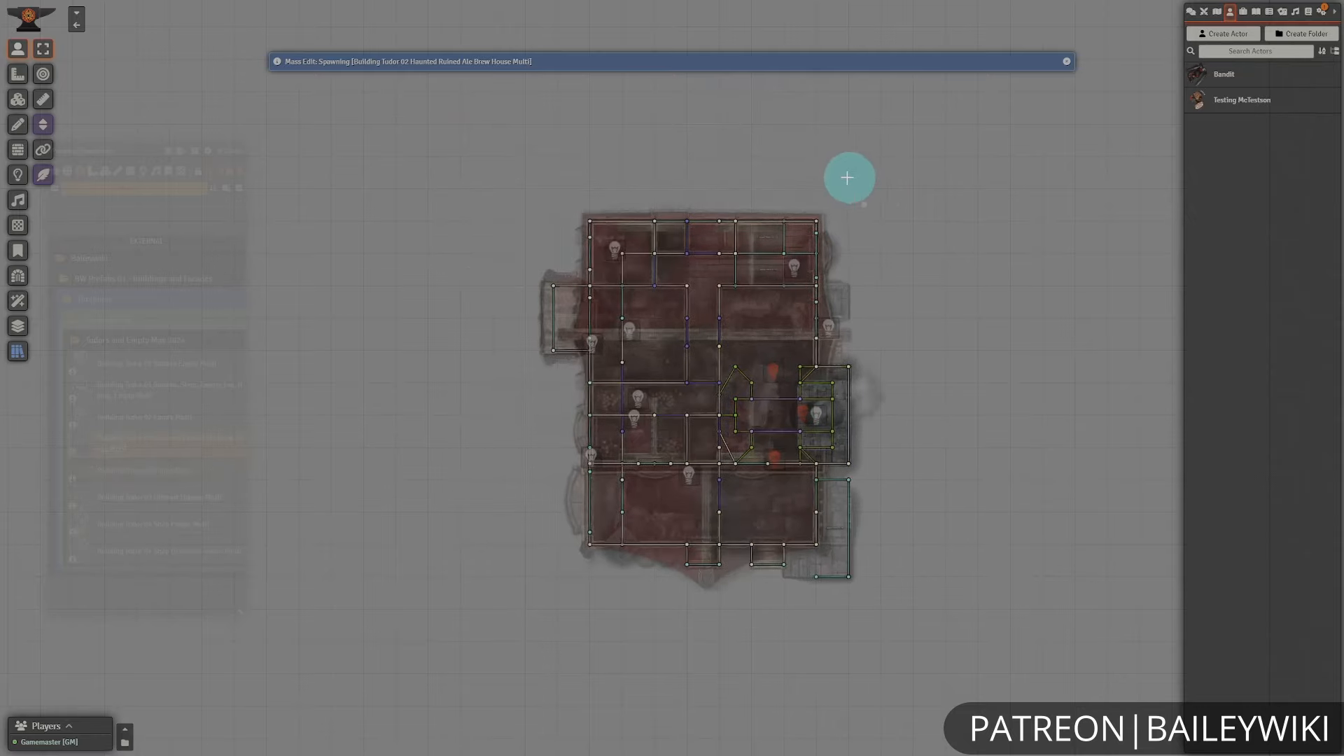
click(779, 219)
scroll(768, 210, up, 6)
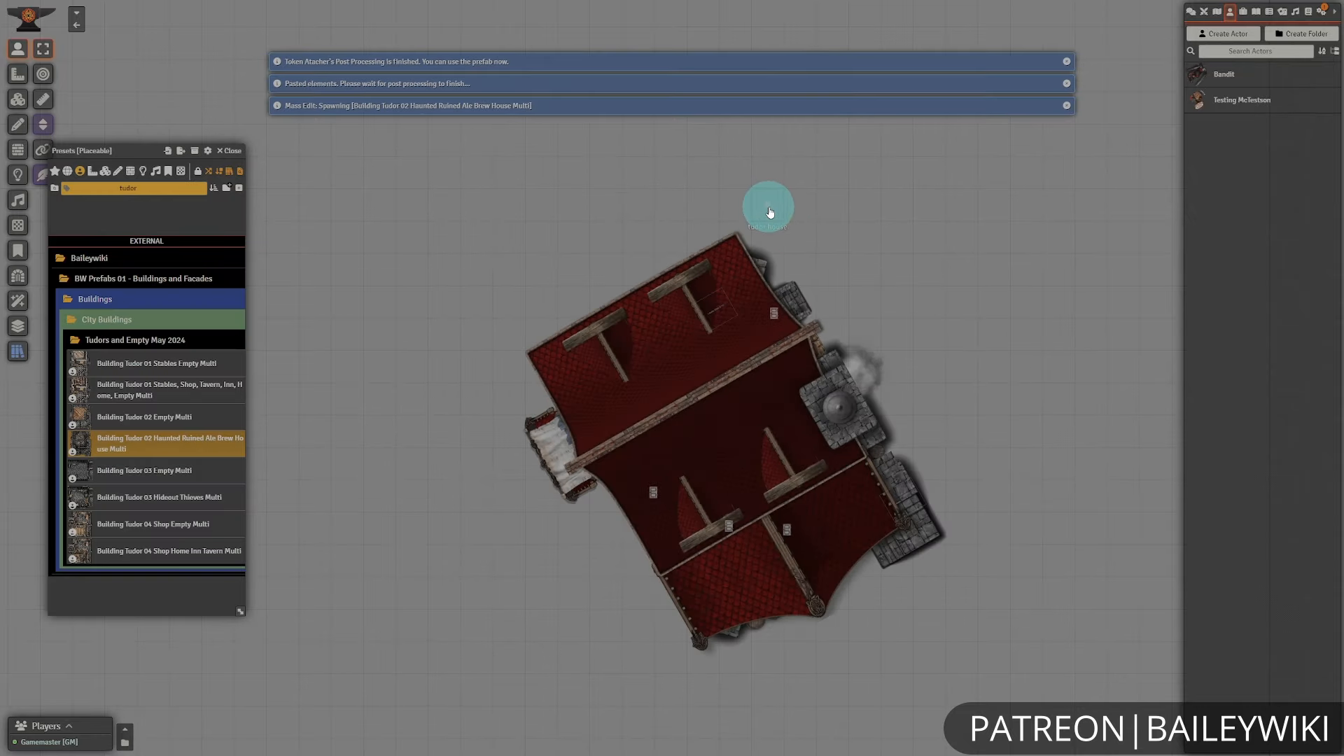
drag(475, 151, 476, 147)
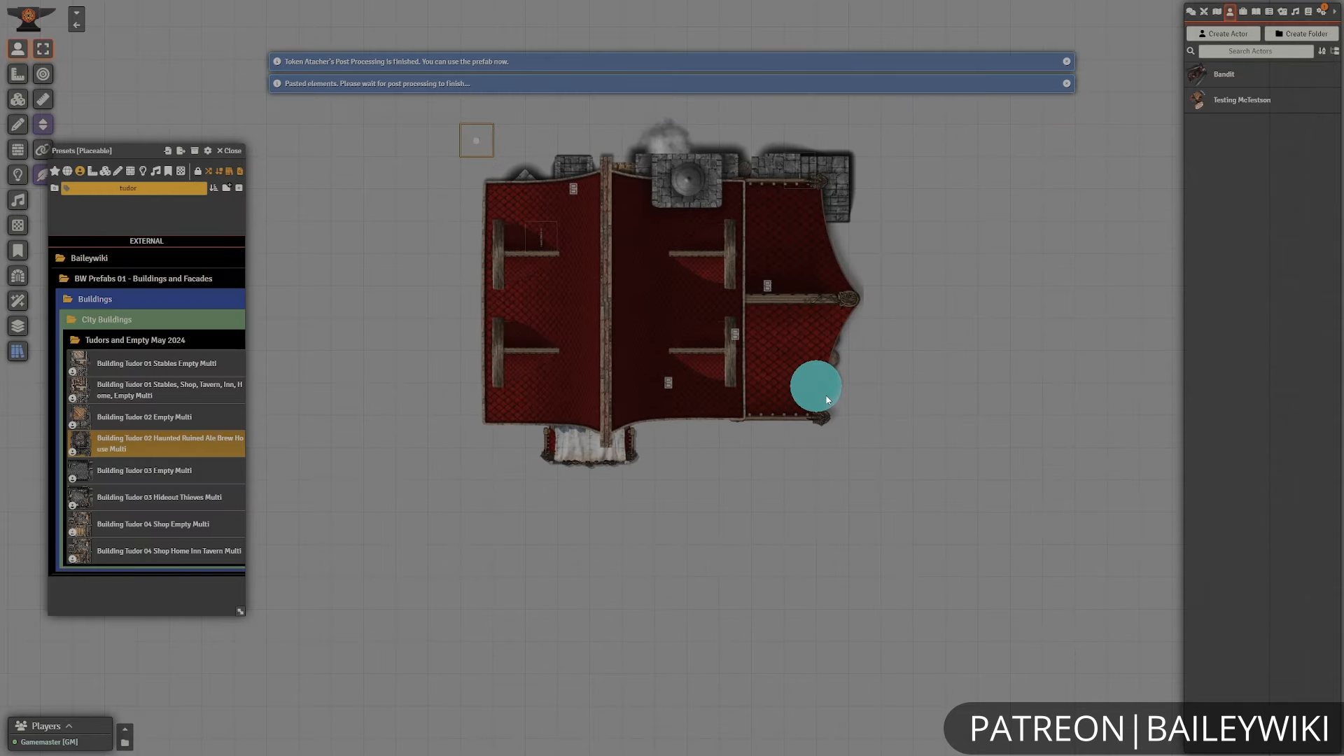
- Place the character token on the open ground south of the brew house and walk it southeast of the awning
scroll(799, 511, up, 8)
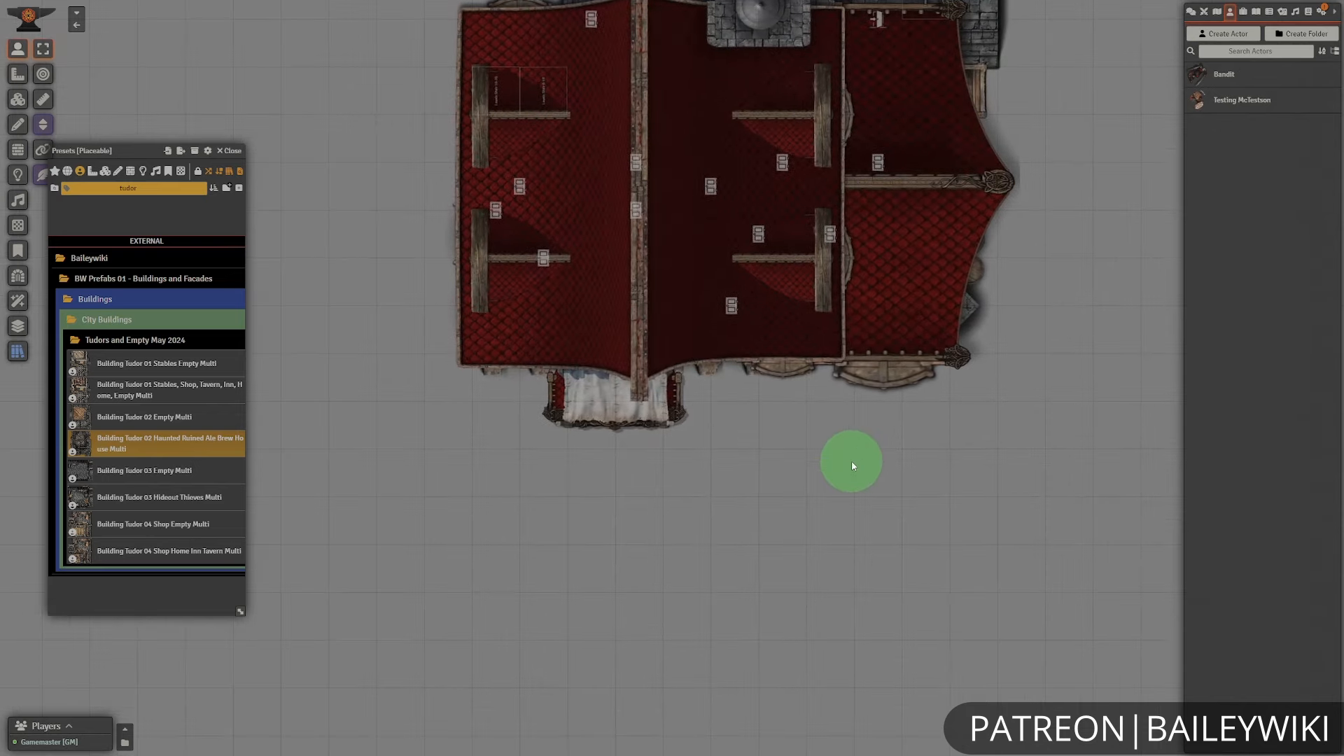
click(647, 445)
key(Right)
key(Right)
key(Down)
key(Down)
key(Down)
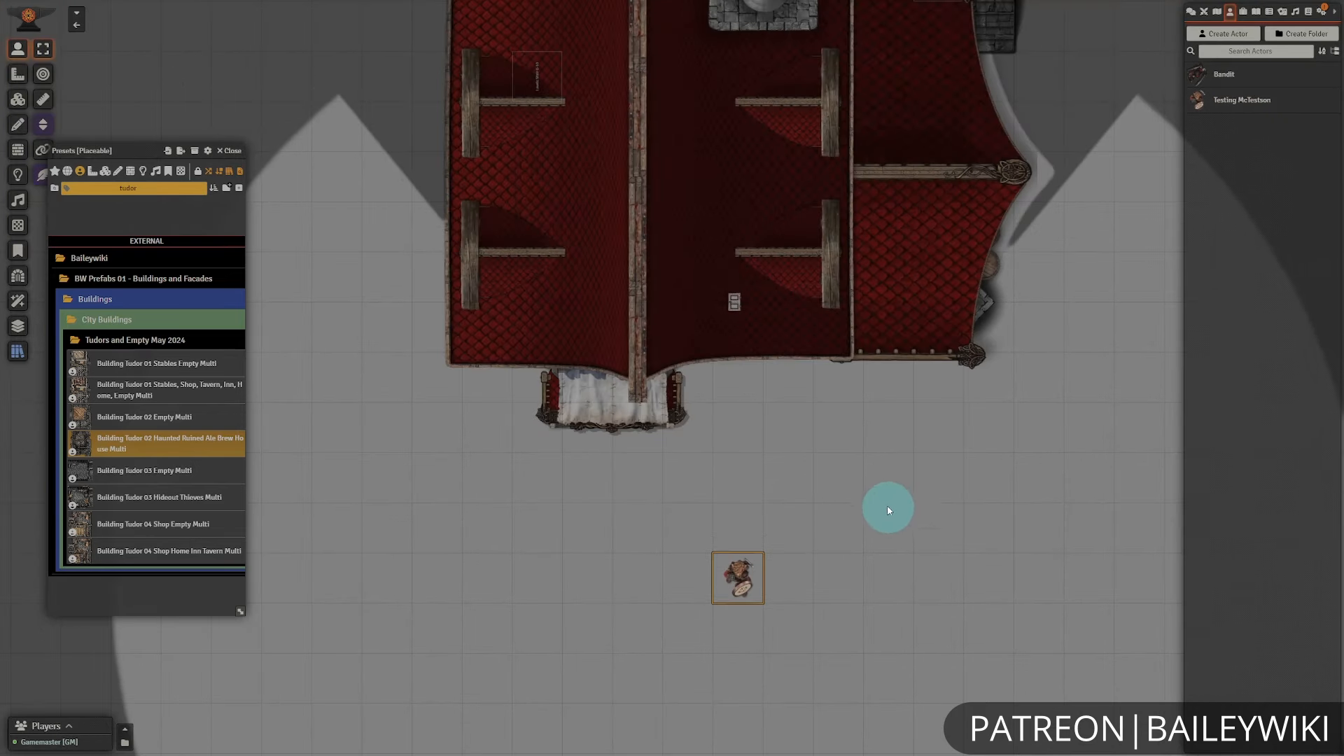
- Walk the token west across the open ground to below the brew house's southwest corner
scroll(1006, 348, down, 4)
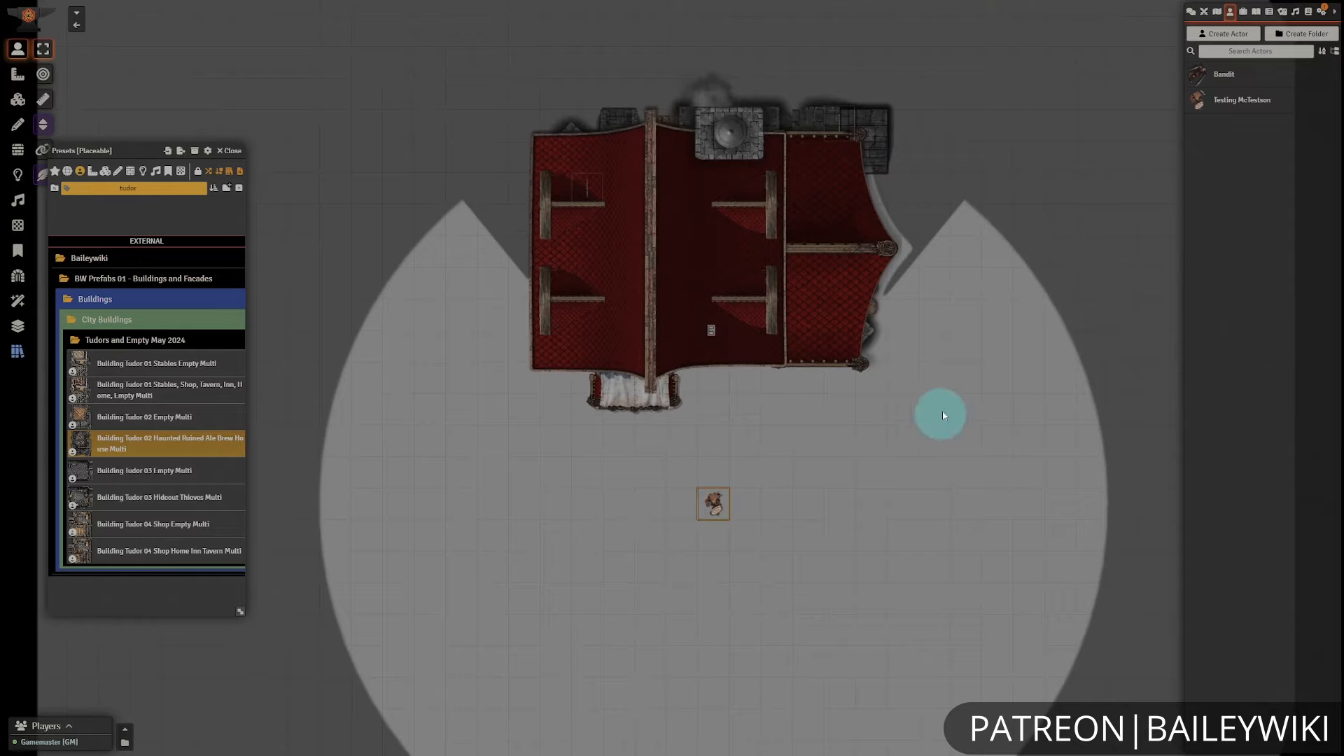
key(Left)
key(Left)
key(Left)
key(Left)
key(Left)
key(Left)
key(Left)
key(Left)
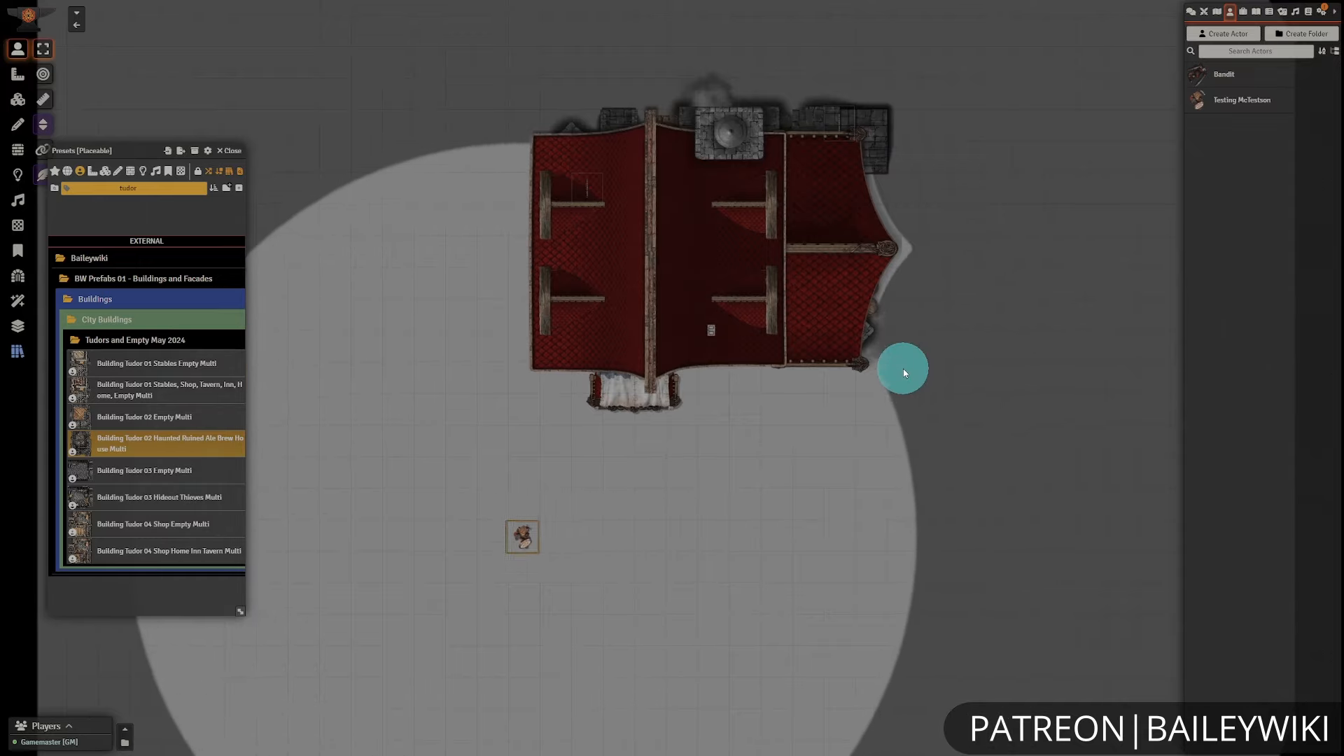
- Walk the token farther south and back east until it stands below the awning
key(Down)
key(Down)
key(Right)
key(Right)
key(Right)
key(Right)
key(Right)
key(Right)
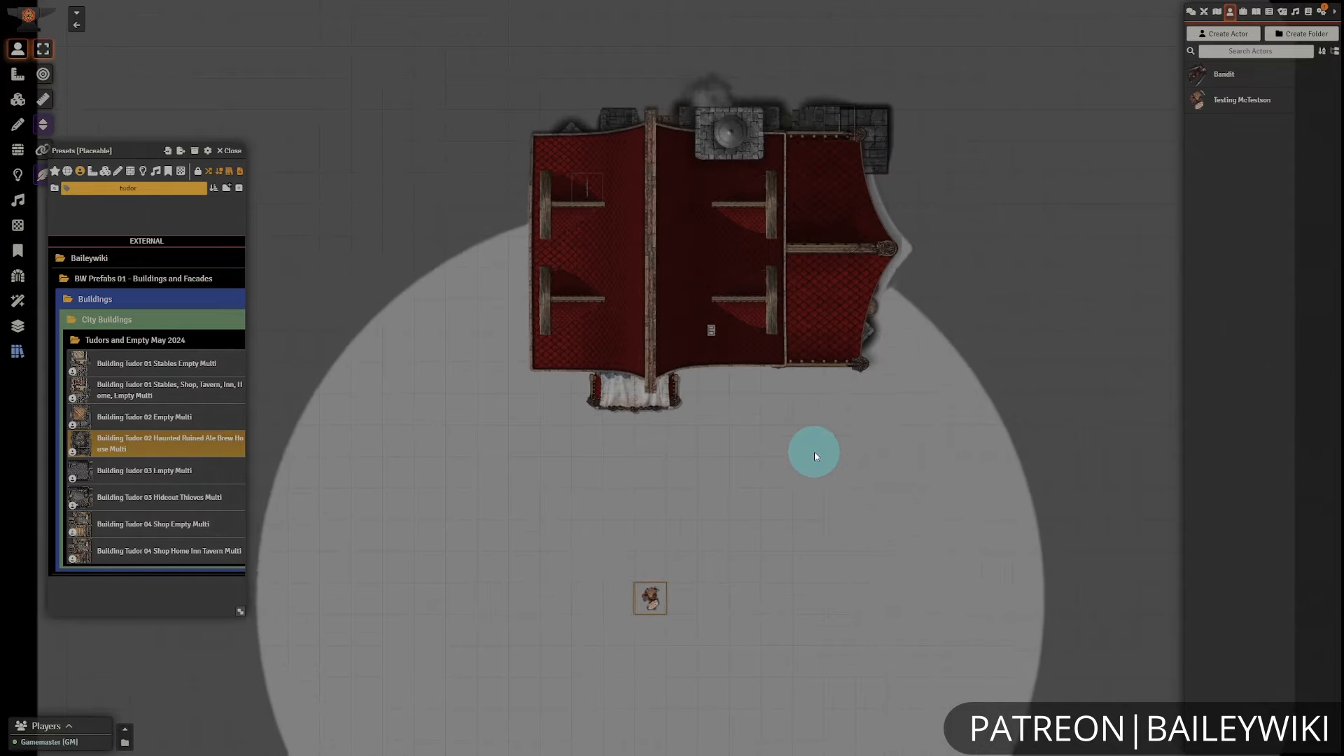
- Walk the token north up the front steps and through the door to the east side of the ground-floor room
key(Up)
key(Up)
key(Up)
key(Up)
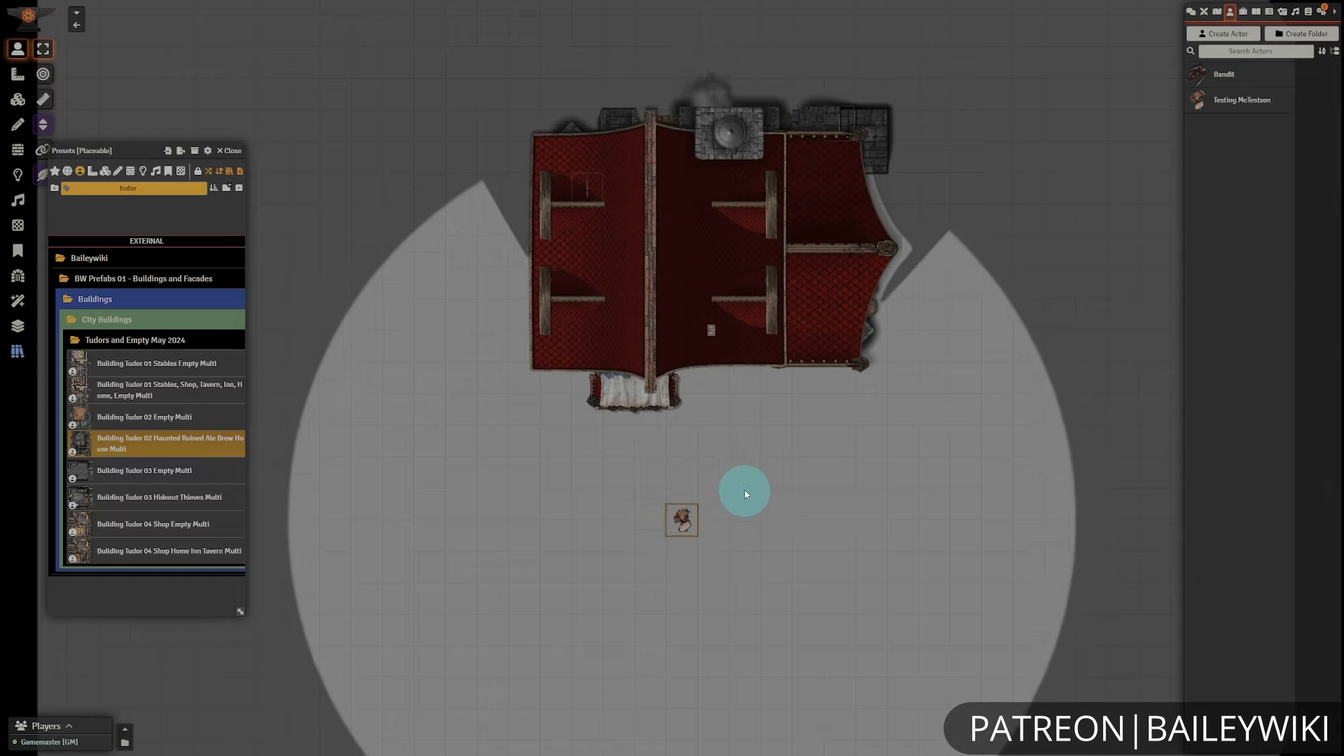
key(Up)
key(Up)
key(Up)
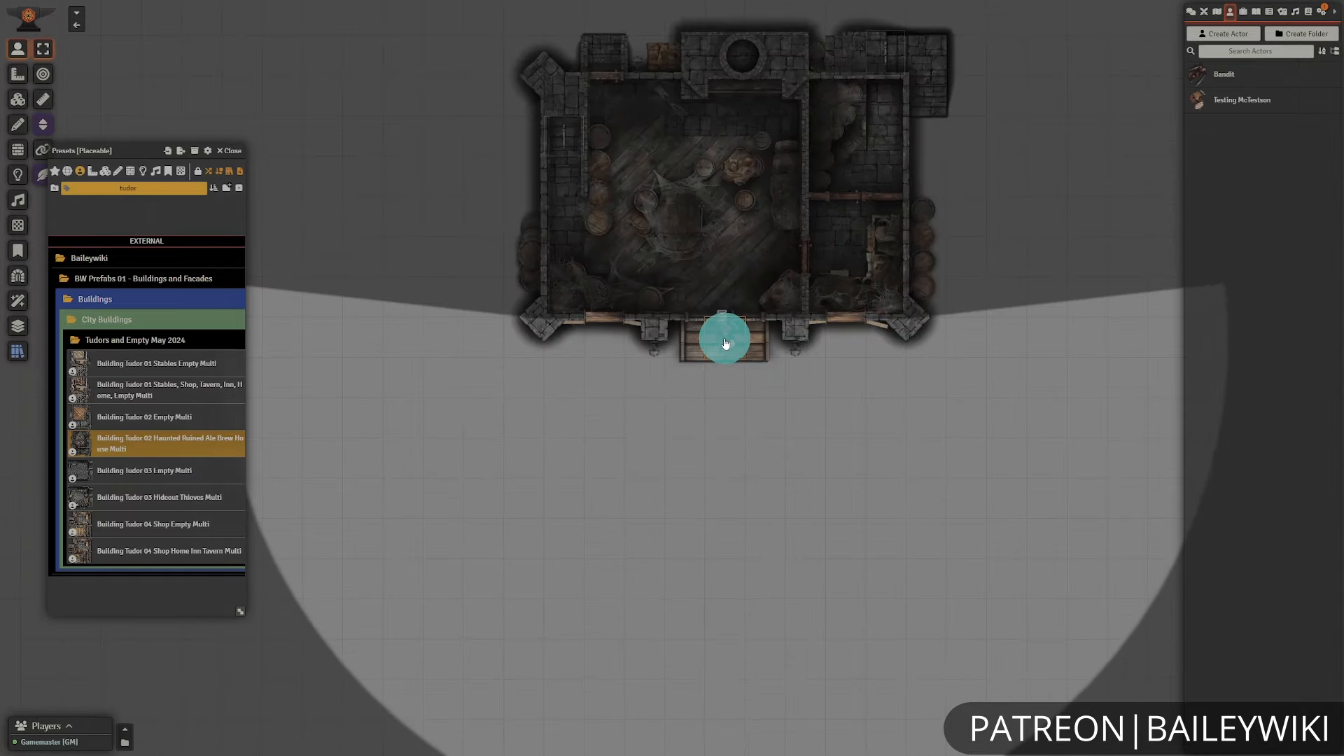
key(Up)
key(Up)
key(Right)
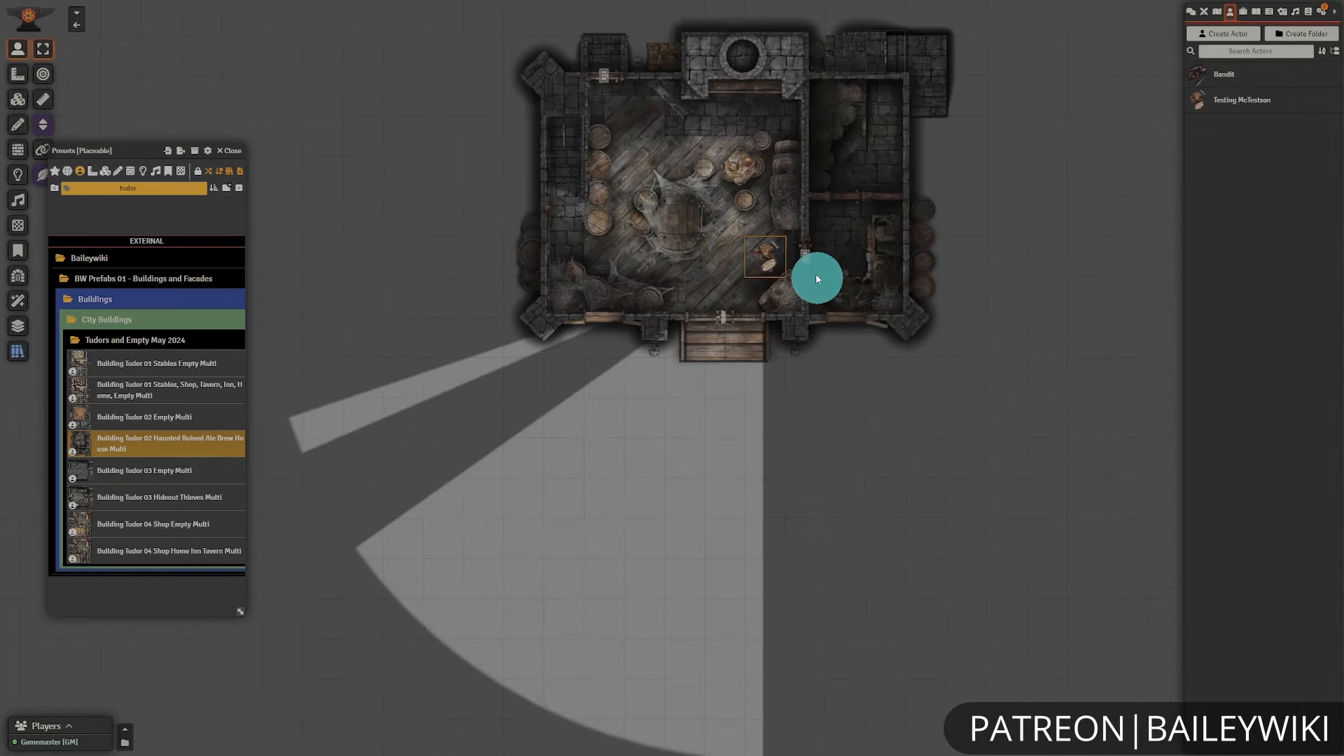
- Walk the token west across the ground-floor room and north up the stairs to the 10 ft floor
key(Left)
key(Left)
key(Left)
key(Left)
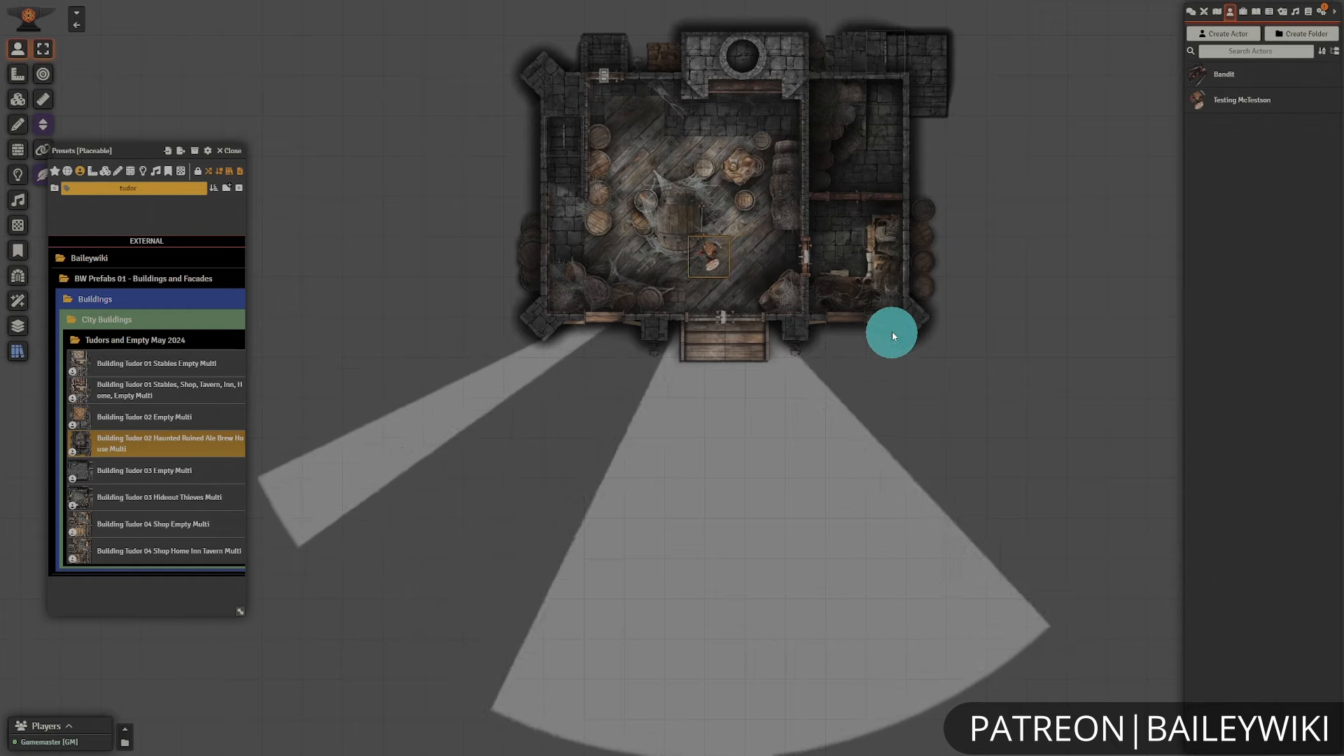
key(Up)
key(Up)
key(Up)
key(Left)
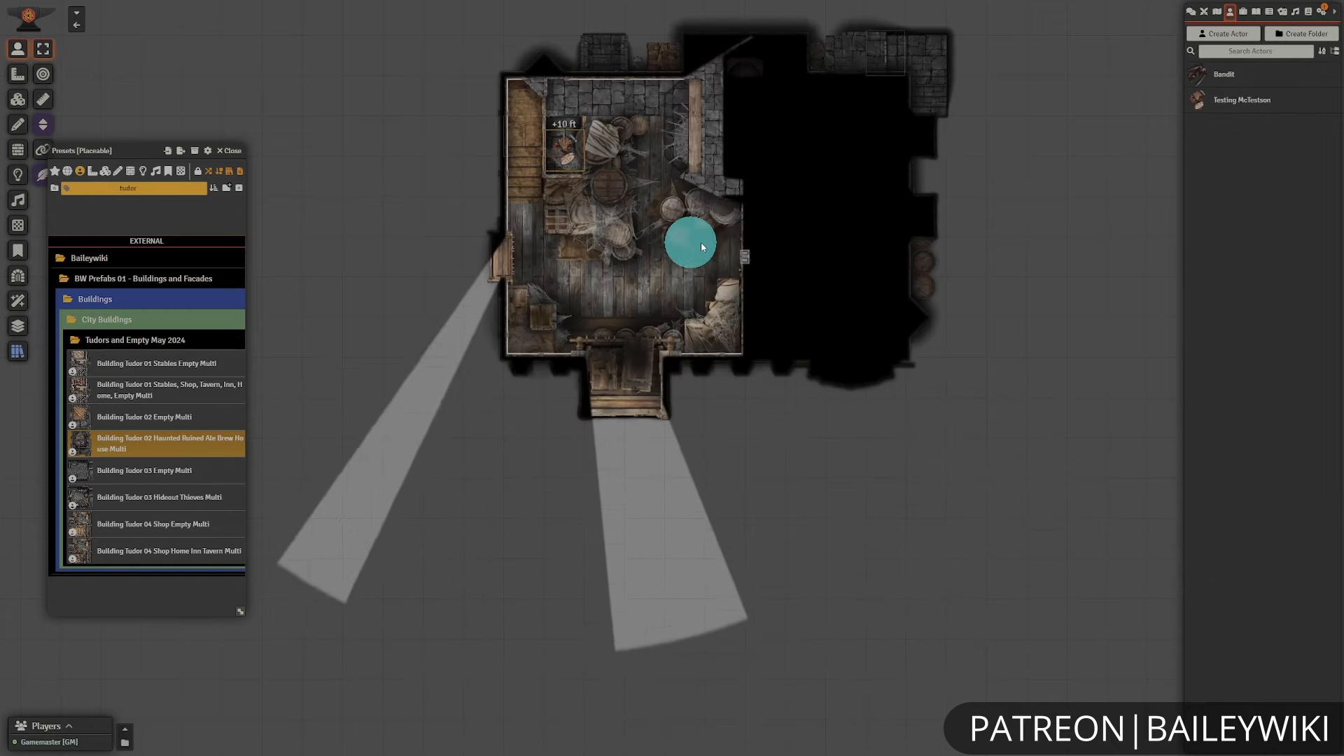
- Walk the token east from the stair landing past the barrels into the cobwebbed stone fireplace
drag(700, 242, 736, 353)
scroll(624, 362, up, 7)
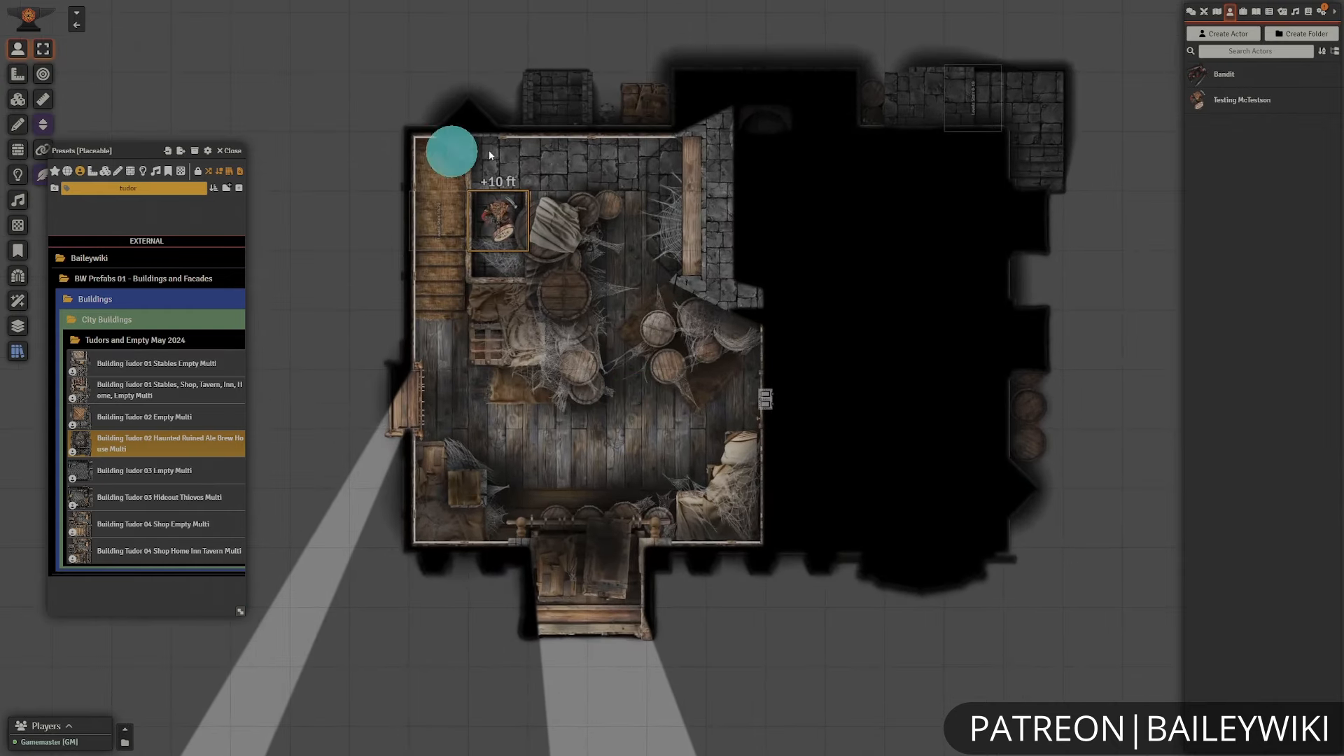
key(Right)
key(Right)
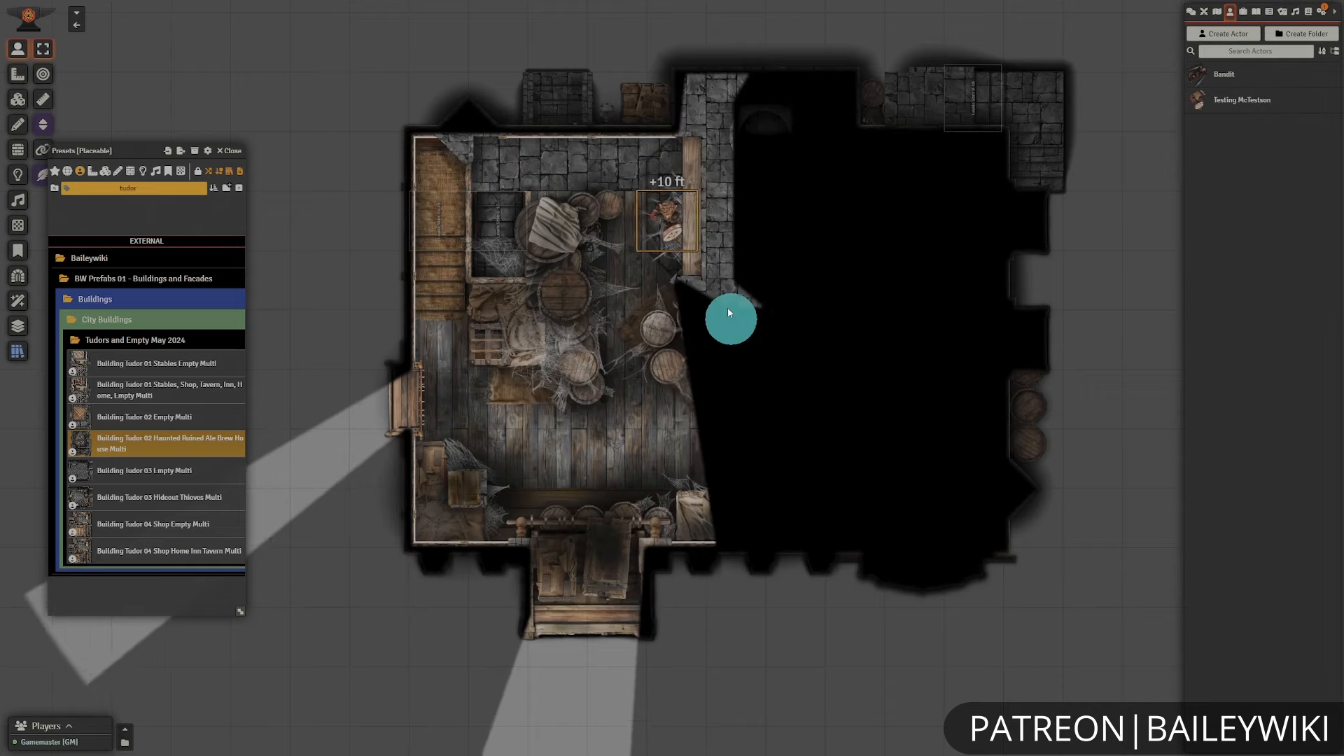
key(Right)
key(Right)
key(Right)
key(Right)
key(Right)
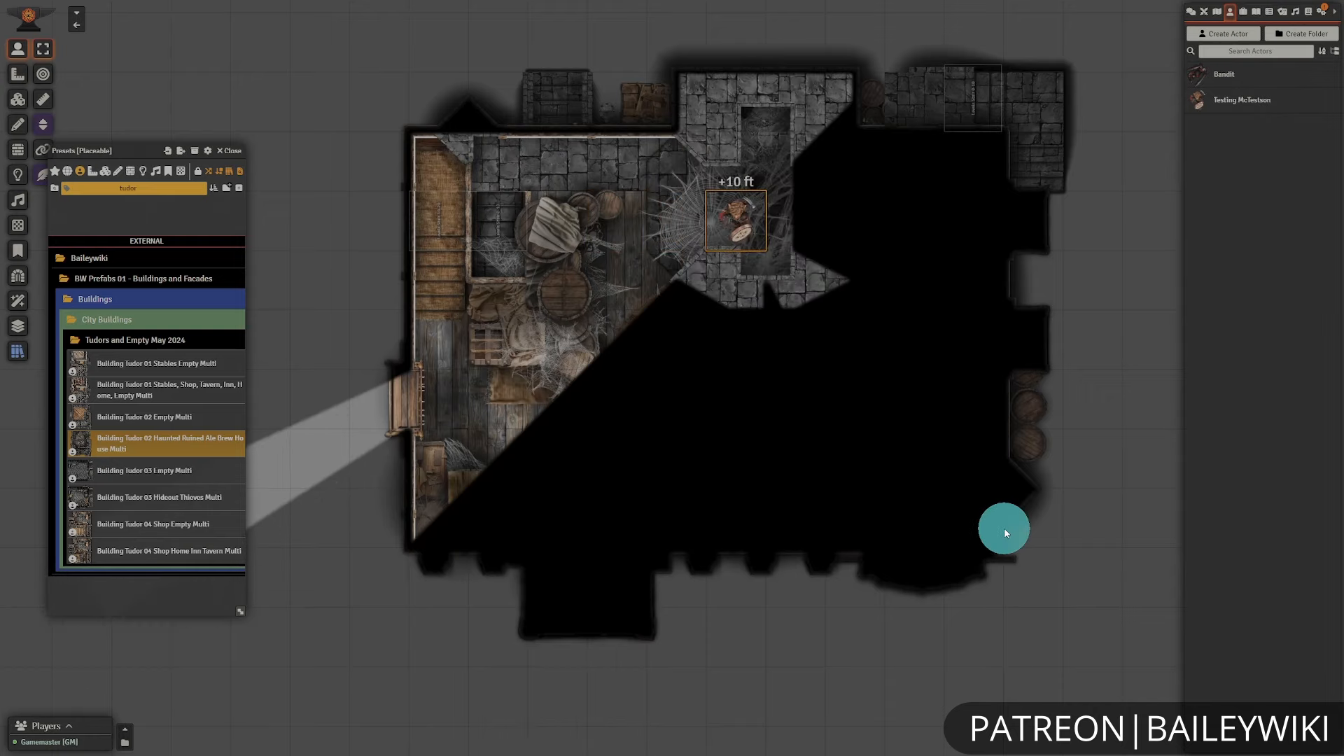
- Take the token through the fireplace into the long east room and back west to the cloth-draped table
key(Left)
key(Left)
key(Left)
key(Left)
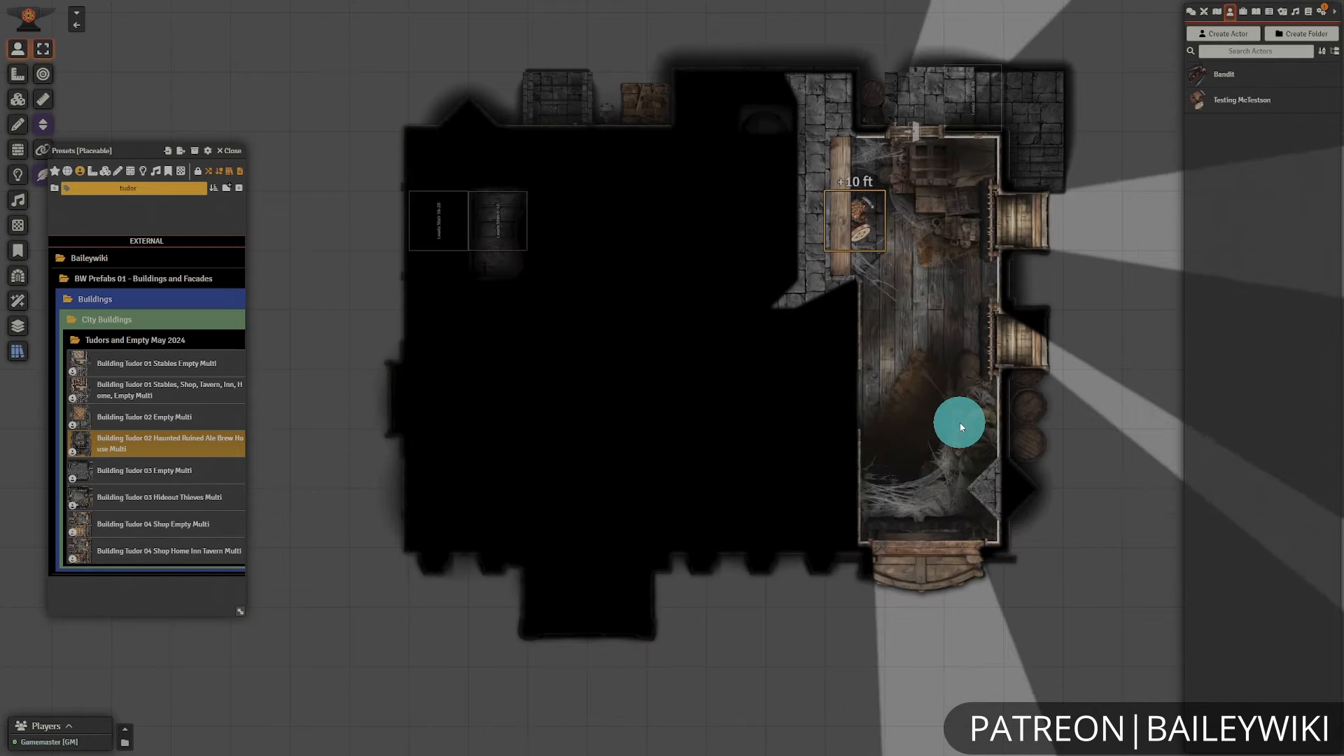
key(Right)
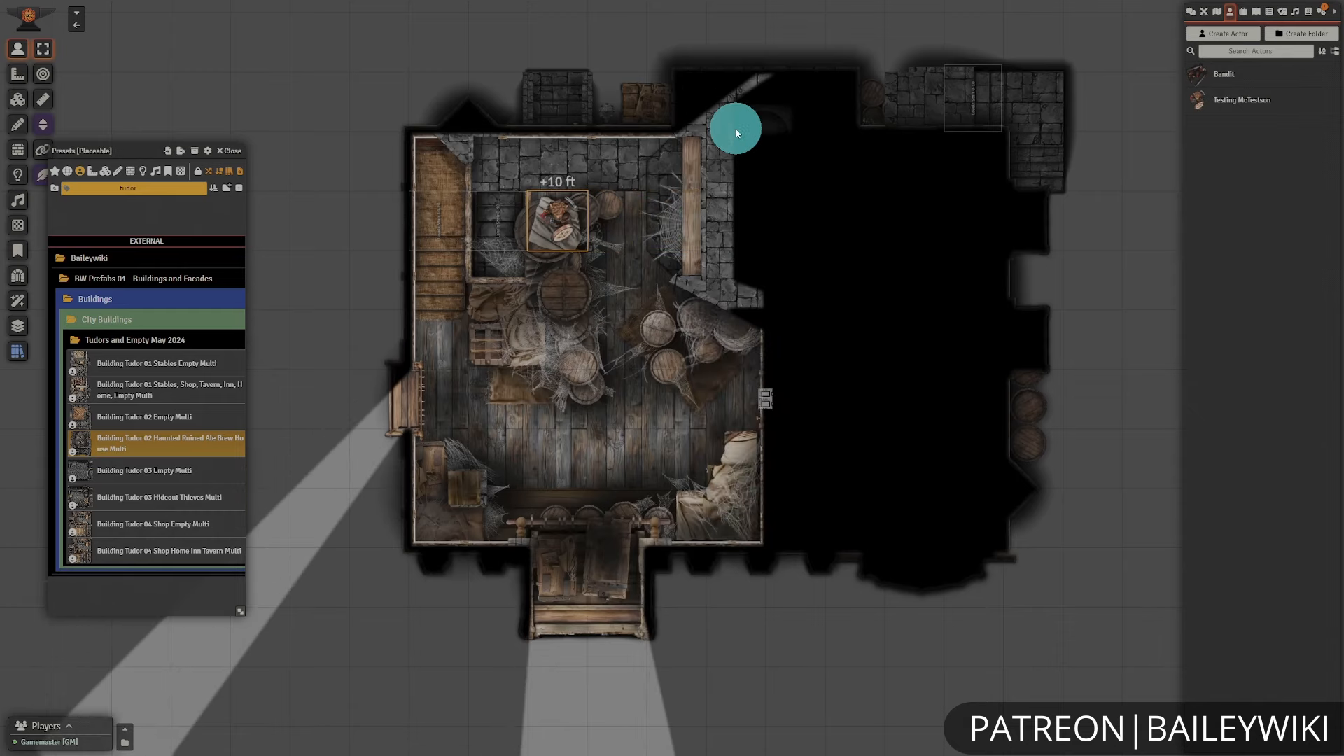
- Open the east door of the barrel-filled room and walk the token through the narrow passage into the long east room
key(Down)
key(Down)
key(Down)
key(Left)
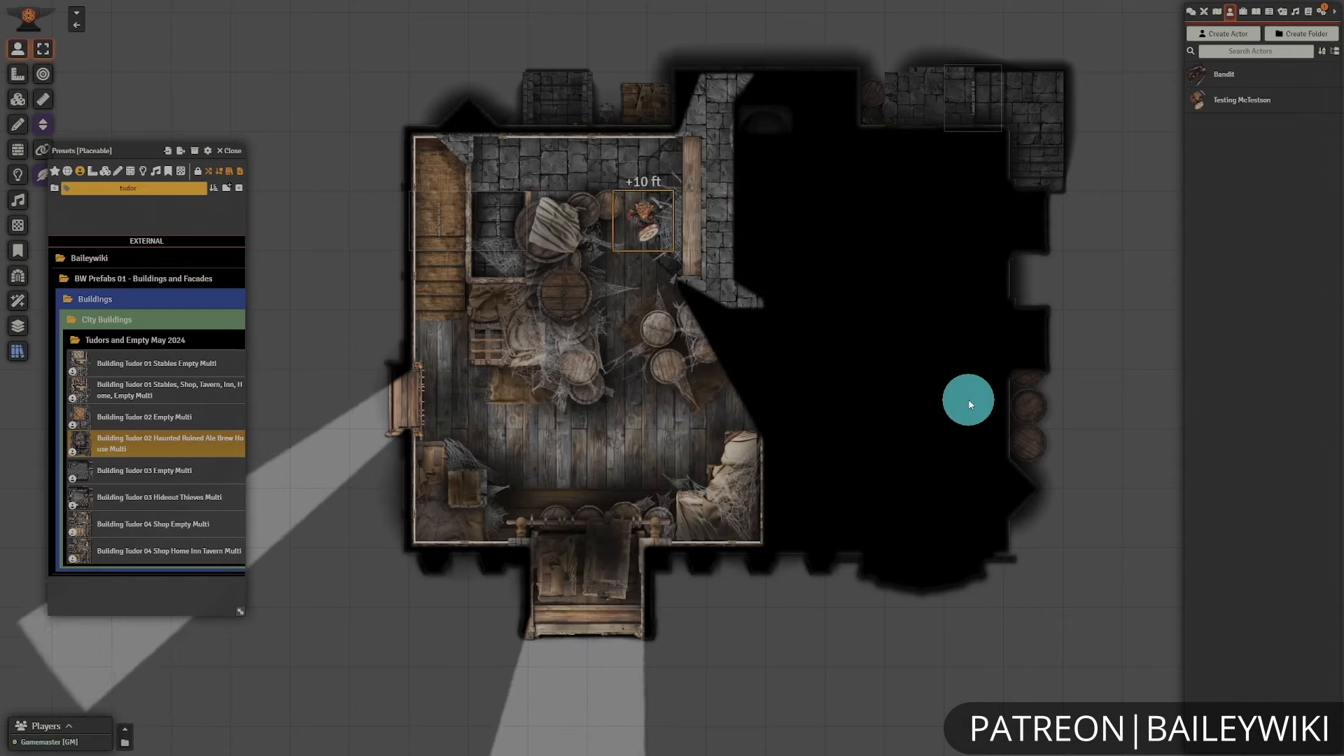
click(778, 408)
key(Right)
key(Right)
key(Right)
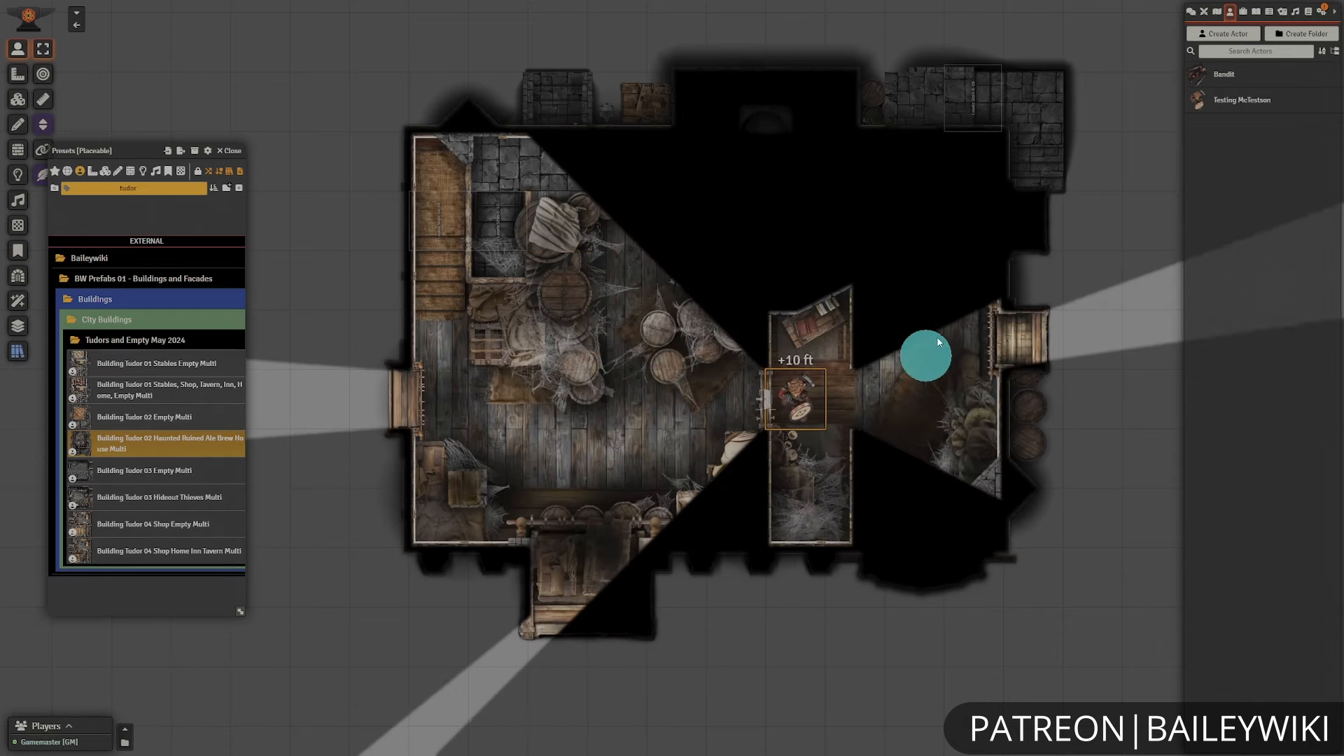
key(Right)
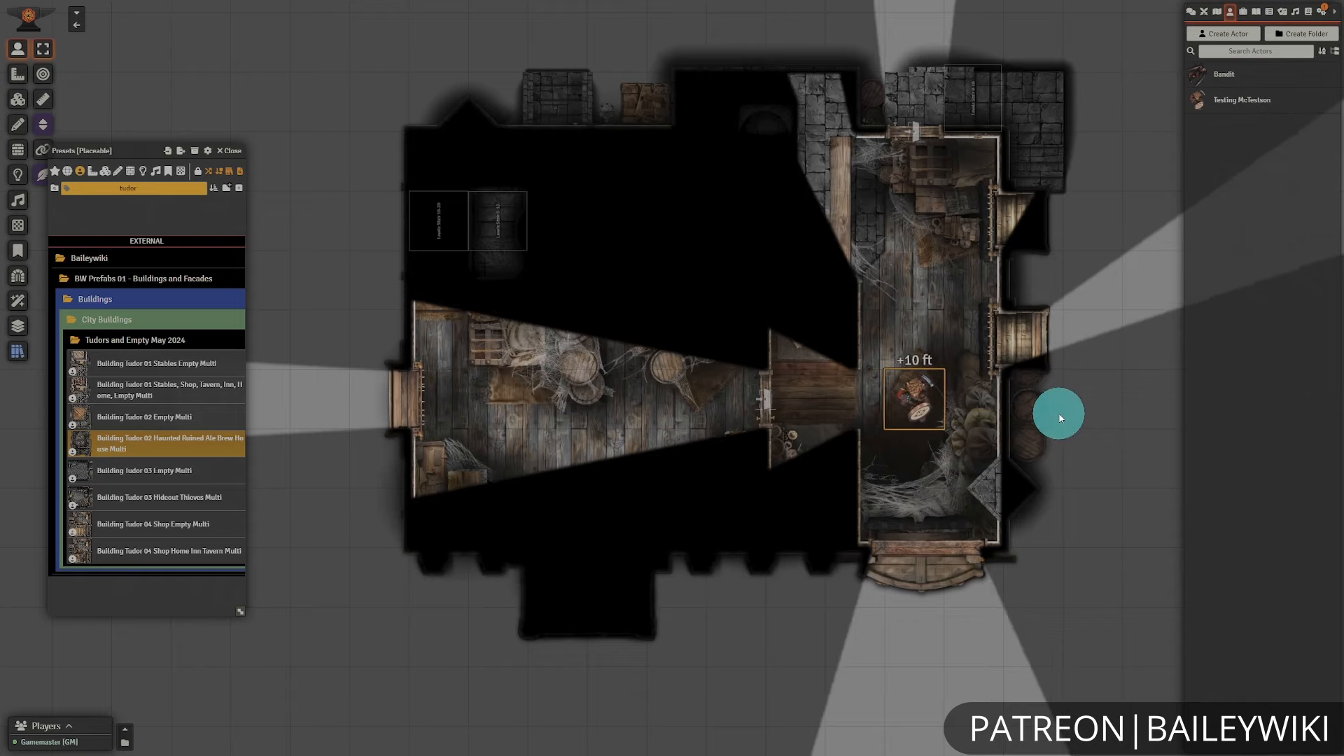
- Walk the token back west into the barrel-filled room and up the northwest stairs to the 20 ft floor
key(Left)
key(Left)
key(Left)
key(Left)
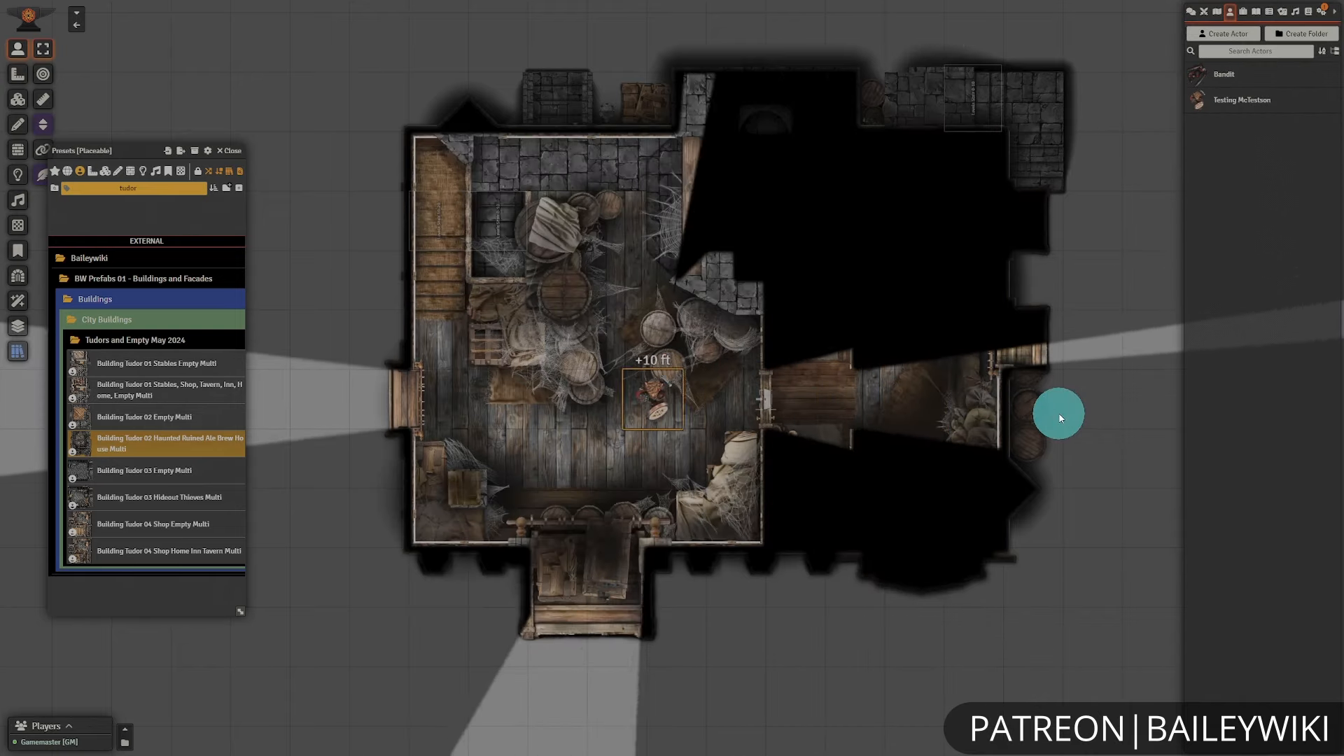
key(Up)
key(Up)
key(Up)
key(Left)
key(Left)
key(Left)
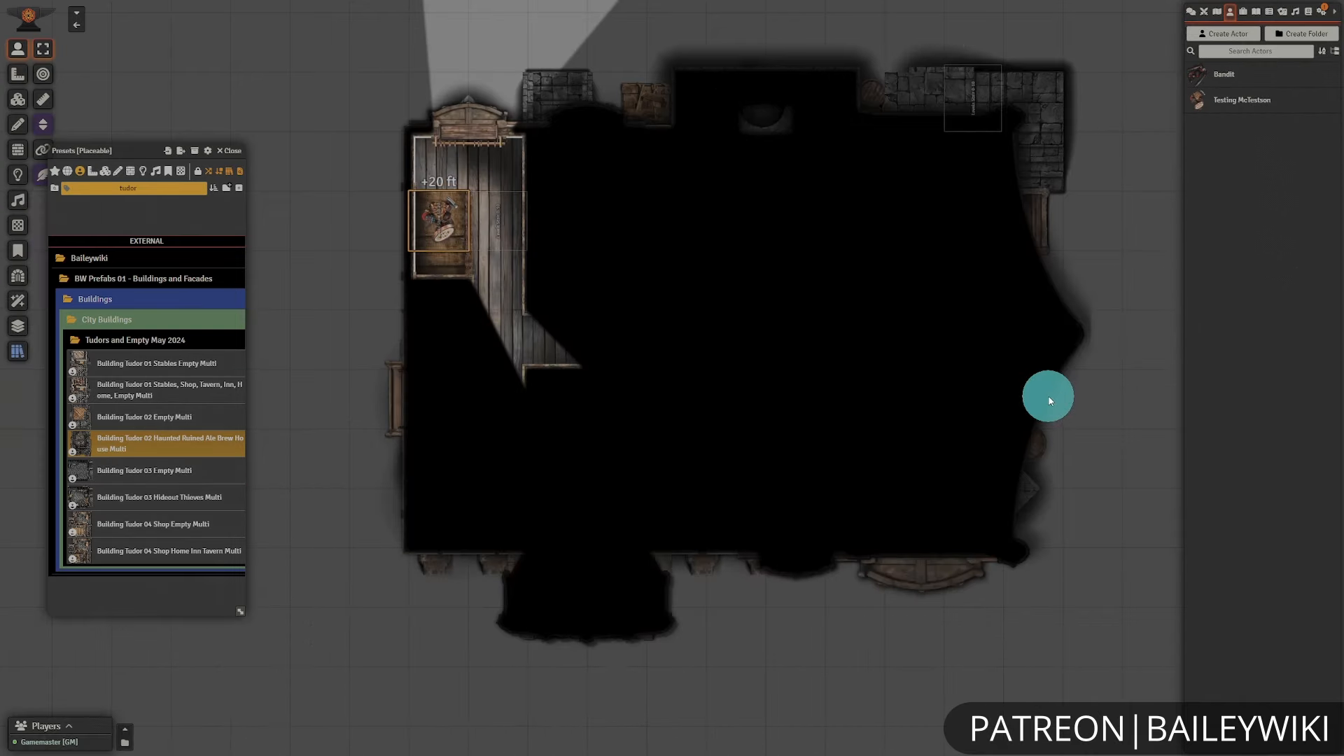
- Walk the token into the small closet at the hallway's west side and back out, opening the nearby doors
key(Left)
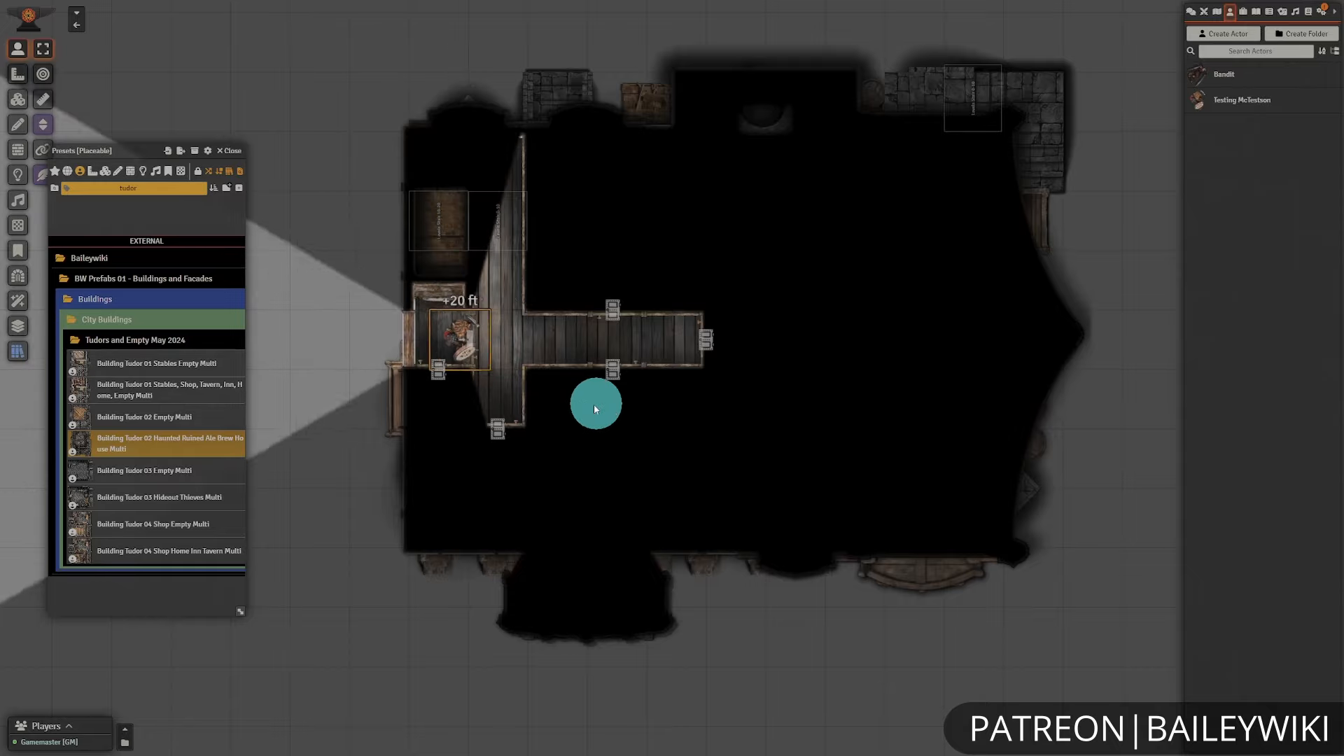
key(Right)
key(Right)
key(Right)
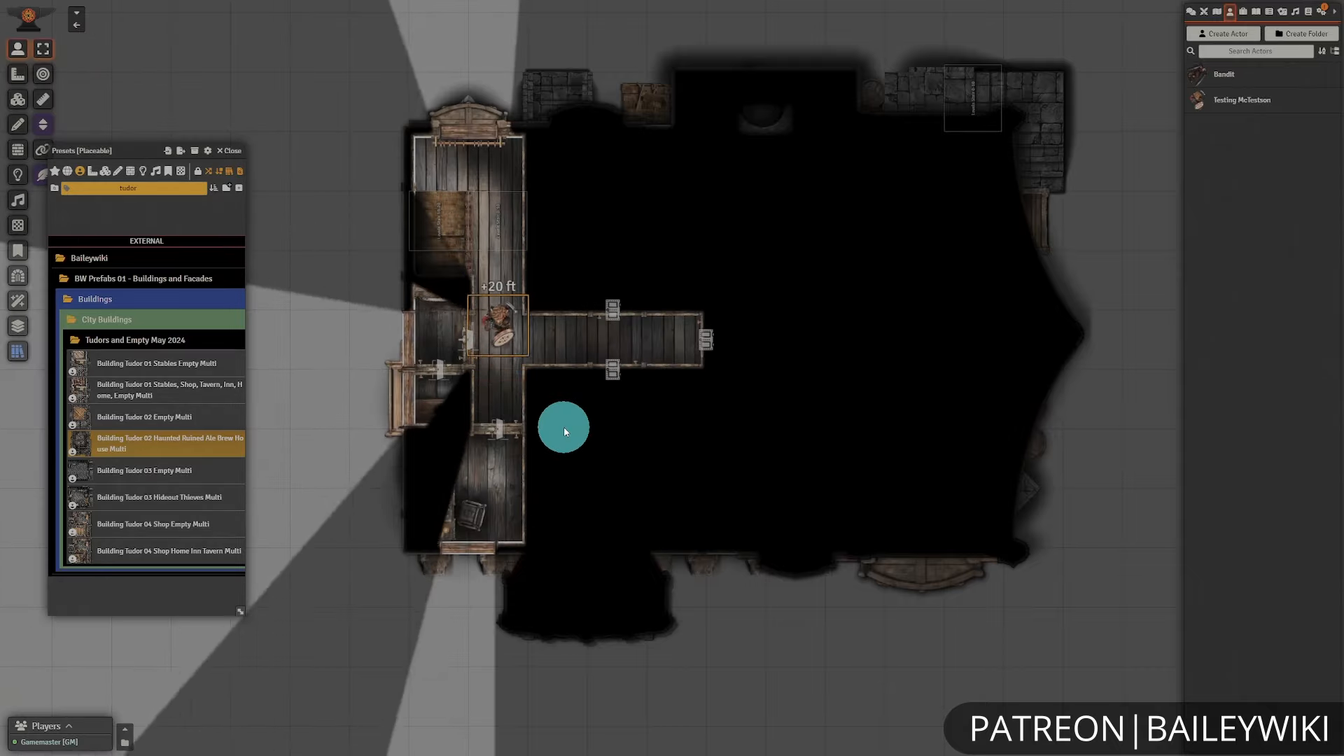
- Walk the token east along the corridor, opening its side doors, and enter the candlelit room at the end
key(Right)
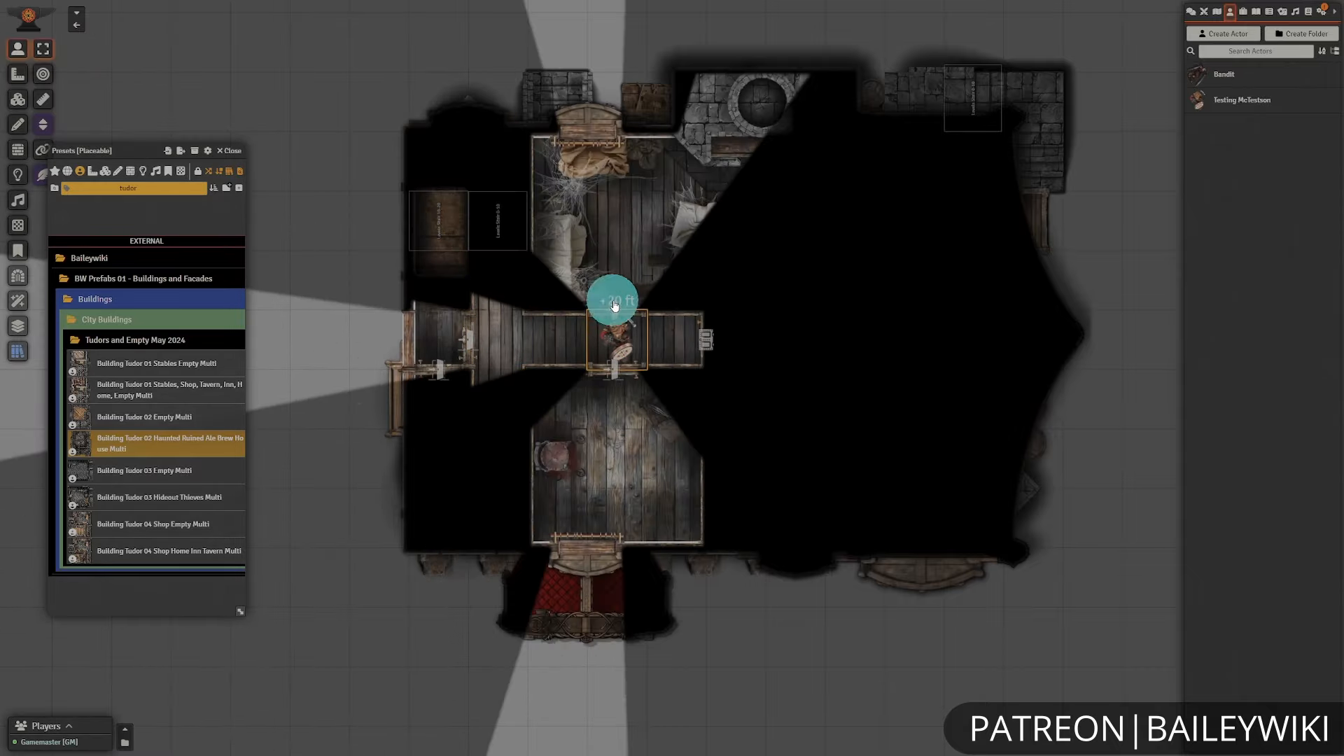
key(Right)
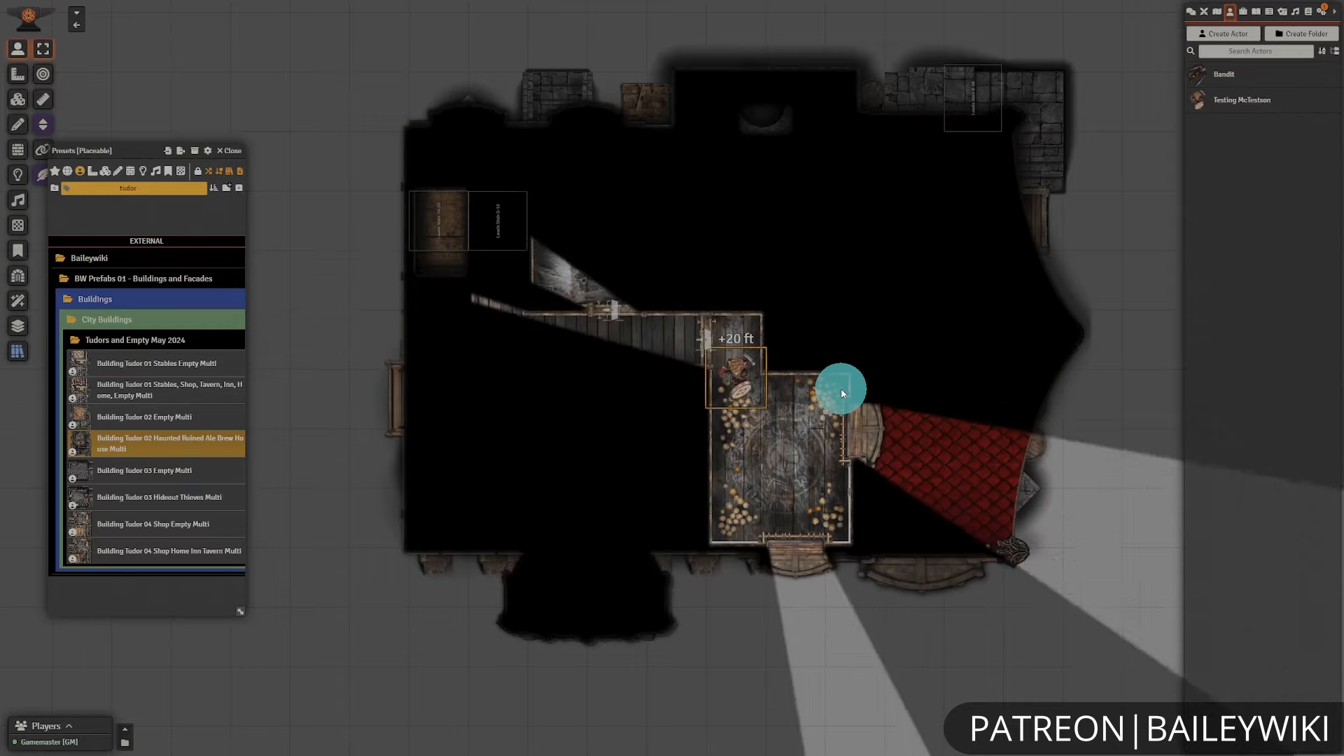
key(Down)
key(Right)
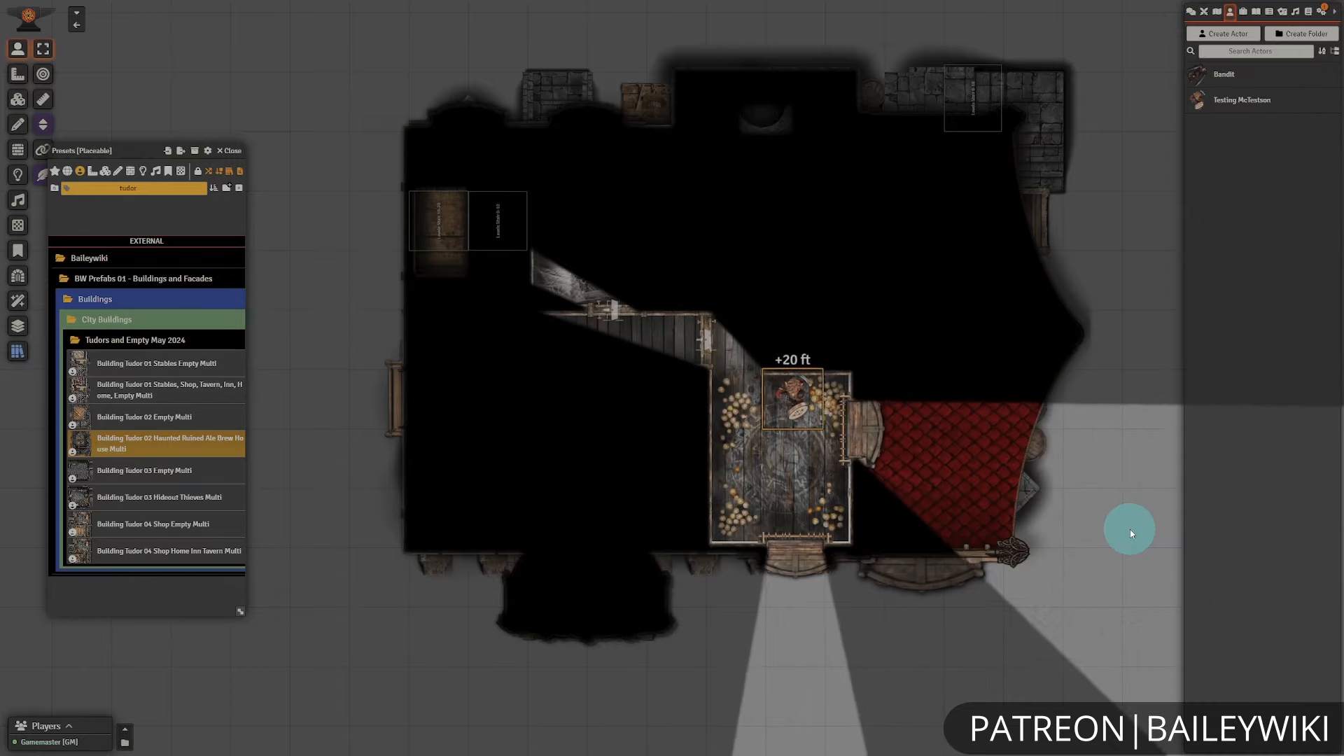
key(Right)
key(Left)
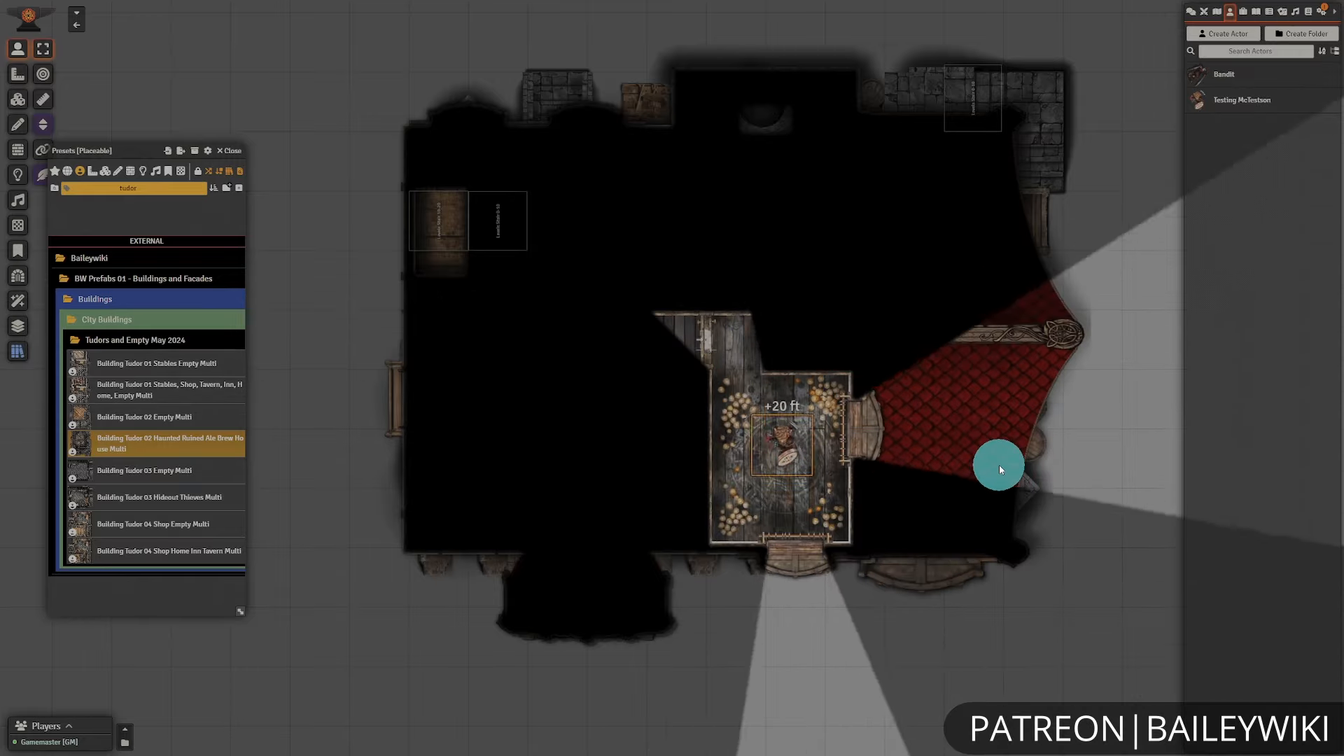
- Walk the token from the candlelit room into the south room with the red chair, and across the corridor into the cobwebbed north bedroom
key(Up)
key(Left)
key(Left)
key(Down)
key(Left)
key(Down)
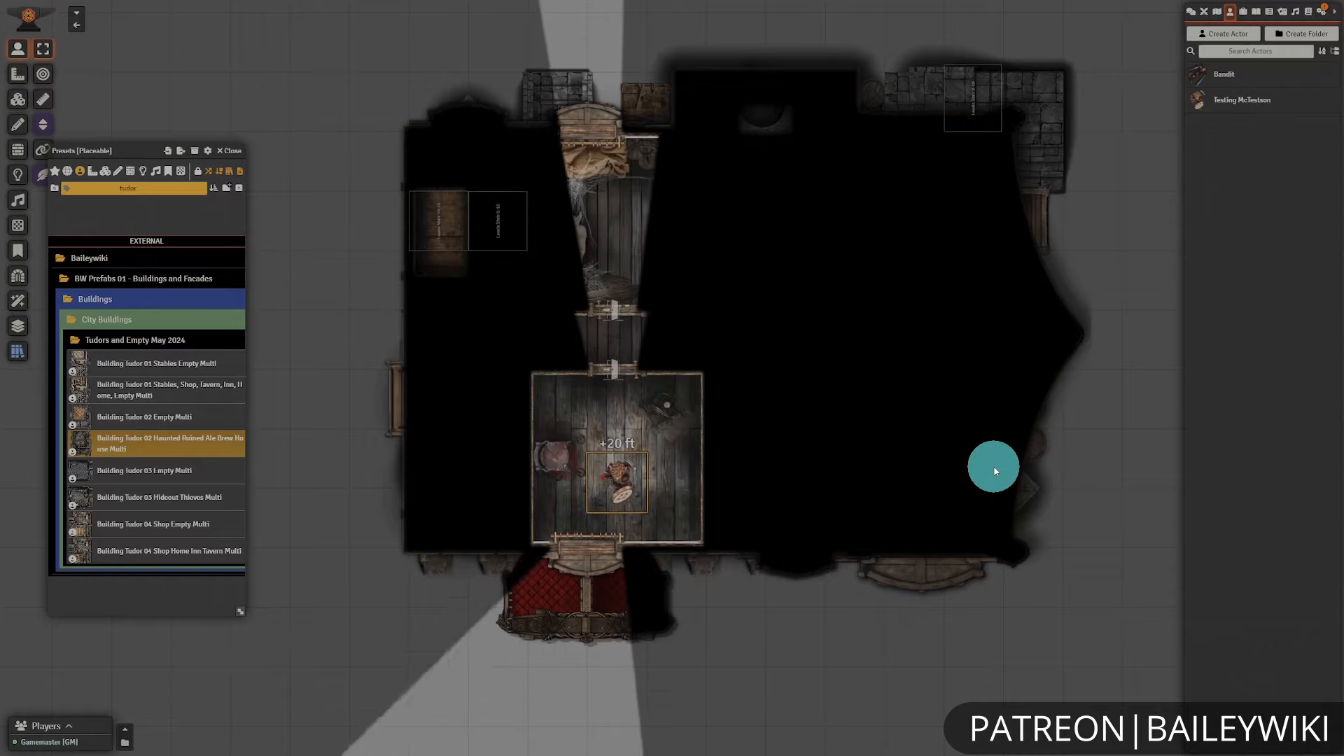
key(Up)
key(Up)
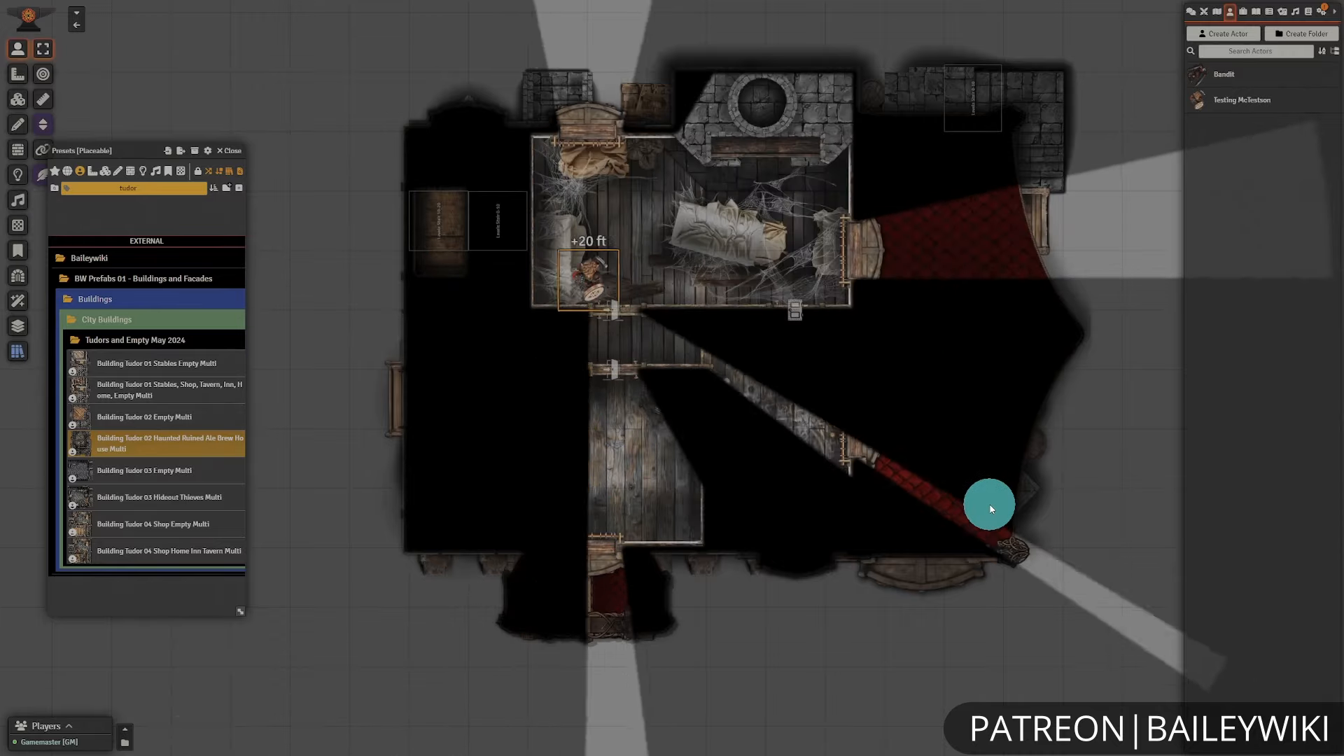
- Walk the token back west along the corridor and down the stairs to the 10 ft floor
key(Left)
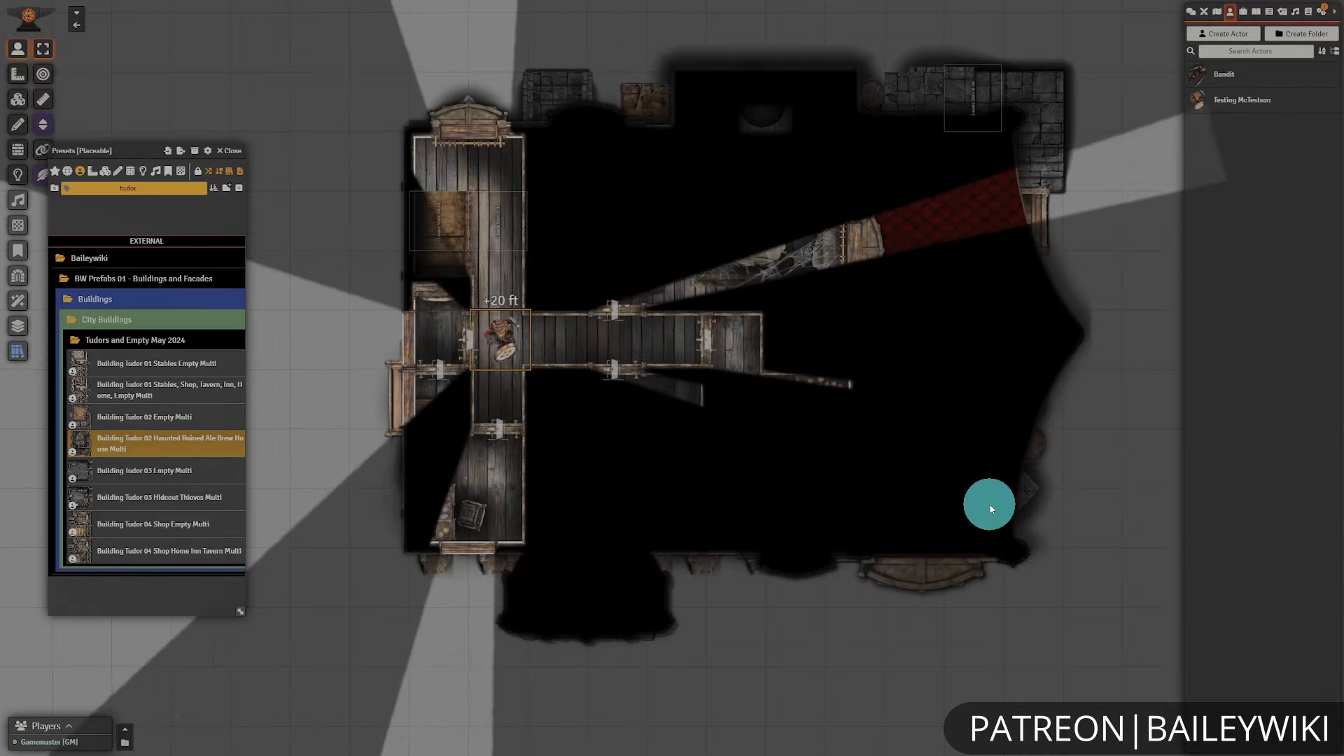
key(Up)
key(Down)
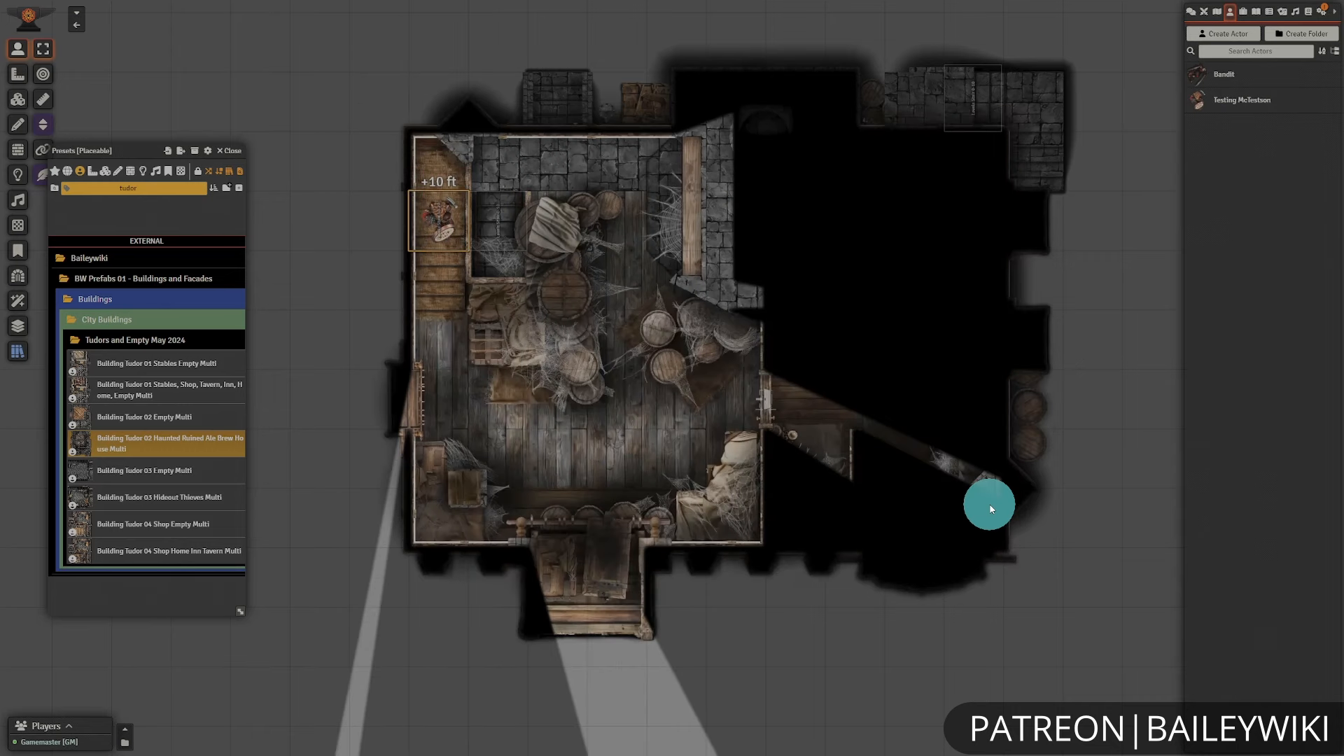
- Walk the token from the stairs around the 10 ft floor's barrel room to its northwest corner beside the stairwell
key(Right)
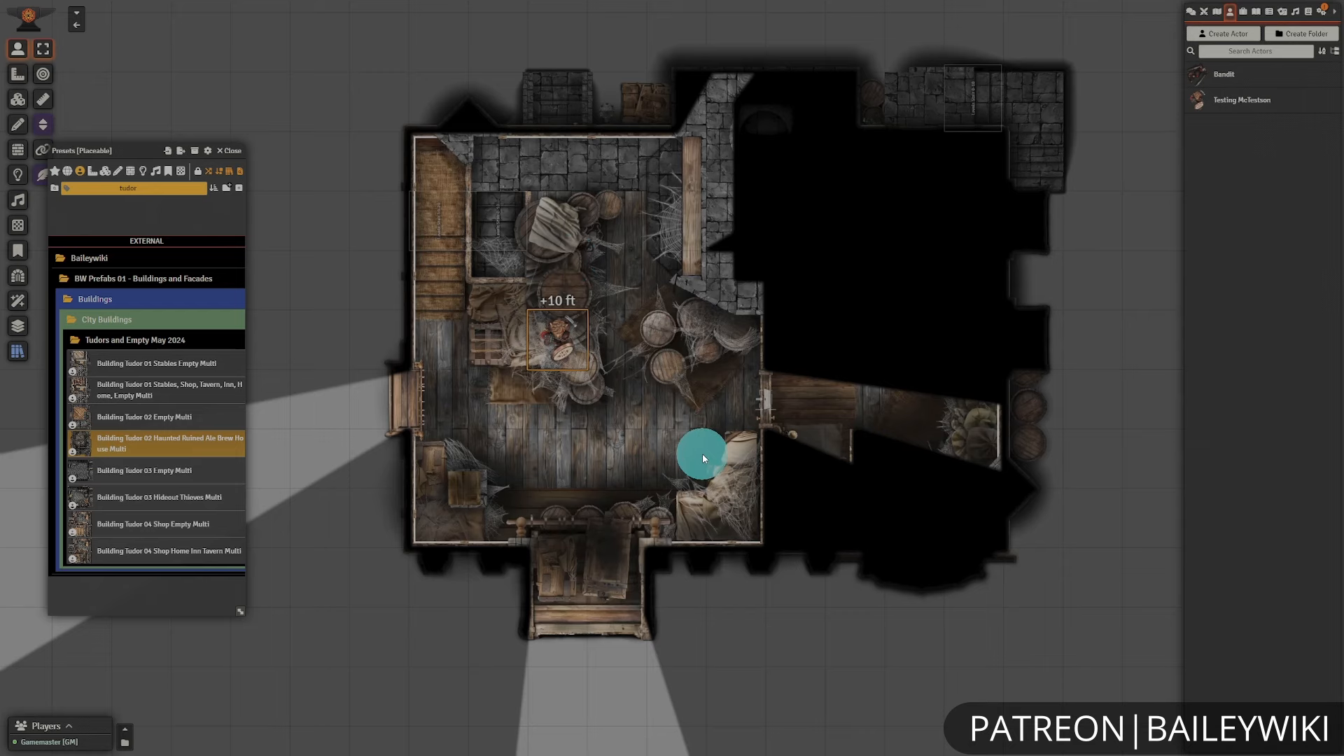
key(Right)
key(Up)
key(Up)
key(Up)
key(Left)
key(Left)
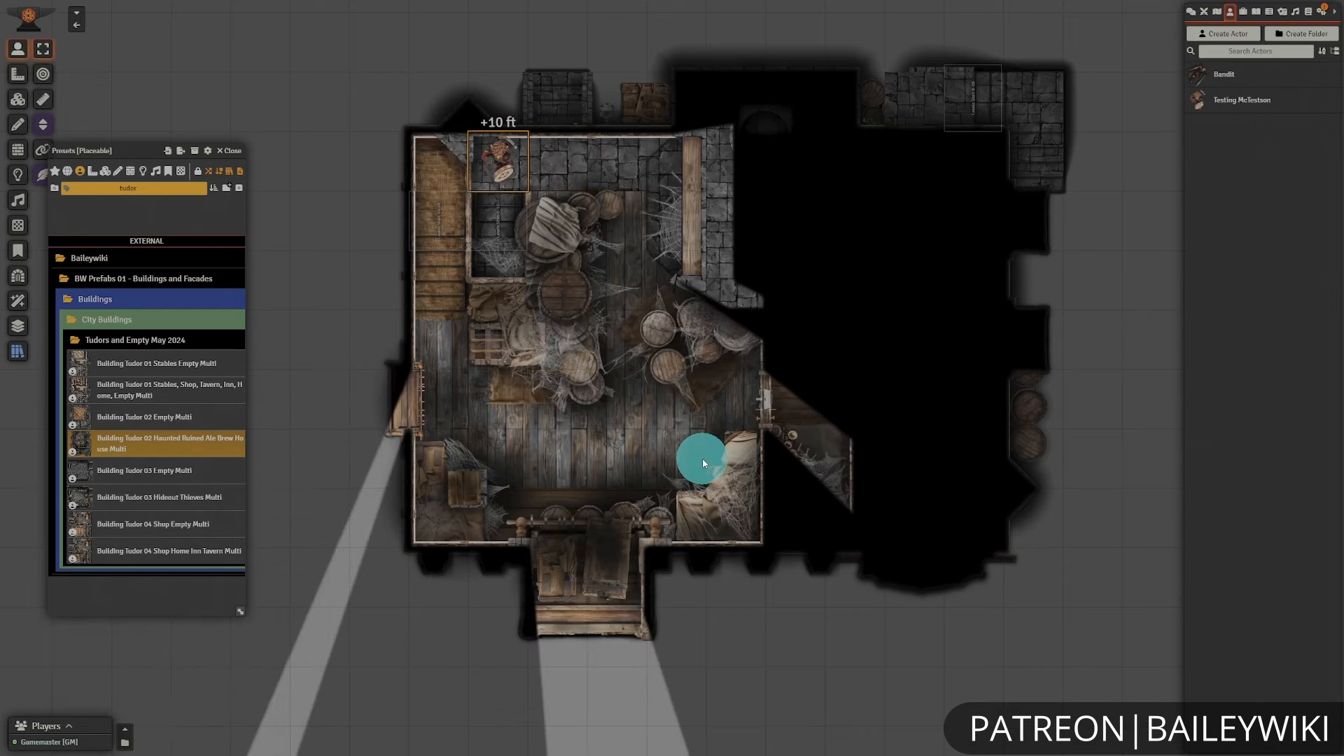
- Bring the token down to the ground floor and walk it into the main room, northwest of the large central barrel
scroll(703, 464, down, 5)
drag(922, 535, 805, 603)
scroll(682, 476, up, 2)
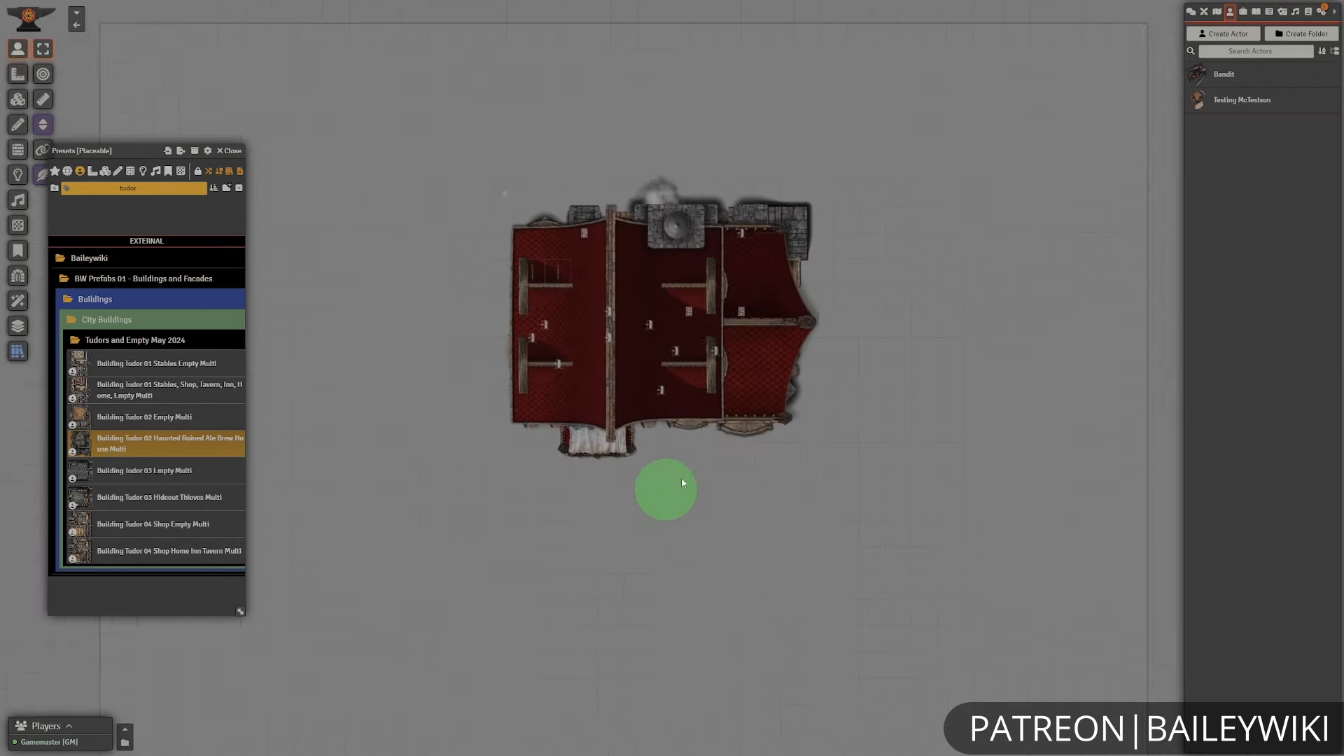
scroll(857, 271, down, 2)
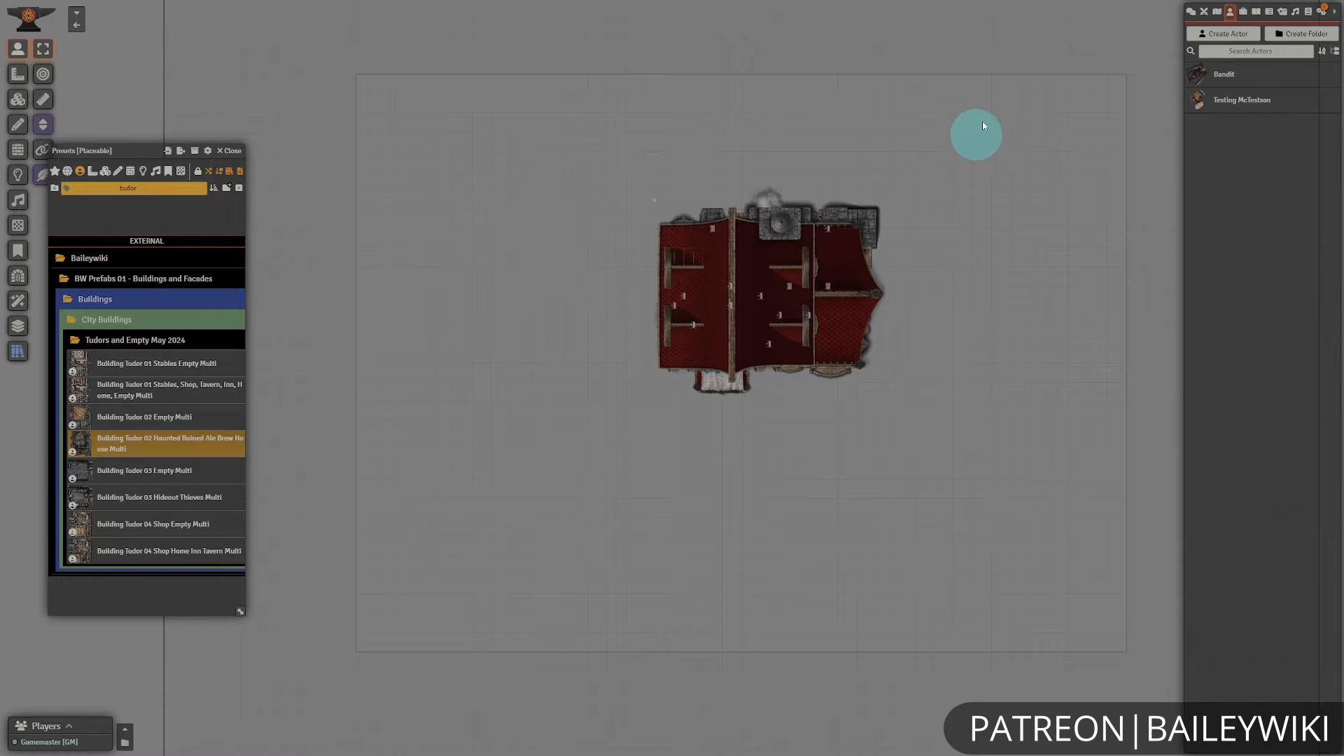
scroll(811, 324, up, 2)
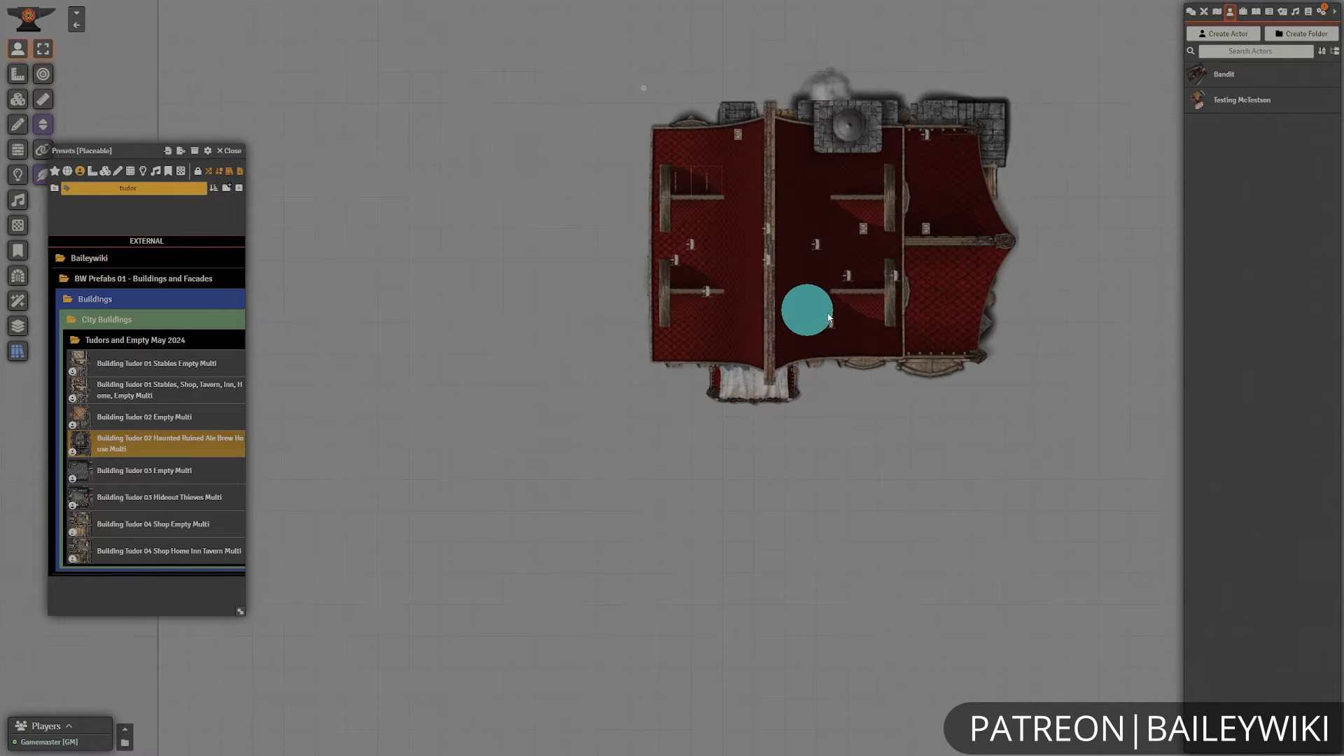
scroll(677, 469, up, 3)
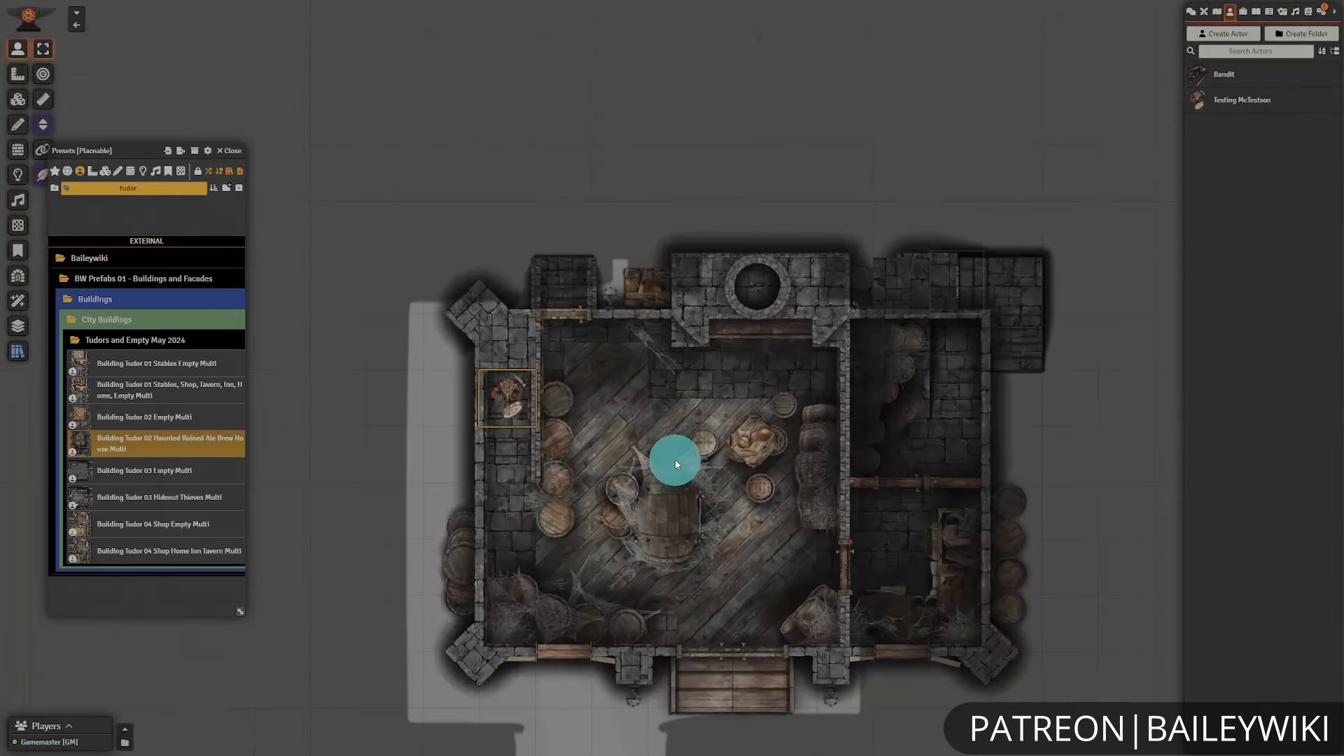
key(Right)
key(Right)
key(Down)
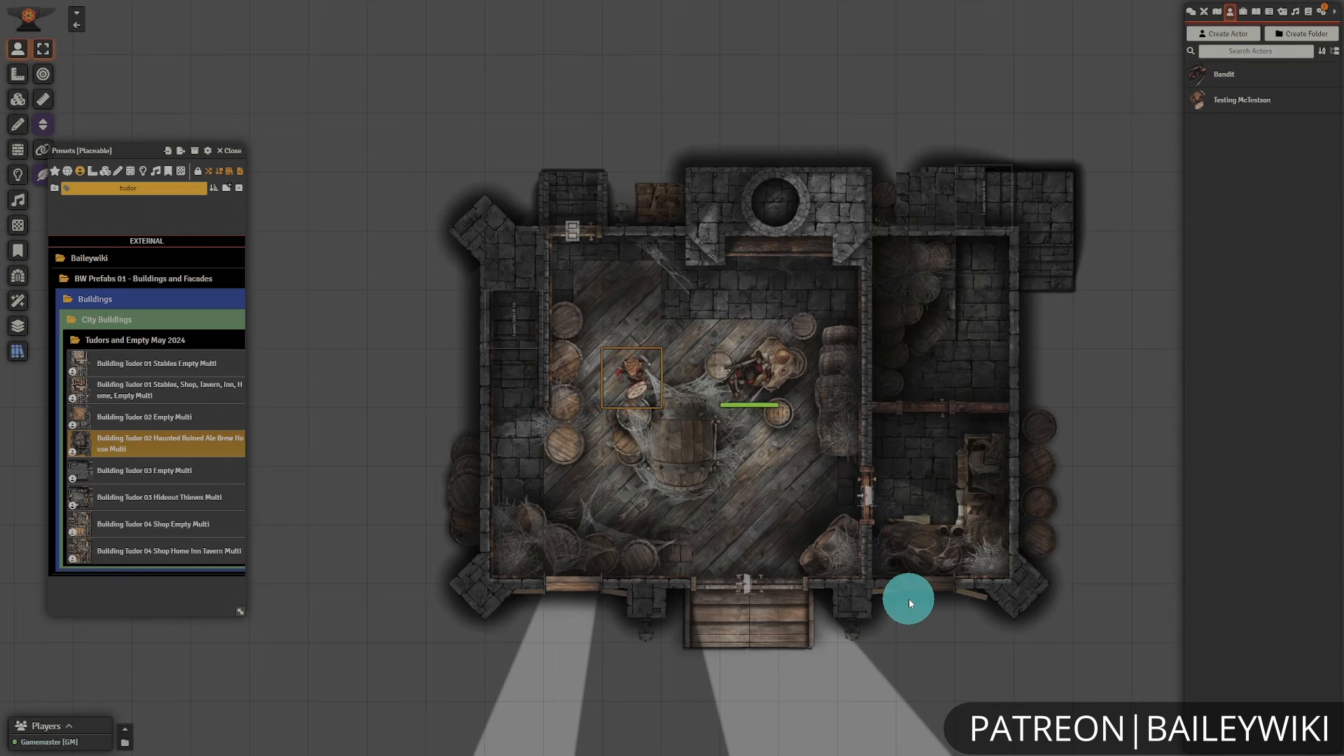
- Close the presets window, add both tokens to a combat encounter, and place the popped-out combat tracker over the house's east side
click(233, 152)
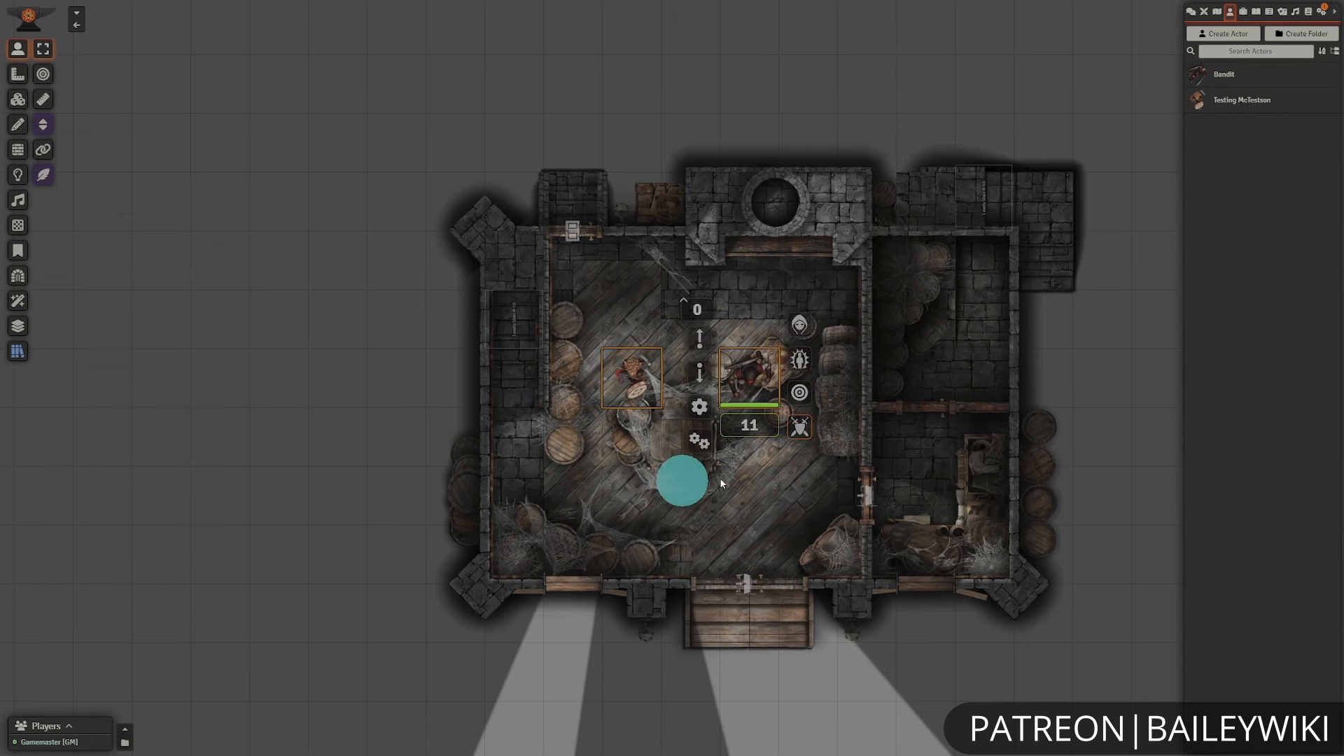
click(1226, 39)
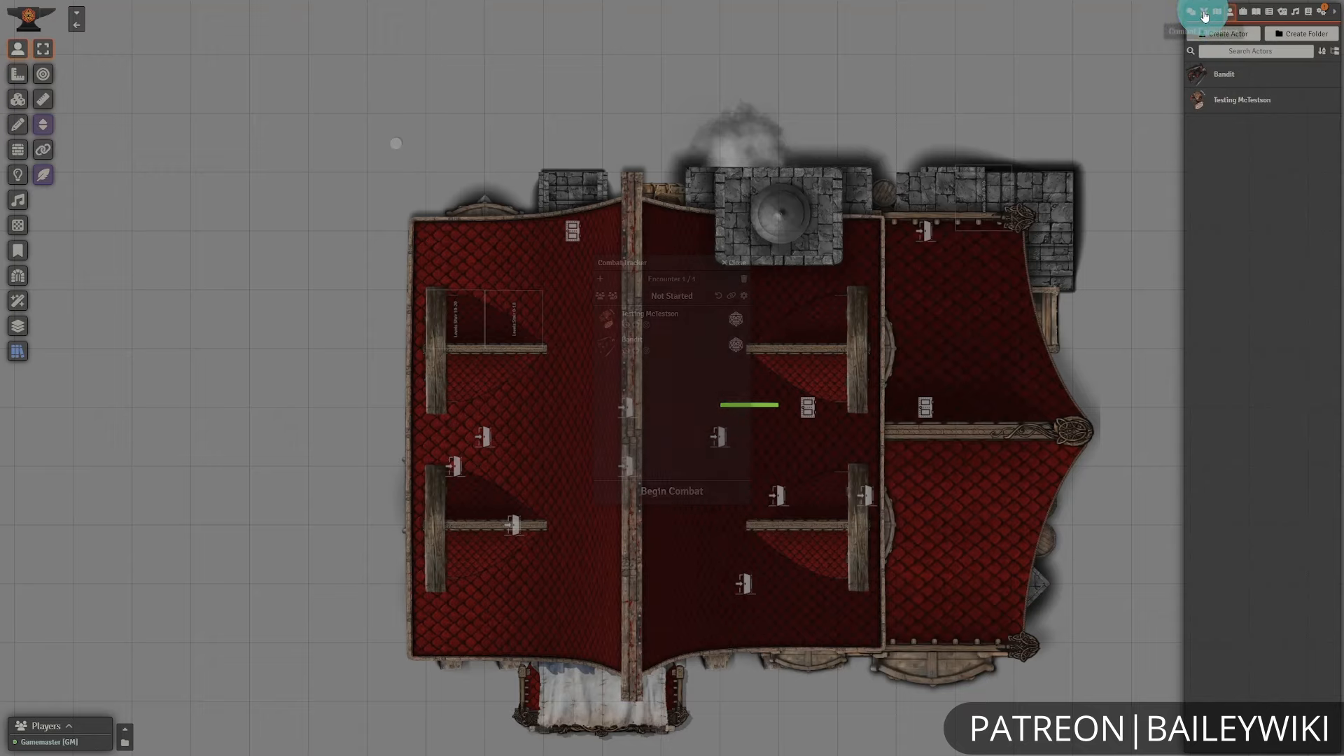
drag(670, 256, 1038, 266)
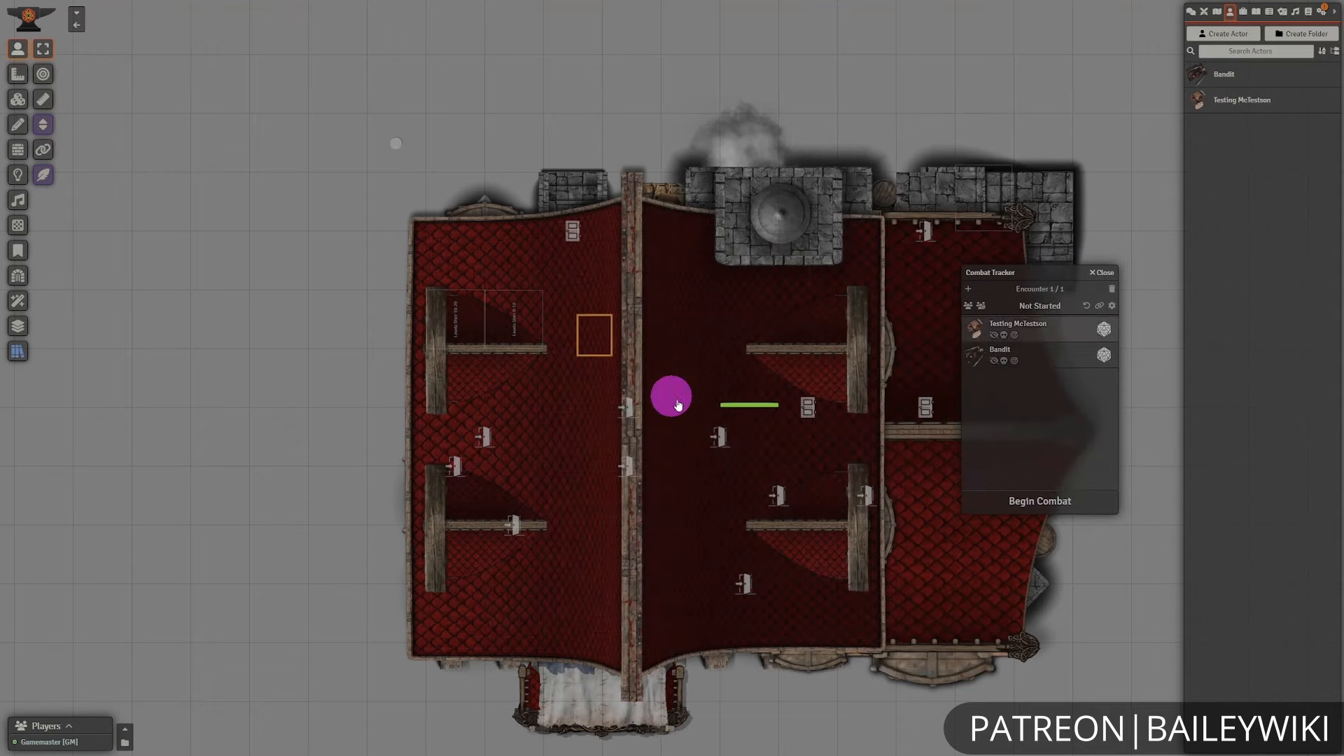
- Begin the combat and roll initiative for both combatants, using a normal public roll for the Bandit
click(1029, 518)
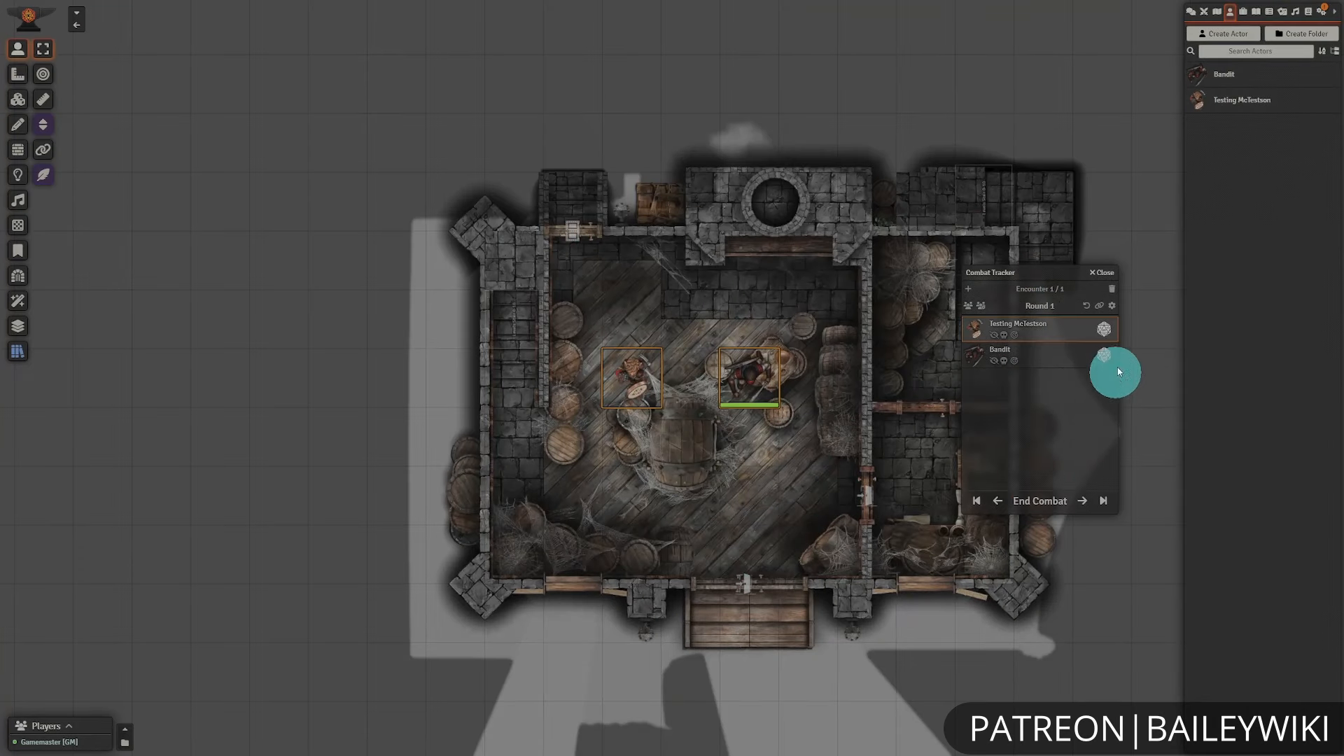
click(1104, 329)
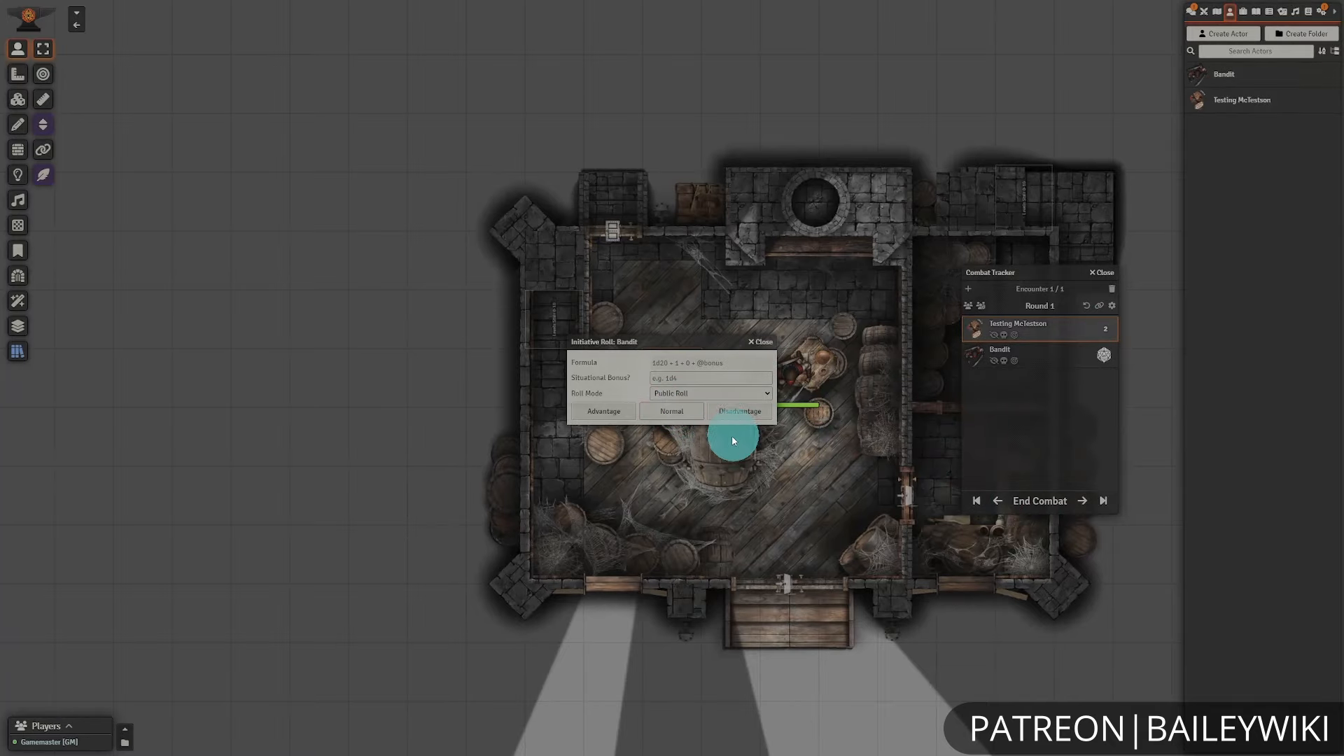
click(672, 412)
- Walk the character token out of the main room and up the west stairs to the 10 ft floor
click(684, 394)
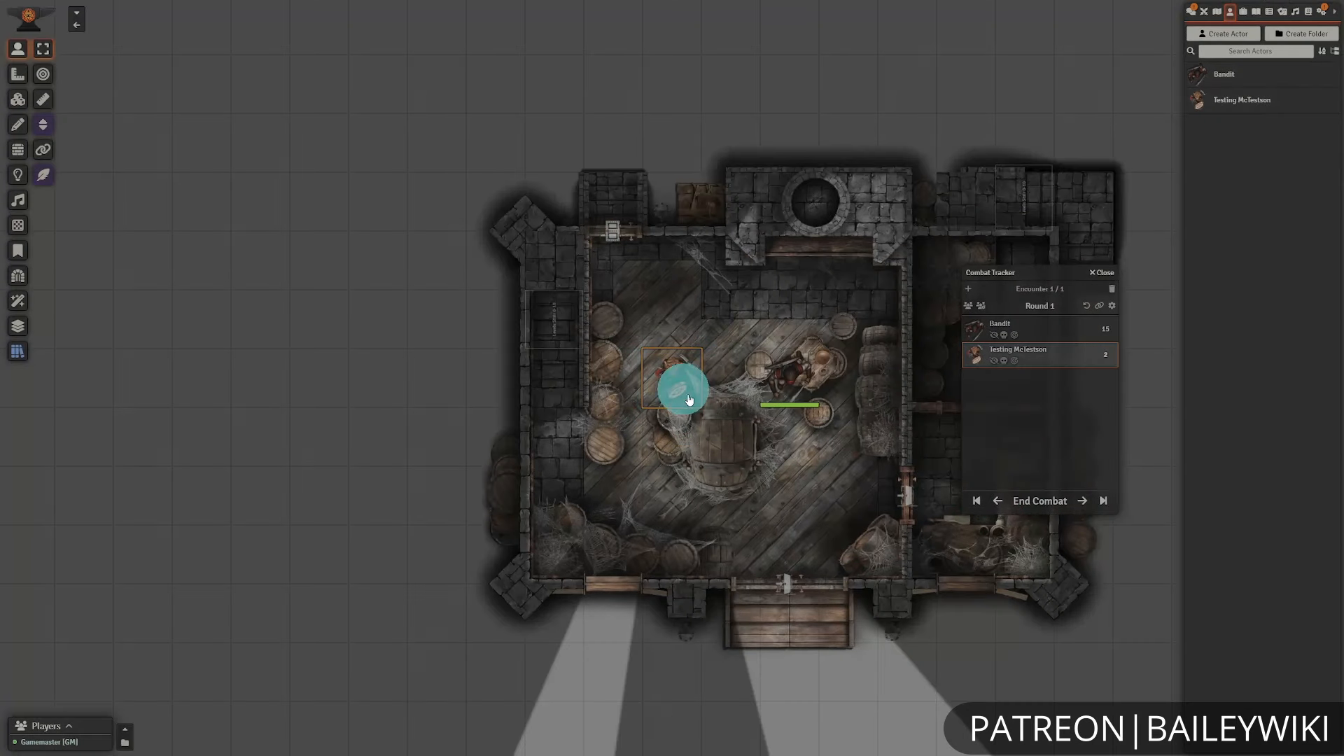
key(s)
key(s)
key(a)
key(a)
key(w)
key(w)
key(w)
key(w)
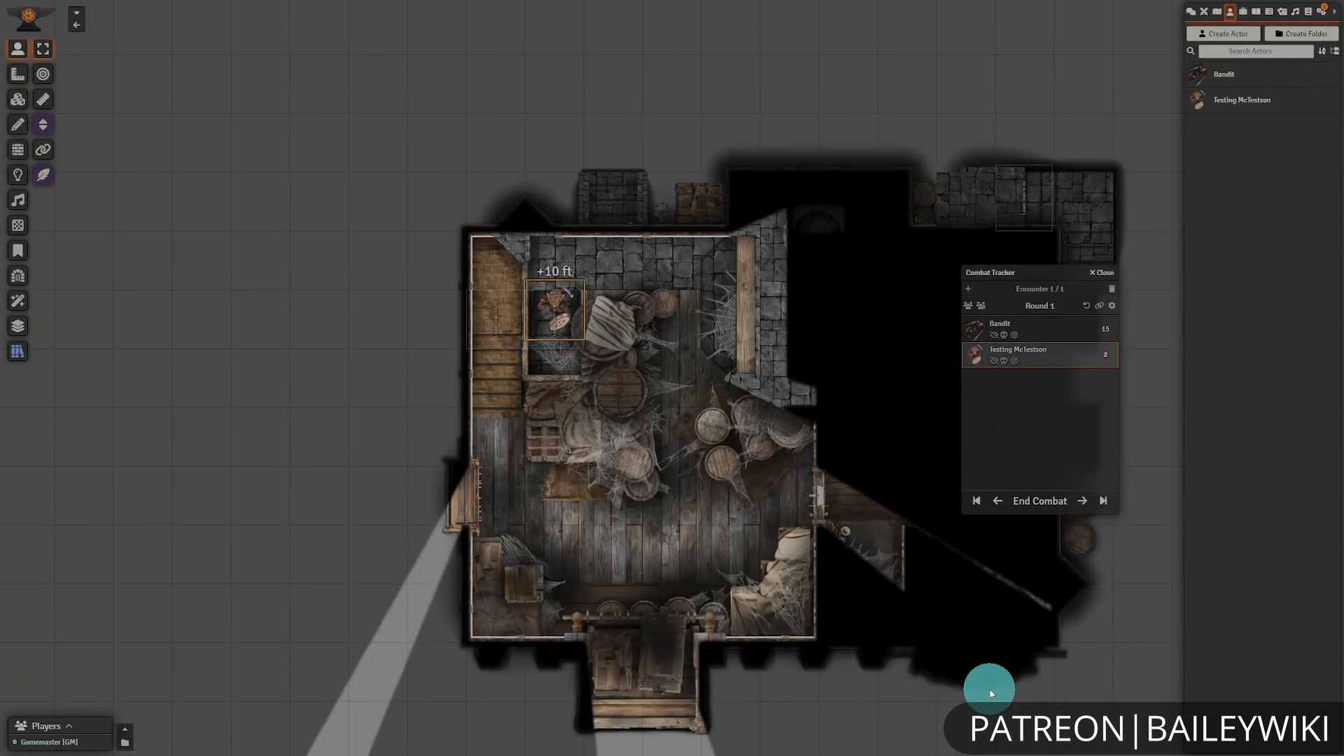
- Walk the token around the barrels on the 10 ft floor to the foot of the wooden west staircase
key(d)
key(d)
key(s)
key(s)
key(s)
key(a)
key(a)
key(a)
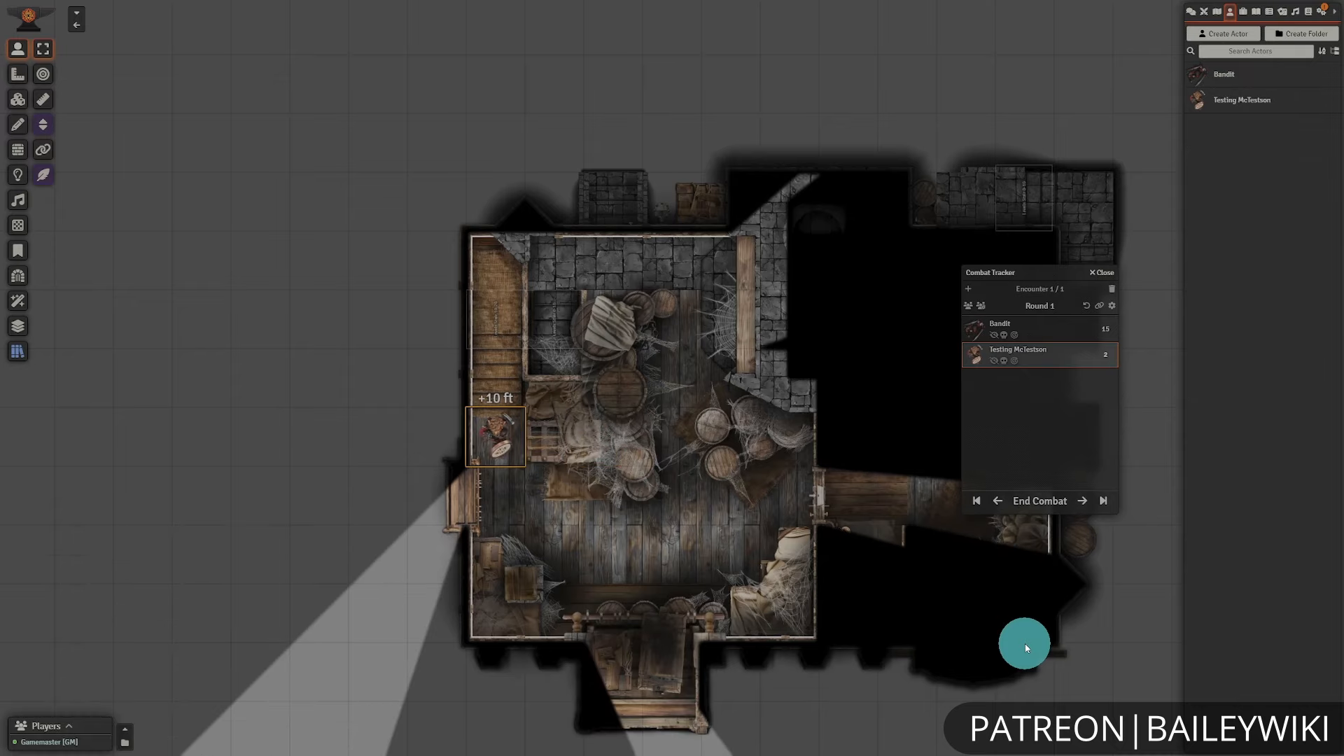
- Walk the token up the wooden stairs to the 20 ft floor and along the corridor to between the two facing bedroom doors
key(w)
key(w)
key(w)
key(d)
key(s)
key(s)
key(d)
key(s)
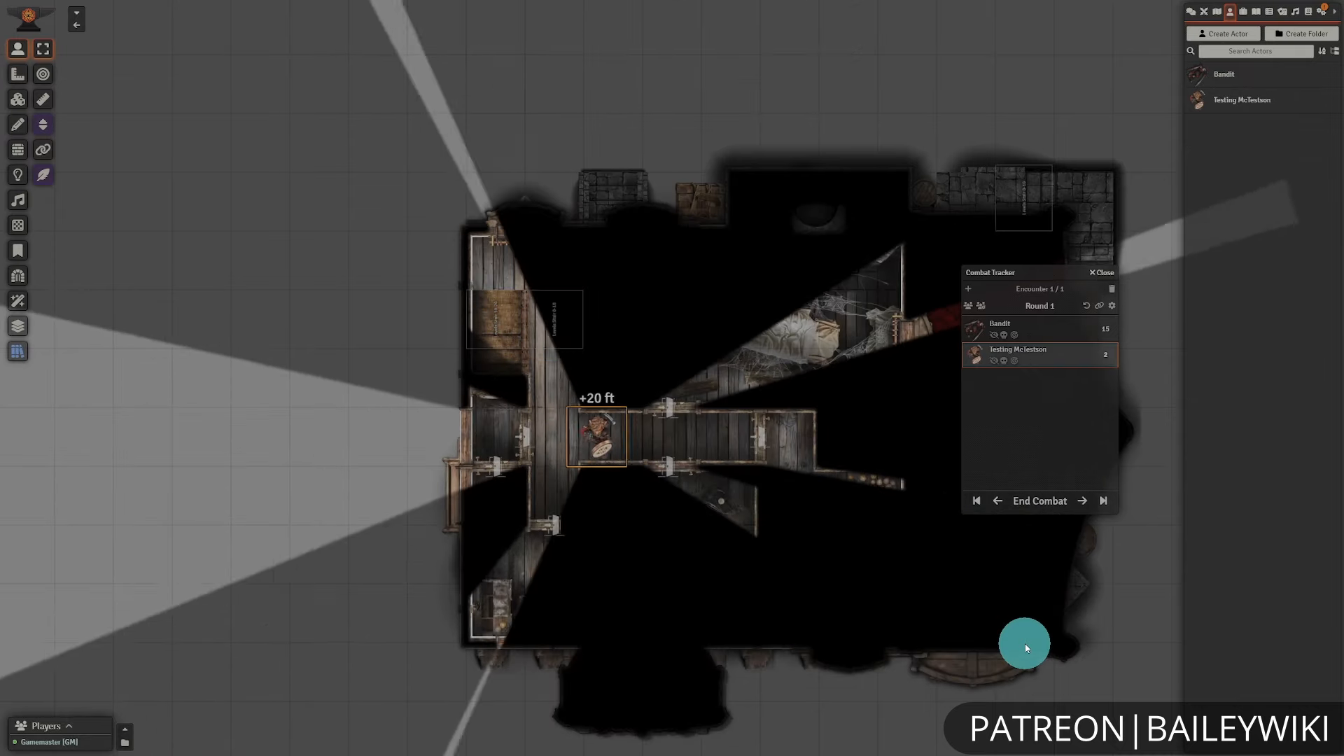
key(d)
key(s)
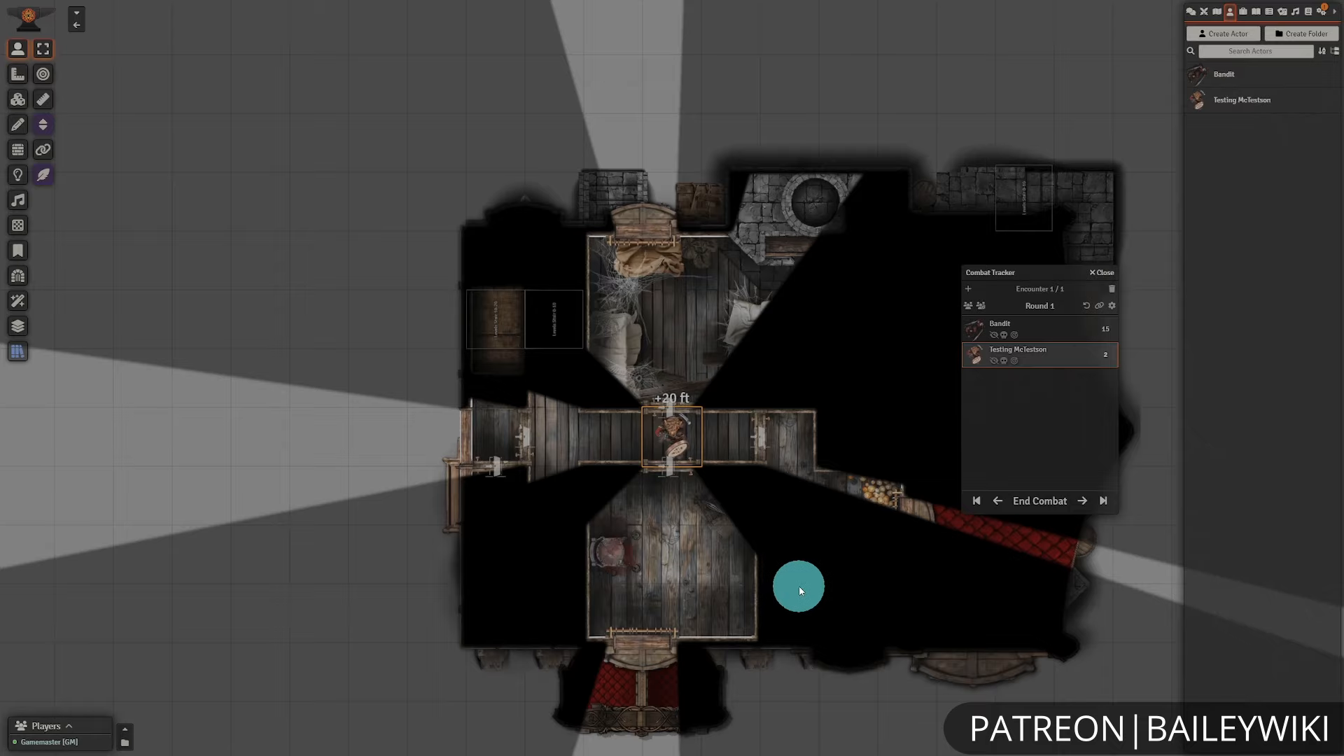
scroll(795, 587, down, 2)
click(776, 544)
drag(792, 563, 666, 548)
scroll(666, 548, down, 6)
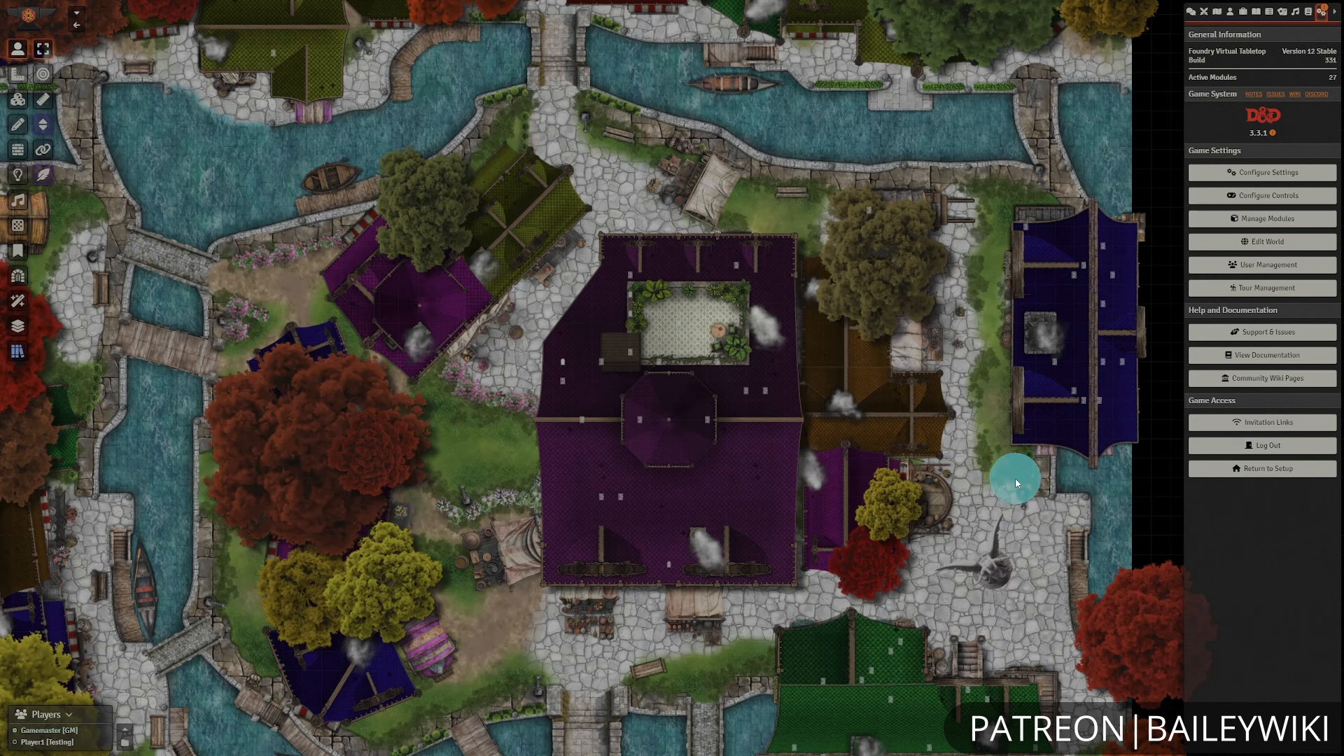
- Turn off Hover Fade in the Better Roofs game settings and save the change
scroll(1004, 518, up, 2)
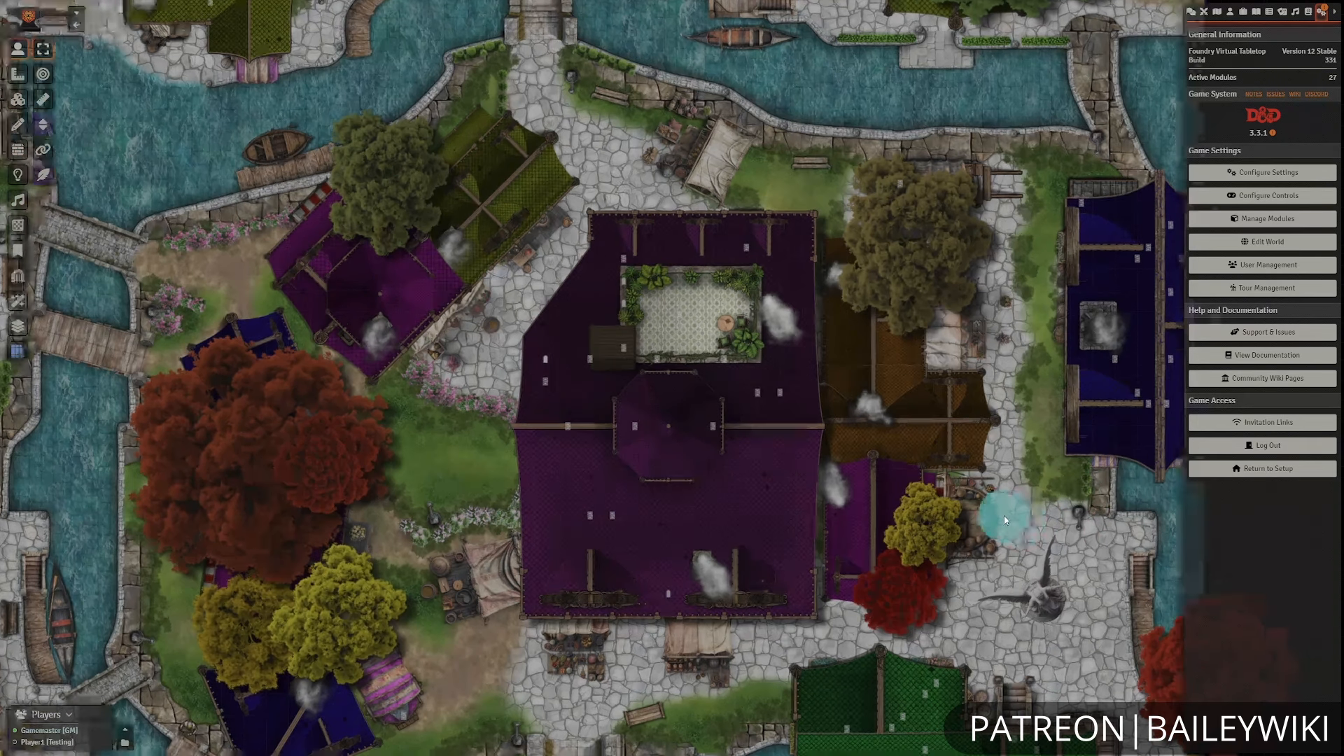
click(920, 440)
mouse_move(835, 422)
mouse_down()
mouse_move(703, 429)
mouse_move(670, 452)
mouse_move(627, 452)
mouse_move(570, 411)
mouse_move(612, 354)
mouse_move(747, 337)
mouse_move(742, 278)
mouse_move(733, 453)
mouse_move(729, 441)
mouse_move(657, 489)
mouse_move(570, 480)
mouse_move(658, 521)
mouse_move(747, 474)
mouse_move(796, 567)
mouse_move(594, 634)
mouse_move(833, 633)
mouse_move(948, 411)
mouse_move(868, 342)
mouse_move(832, 333)
mouse_move(906, 361)
mouse_up()
scroll(730, 448, up, 6)
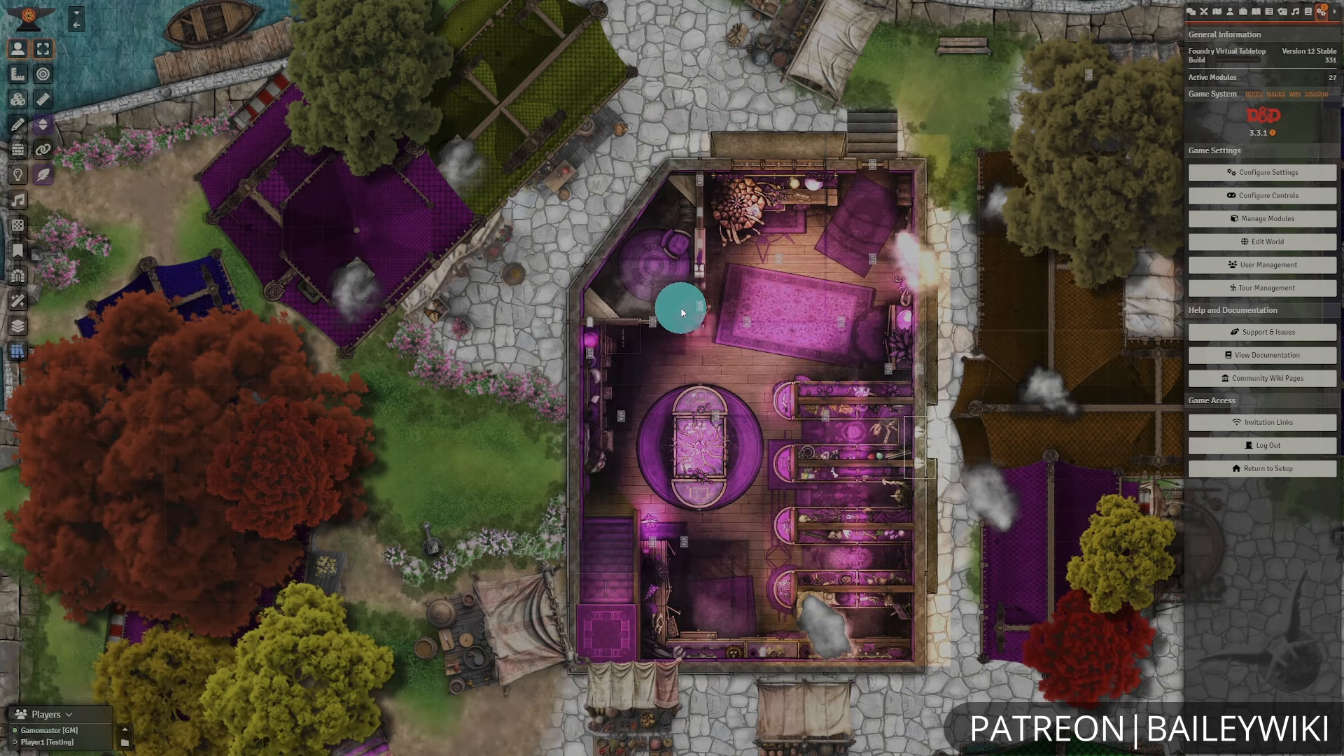
scroll(672, 306, down, 2)
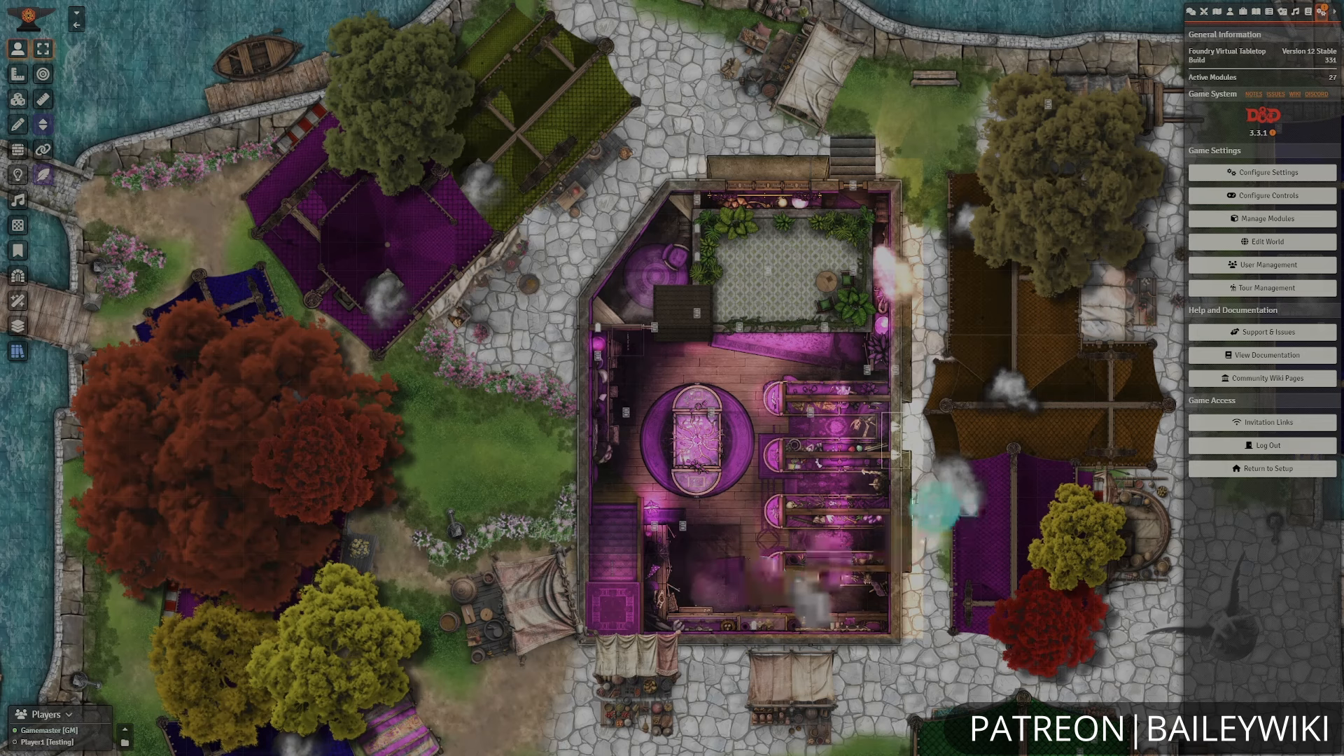
scroll(935, 507, down, 1)
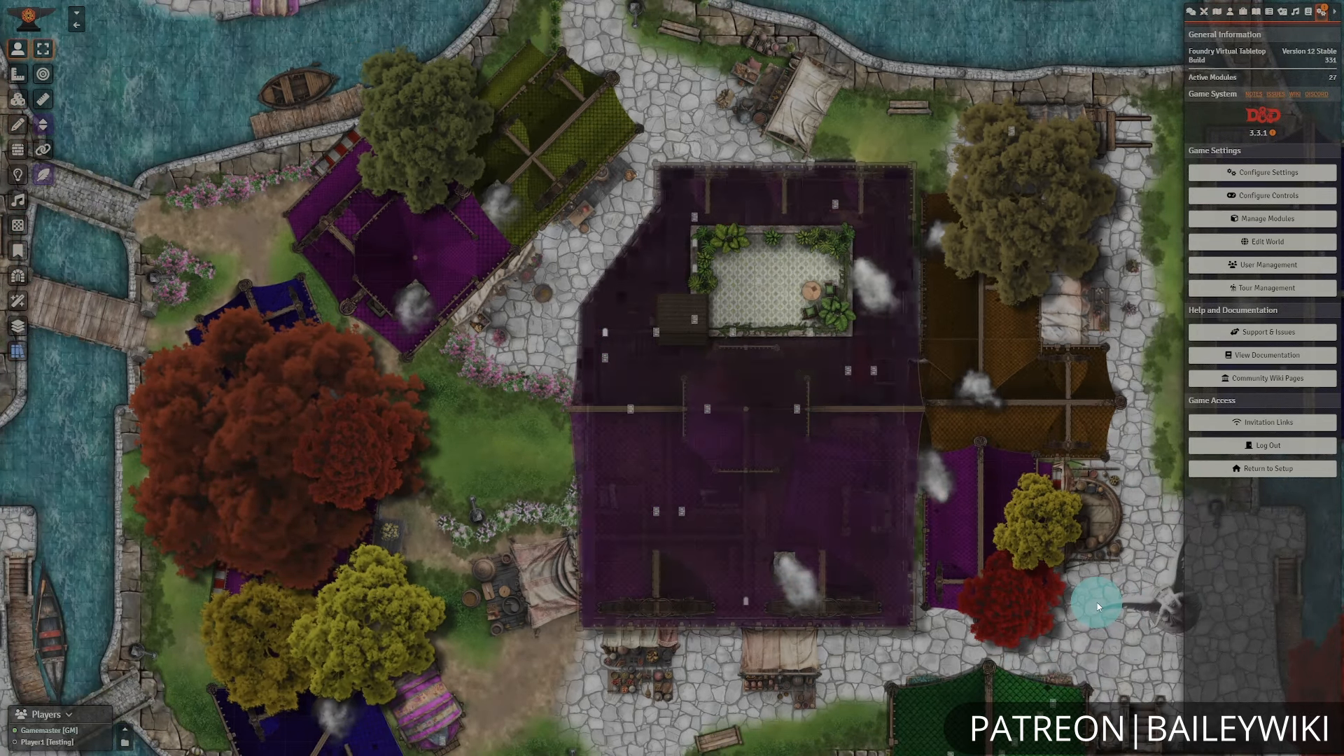
click(1290, 175)
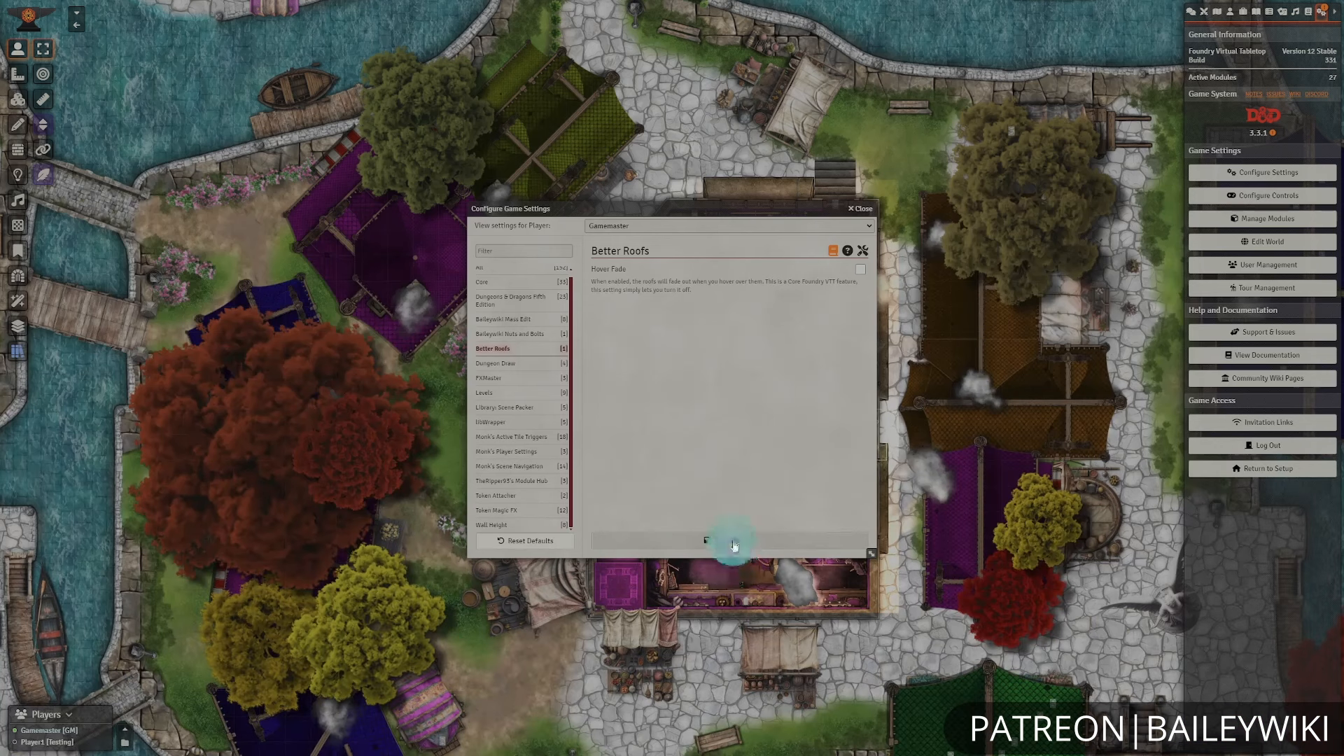
click(733, 545)
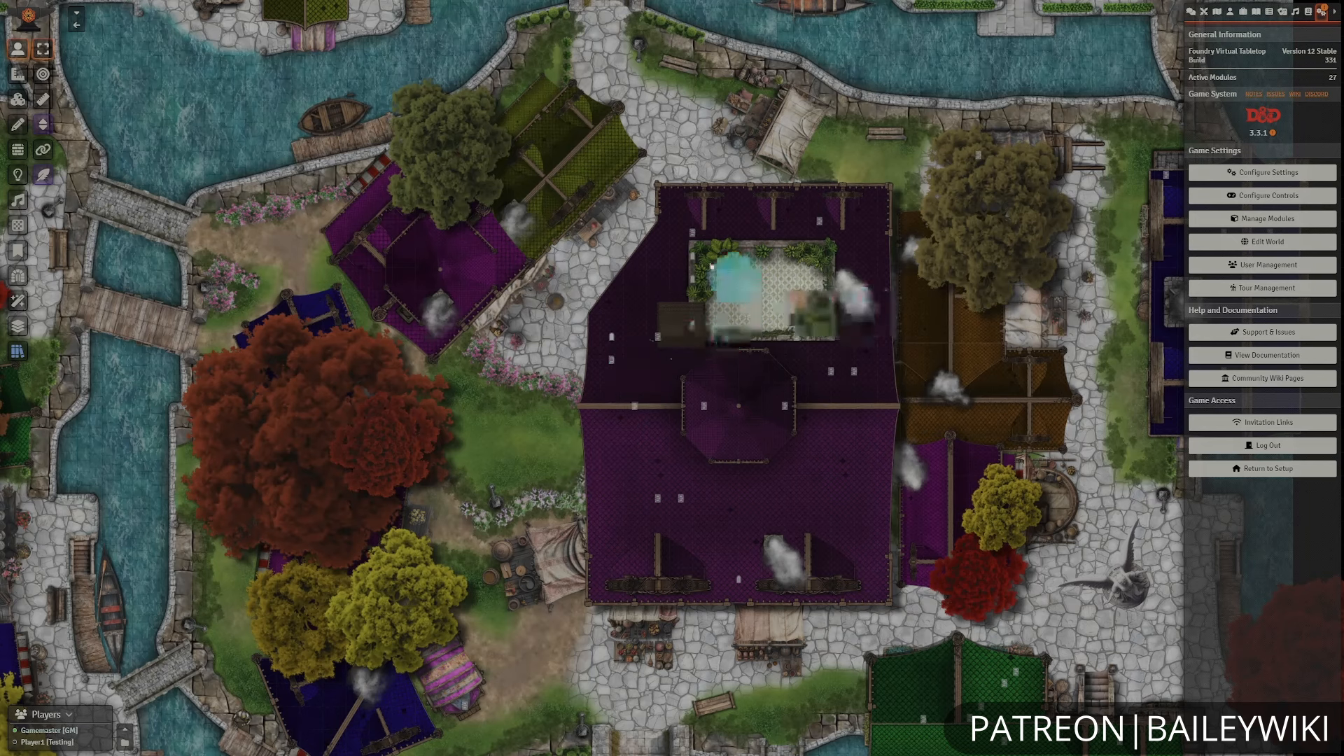
- Open the Levels layer tool and step the town view up from the 10–19 level to the 30–39 roof level
scroll(696, 438, down, 1)
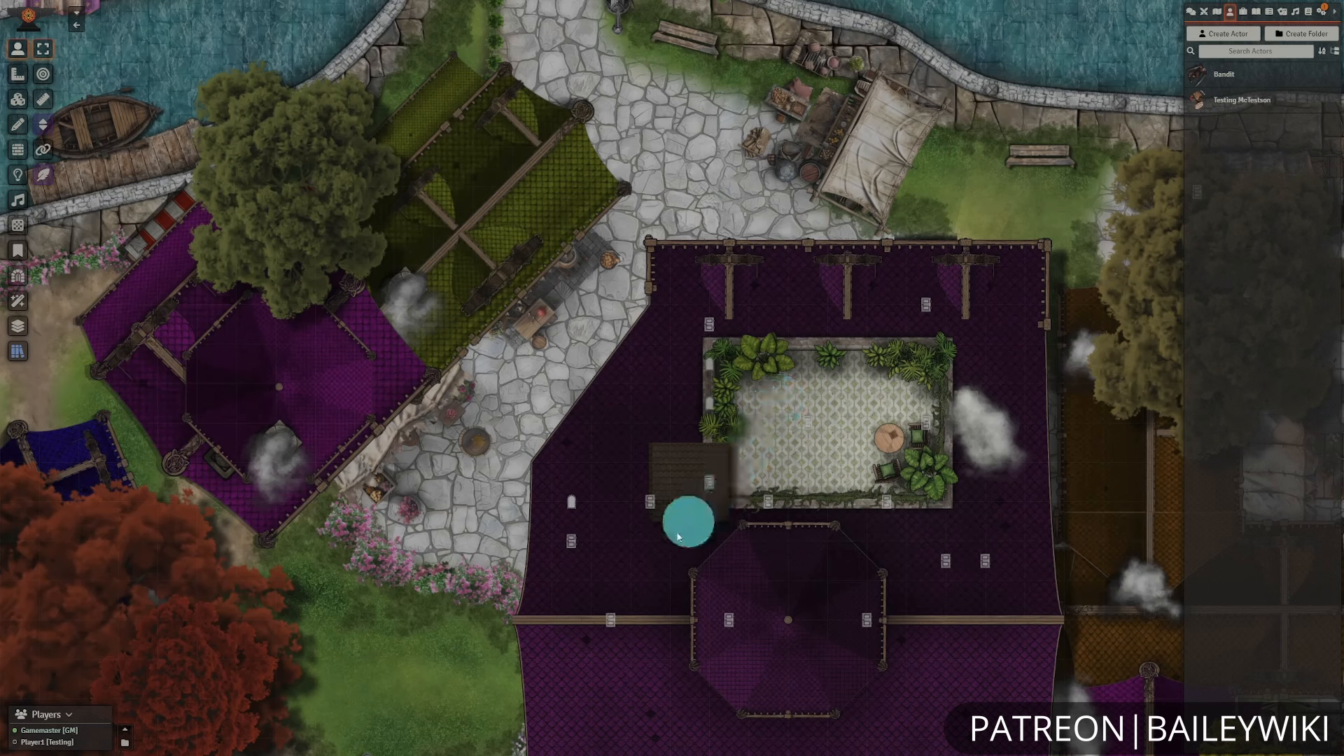
scroll(658, 544, down, 10)
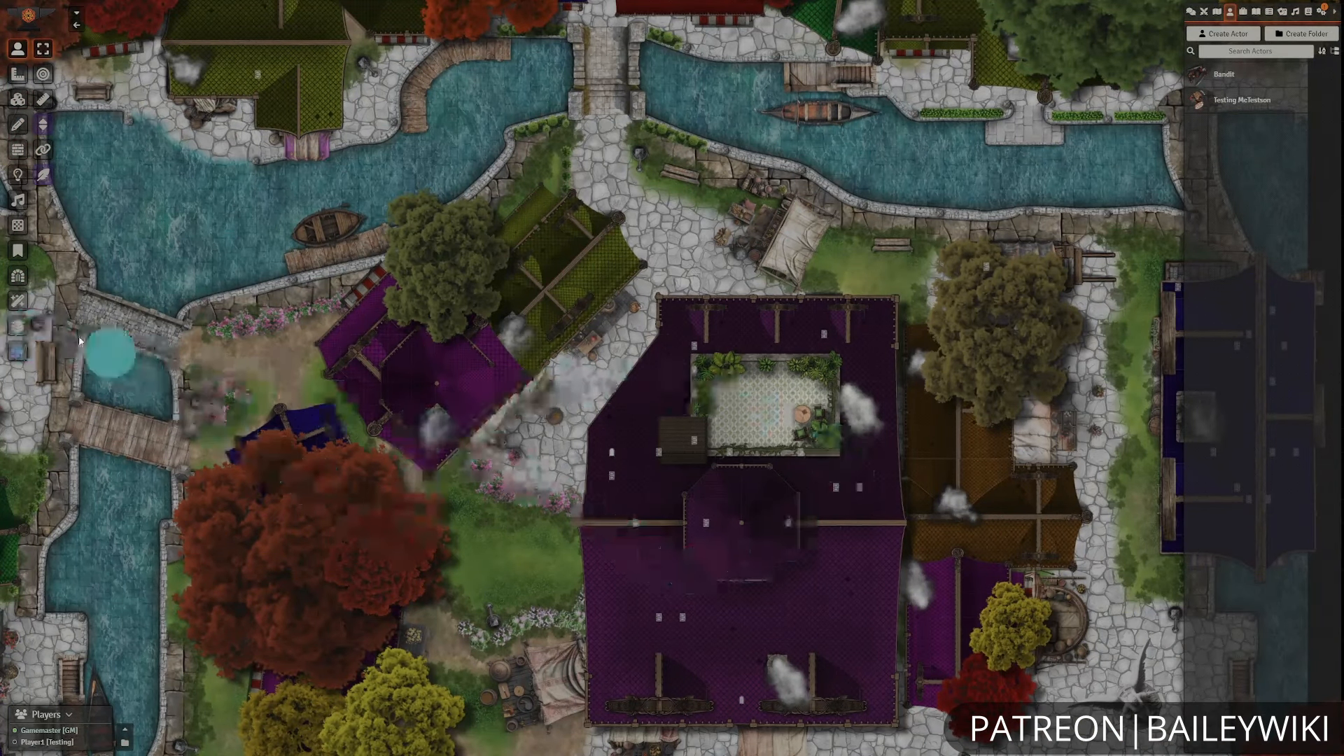
click(17, 326)
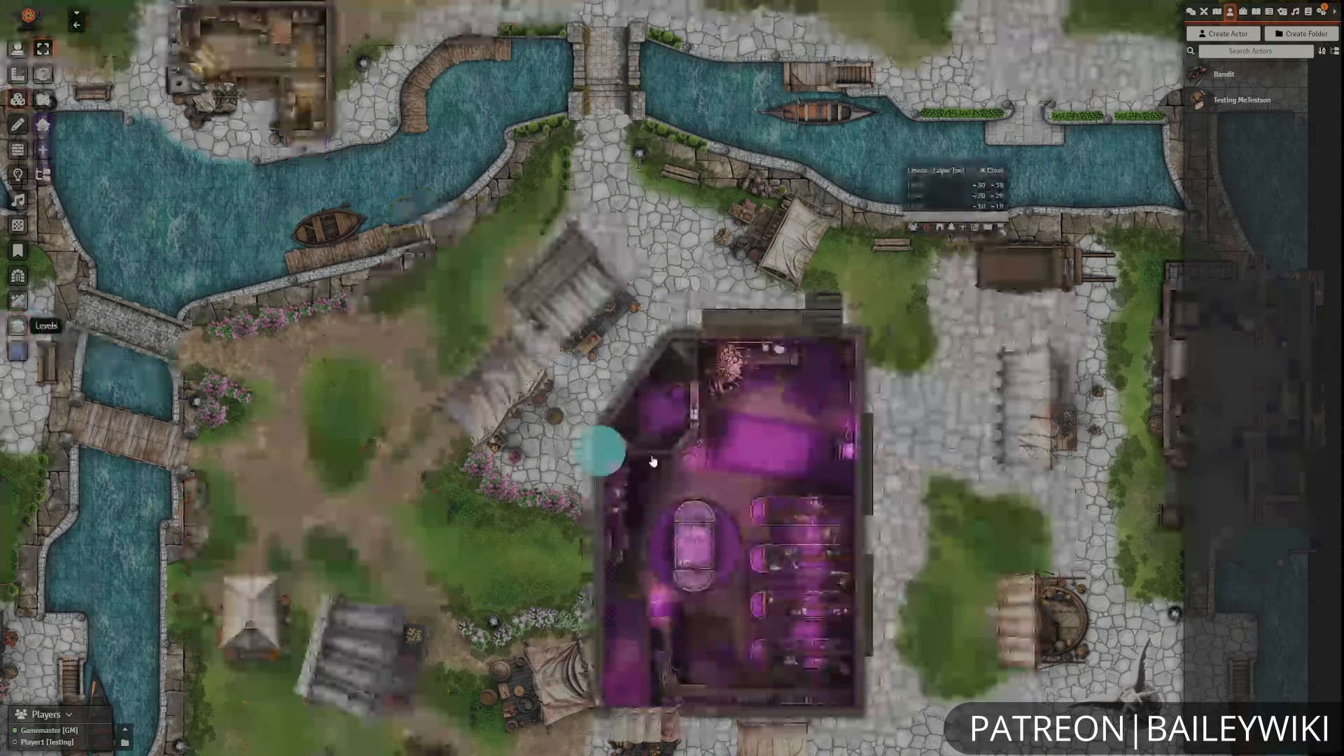
click(936, 206)
click(938, 195)
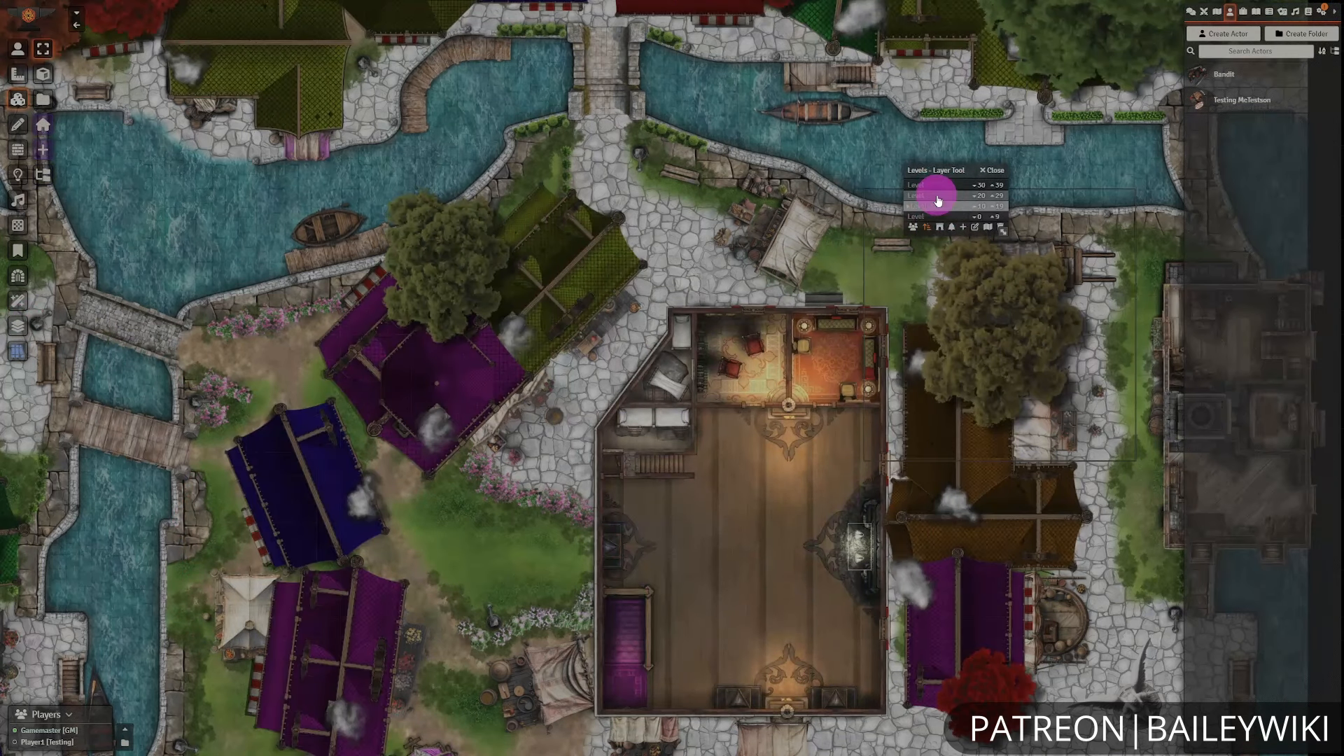
click(938, 185)
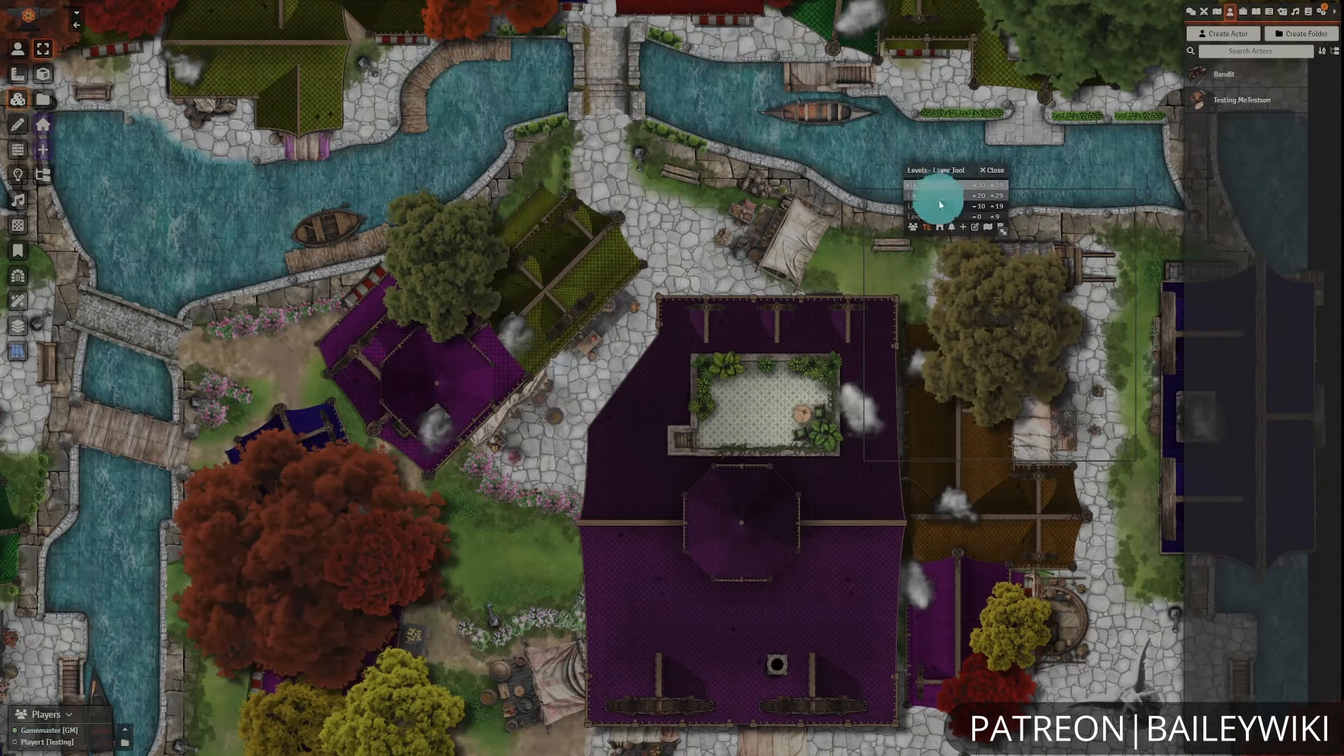
- Switch the town view down to the 0–9 ground level and back up to the 10–19 level
click(936, 205)
click(936, 216)
click(938, 210)
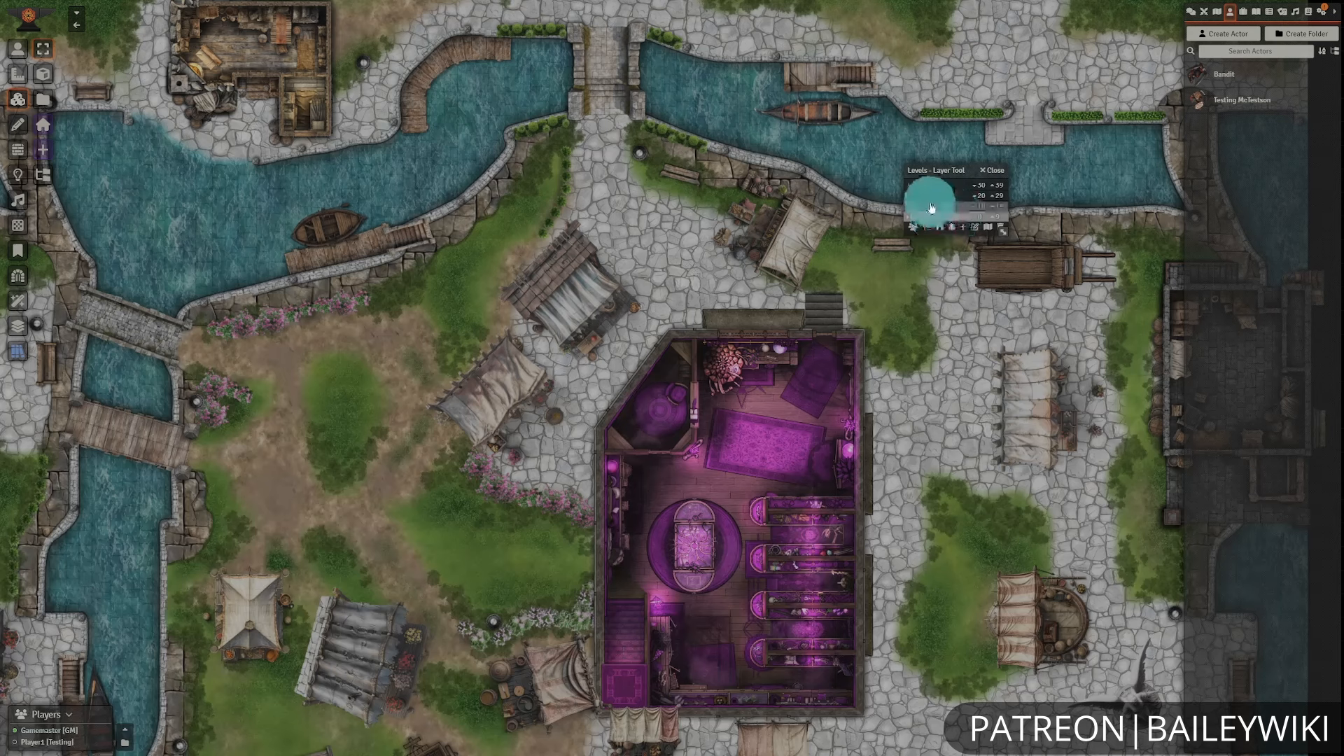
click(931, 206)
- Show the whole town at the 20–29 and 30–39 levels, and close the layer tool
scroll(810, 516, down, 5)
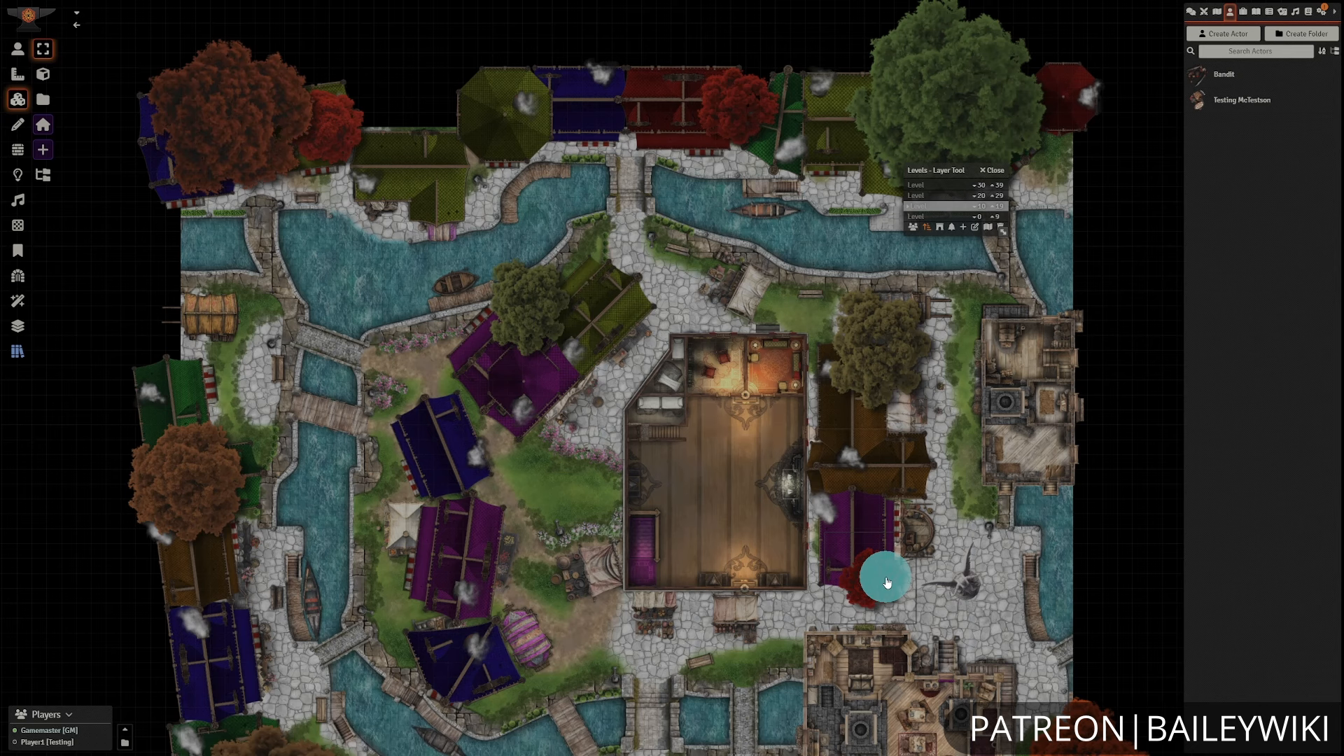
click(941, 197)
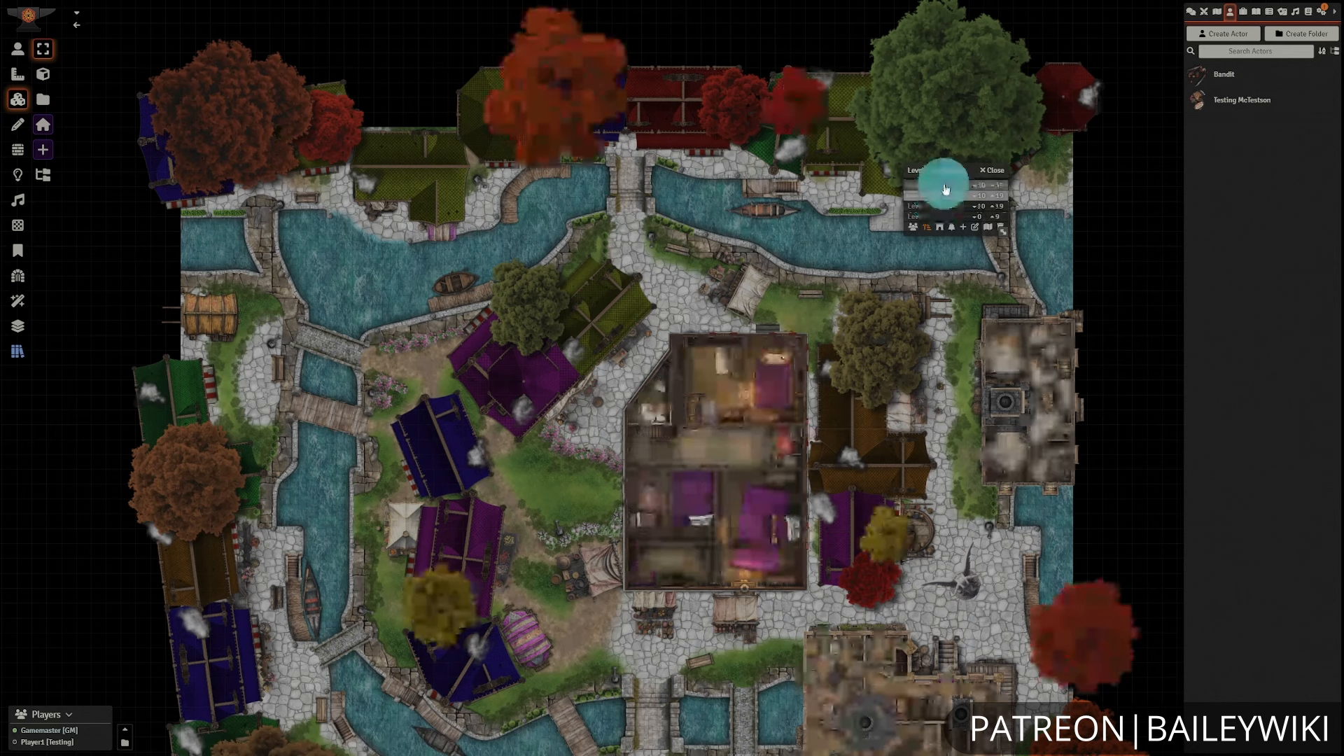
click(945, 184)
scroll(885, 501, up, 2)
scroll(886, 515, down, 1)
scroll(887, 515, down, 4)
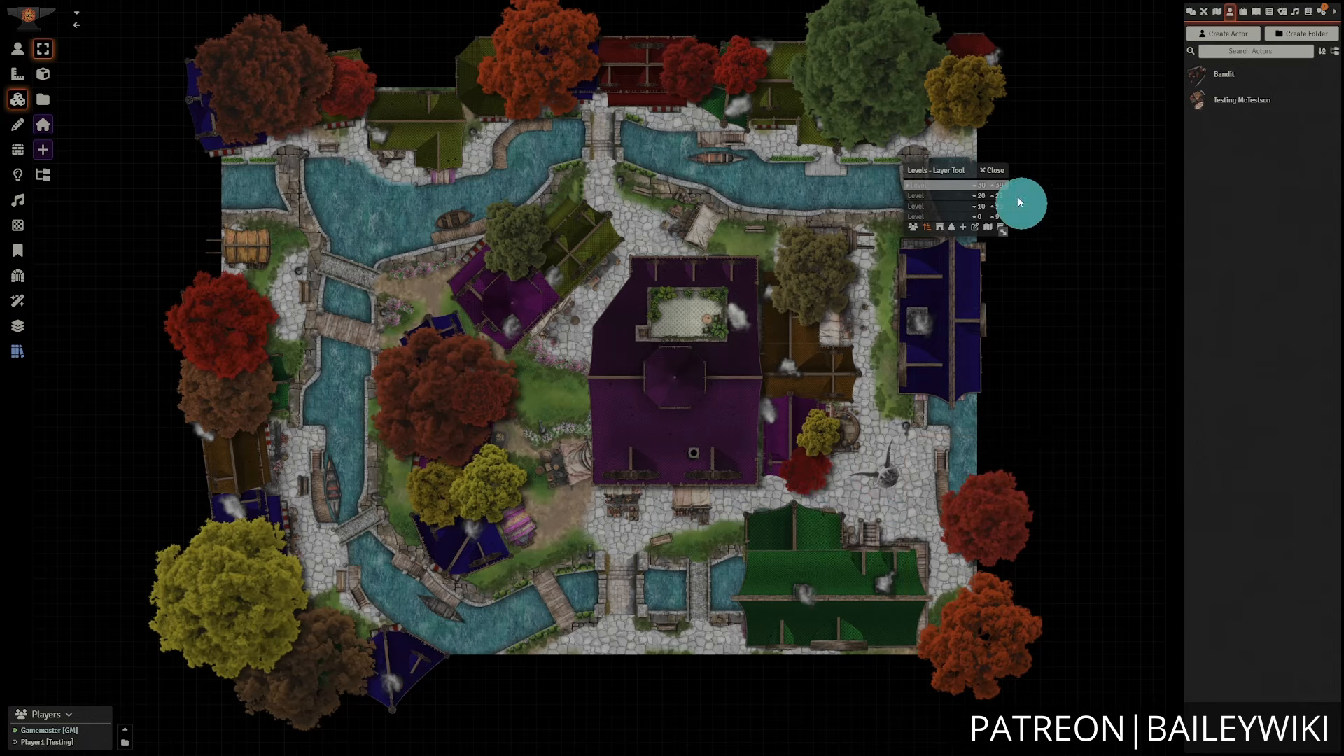
click(990, 170)
- Inspect the tile controls of the tile beside the olive-roofed house and of the market stall tile
scroll(749, 393, up, 10)
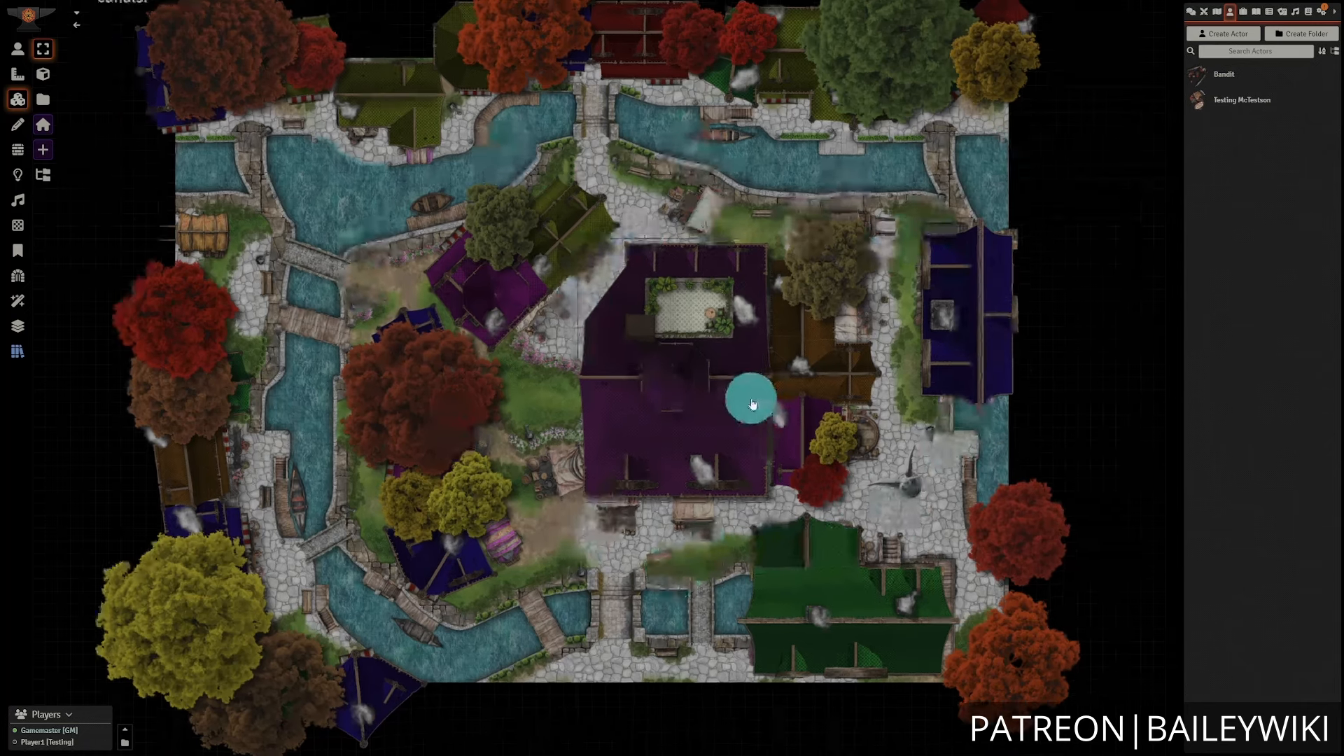
click(519, 258)
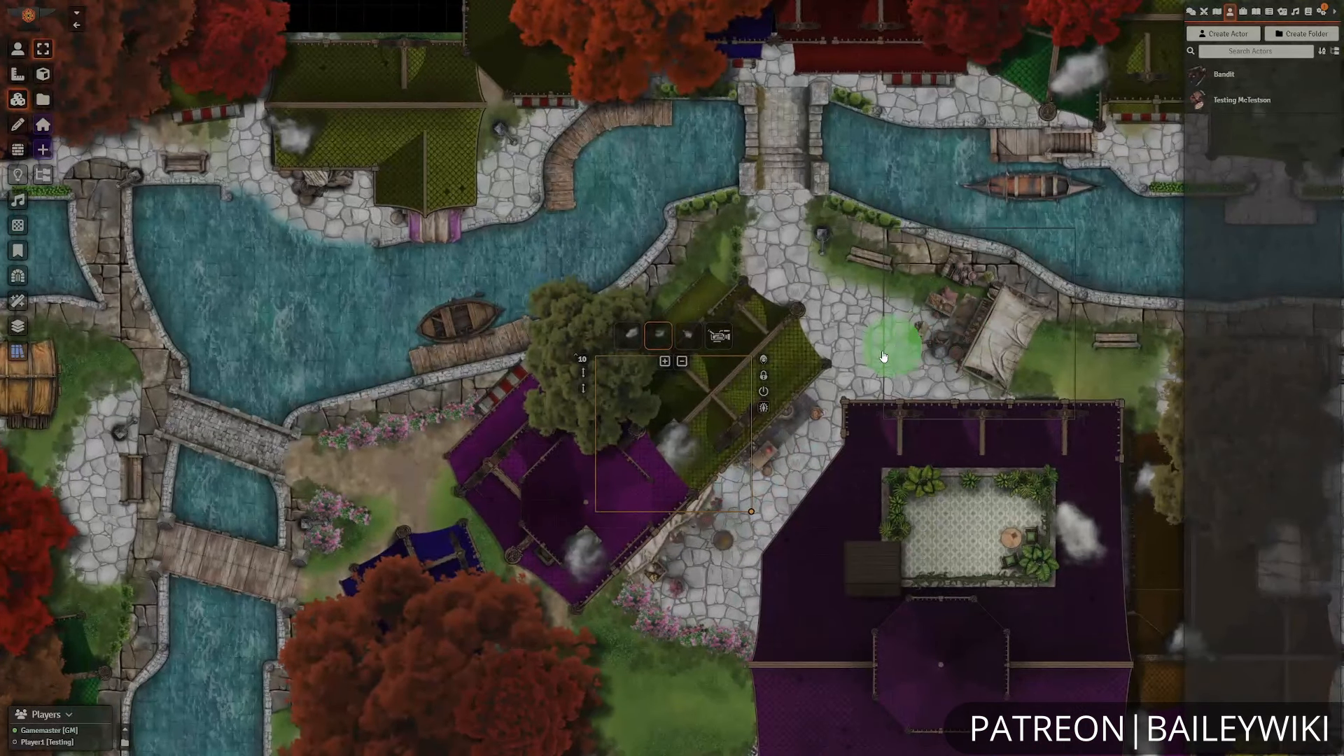
click(884, 345)
scroll(810, 399, up, 2)
- Place the player character's token on the stone plaza between the olive-roofed house and the market stall
drag(1231, 104, 1213, 133)
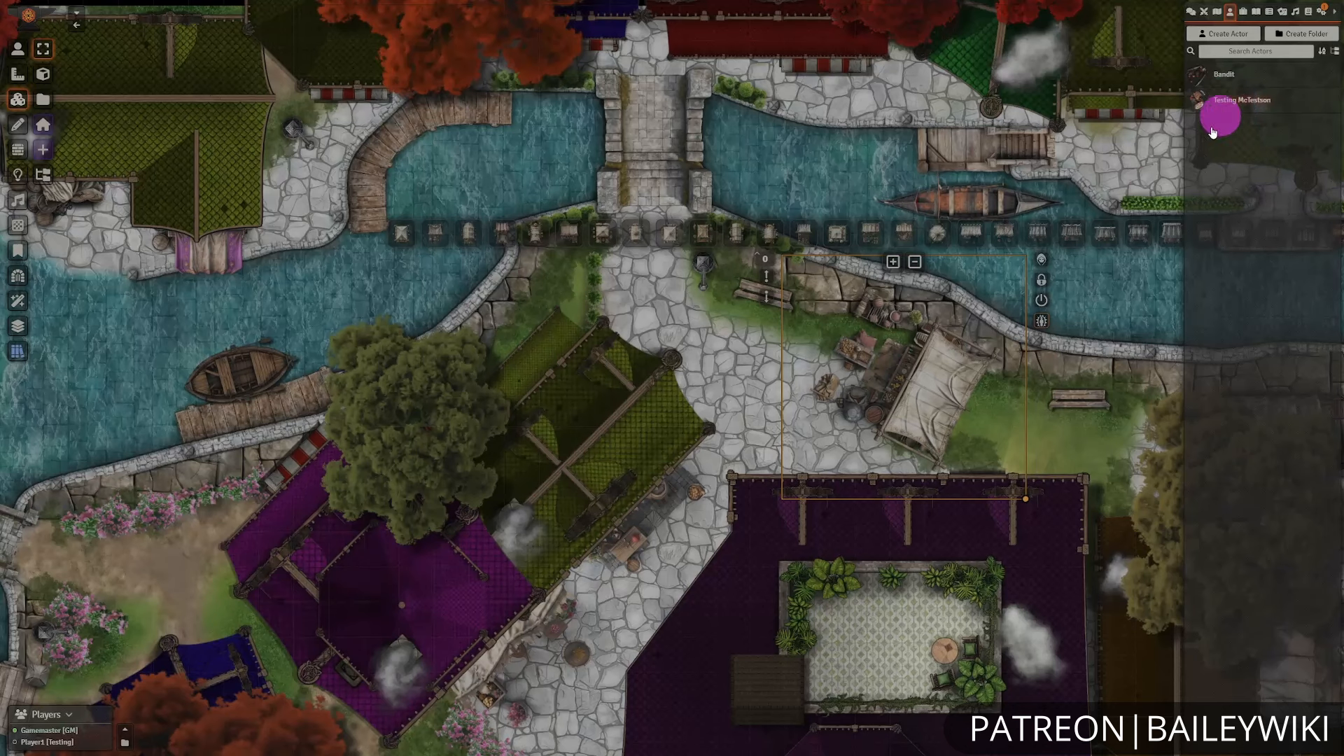
drag(741, 426, 812, 609)
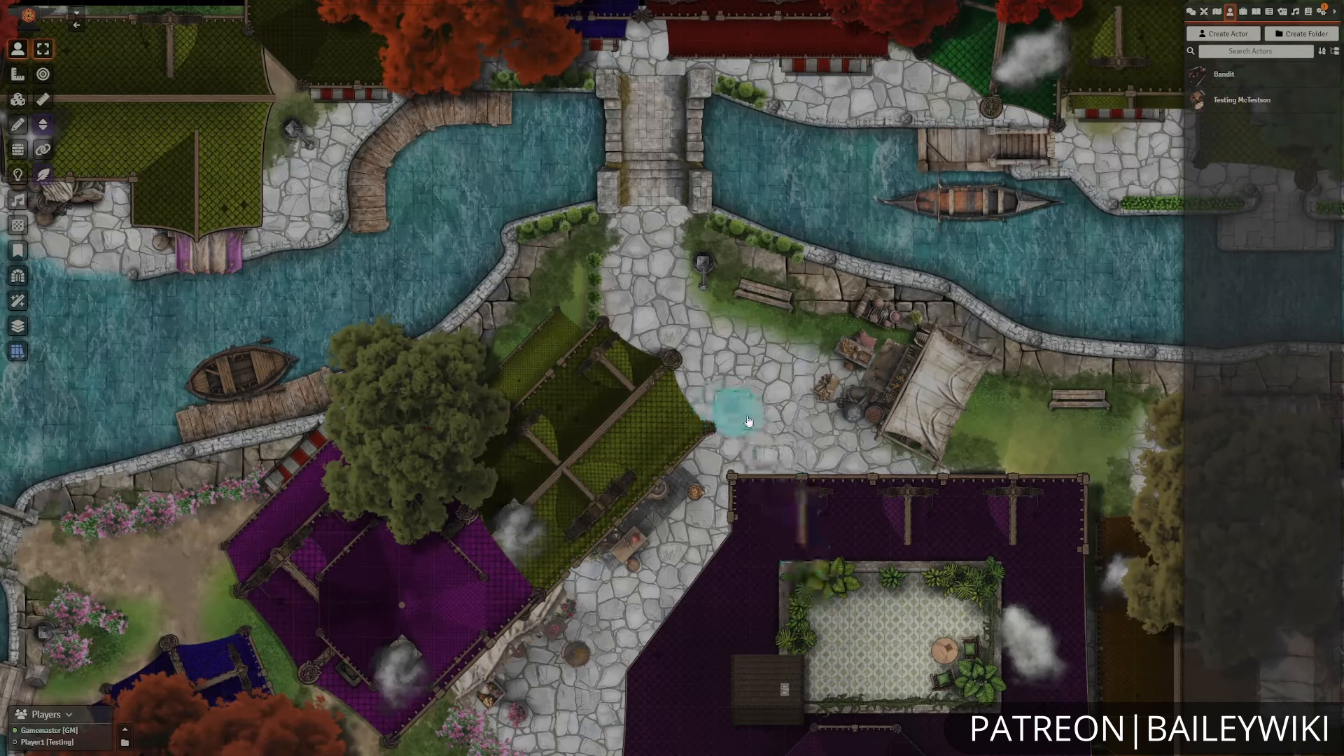
click(732, 409)
scroll(861, 400, up, 3)
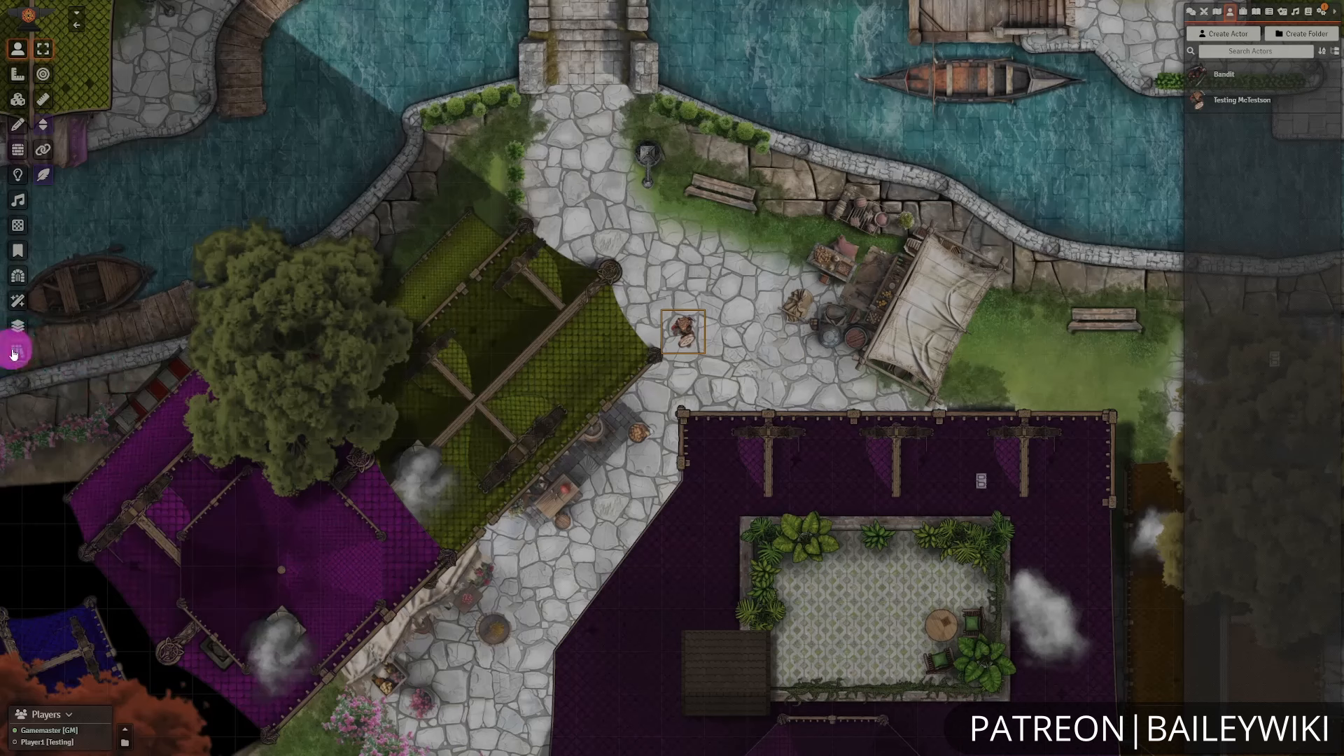
- Open the Levels layer tool and turn on the player portraits beside the levels
click(19, 323)
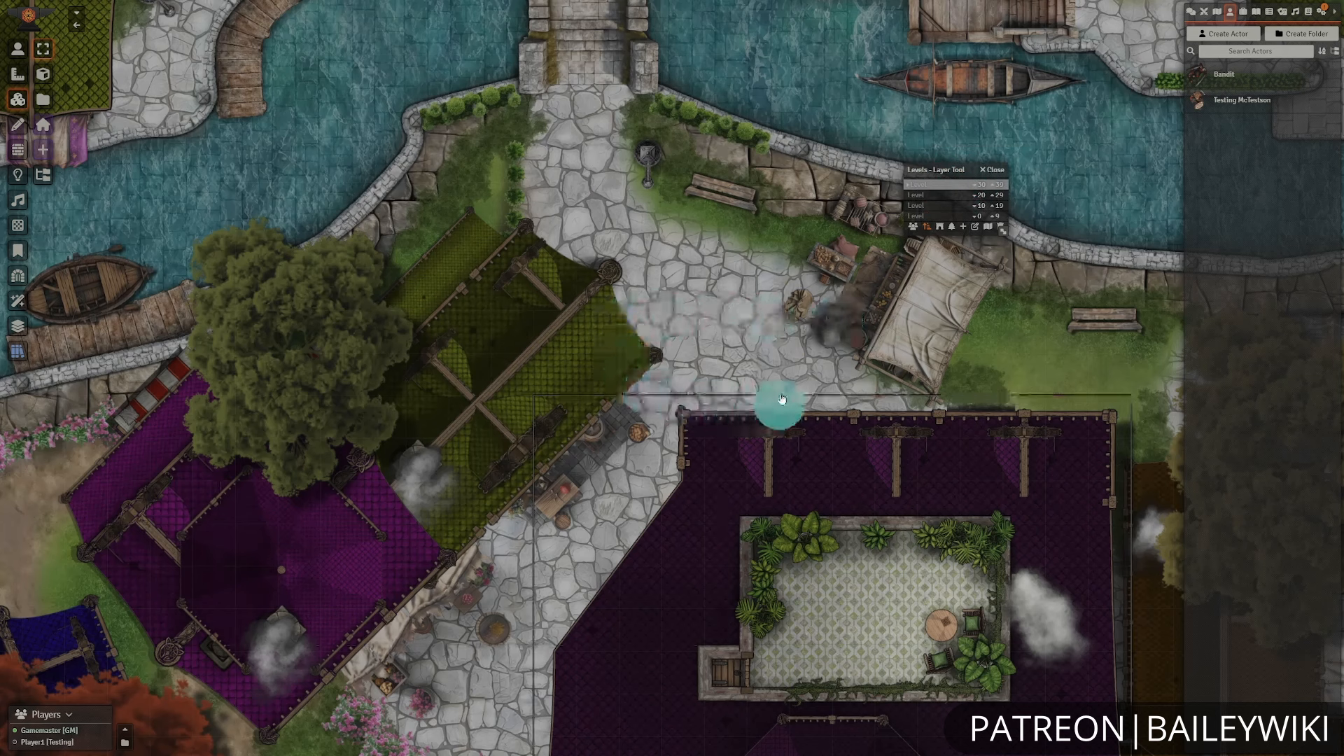
click(913, 229)
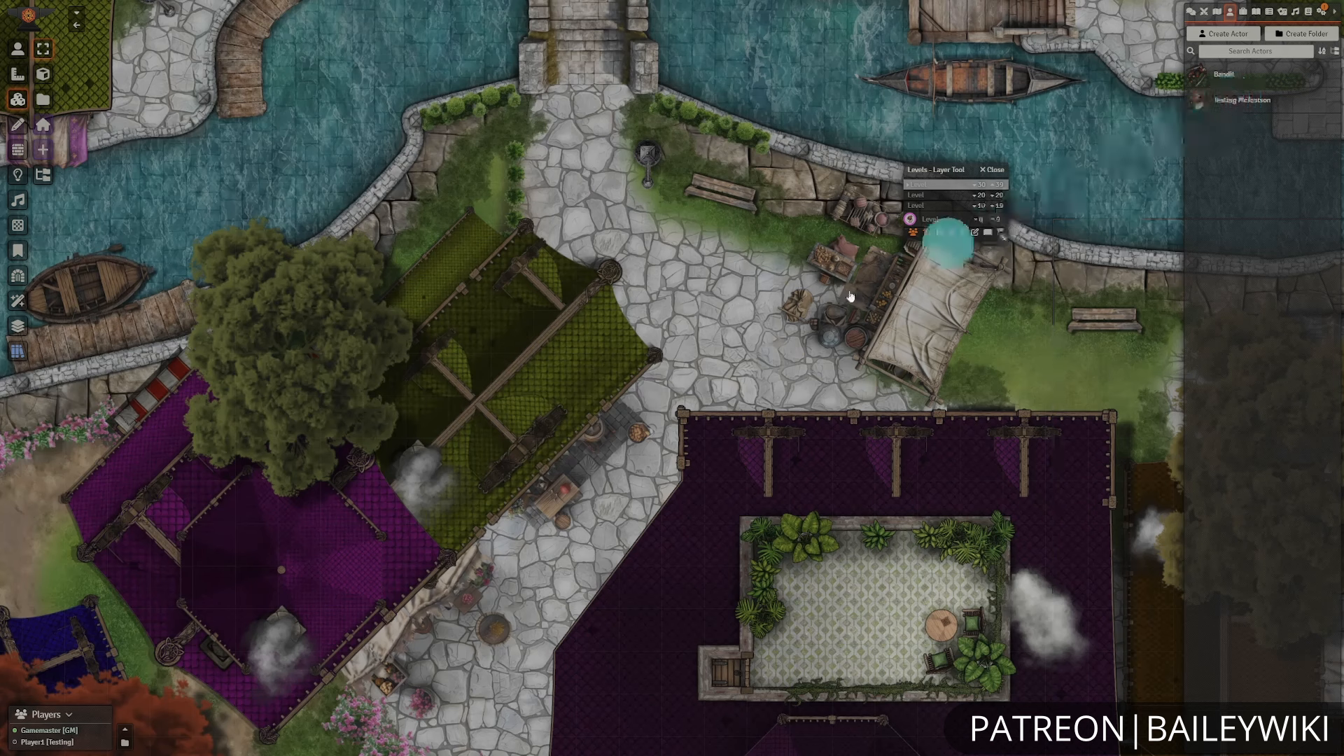
- Check which character is assigned in Player1's user configuration, and close the configuration without changes
right_click(49, 745)
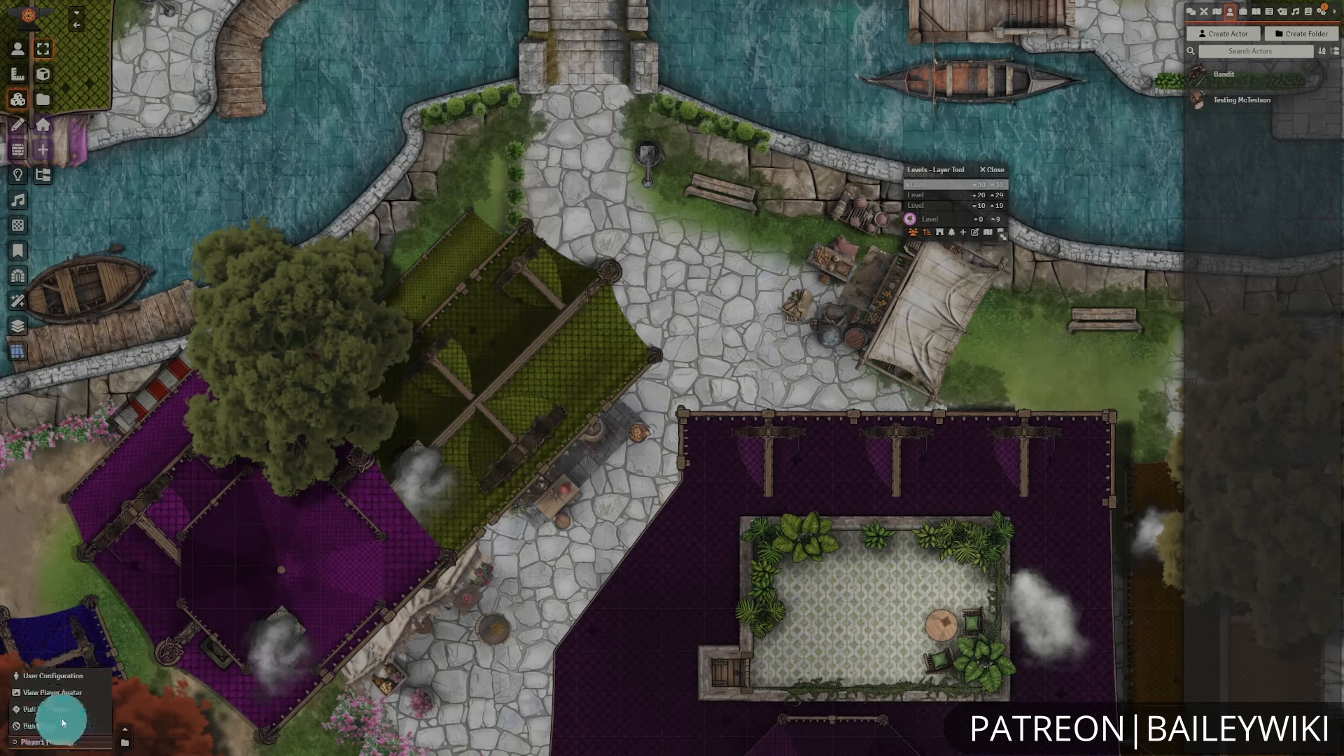
click(52, 676)
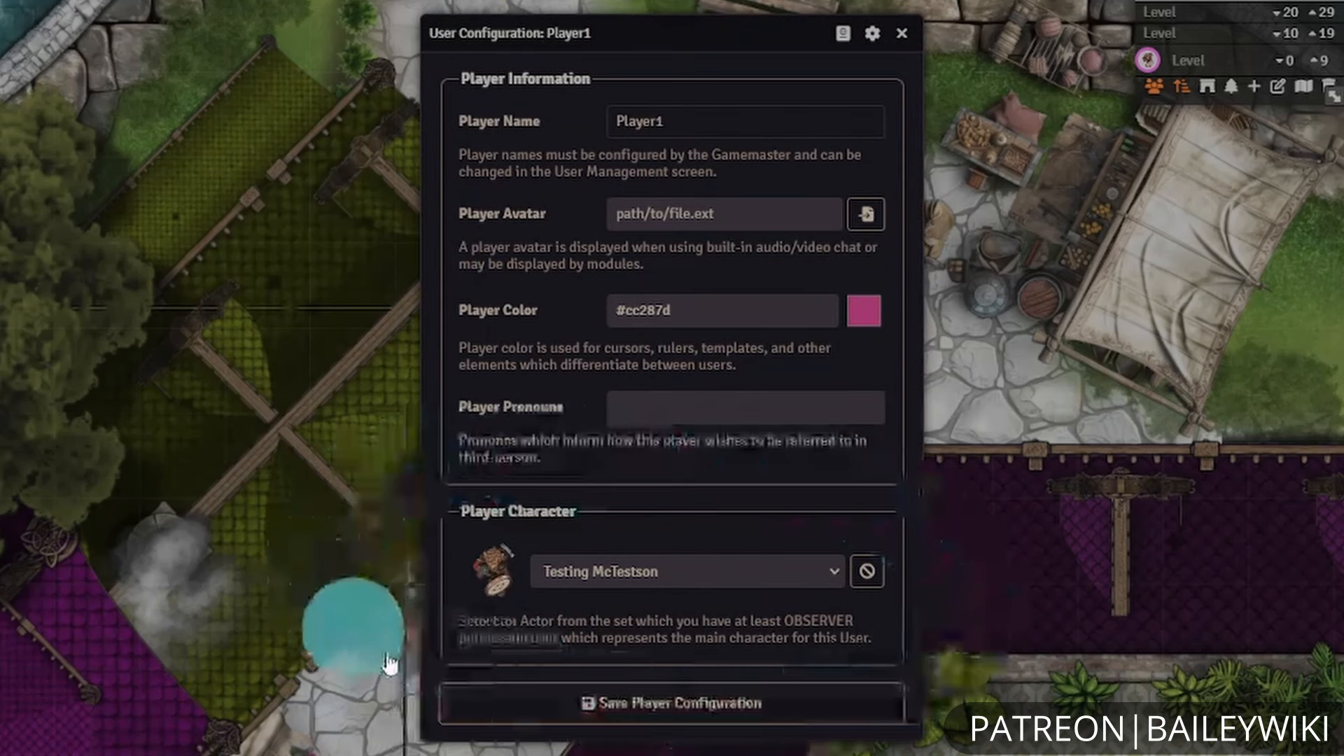
click(901, 33)
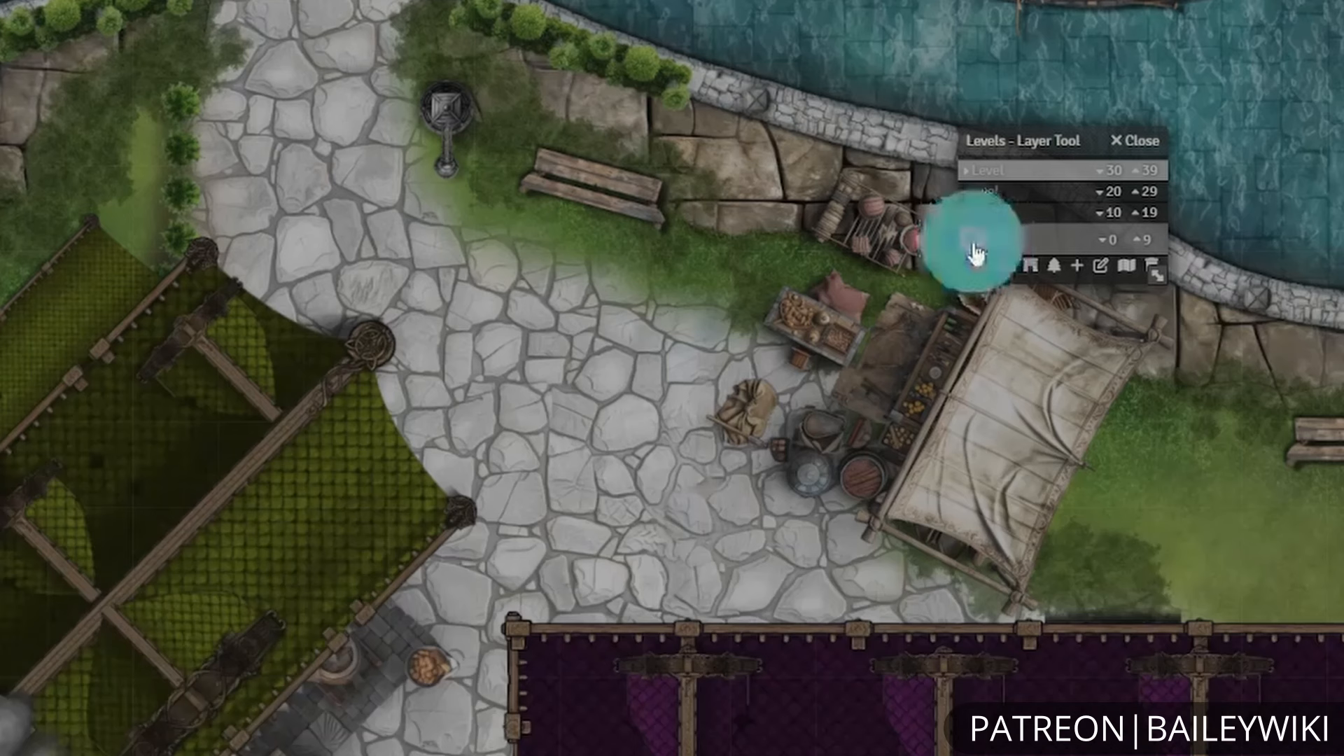
- Jump to the player token's 0–9 ground level from its portrait, inspect the token's surroundings, and close the layer tool
click(910, 220)
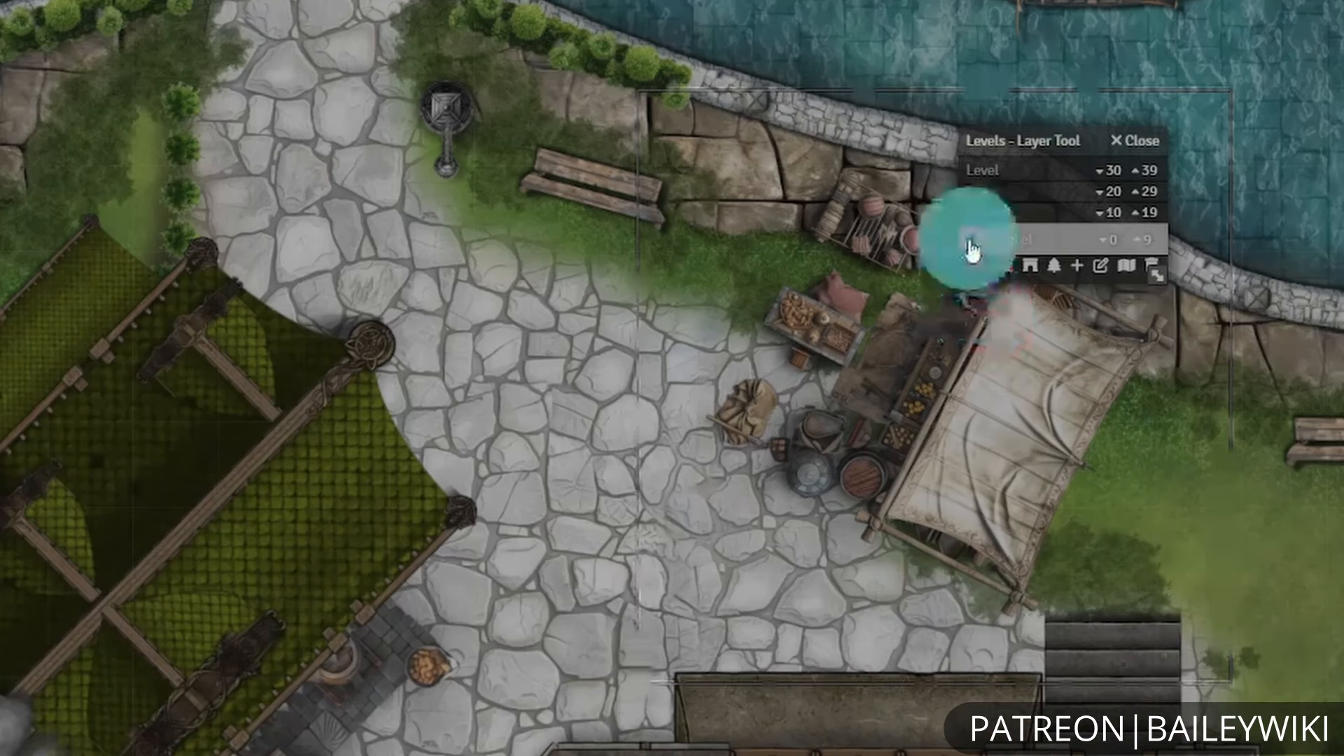
click(1032, 216)
click(581, 455)
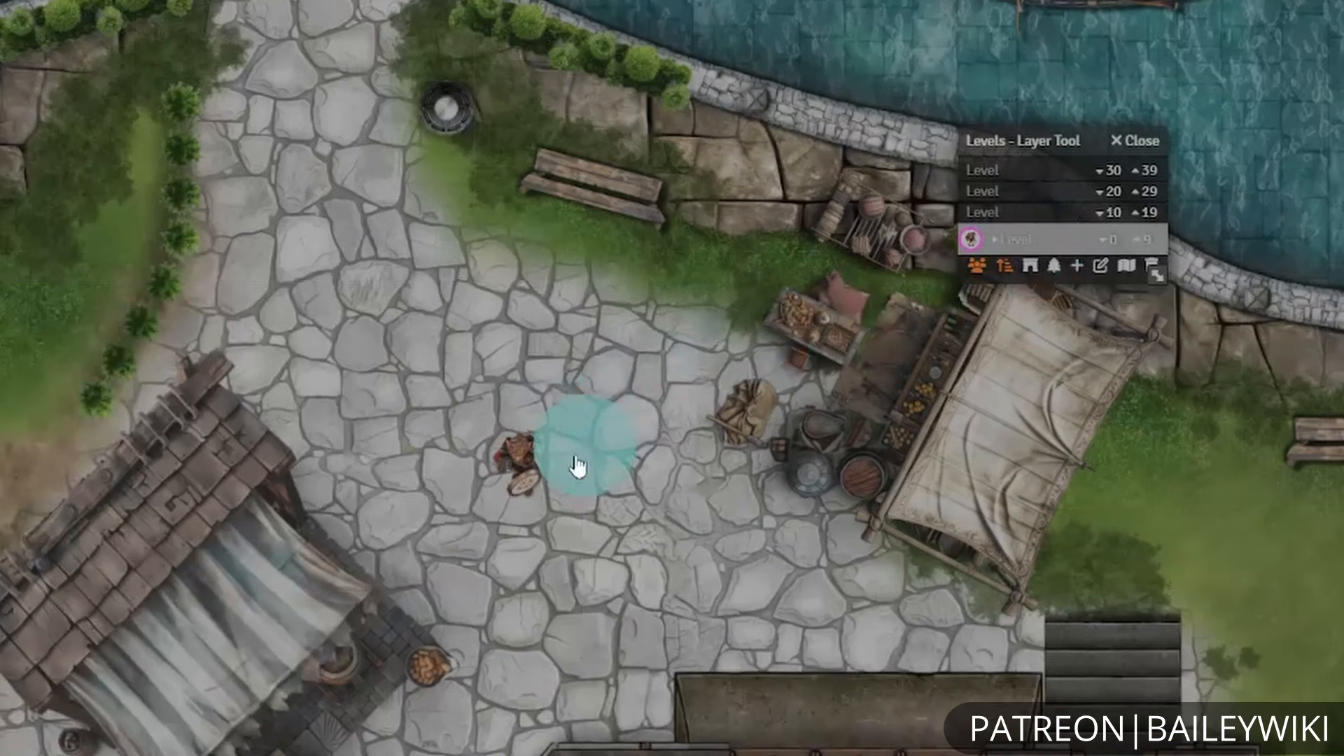
click(510, 469)
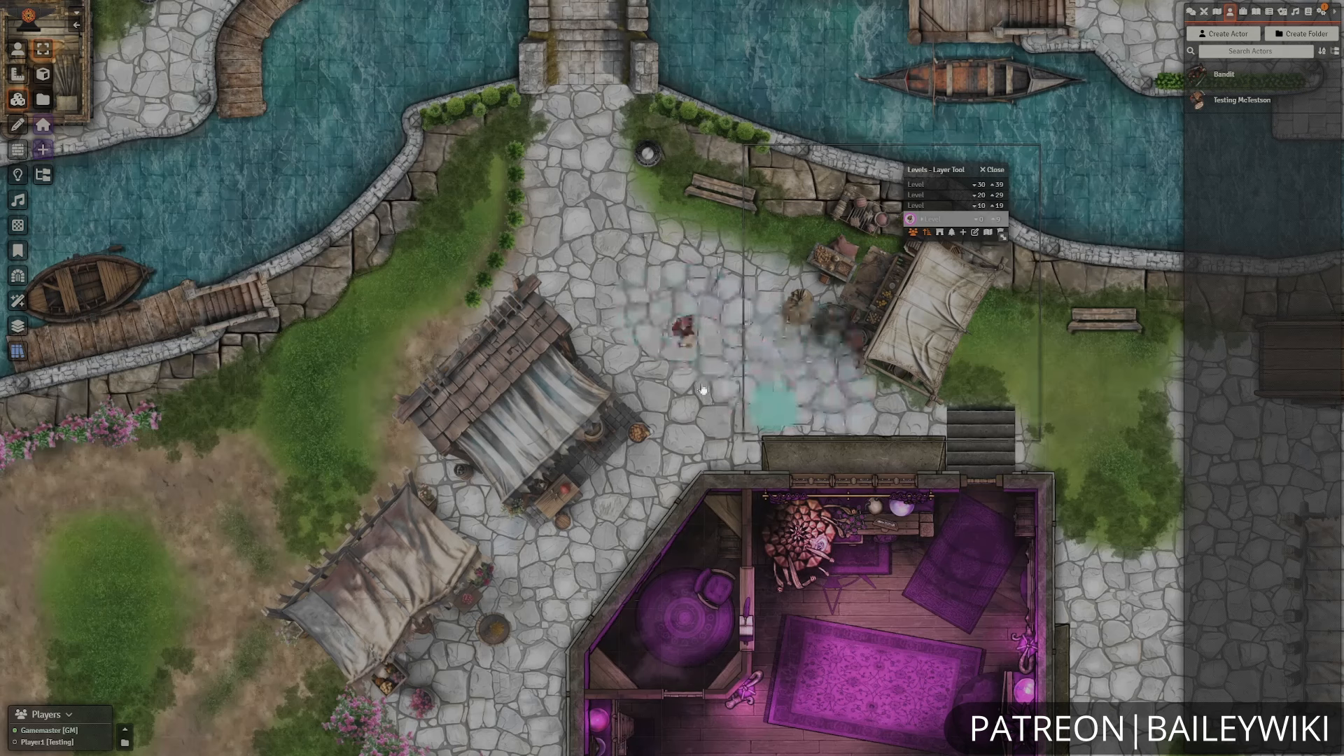
scroll(792, 489, down, 4)
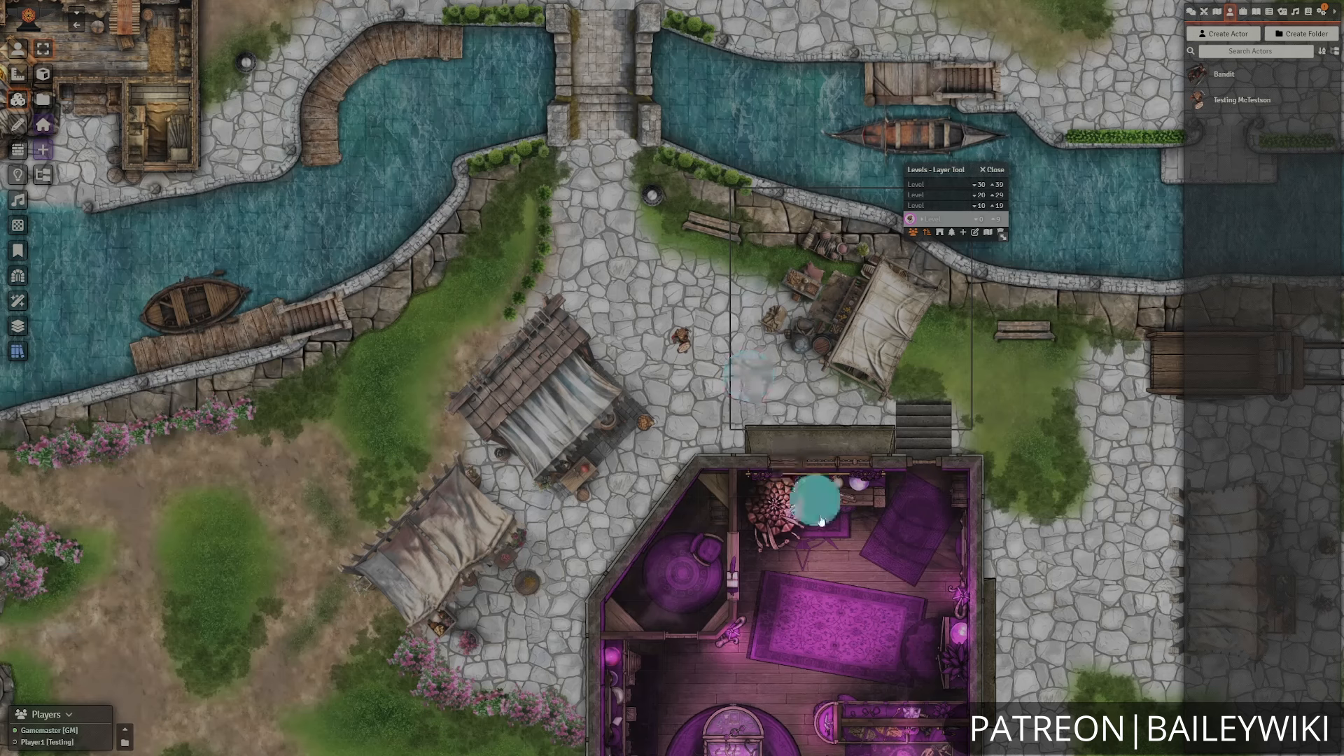
scroll(712, 394, down, 3)
scroll(712, 393, up, 2)
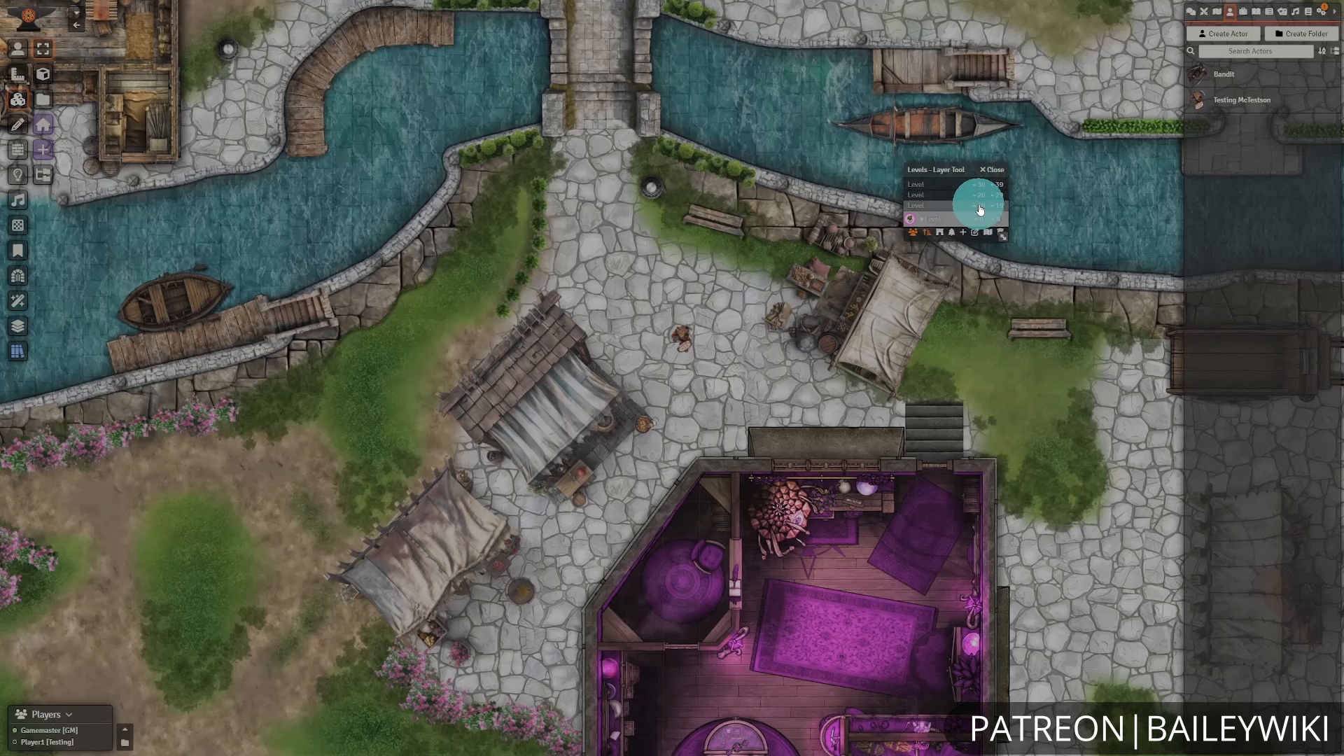
click(992, 169)
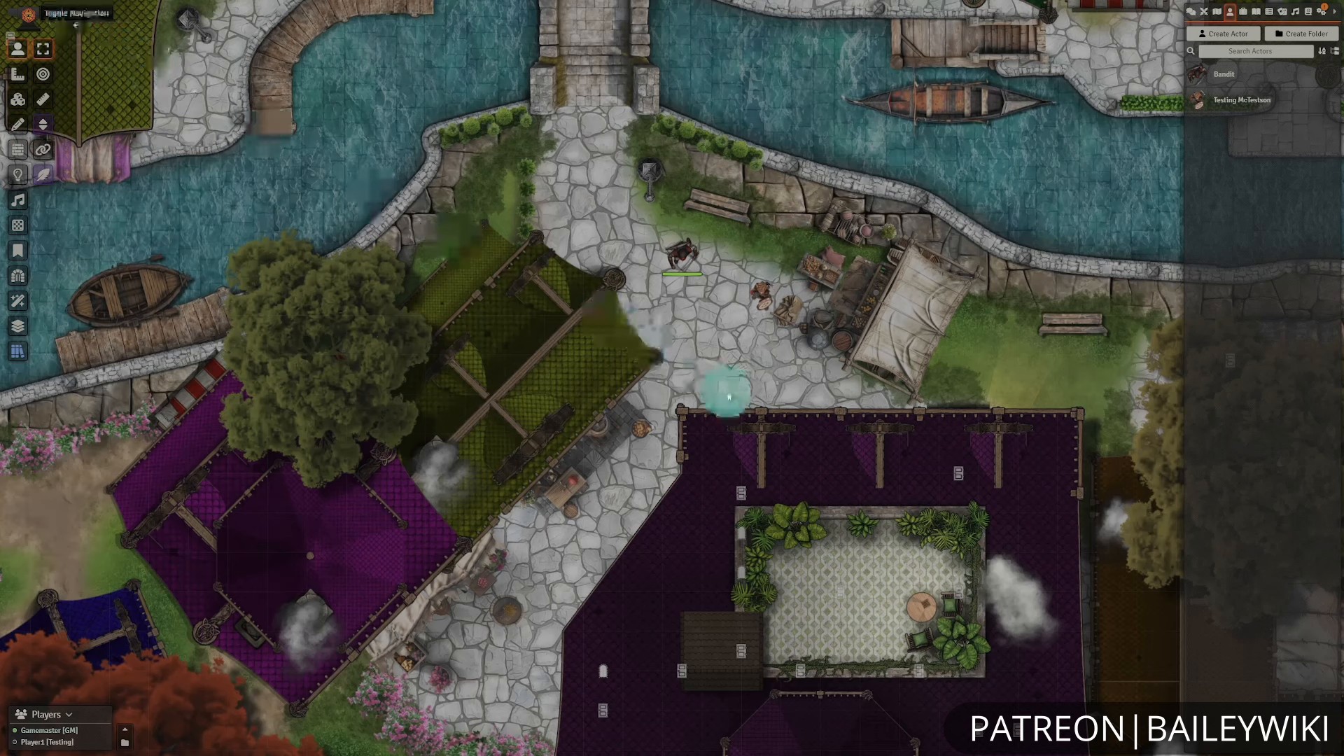
- Switch to the tile controls and toggle the foreground layer to try selecting tiles on the town map
scroll(683, 375, down, 2)
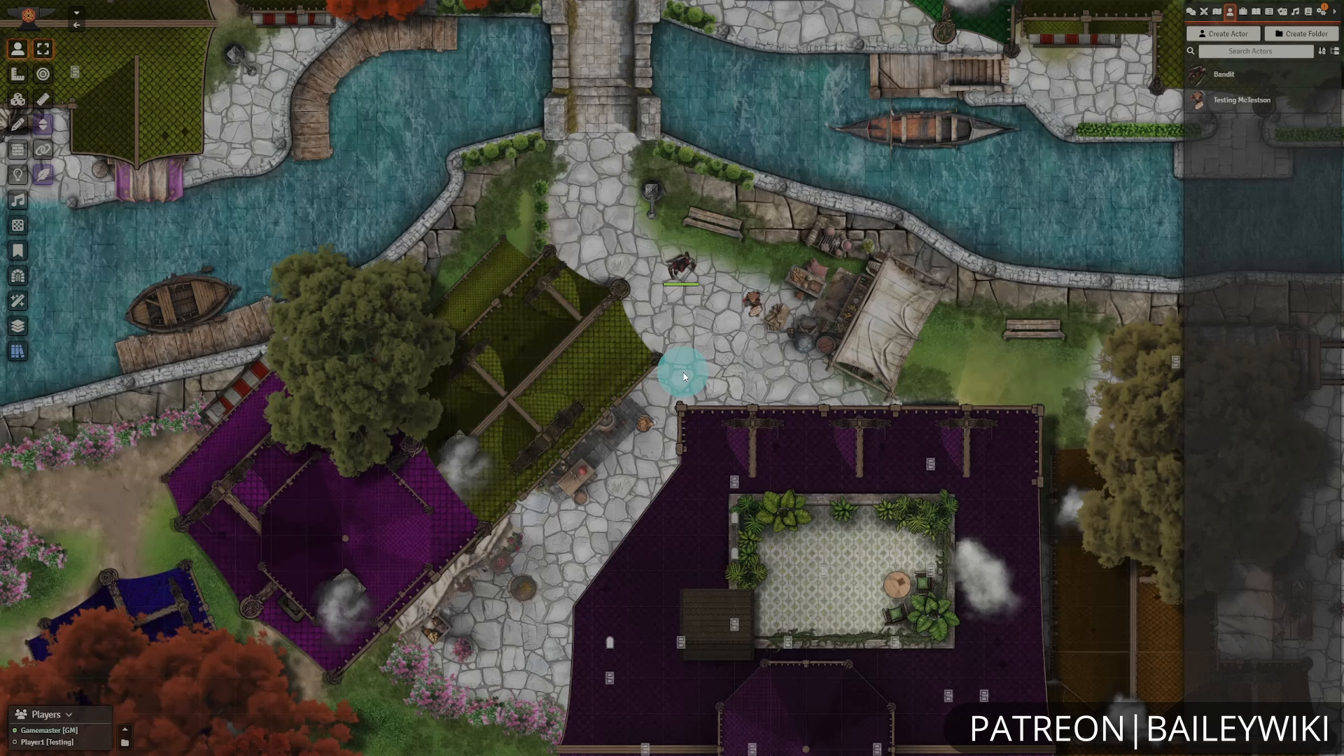
click(18, 98)
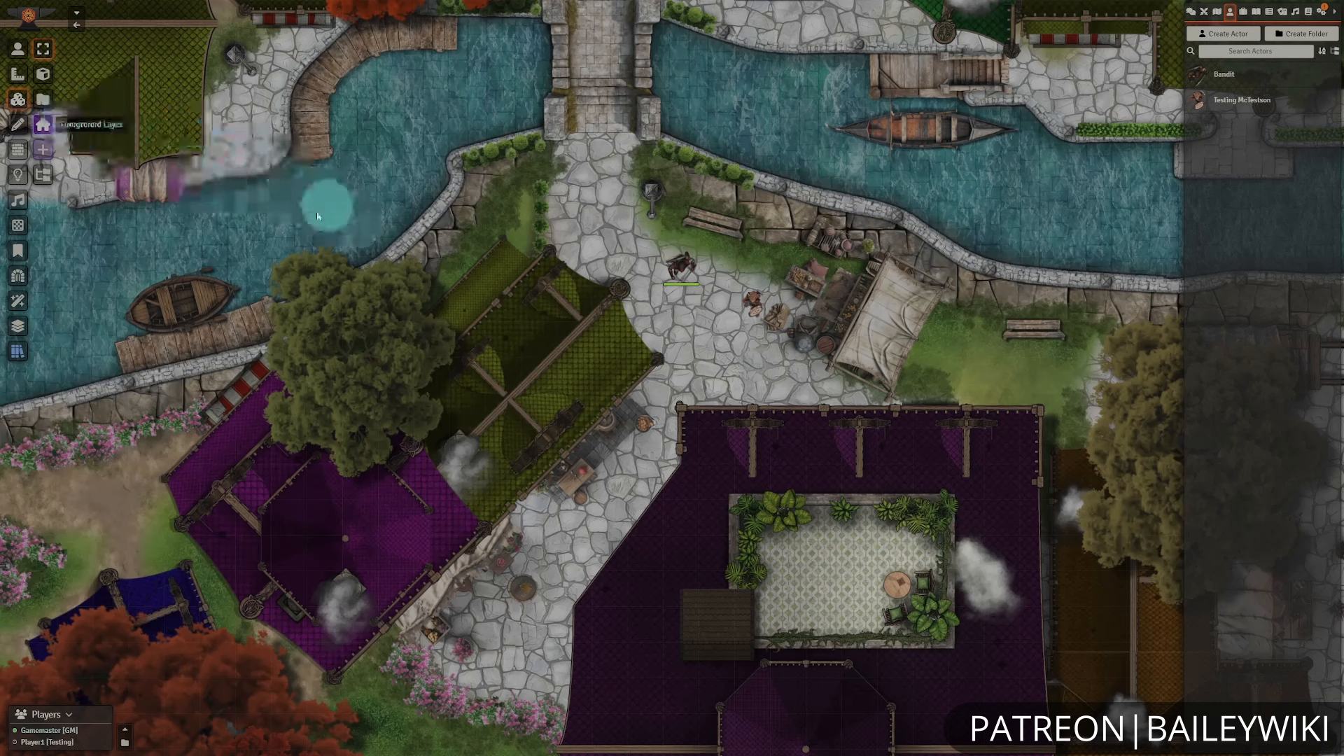
scroll(851, 561, down, 2)
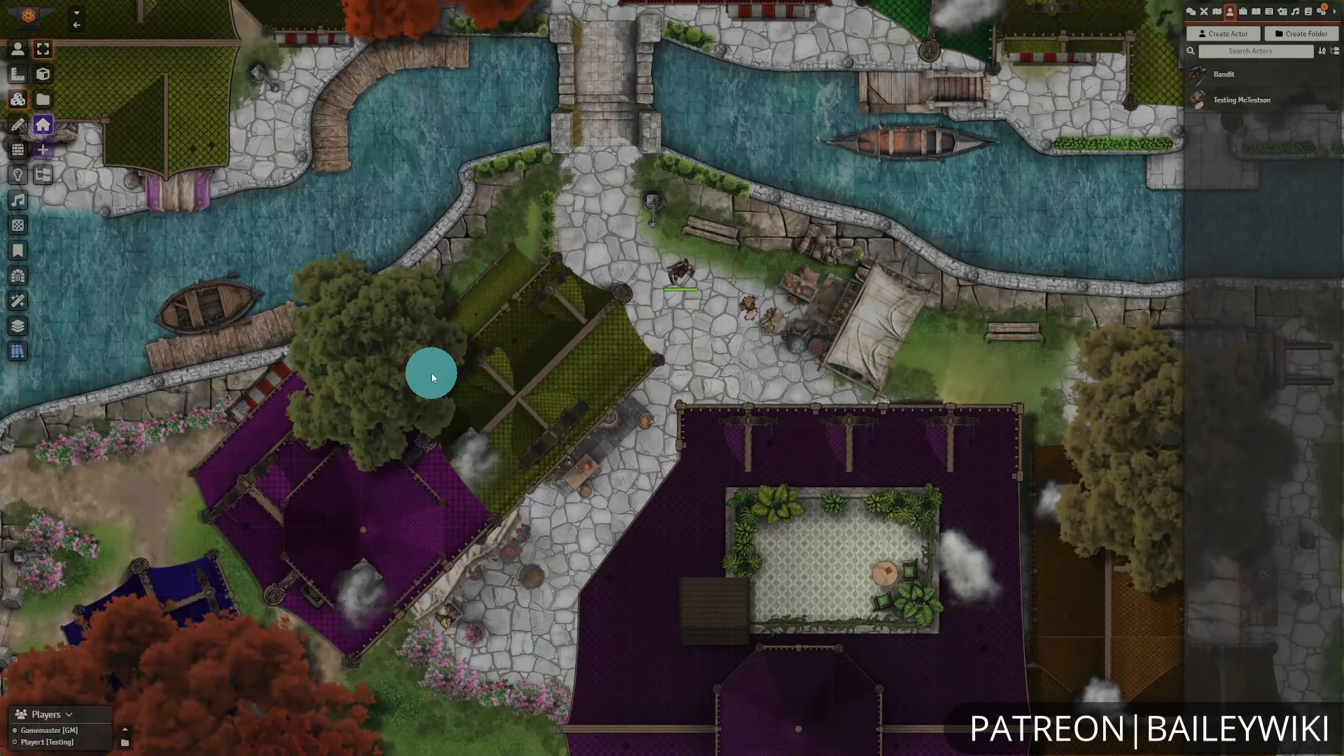
click(43, 124)
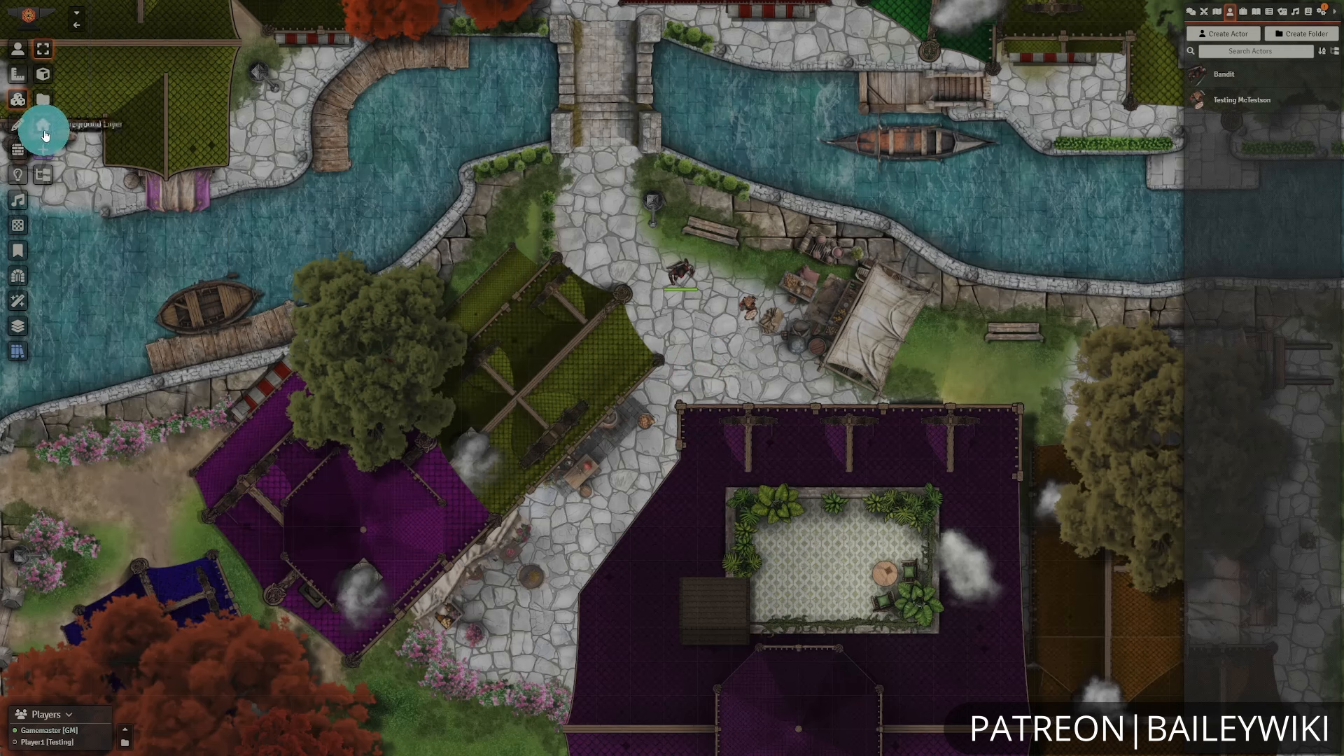
click(635, 390)
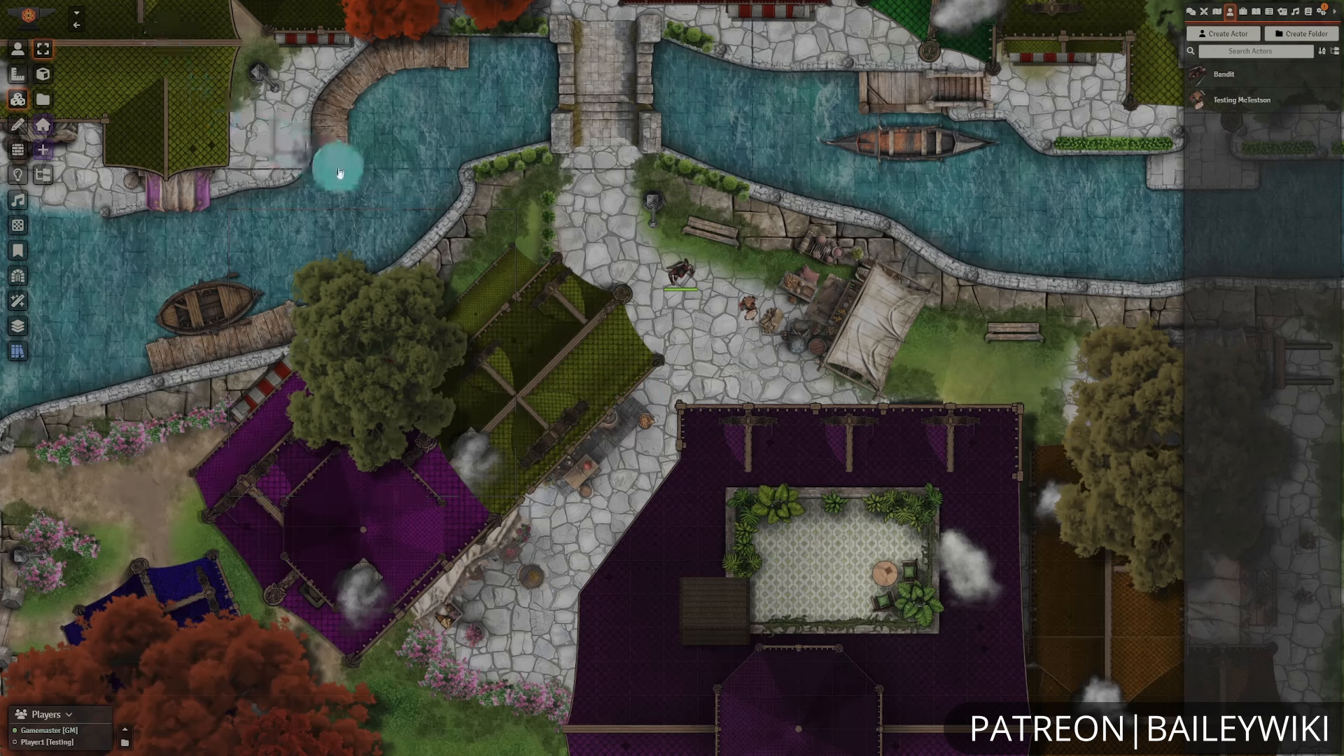
- Change the foreground elevation in the basic settings of the Village Canals 03 scene and save it
click(81, 20)
right_click(216, 19)
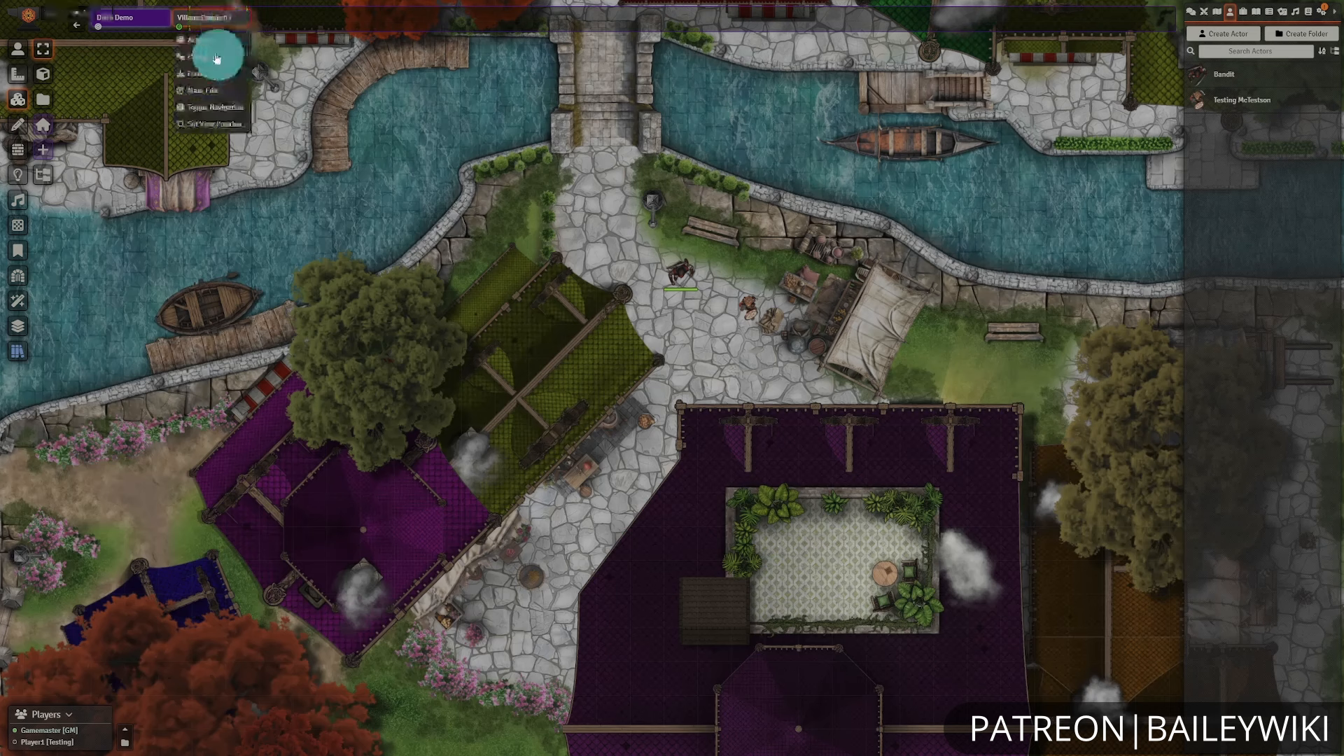
click(213, 62)
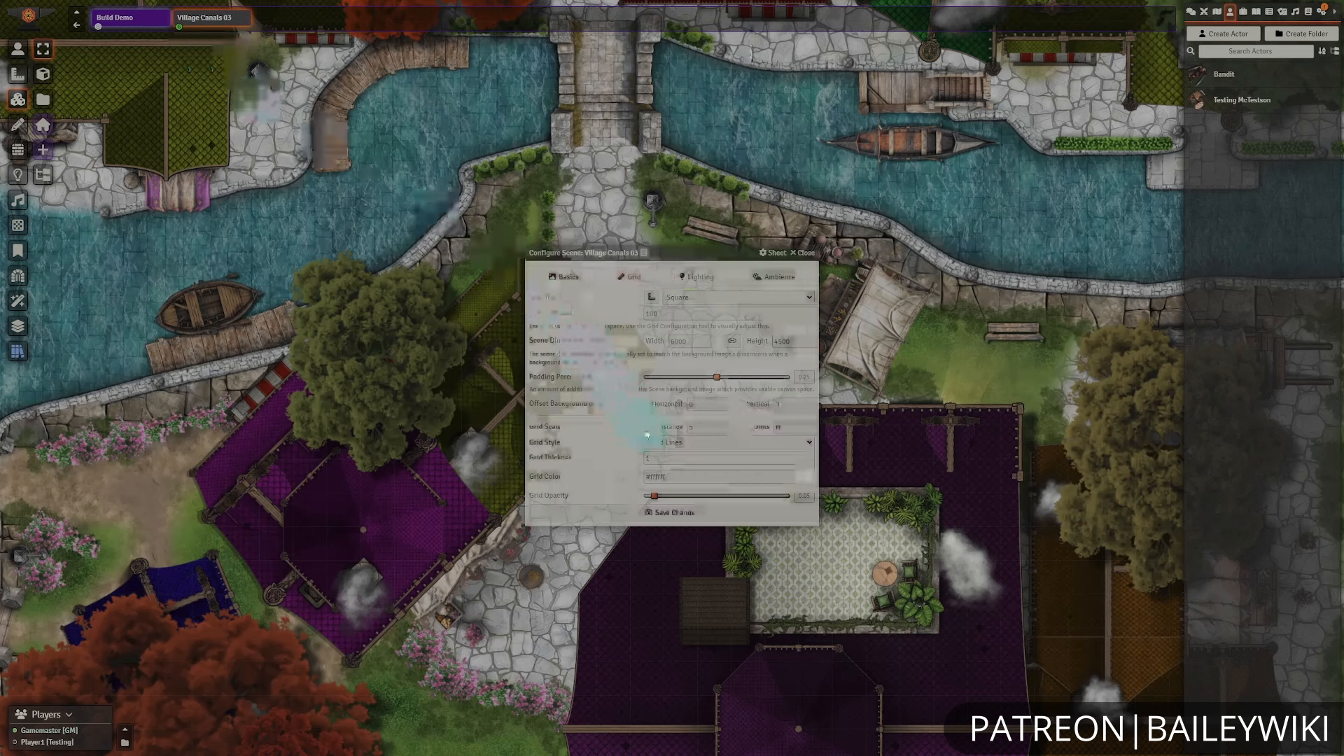
click(560, 270)
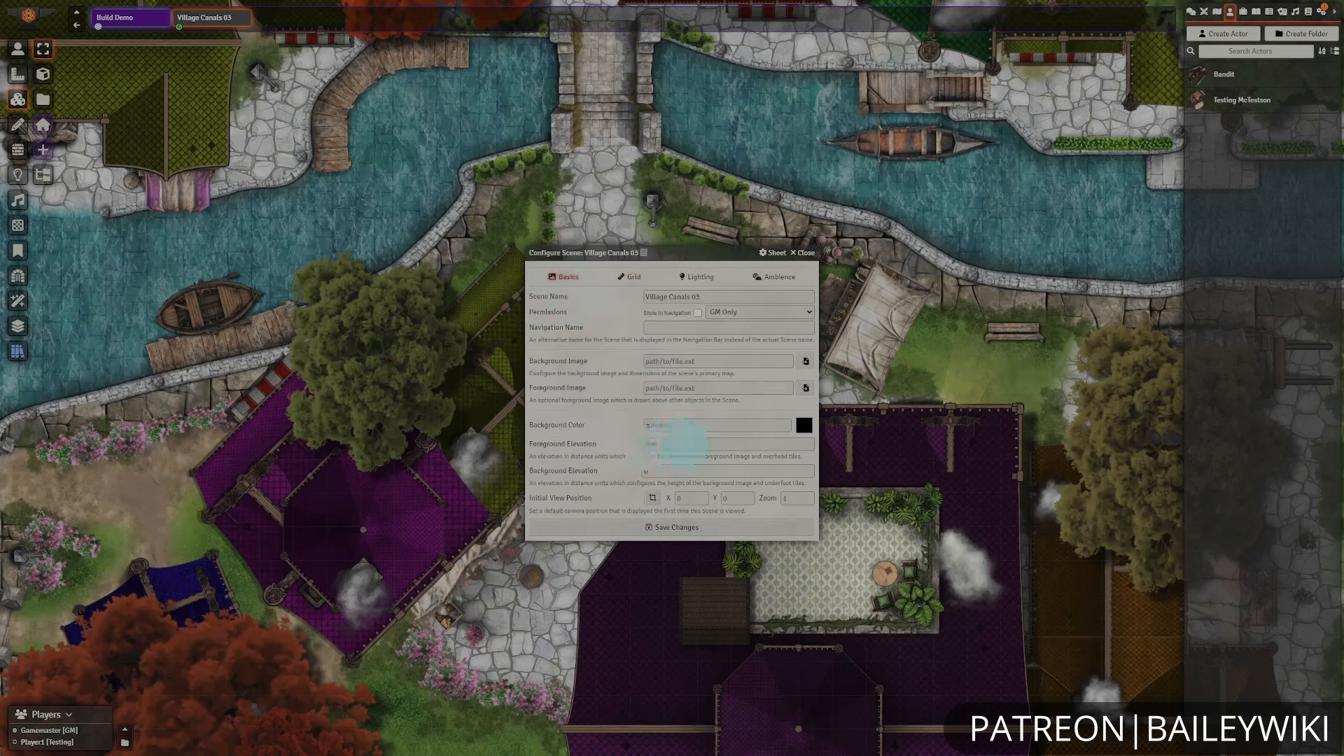
click(594, 448)
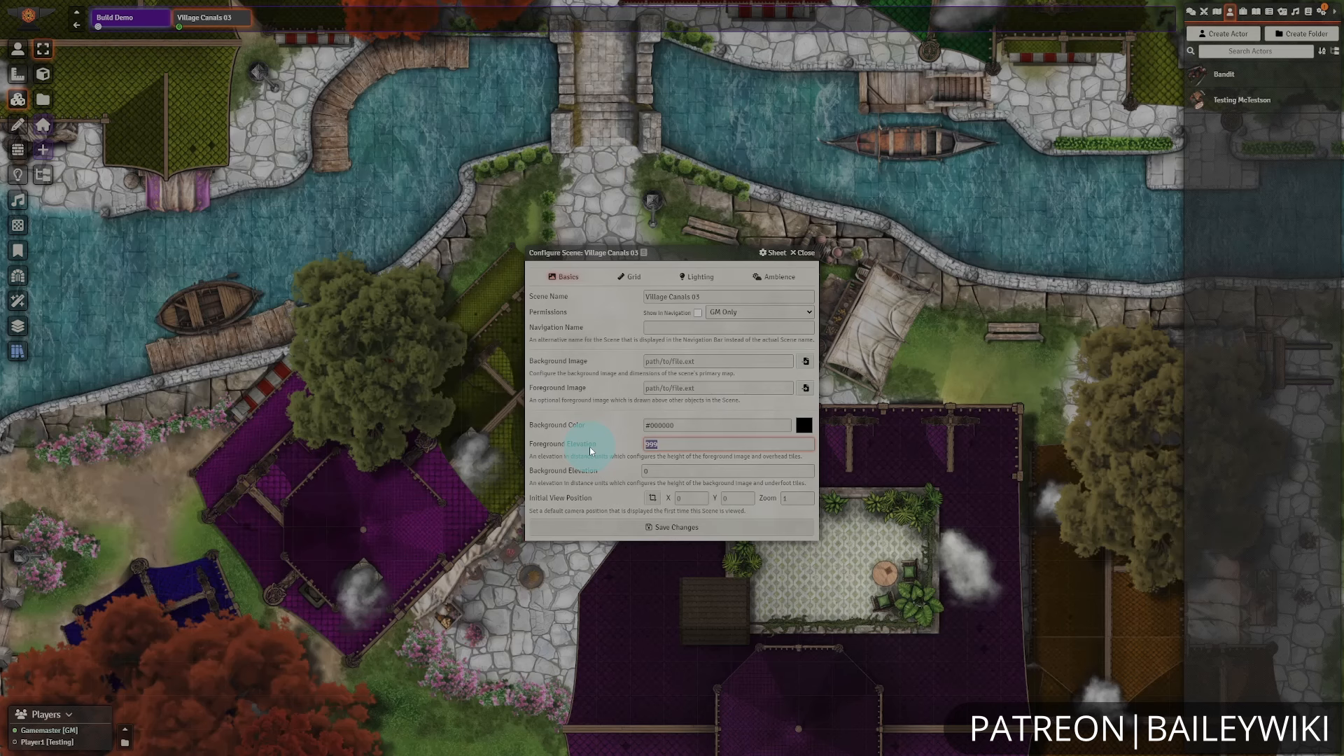
key(Return)
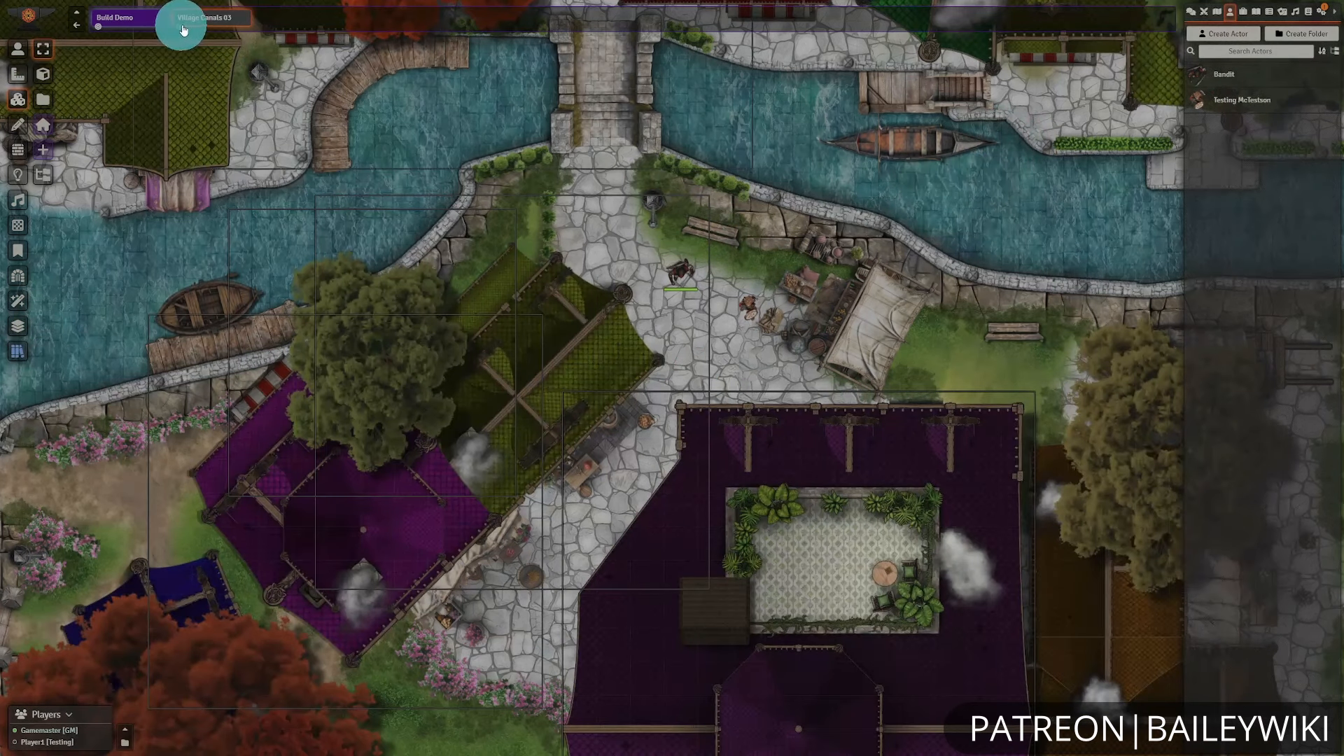
- Reopen the Village Canals 03 scene configuration to check the foreground elevation, and close it
right_click(189, 21)
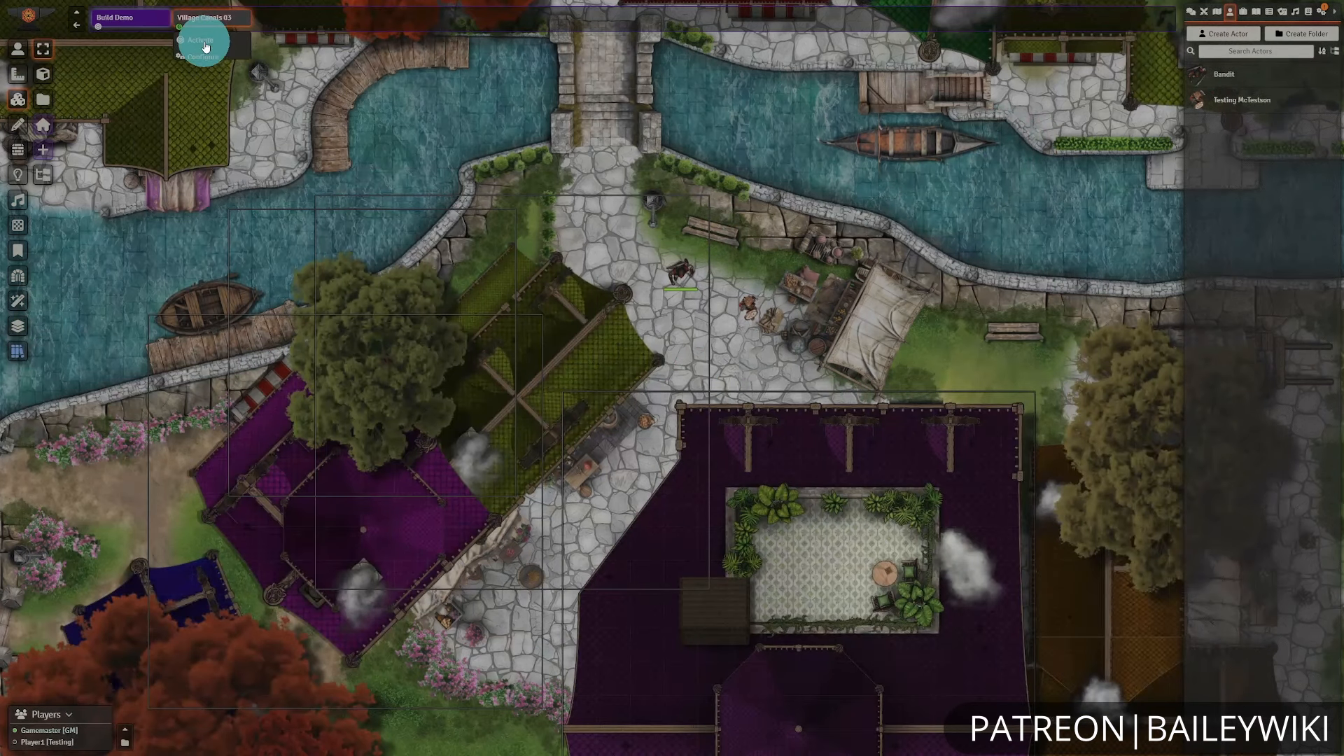
click(203, 56)
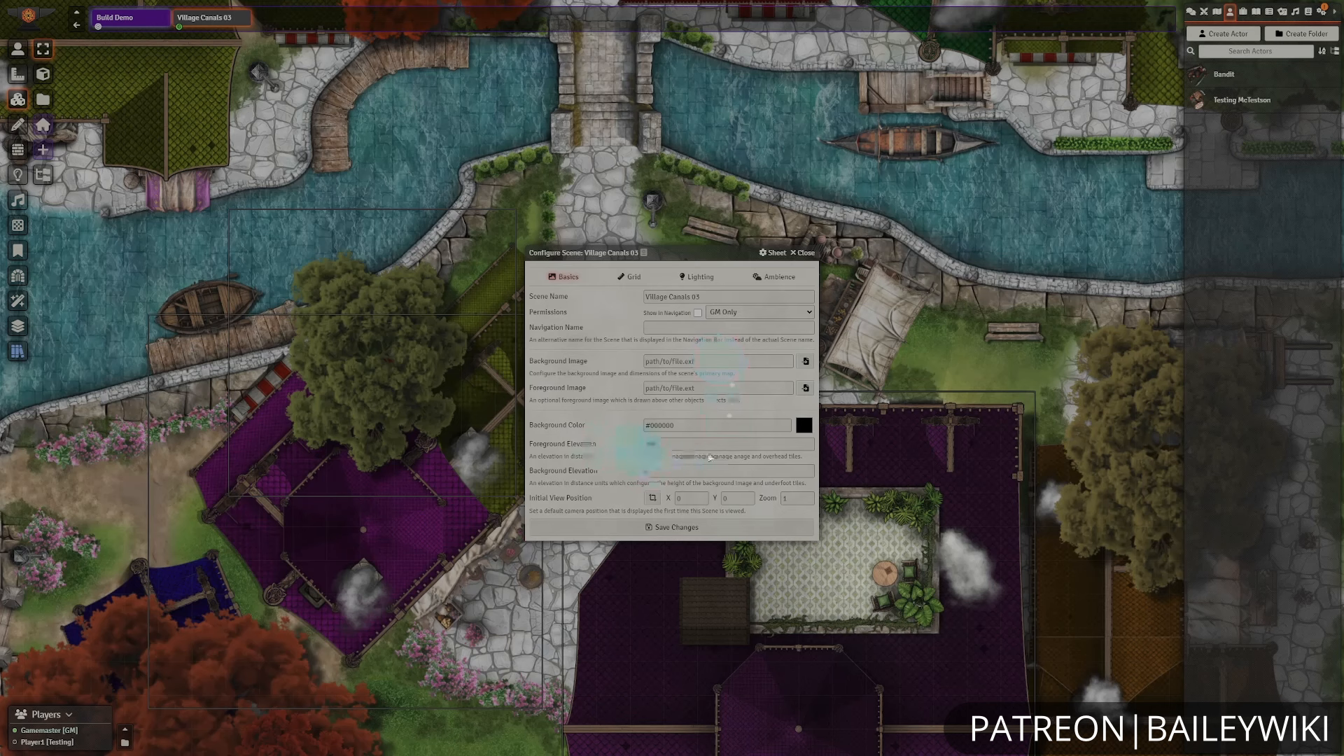
click(805, 254)
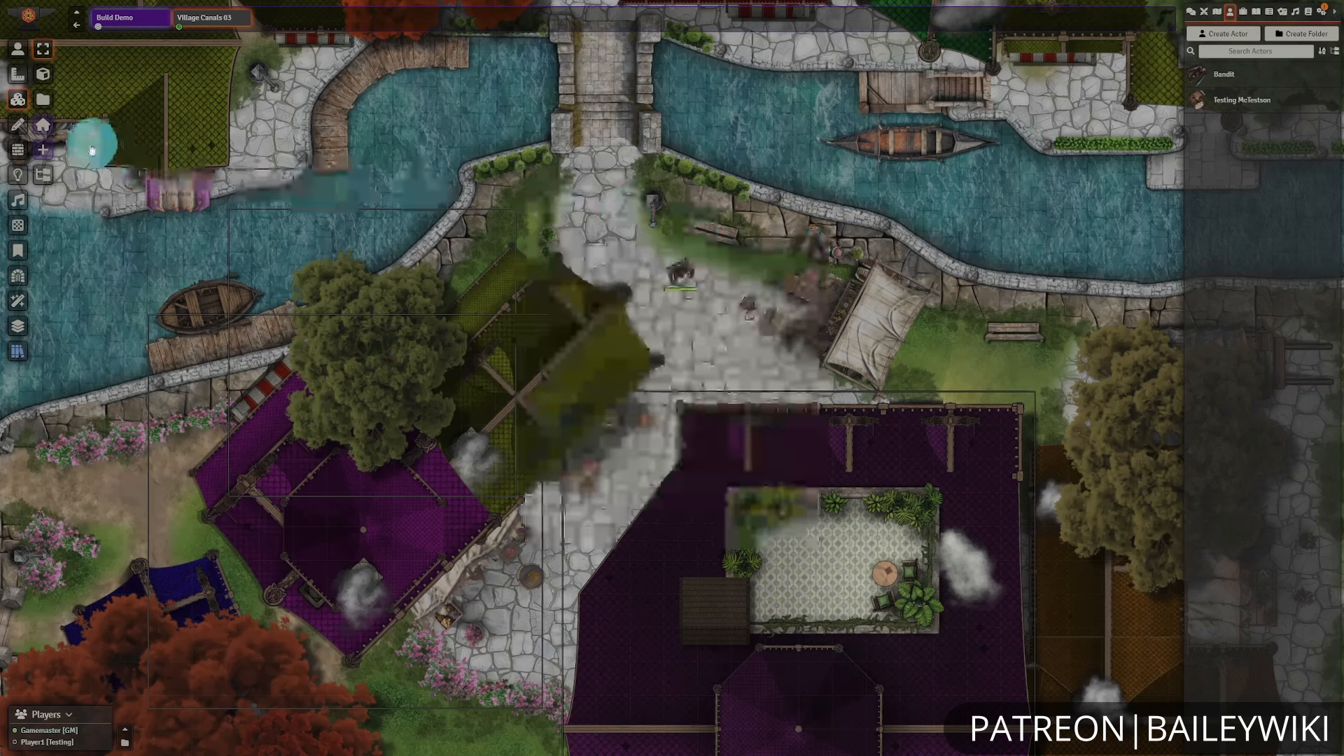
- Toggle the foreground tile layer and shift the town's ground tile slightly downward beneath the roofs and trees
click(42, 130)
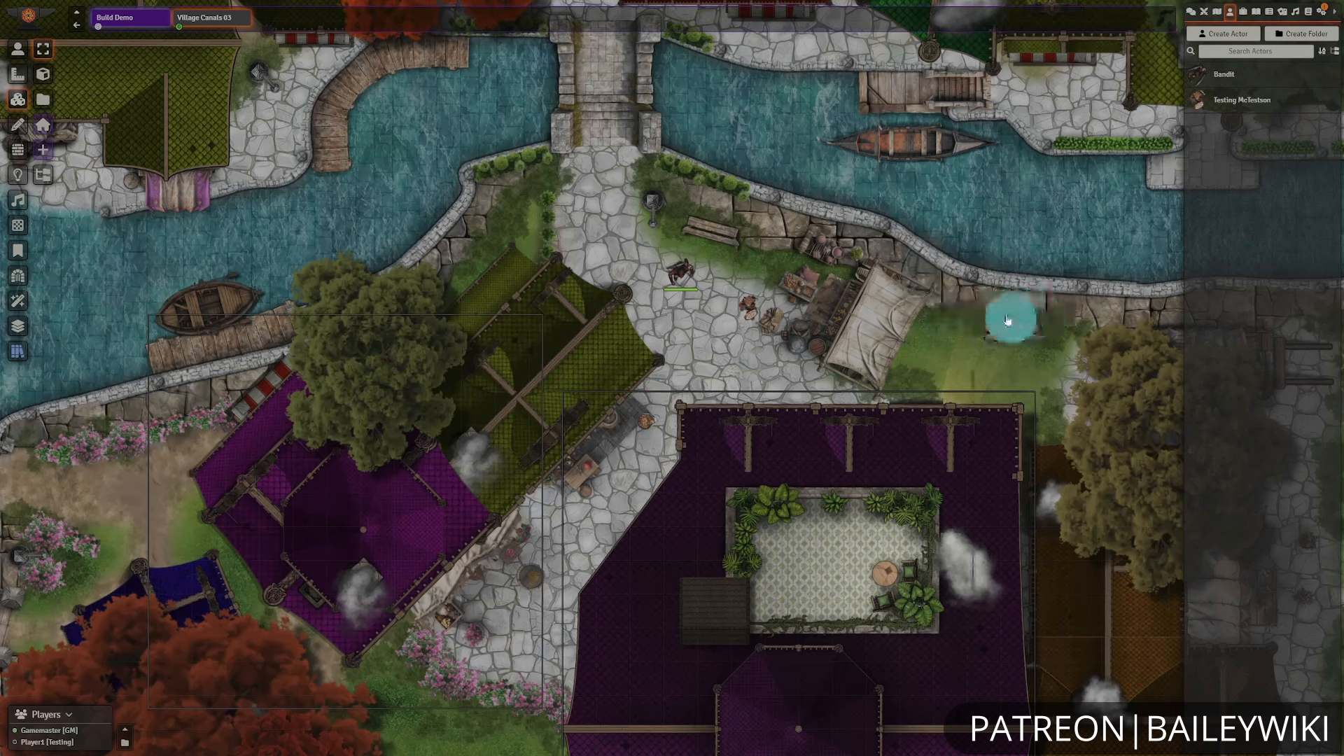
click(971, 338)
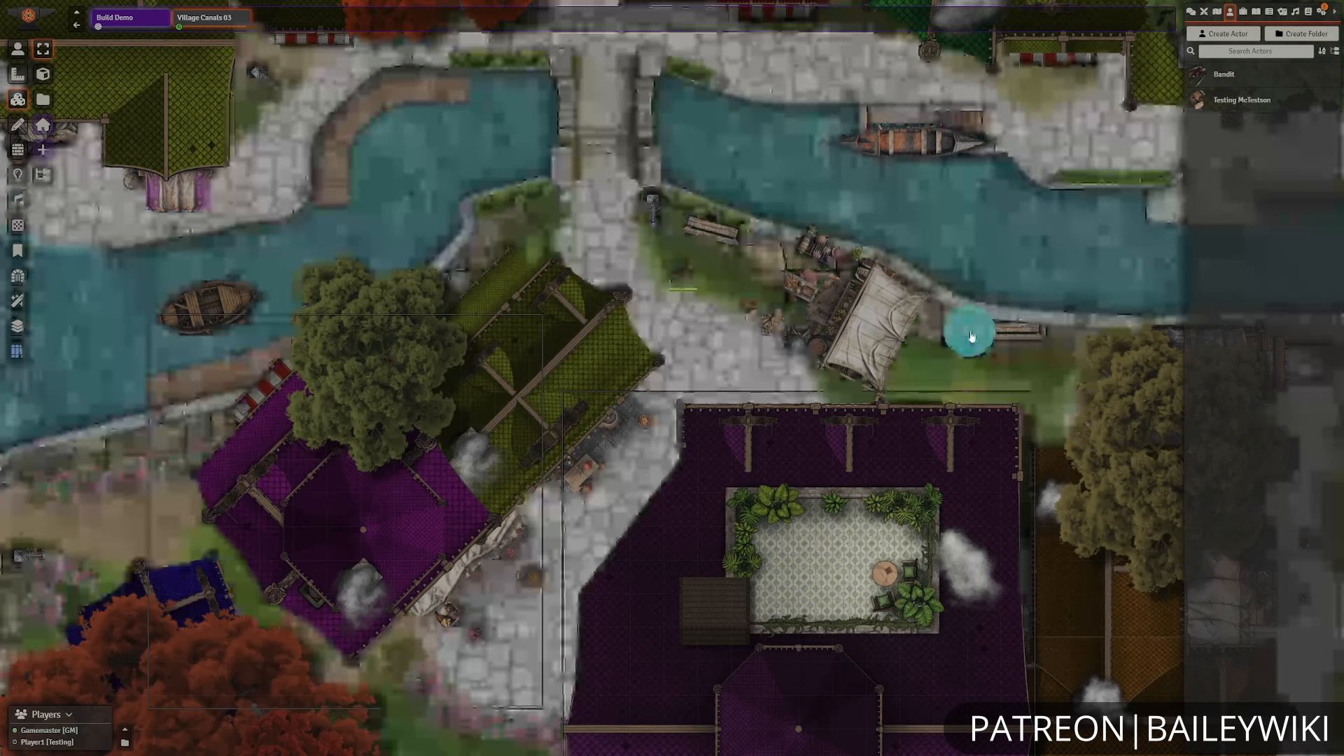
scroll(999, 354, down, 2)
scroll(1004, 358, up, 1)
scroll(686, 350, up, 1)
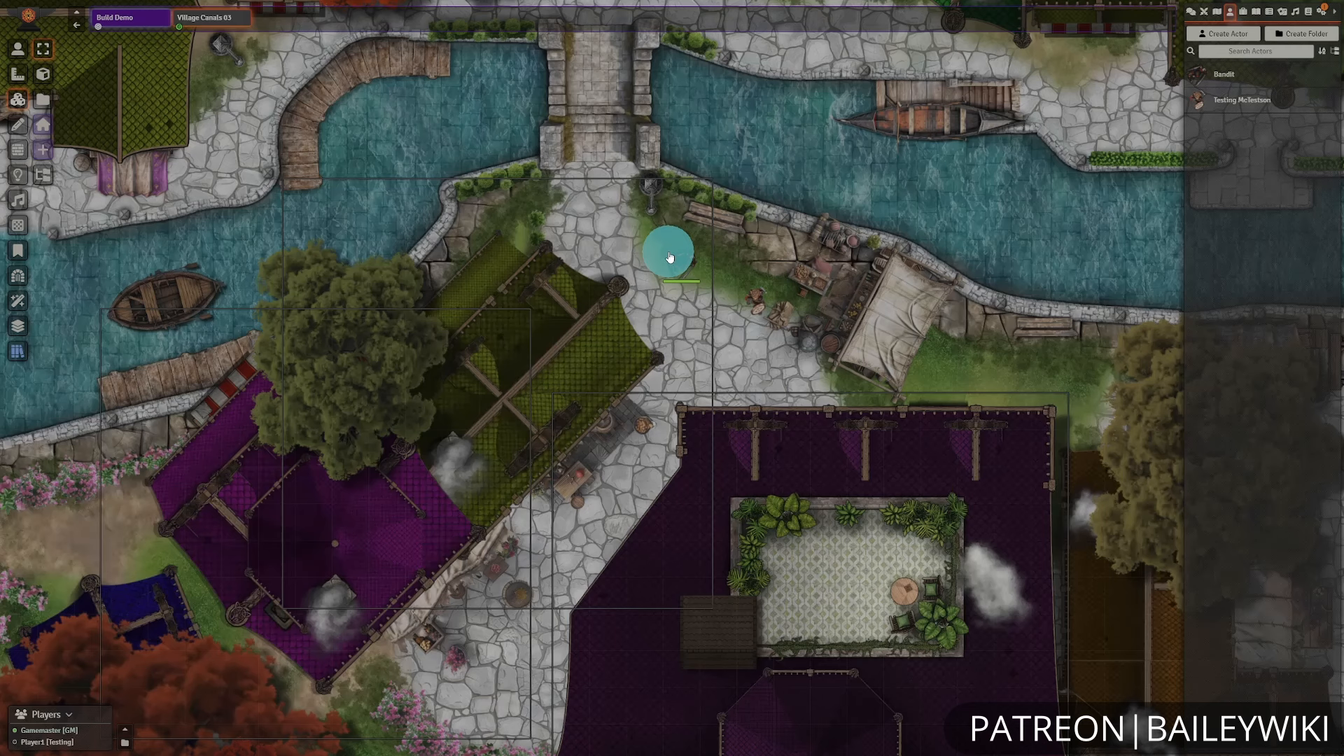
scroll(670, 258, down, 2)
scroll(713, 434, down, 2)
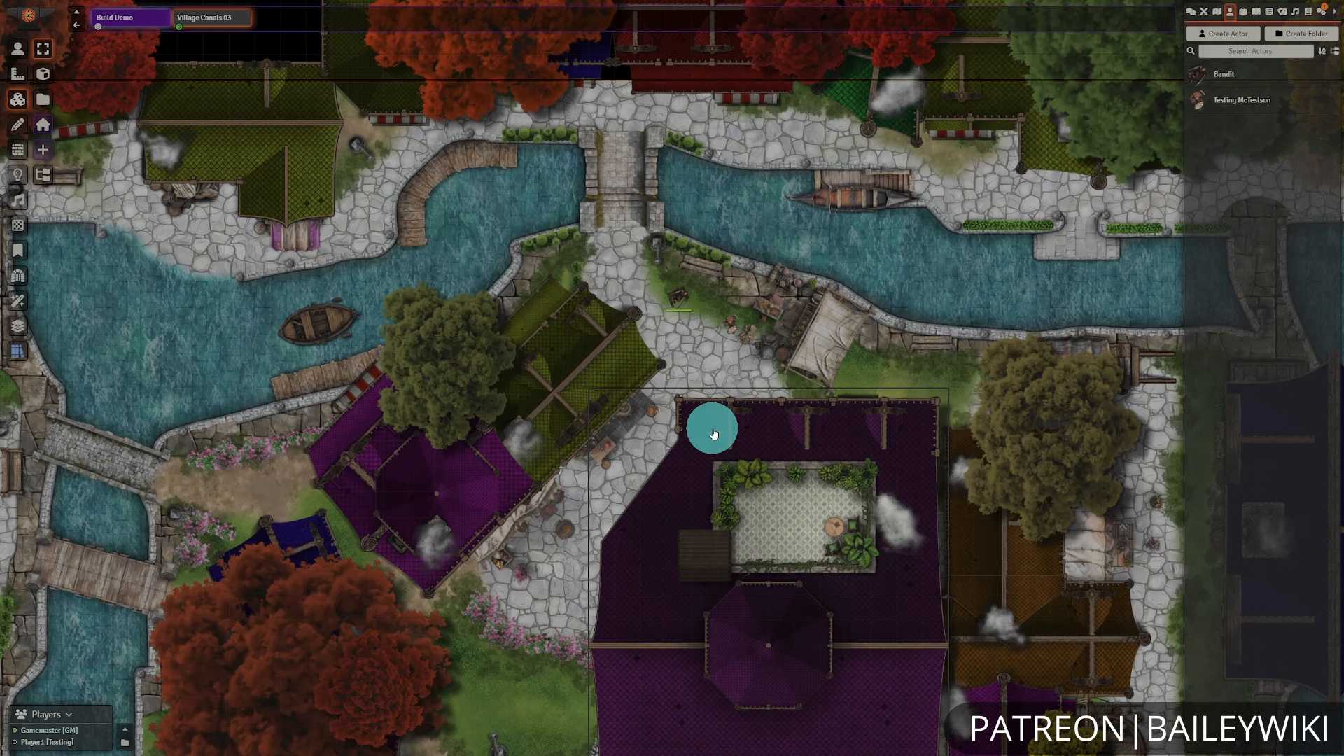
- Switch to the token controls on the canal town map, select the character token near the market stall and open its quick controls
scroll(774, 285, up, 10)
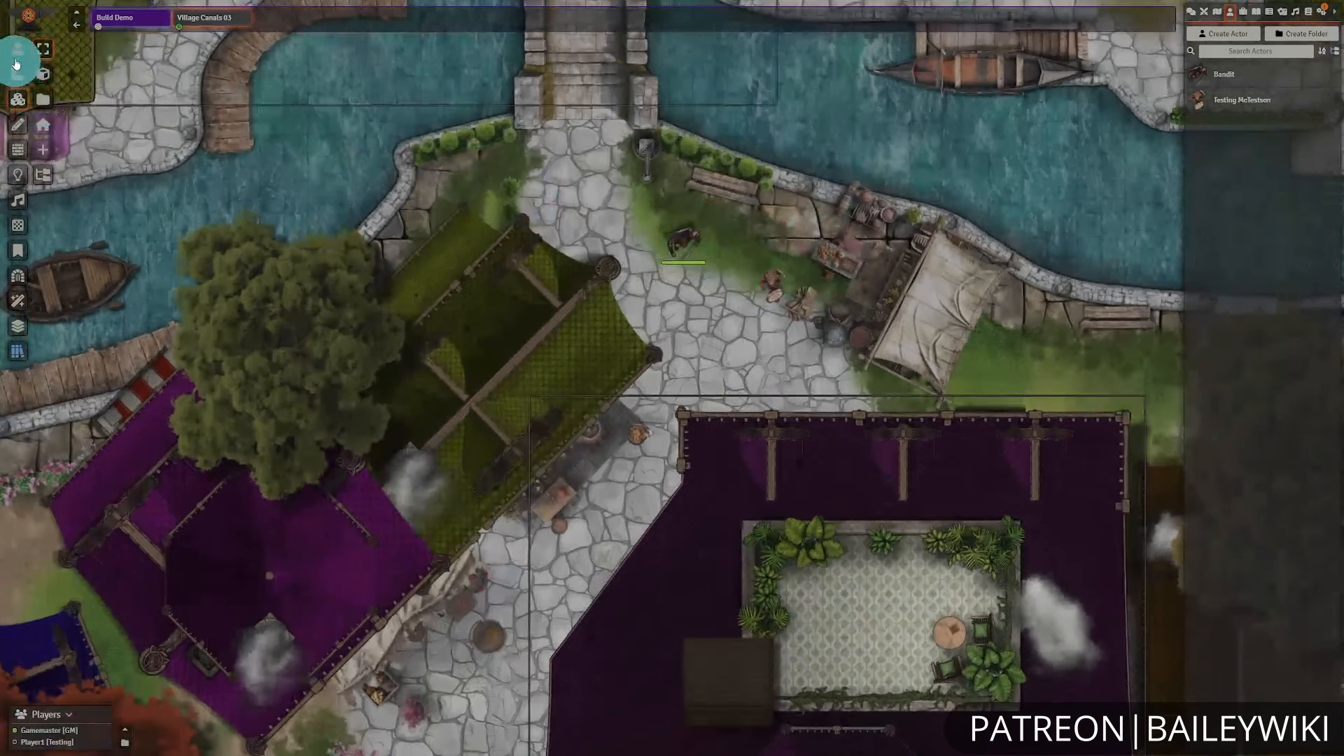
click(17, 60)
click(775, 285)
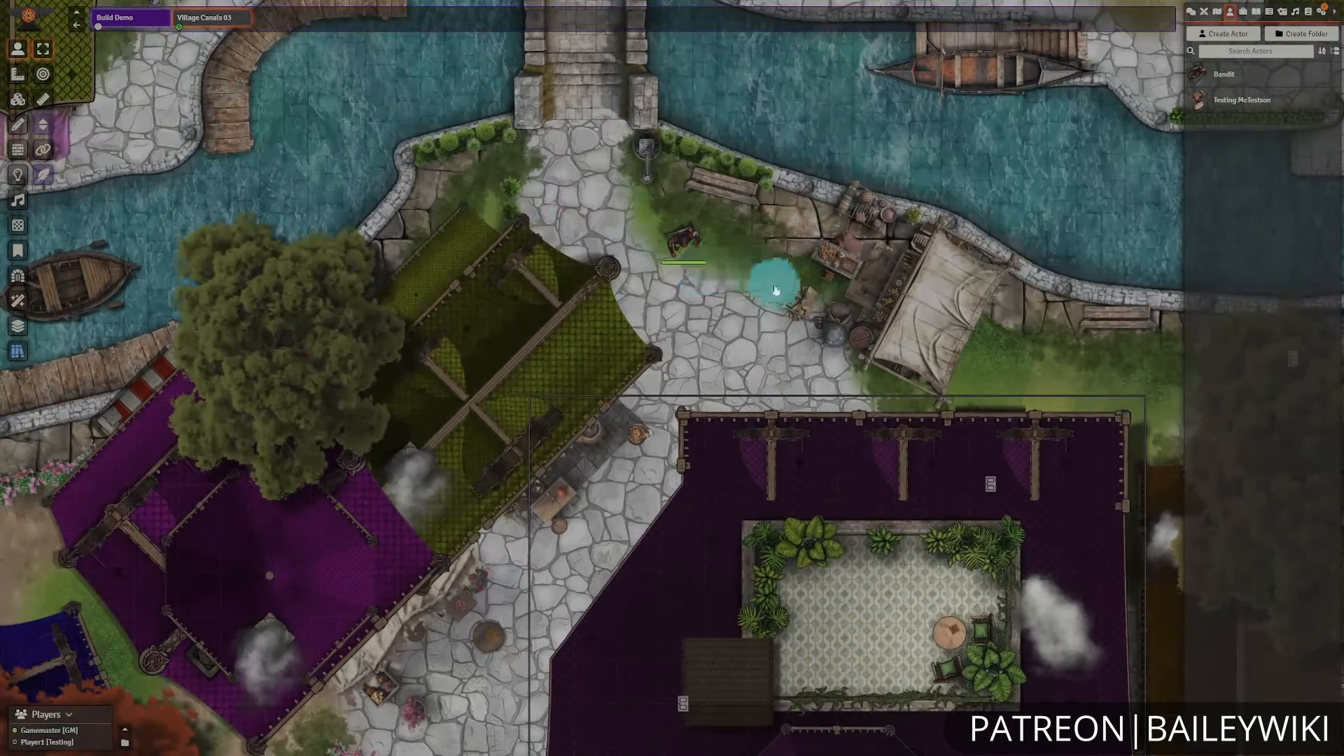
scroll(770, 294, down, 3)
scroll(763, 286, up, 3)
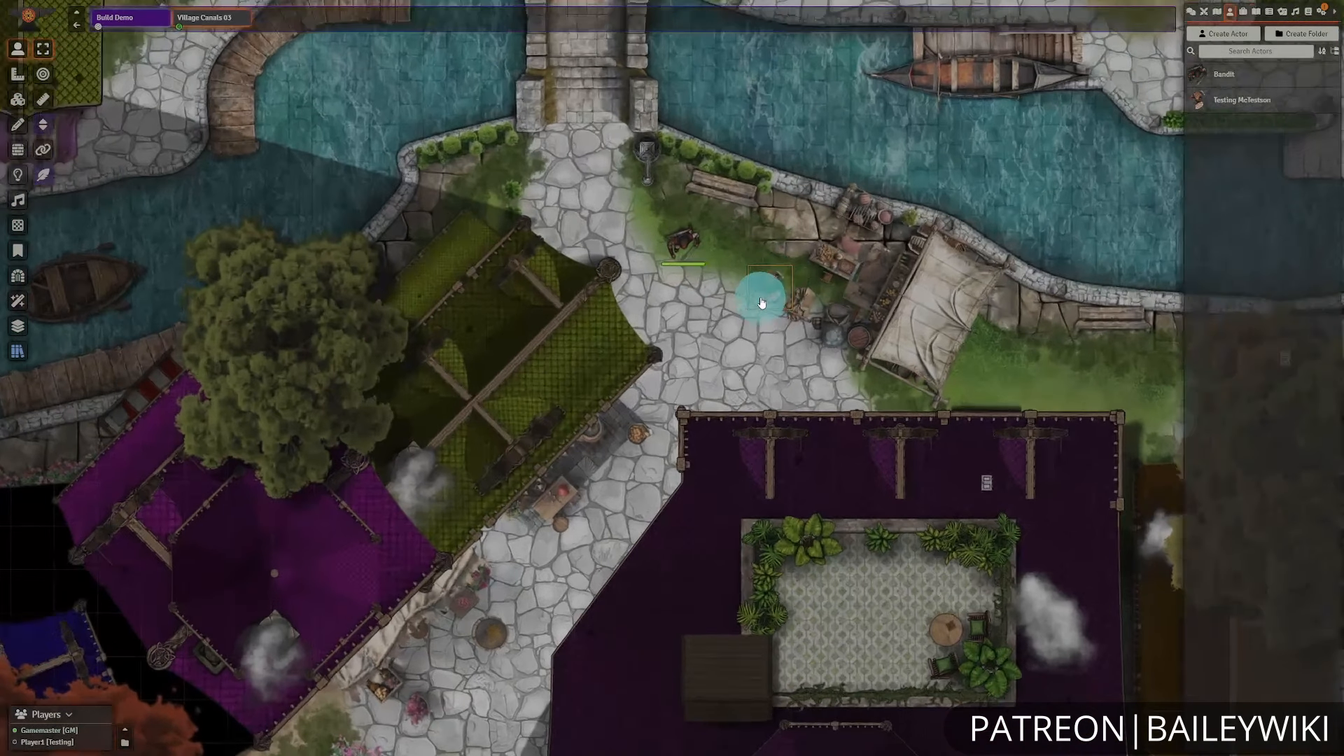
right_click(768, 285)
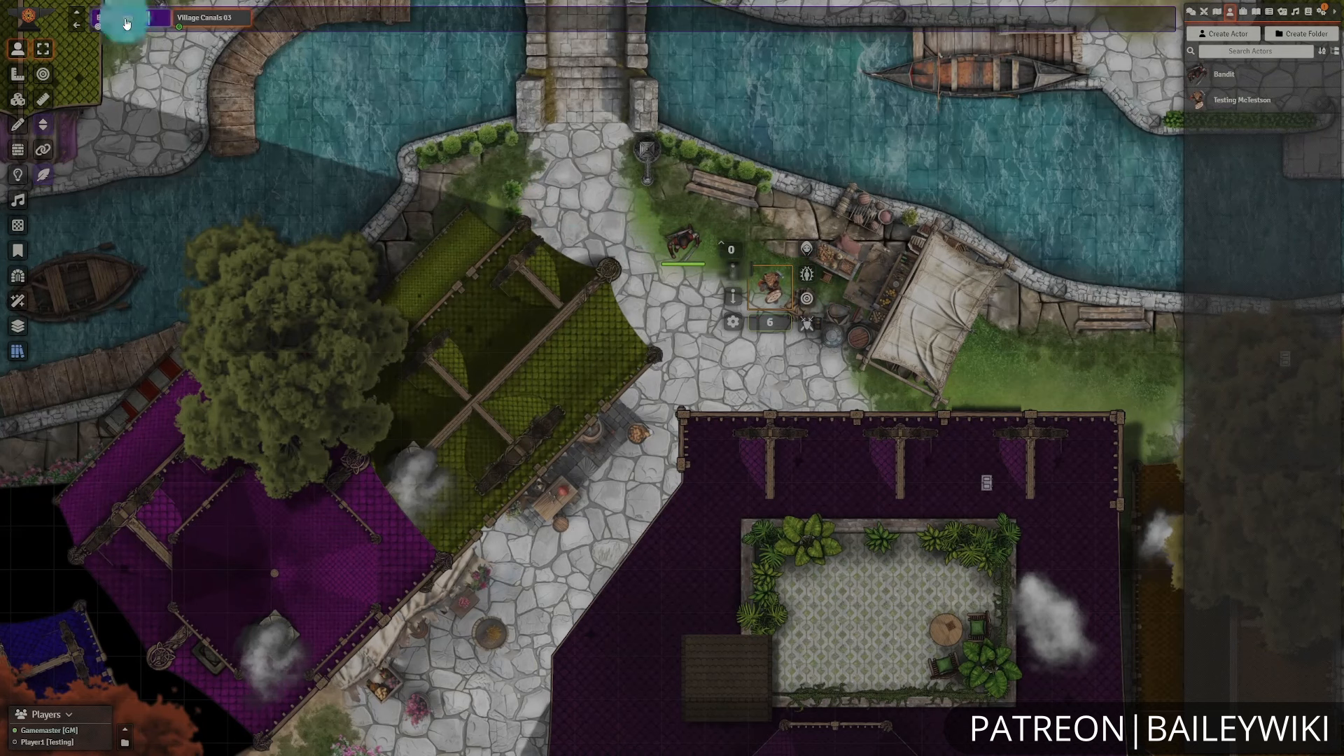
- Switch to the Build Demo scene, review the foreground elevation in its basic settings, and close the configuration
scroll(585, 429, up, 15)
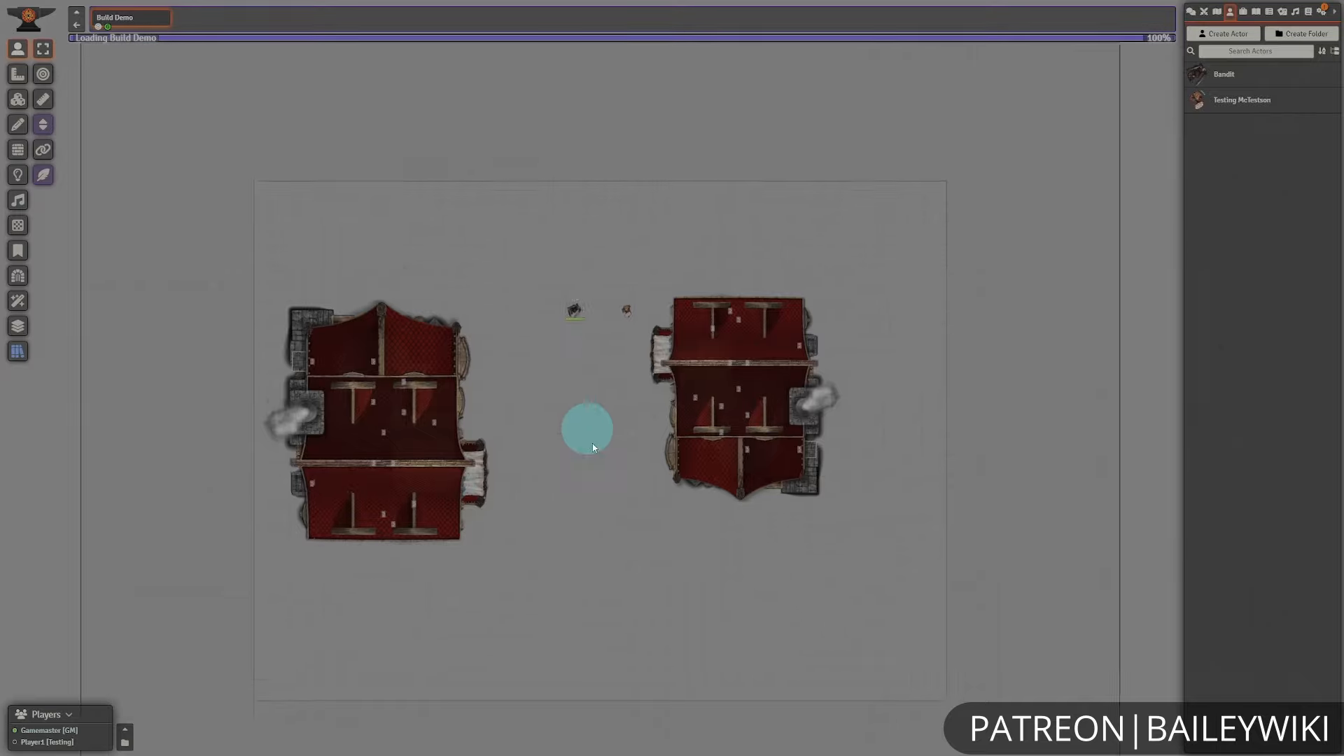
scroll(688, 413, up, 3)
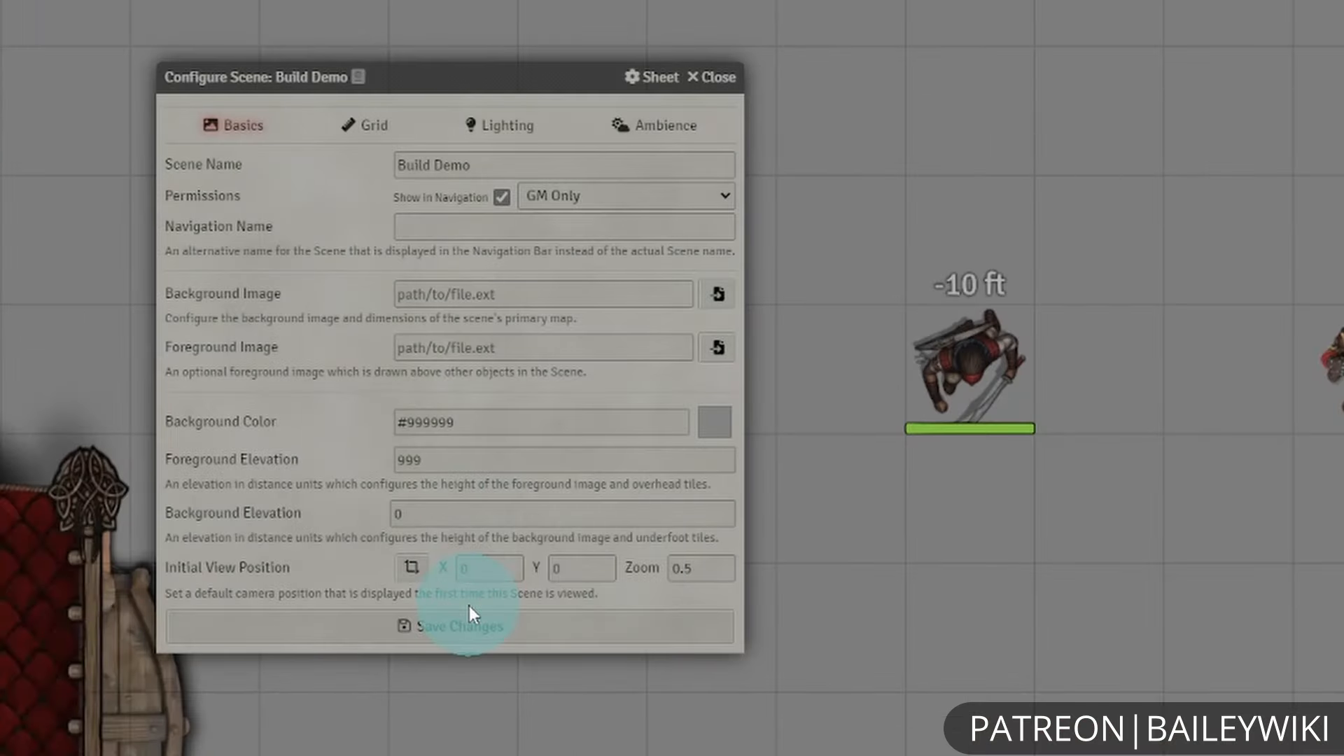
click(712, 77)
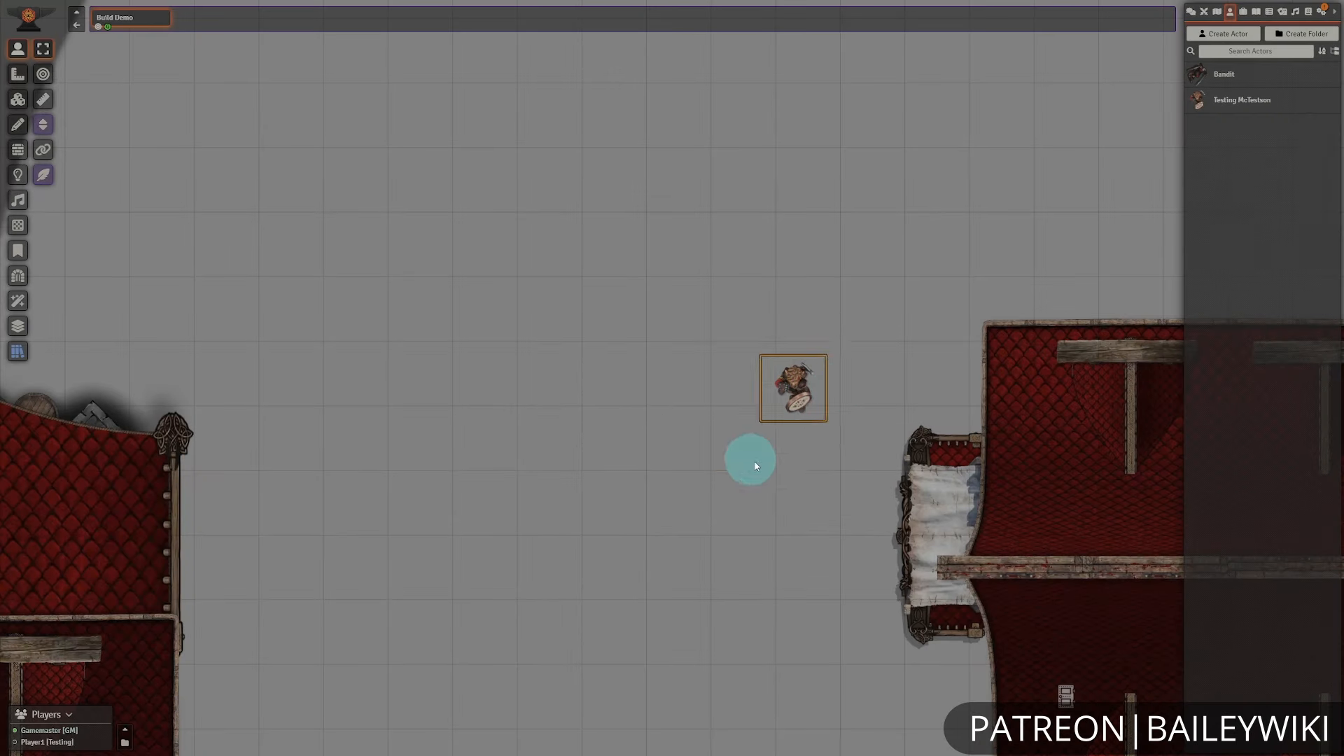
- Select the Bandit token at -10 ft between the two buildings to examine its view of the roofs, and deselect it
click(728, 276)
click(608, 357)
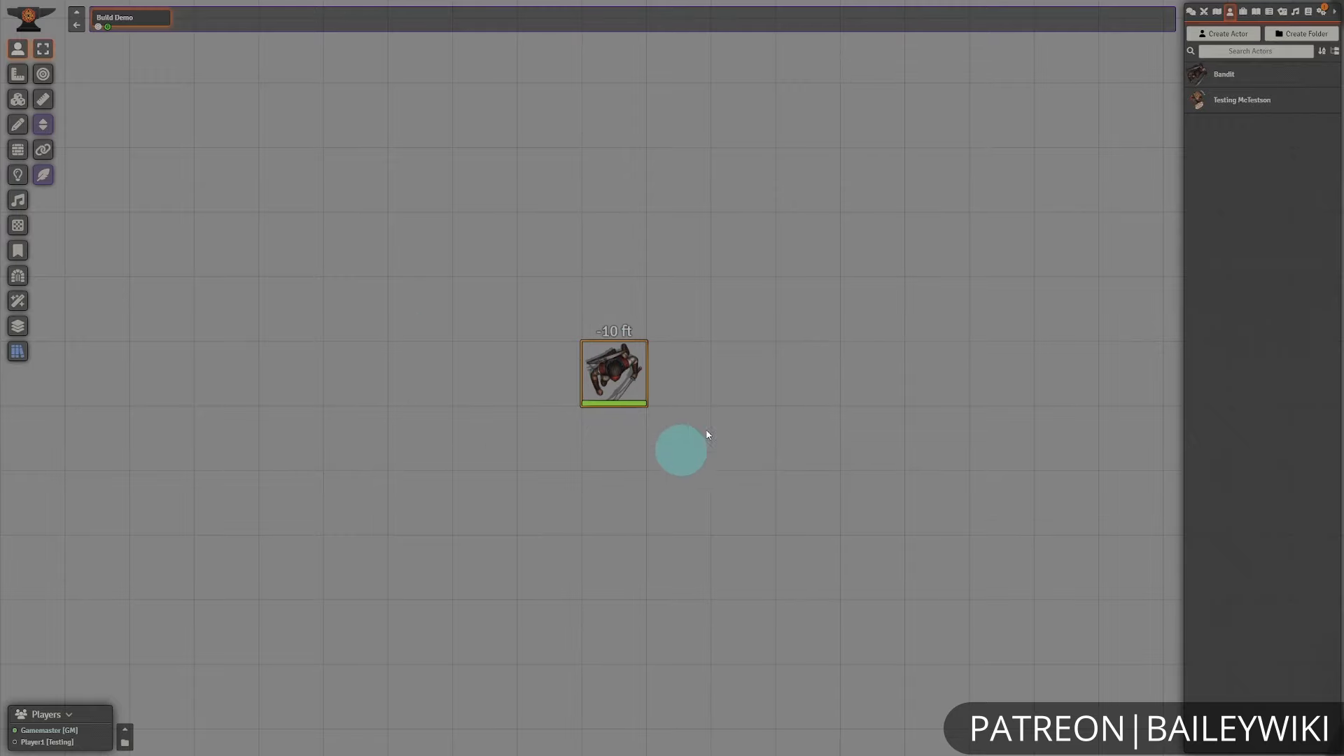
click(534, 540)
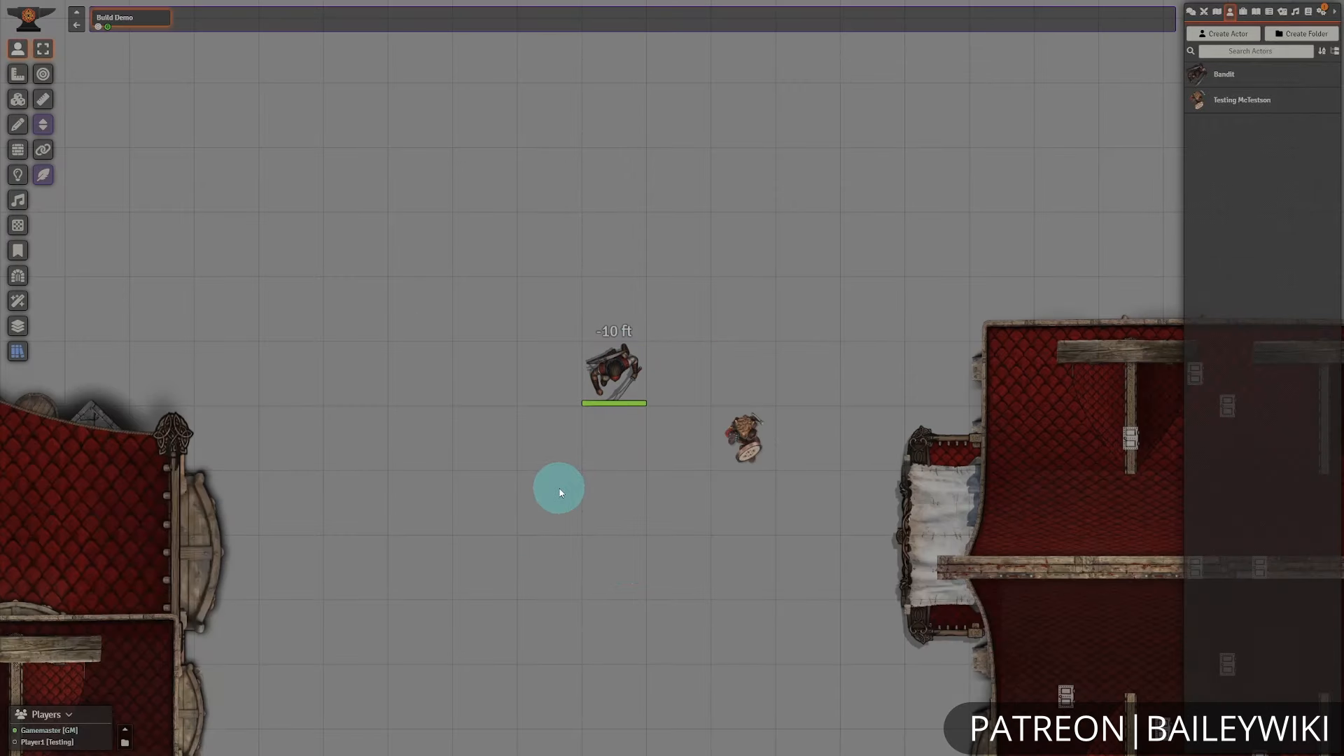
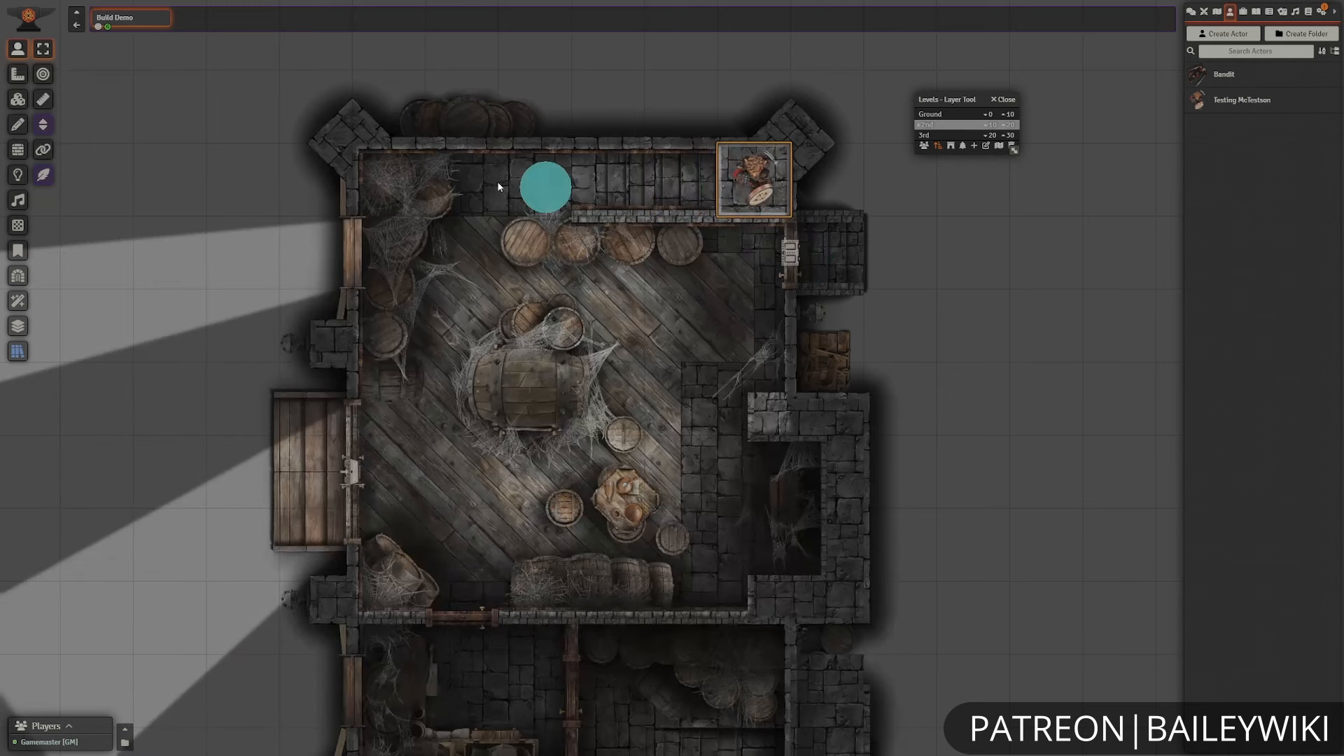
- Move the character token back and forth across the upper end of the stairs to test switching between the ground and 2nd levels
key(Right)
drag(753, 180, 623, 179)
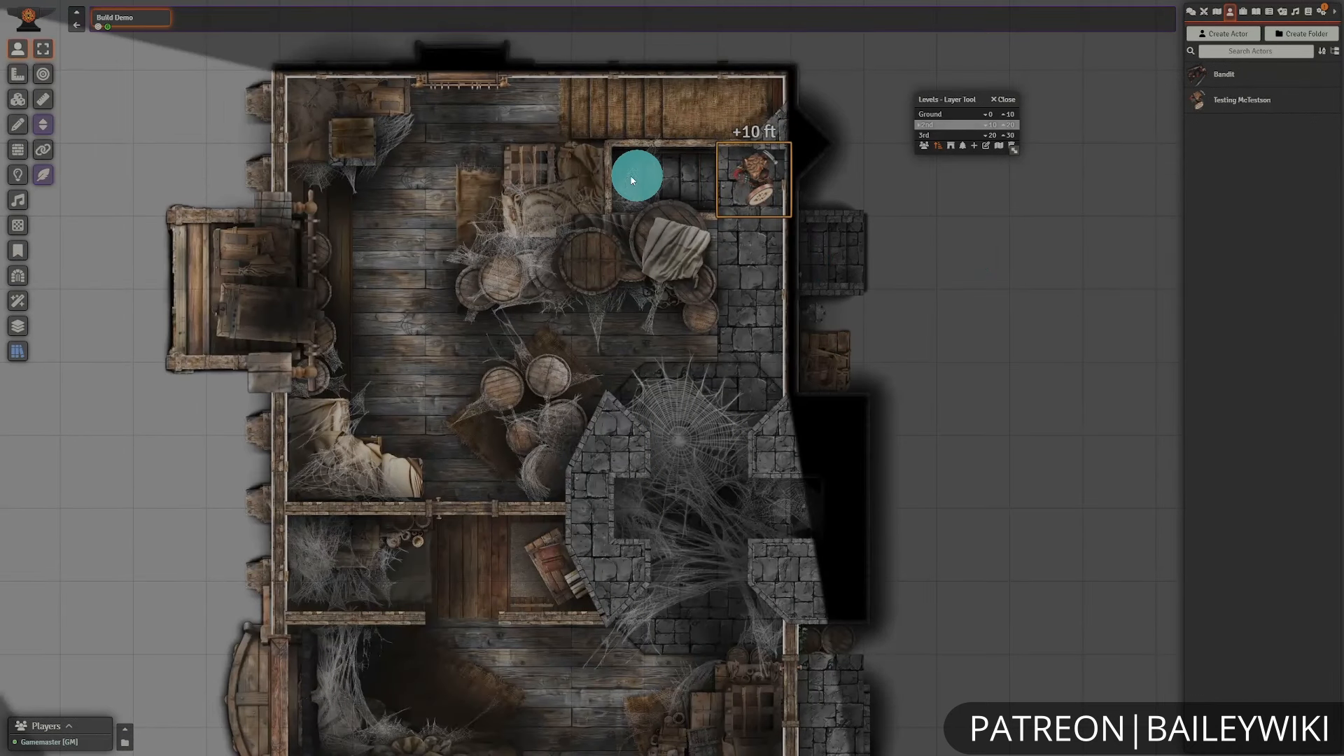
key(Right)
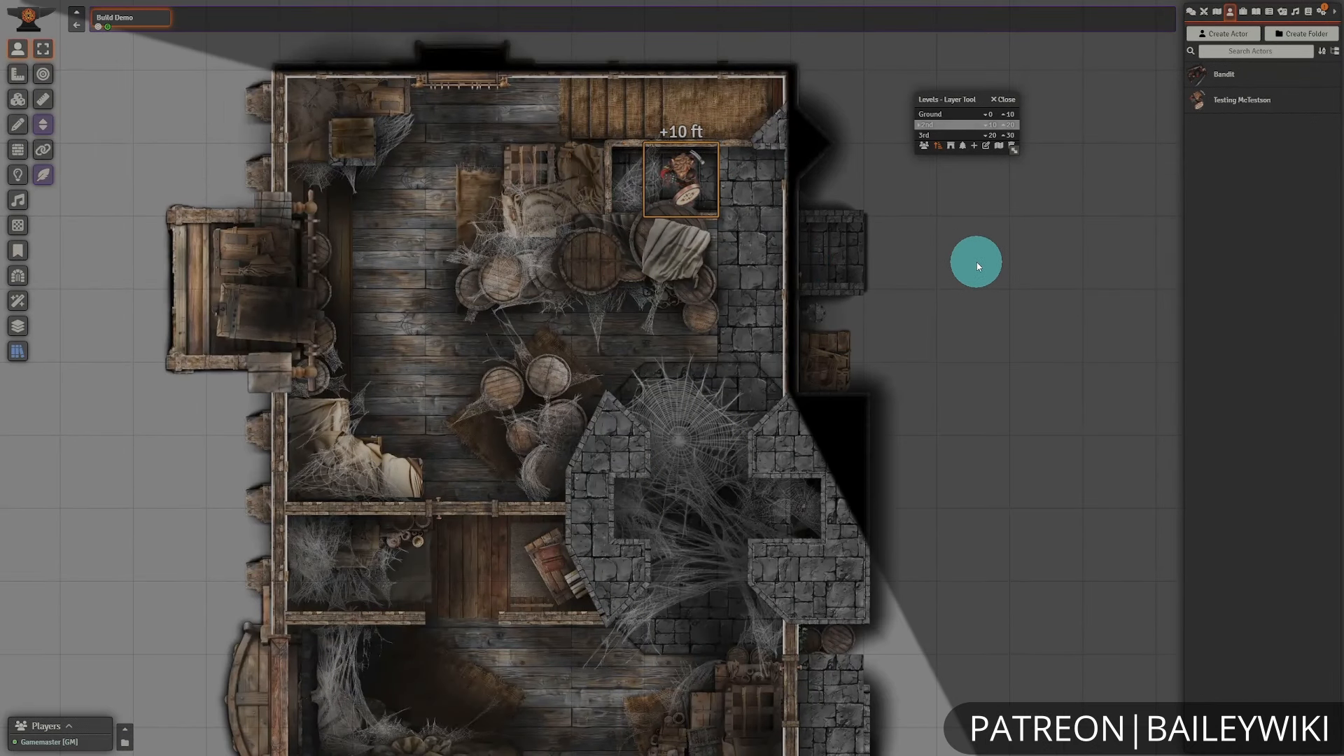
key(Right)
click(773, 259)
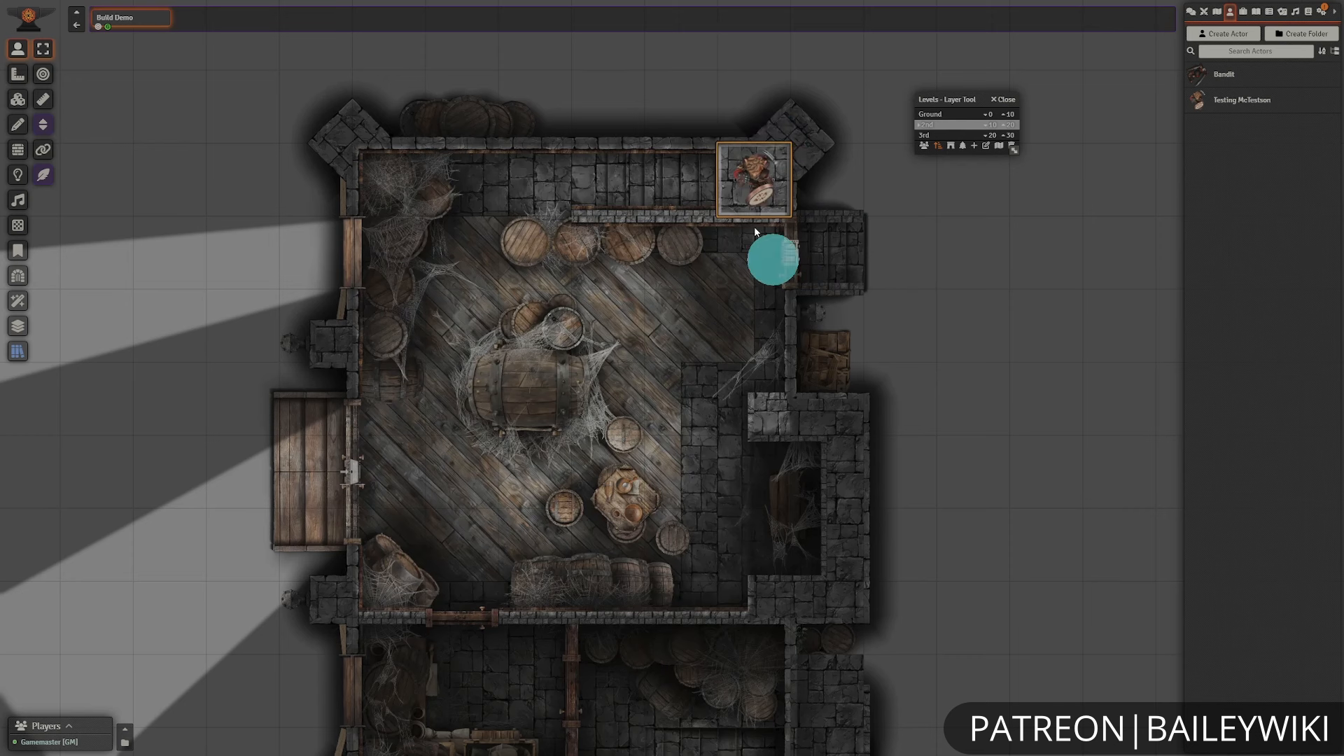
key(Left)
key(Right)
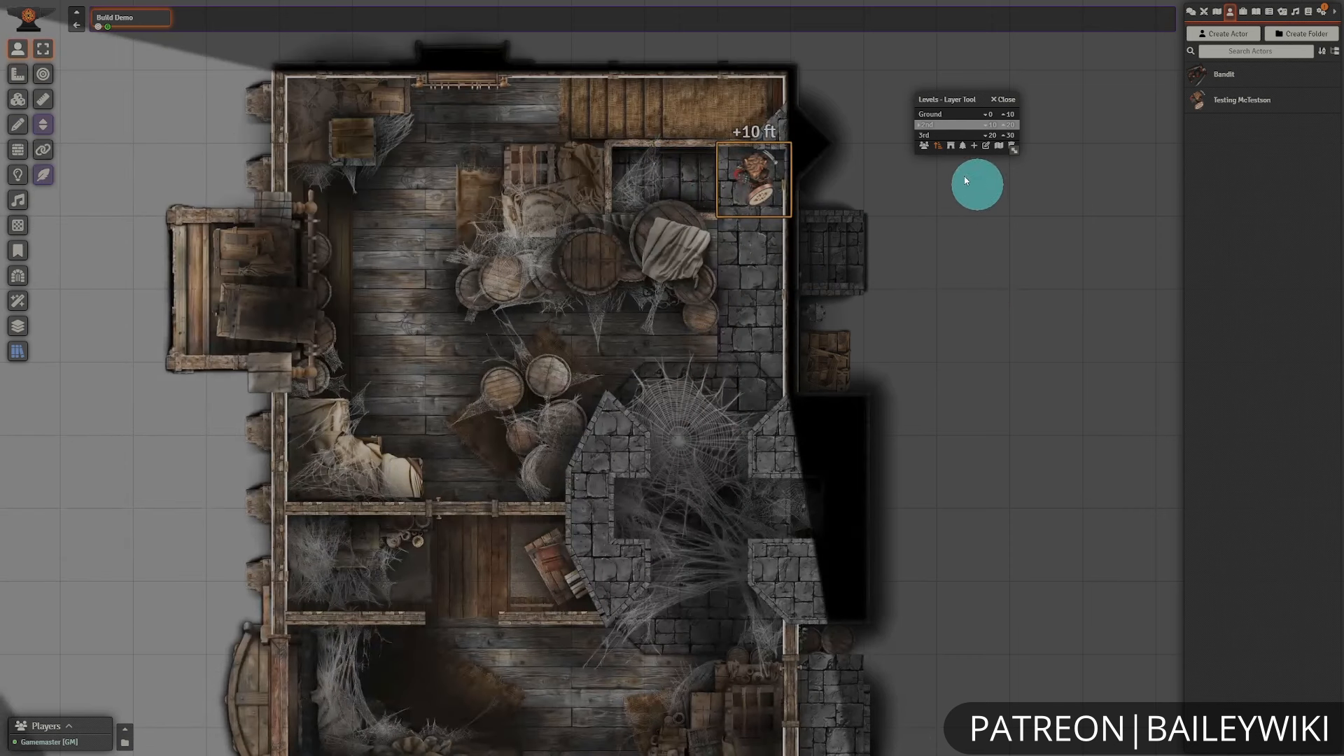
- Draw an invisible wall across the open side of the stairwell, beside the stone landing on the 2nd level
click(17, 147)
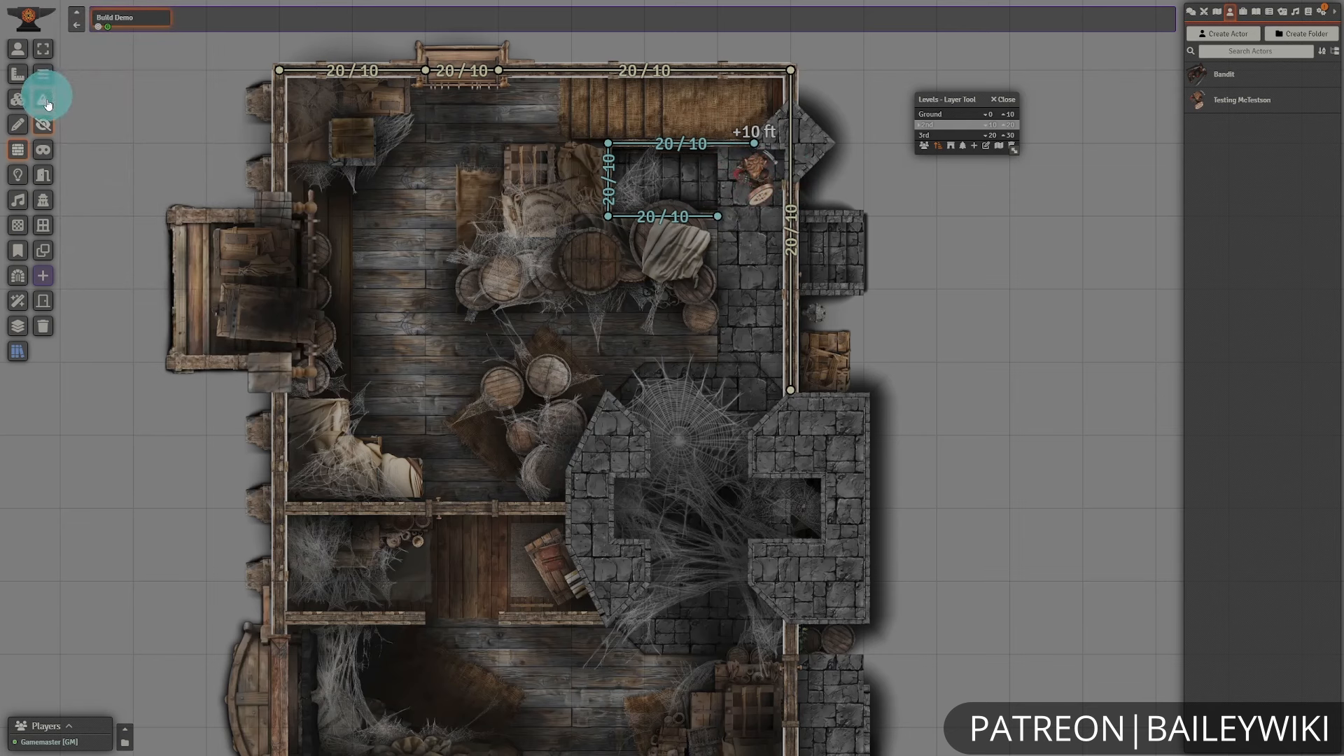
drag(720, 220, 717, 216)
drag(718, 217, 717, 144)
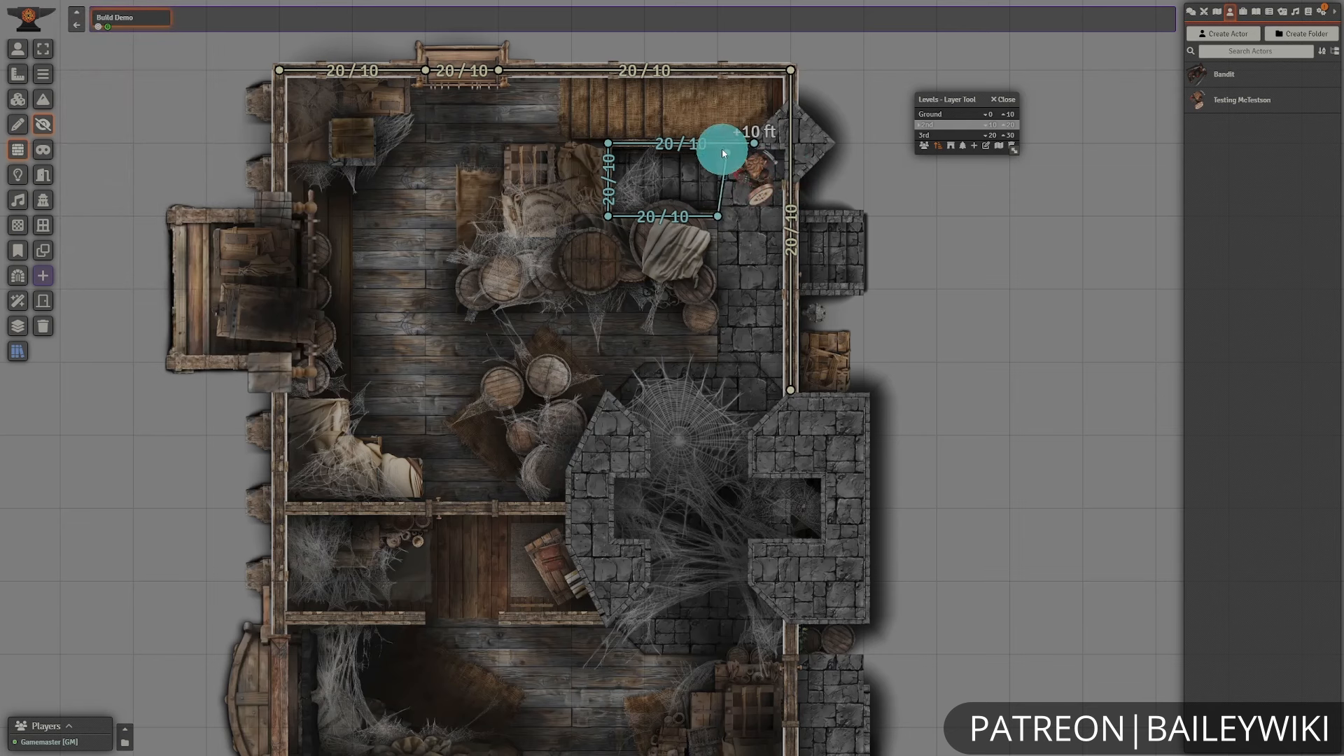
- Return to the token controls and walk the character token around the landing and stairs to test the new wall and level change
click(17, 54)
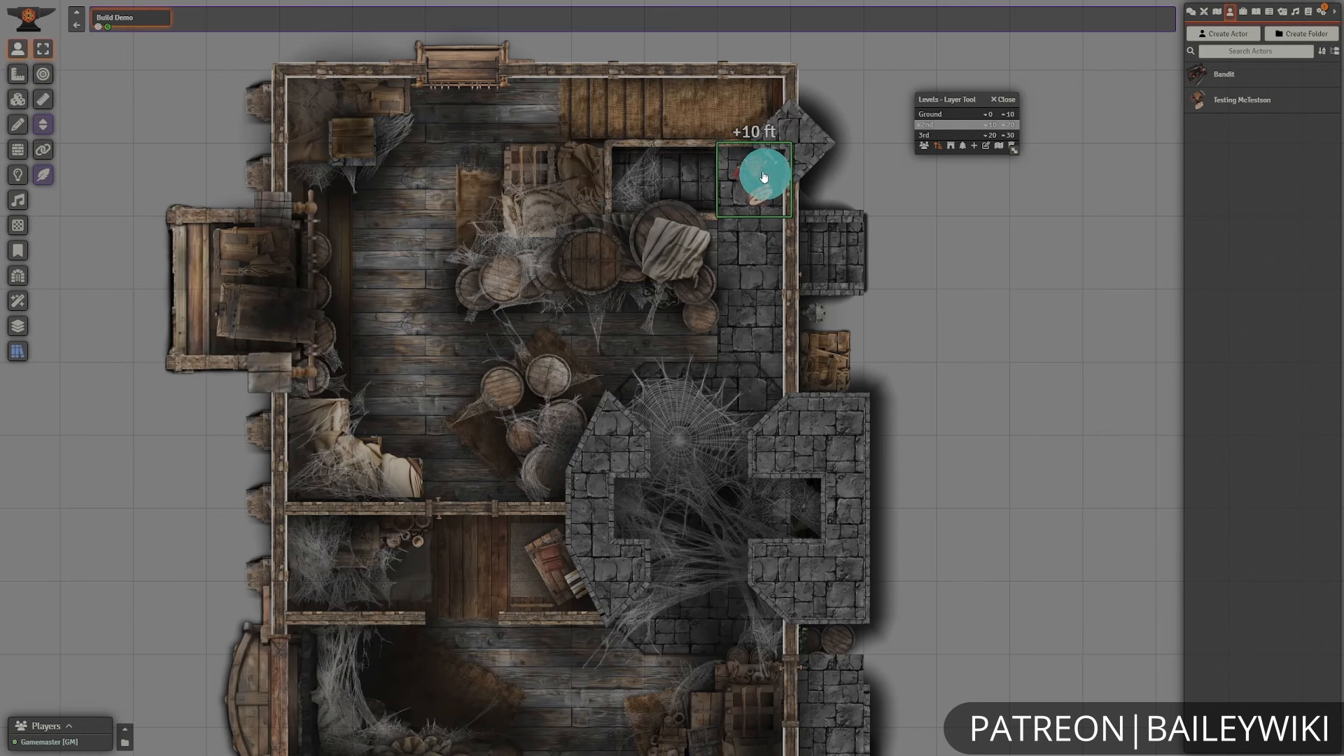
click(763, 179)
key(Down)
key(Up)
key(Left)
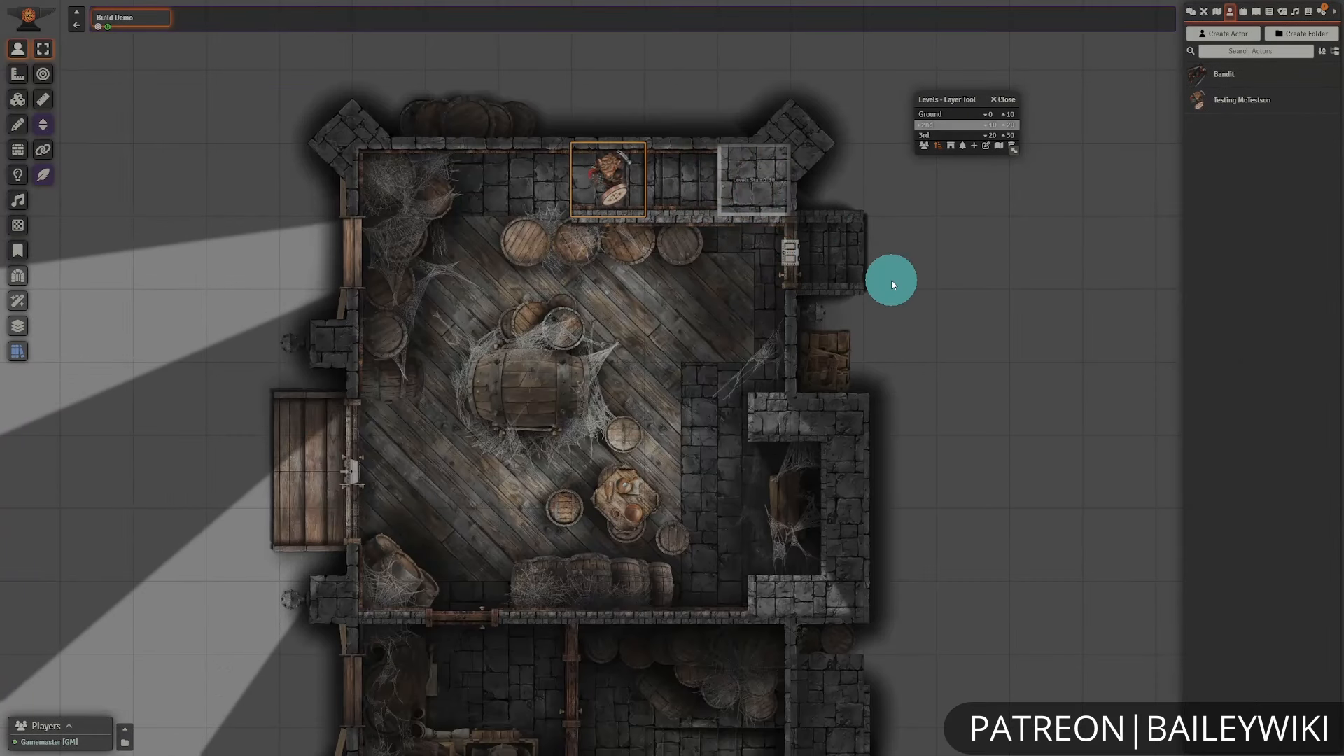
key(Right)
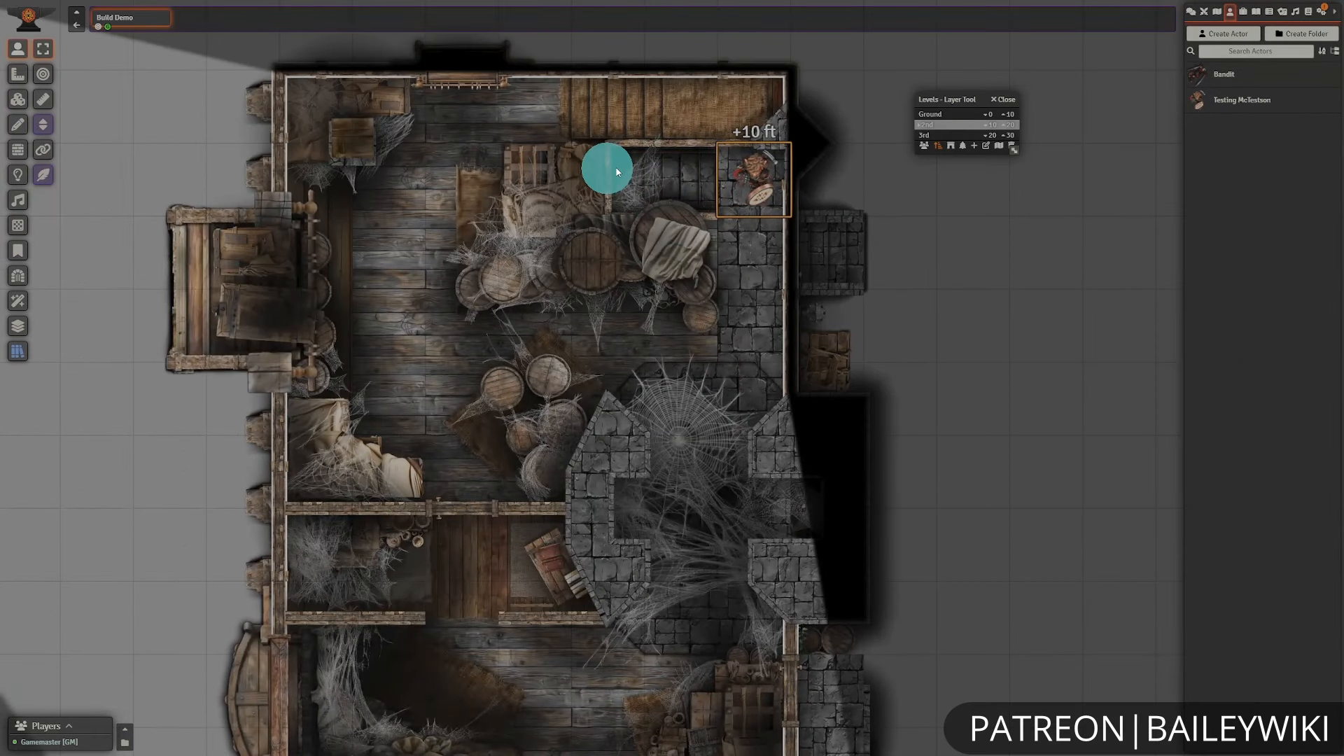
key(Down)
key(Down)
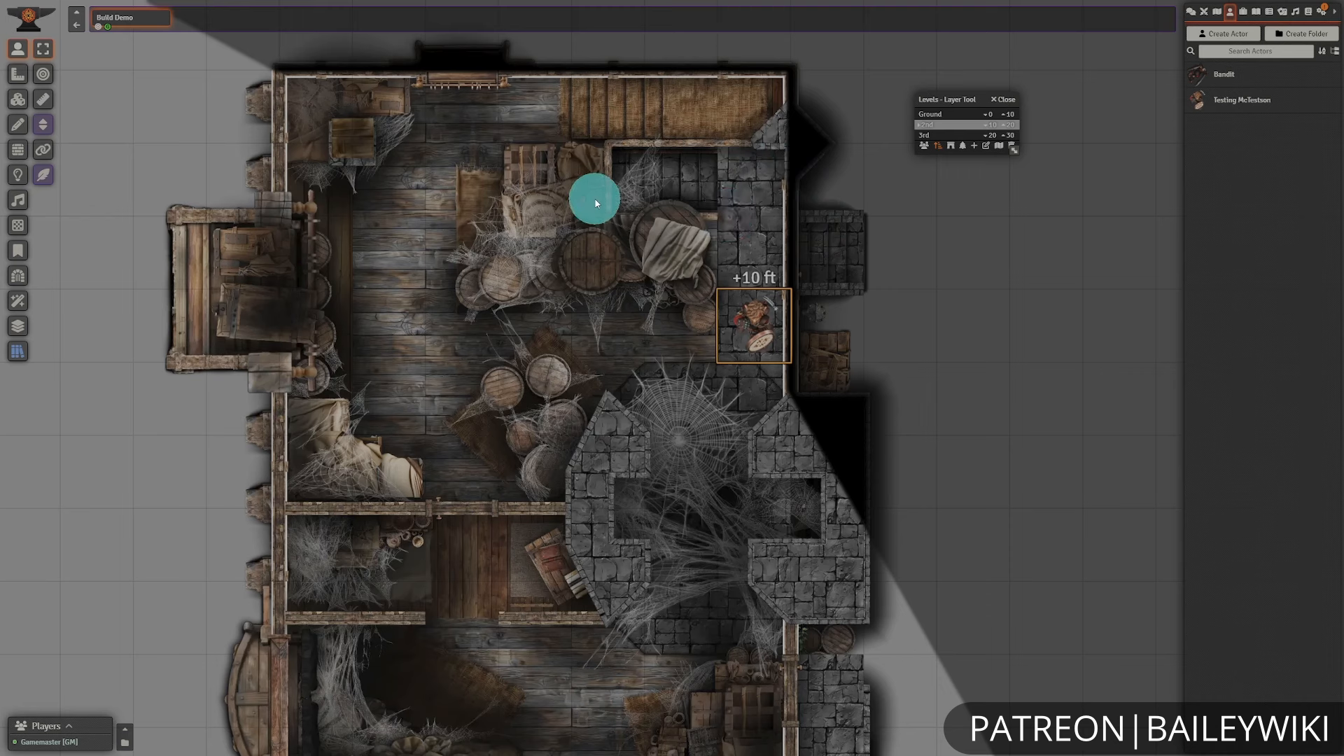
key(Up)
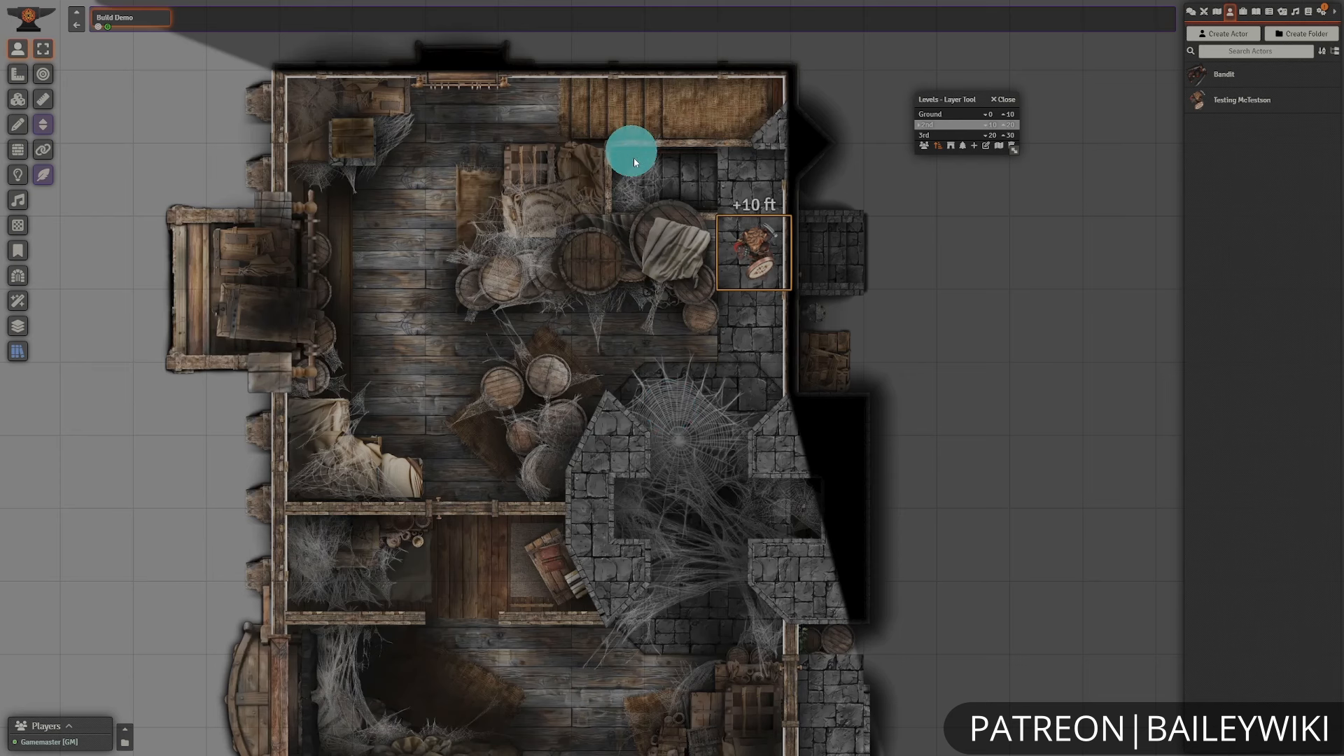
- Show the building's walls and examine their elevation ranges on the 2nd and 3rd levels
scroll(915, 360, down, 3)
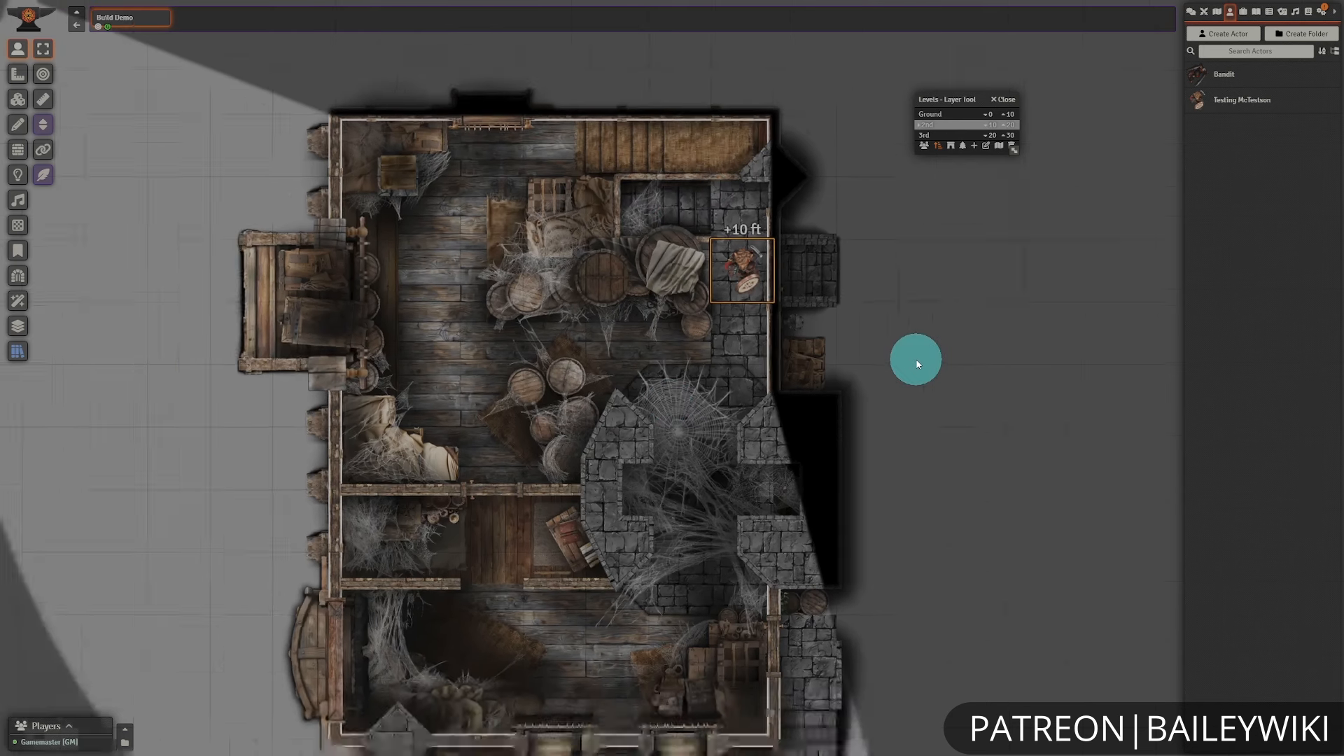
click(865, 347)
drag(901, 370, 914, 324)
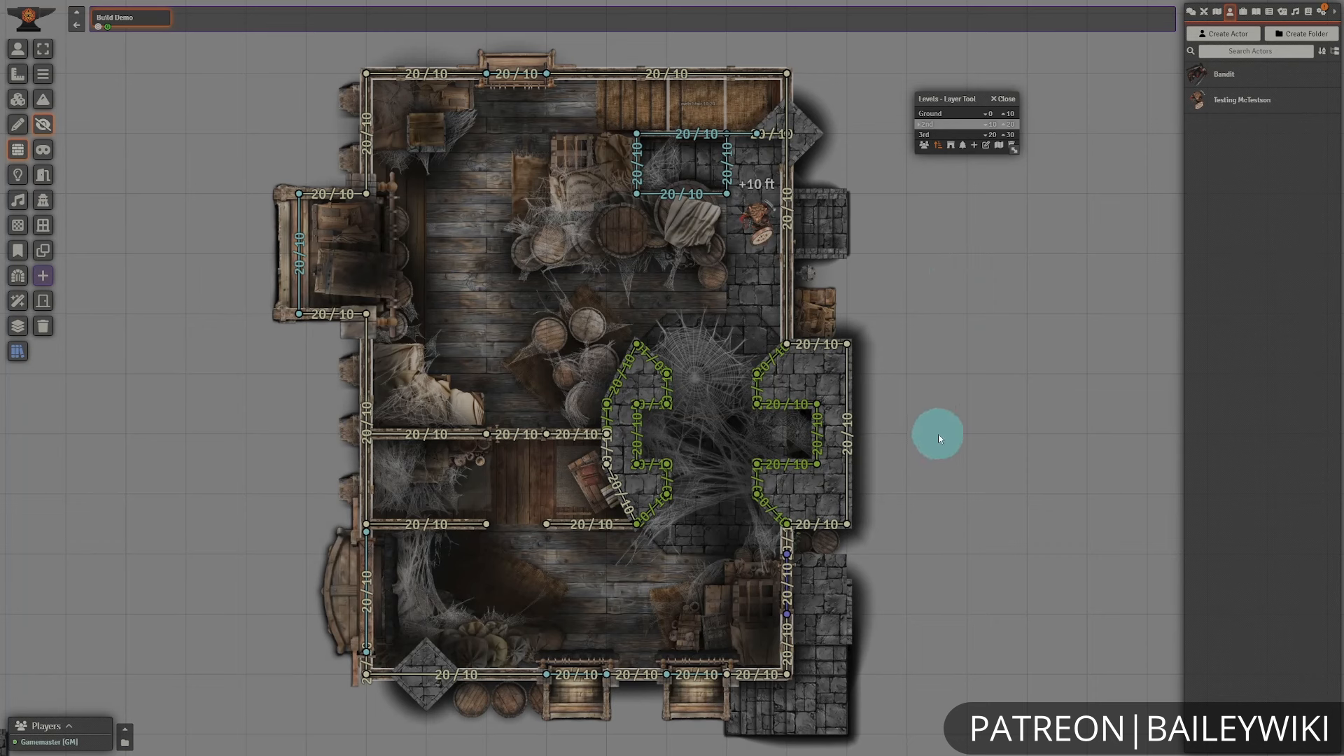
click(946, 134)
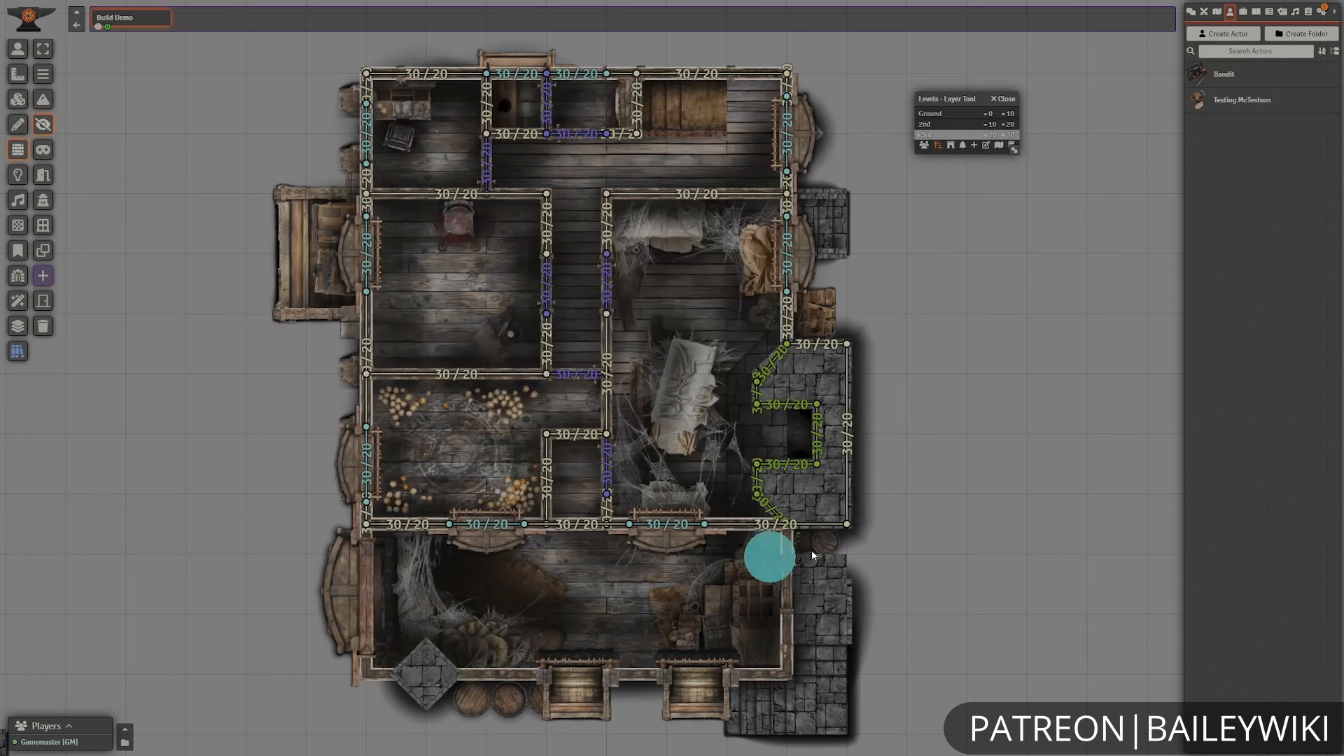
click(952, 125)
- Switch to the drawing controls and compare the stair areas marked on the Ground and 2nd levels
click(18, 124)
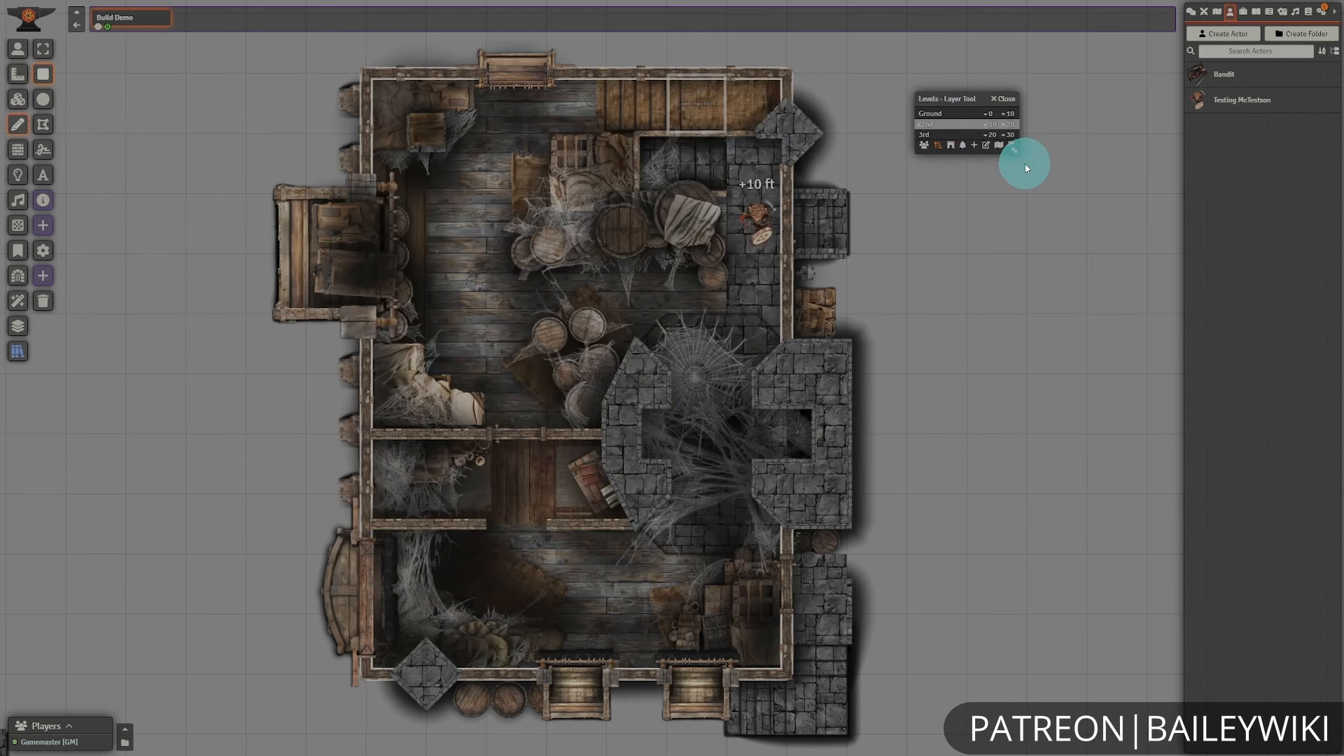
click(950, 115)
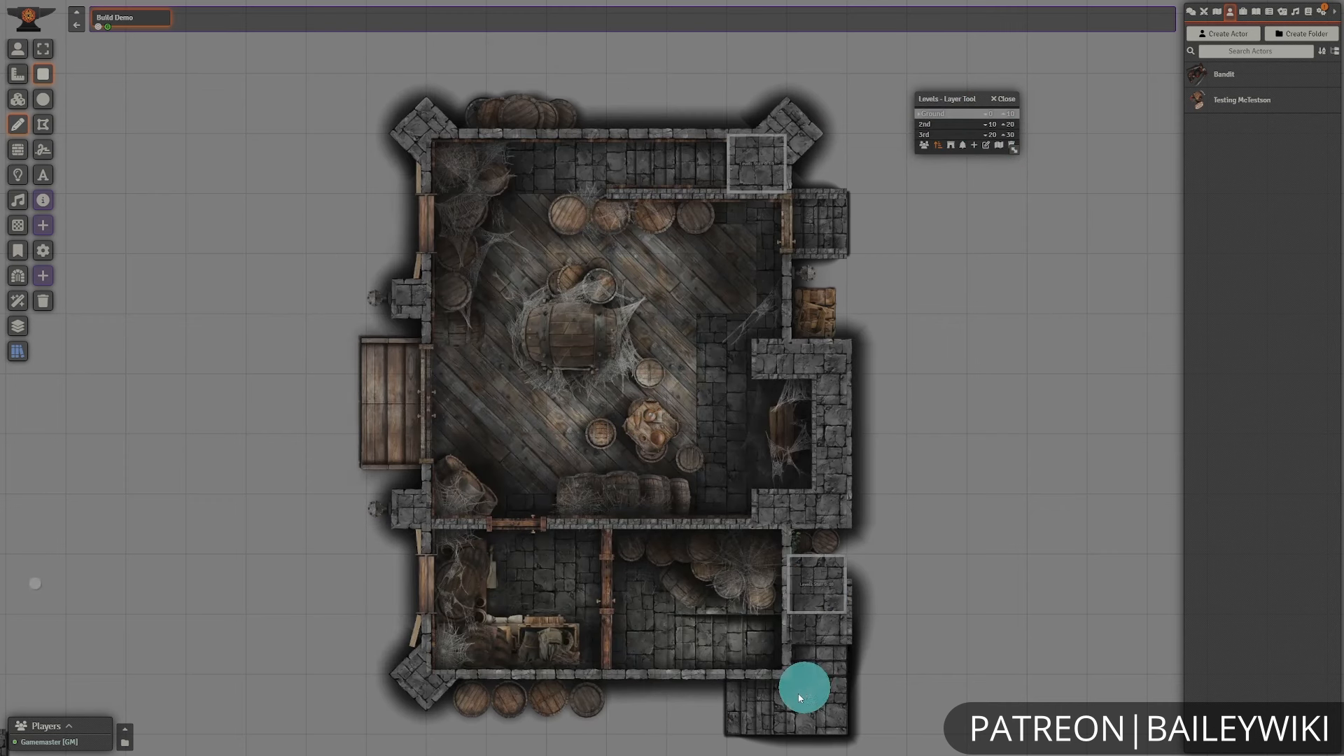
click(938, 124)
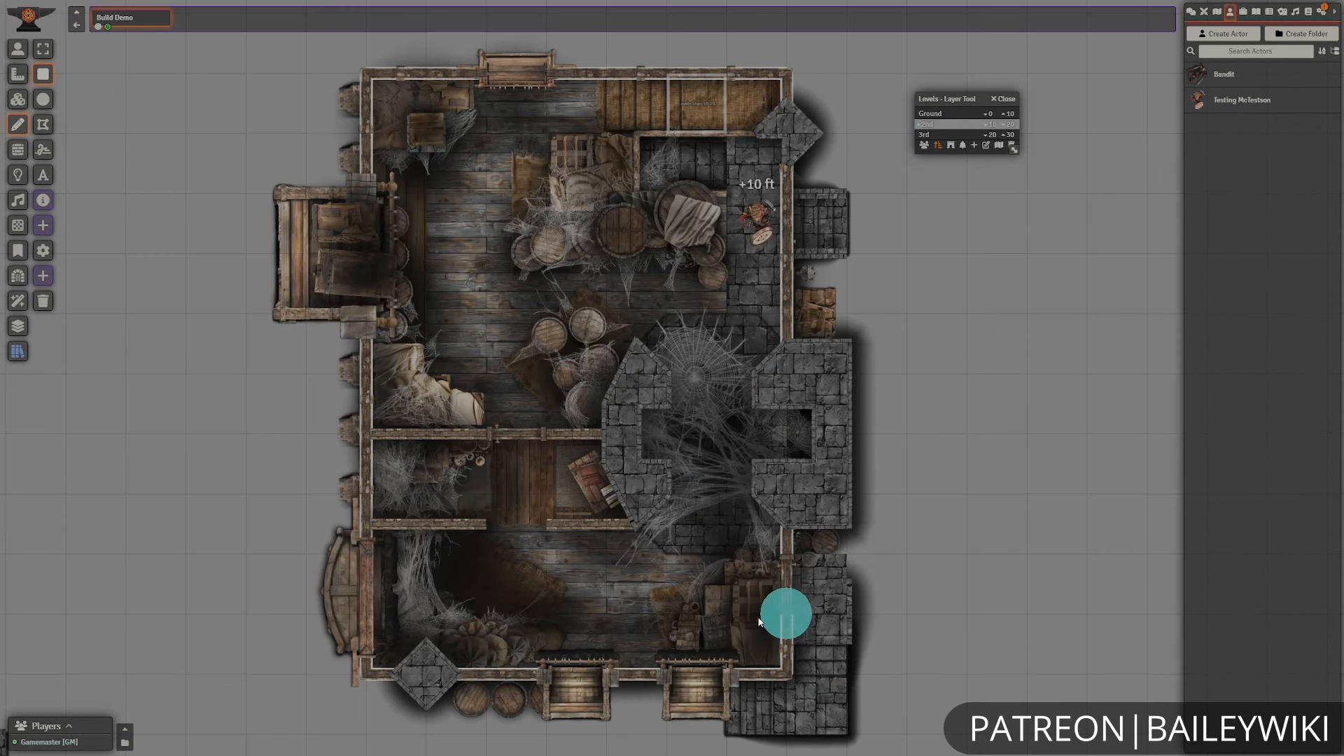
drag(906, 420, 968, 443)
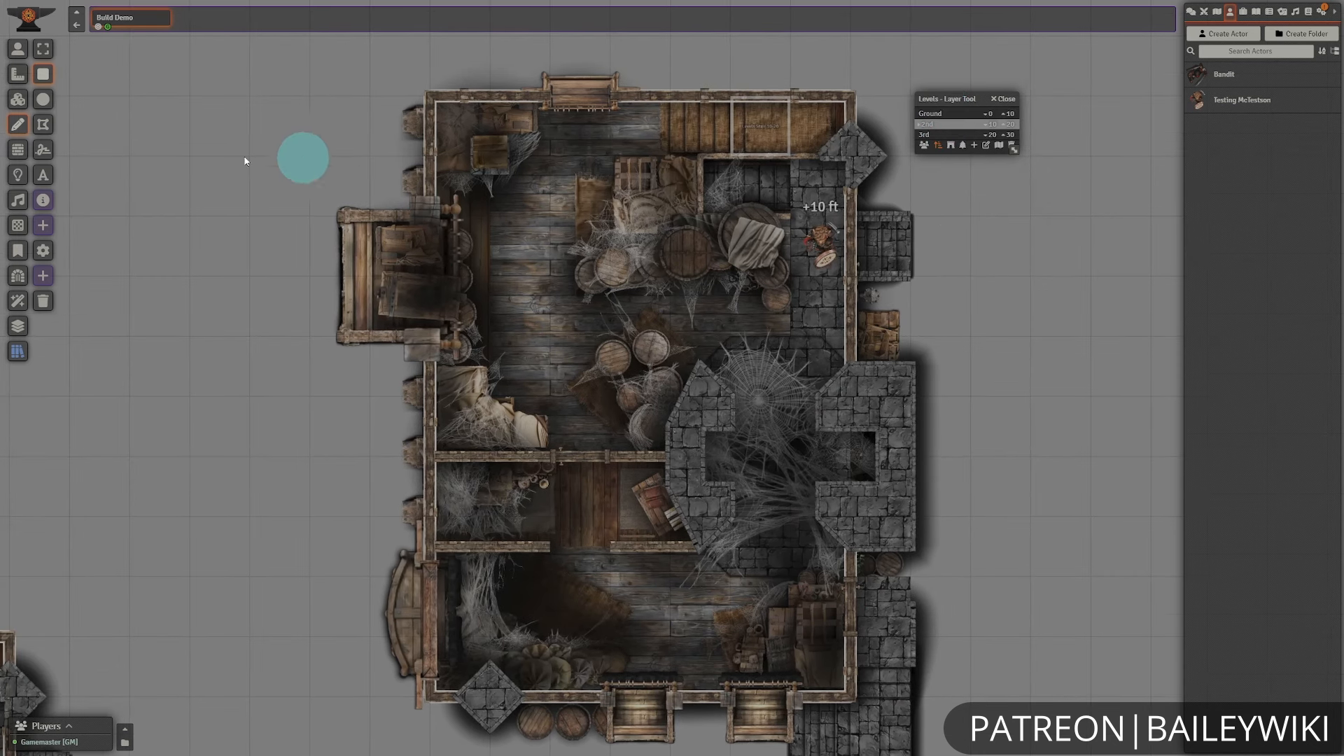
click(933, 121)
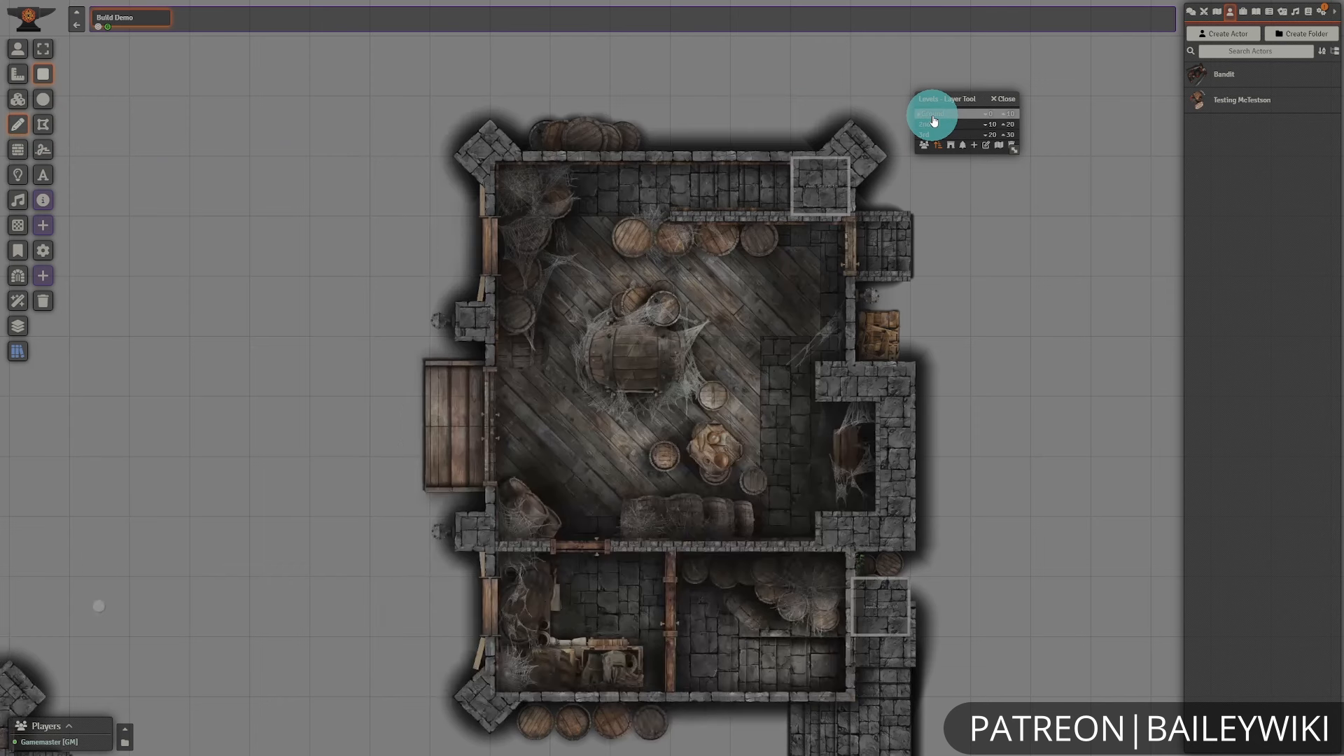
drag(1020, 319, 999, 280)
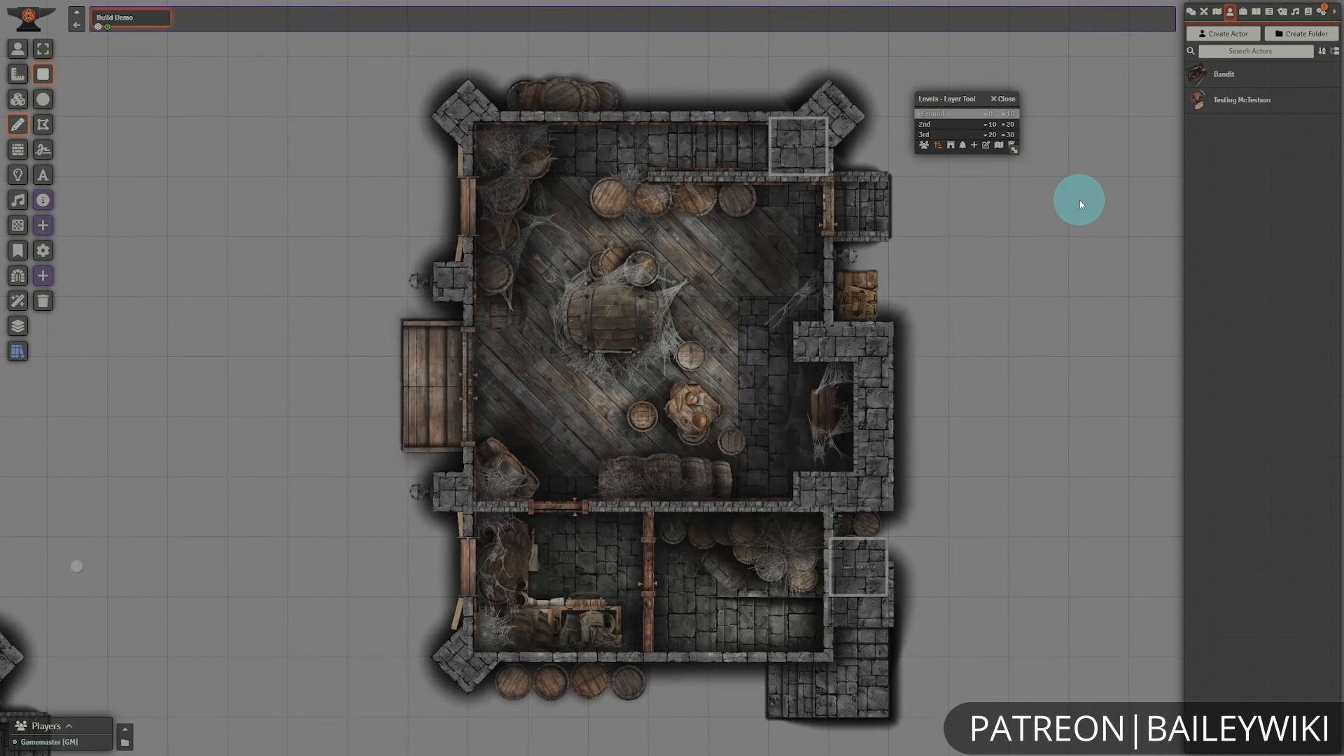
click(960, 124)
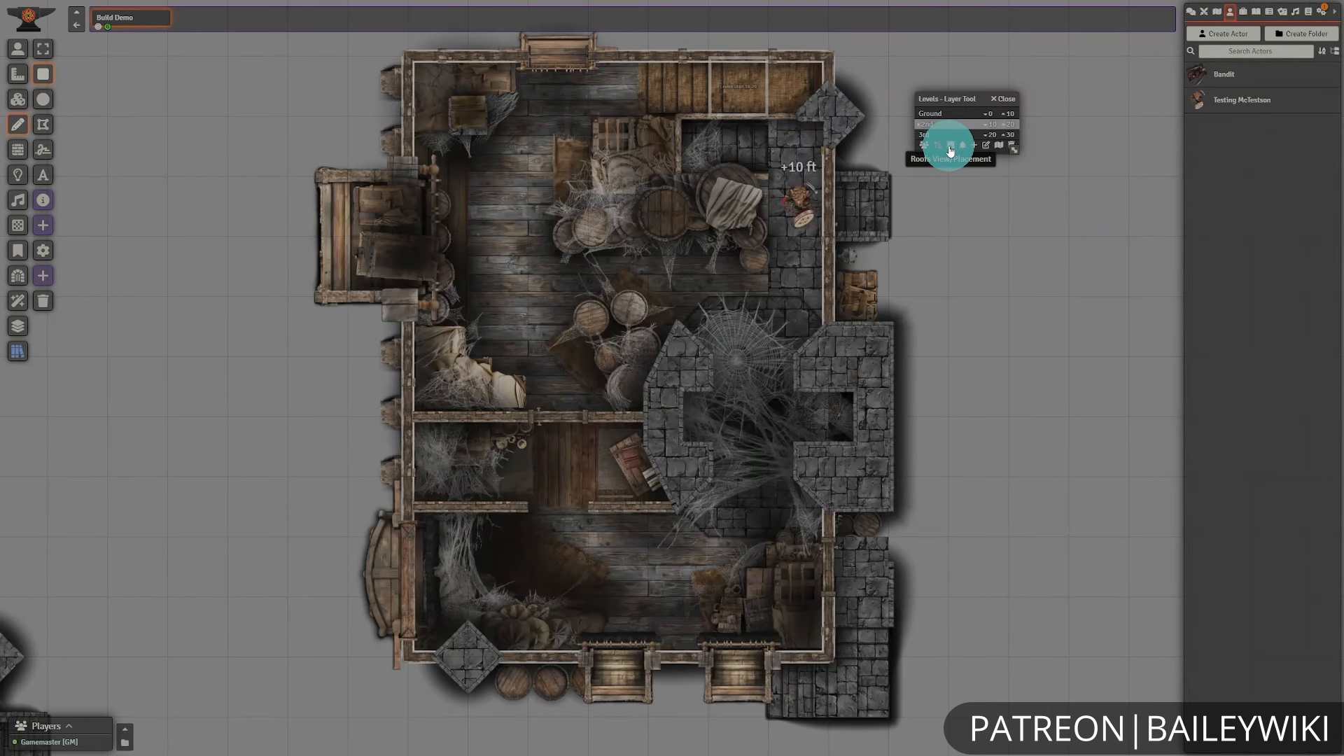
- Enable roof placement on the 2nd level and place the roof-08-c99-window-01a.webp preset over the building's west bay
click(949, 147)
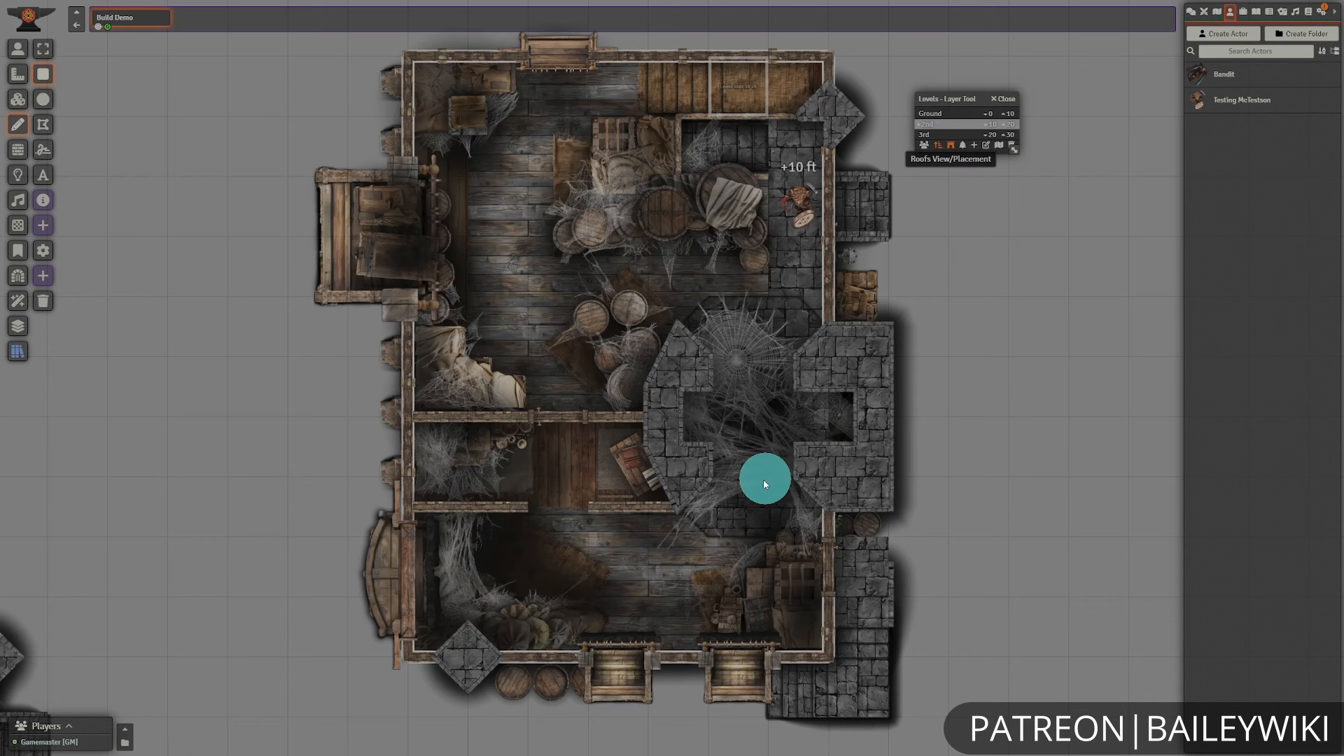
scroll(945, 454, down, 2)
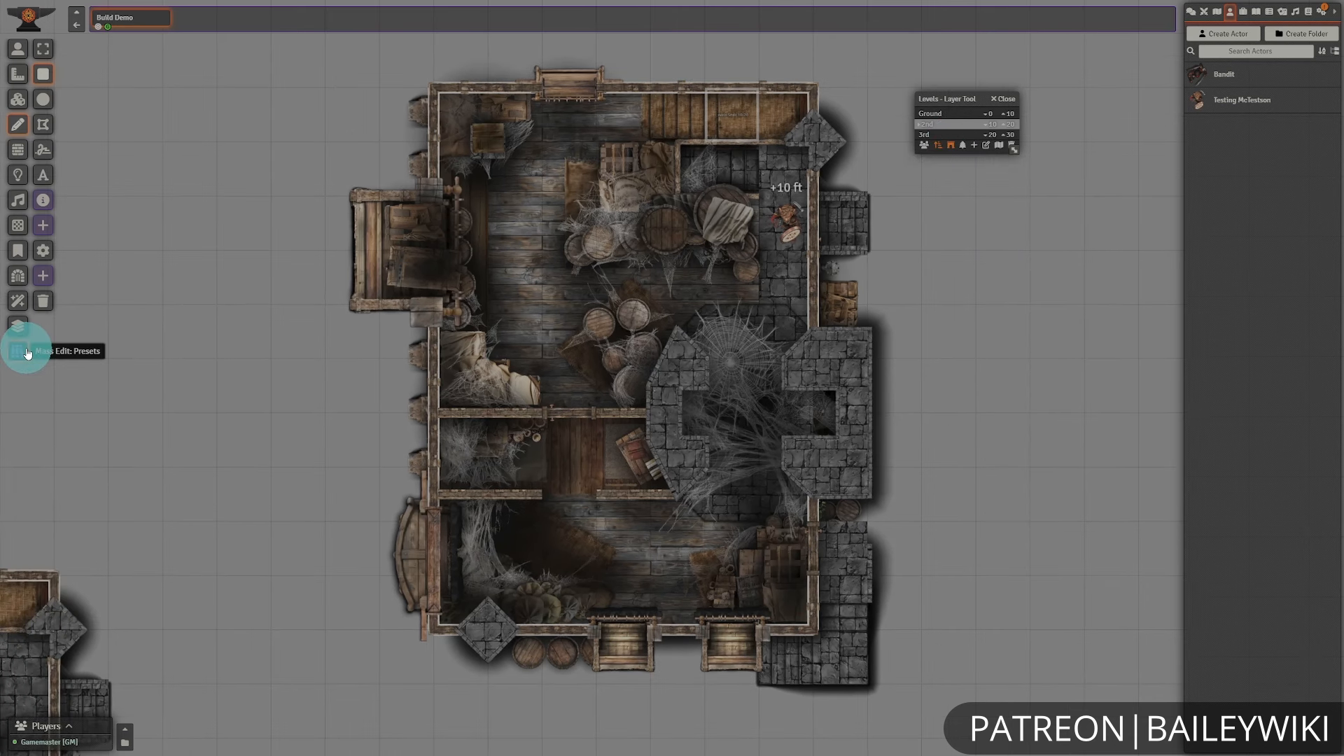
click(28, 352)
click(145, 213)
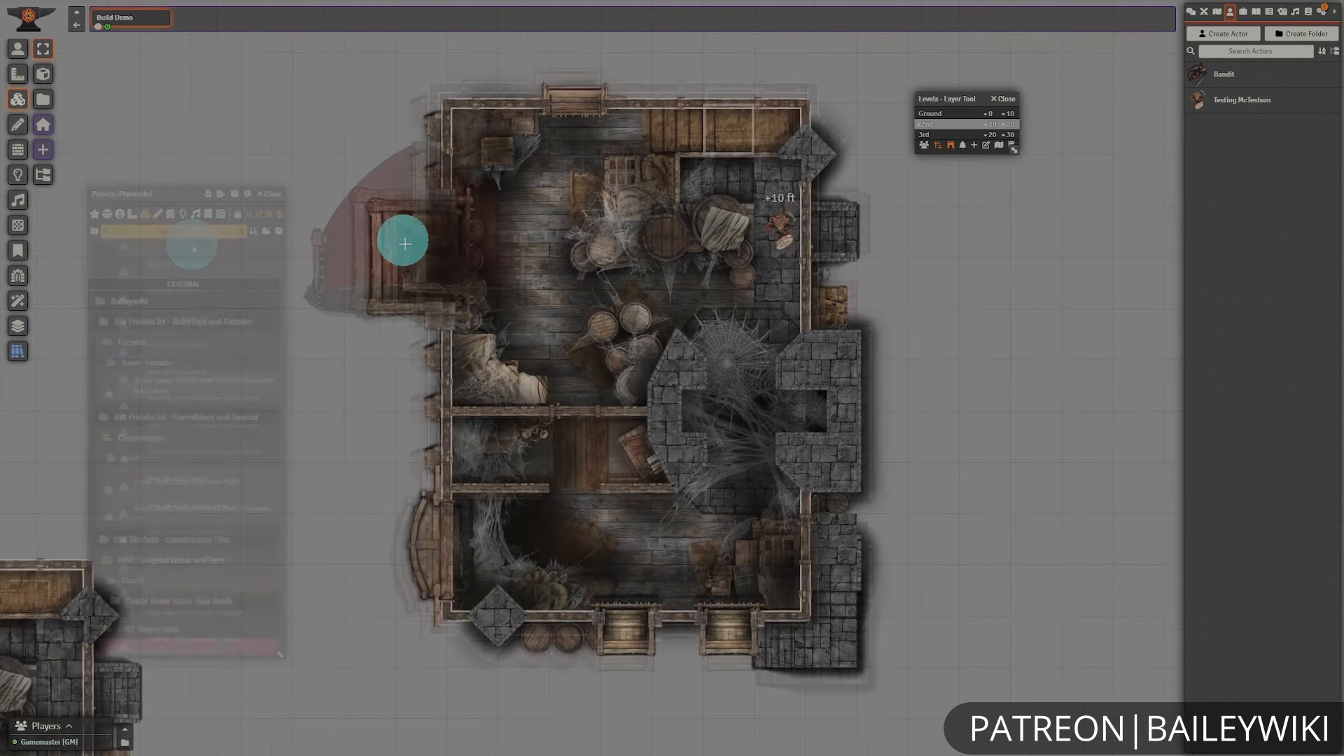
drag(399, 240, 553, 321)
scroll(427, 259, down, 5)
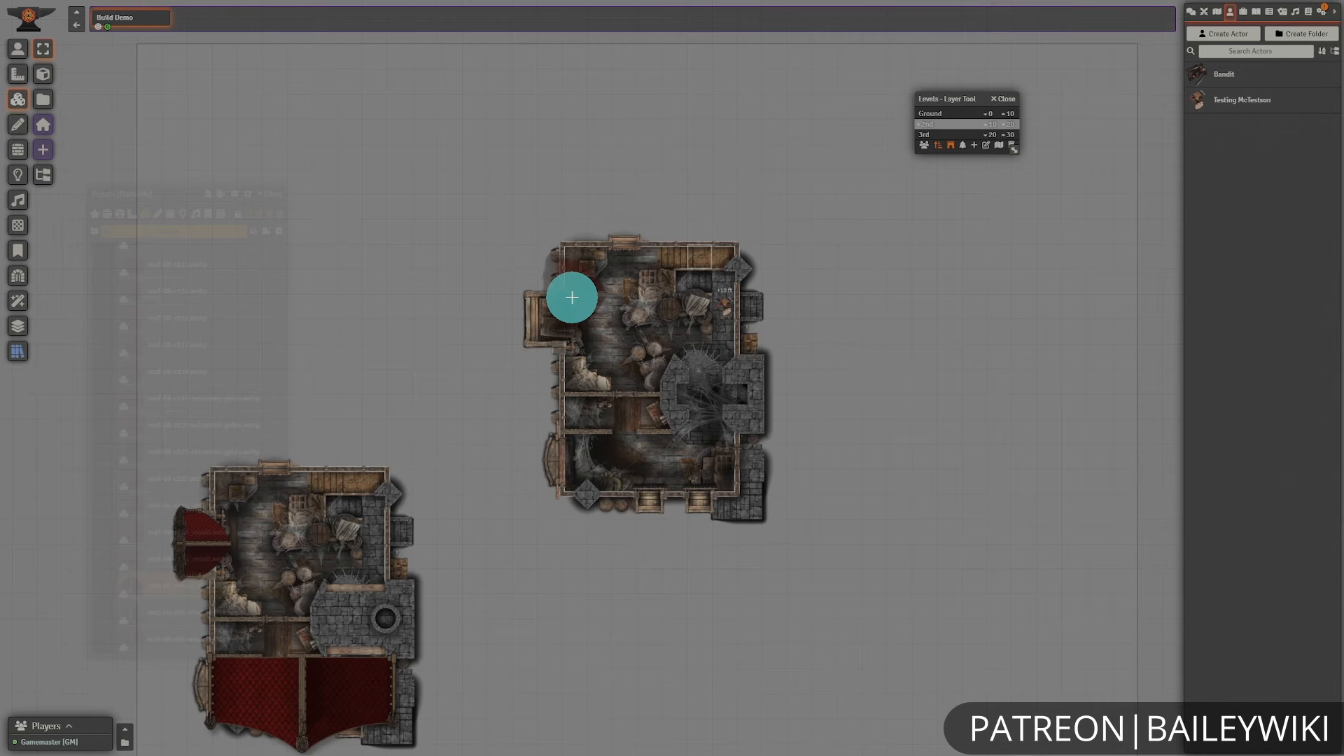
scroll(547, 314, up, 5)
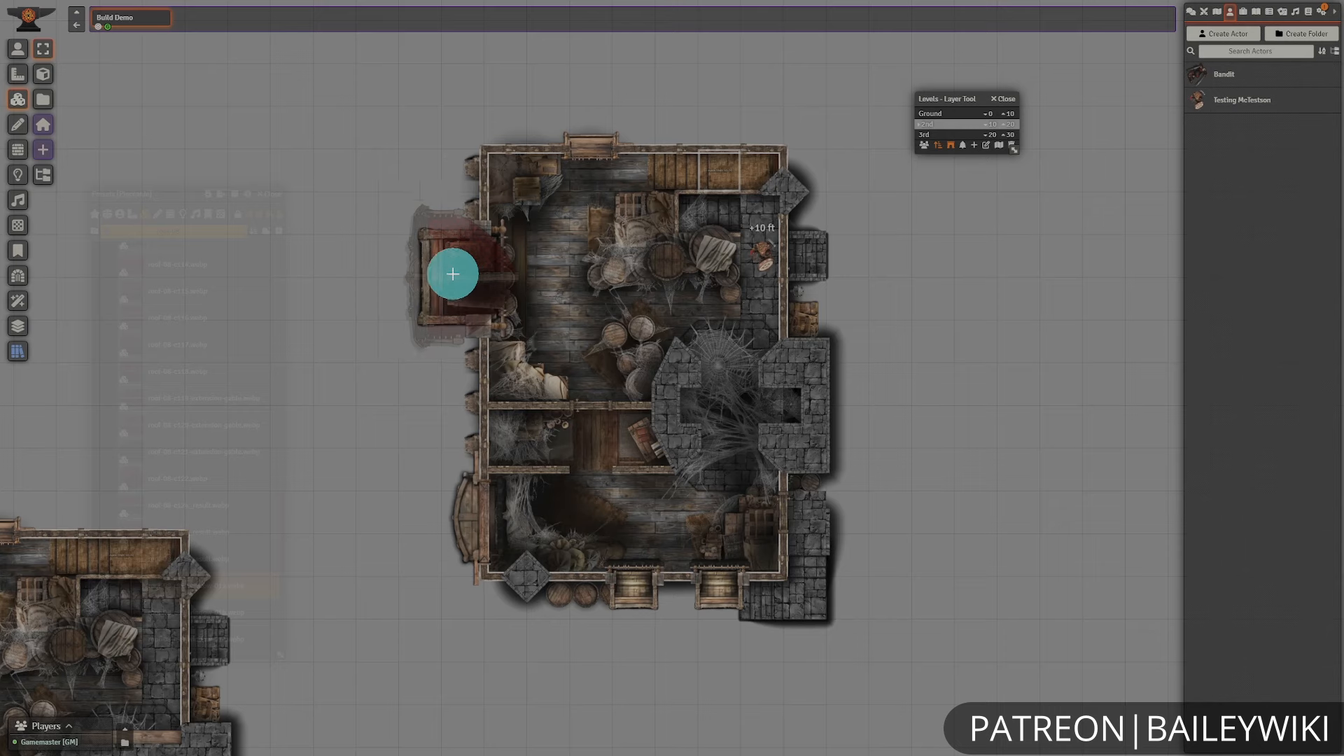
click(453, 274)
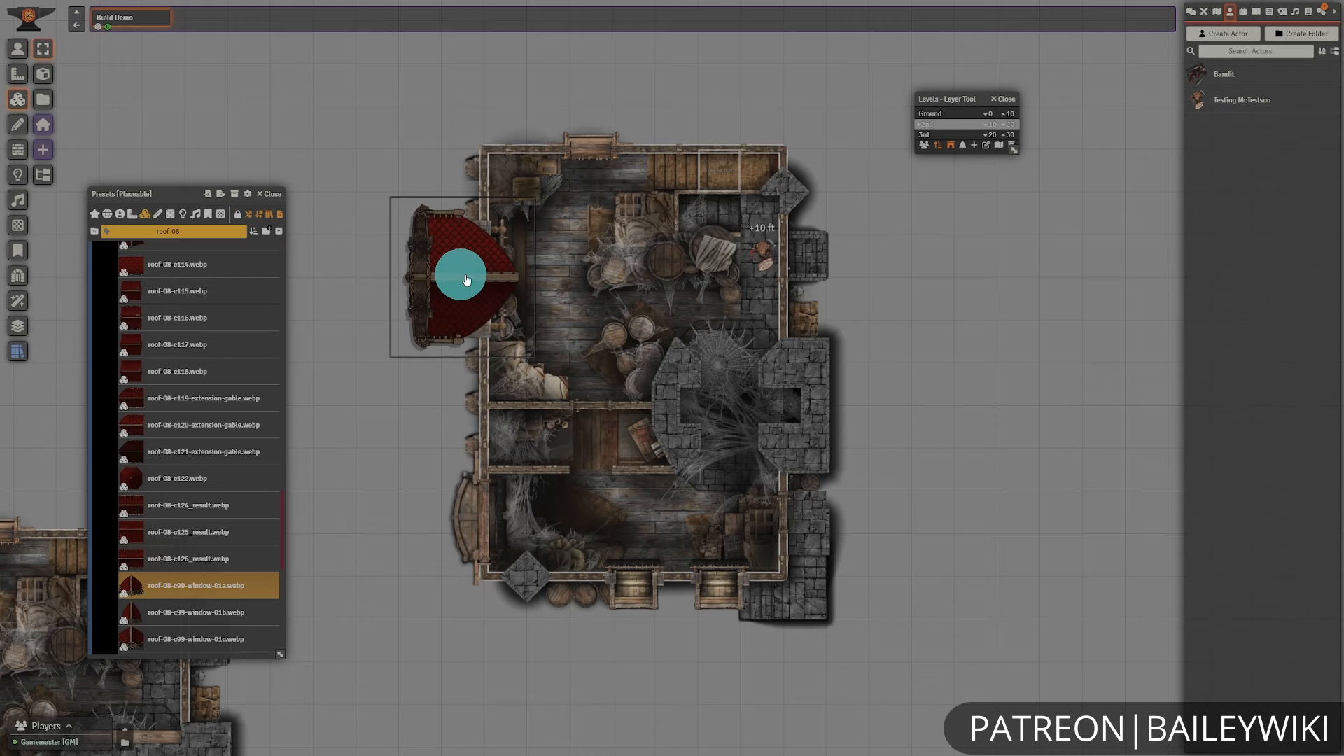
- Toggle the roof view off and on, and check the bay roof tile's overhead and levels settings
click(949, 145)
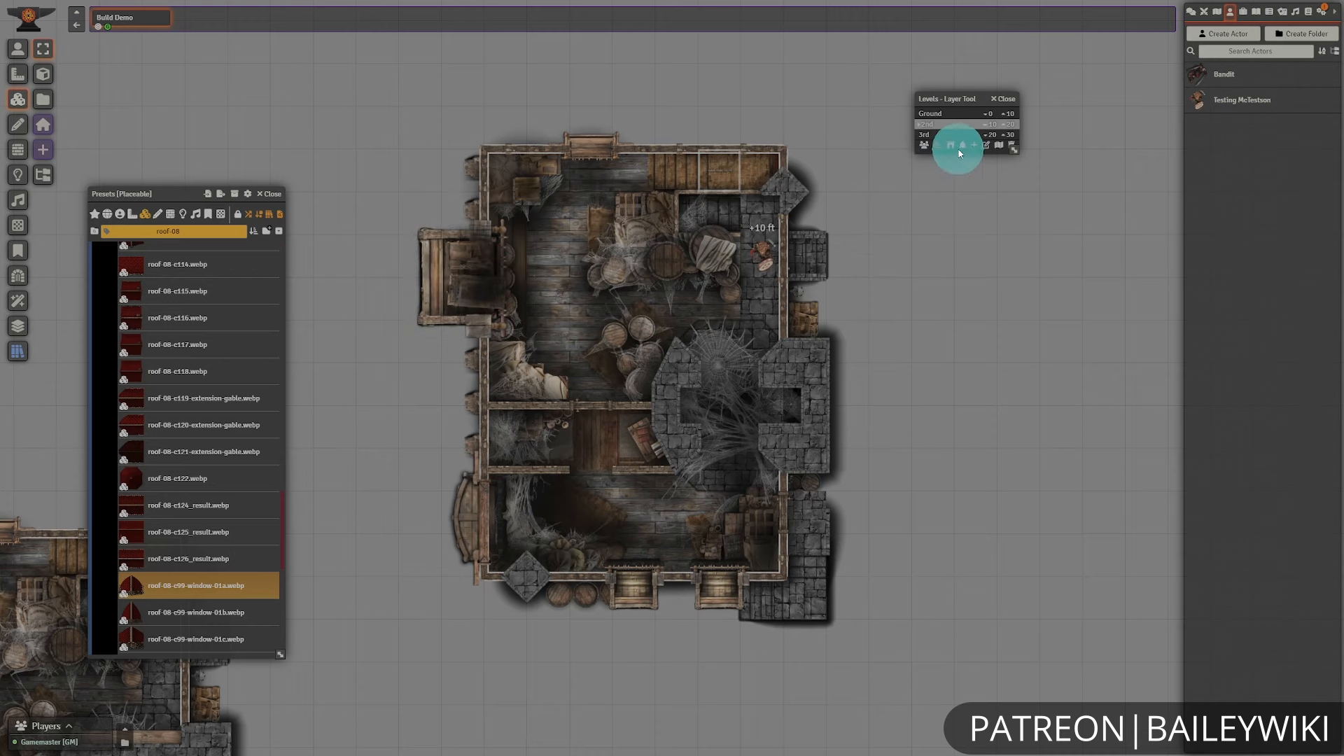
click(459, 250)
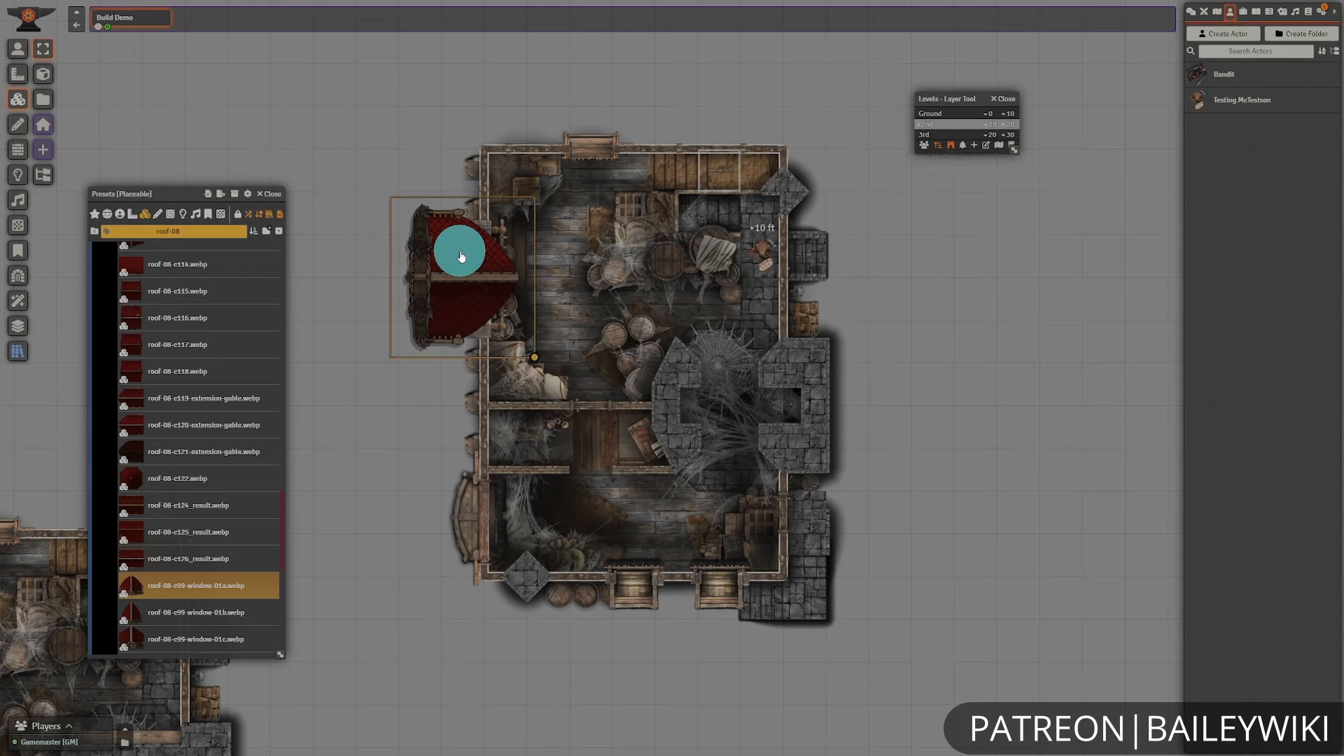
double_click(448, 271)
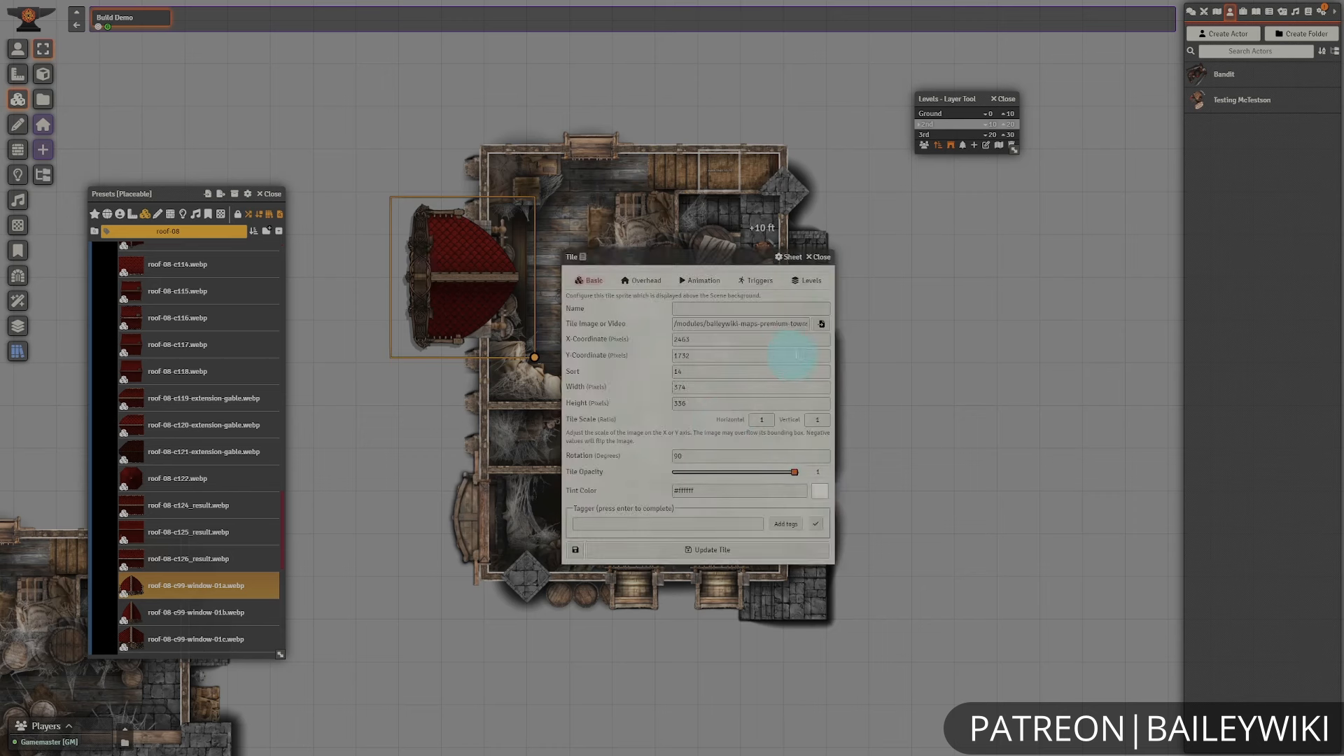
click(637, 283)
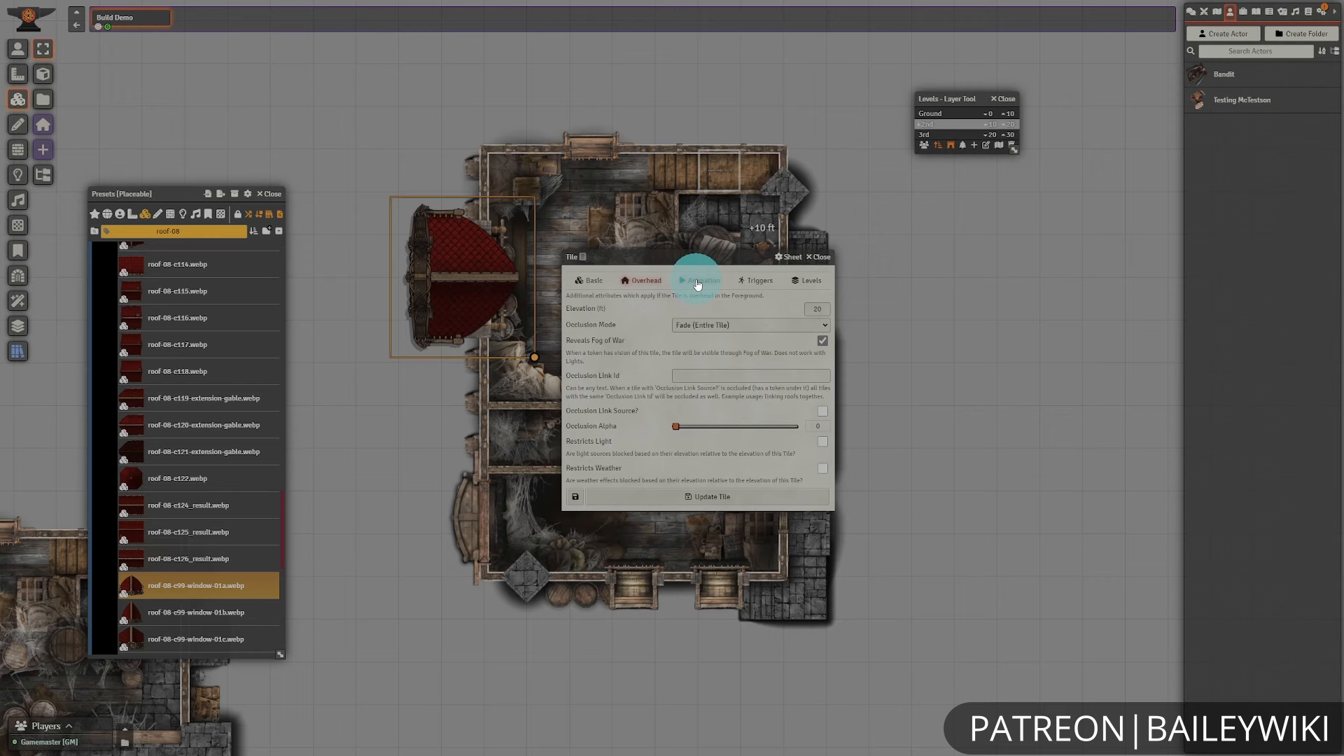
click(809, 281)
click(821, 258)
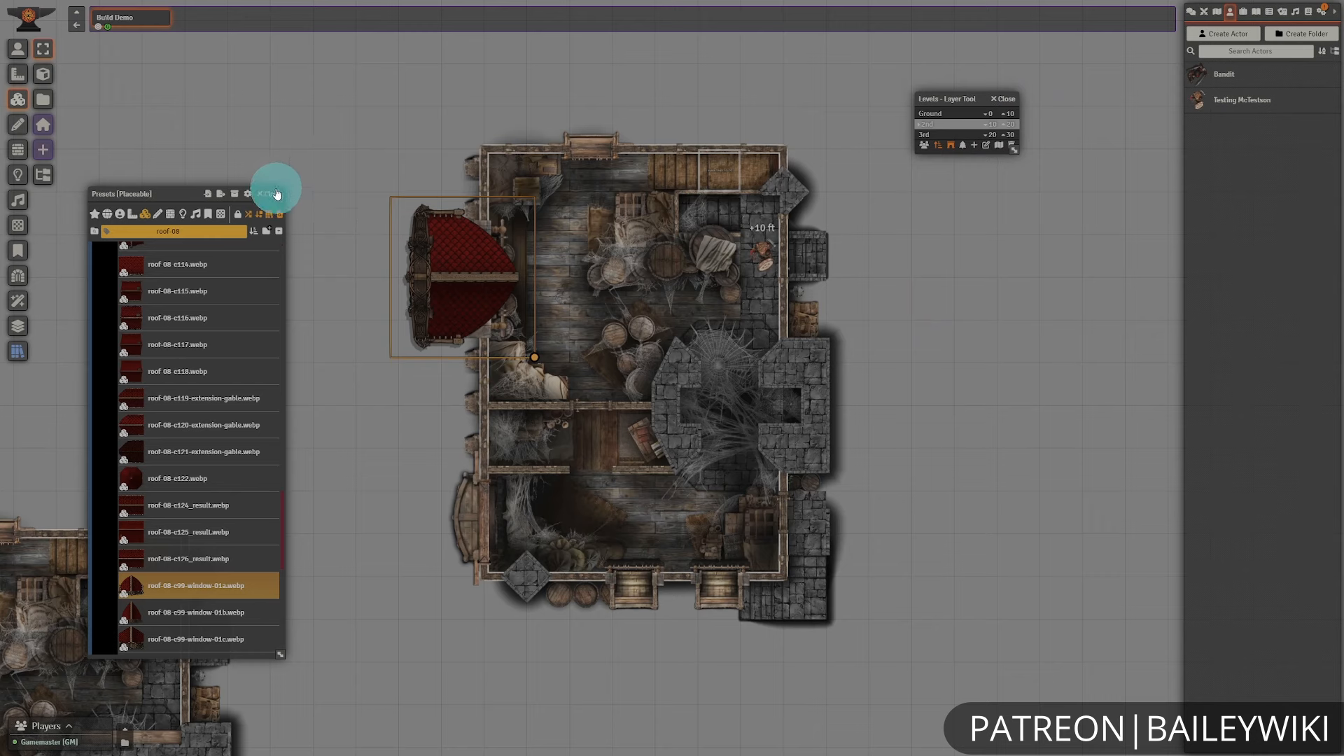
- Reopen the bay roof tile's configuration and compare its height range with its overhead elevation
double_click(409, 224)
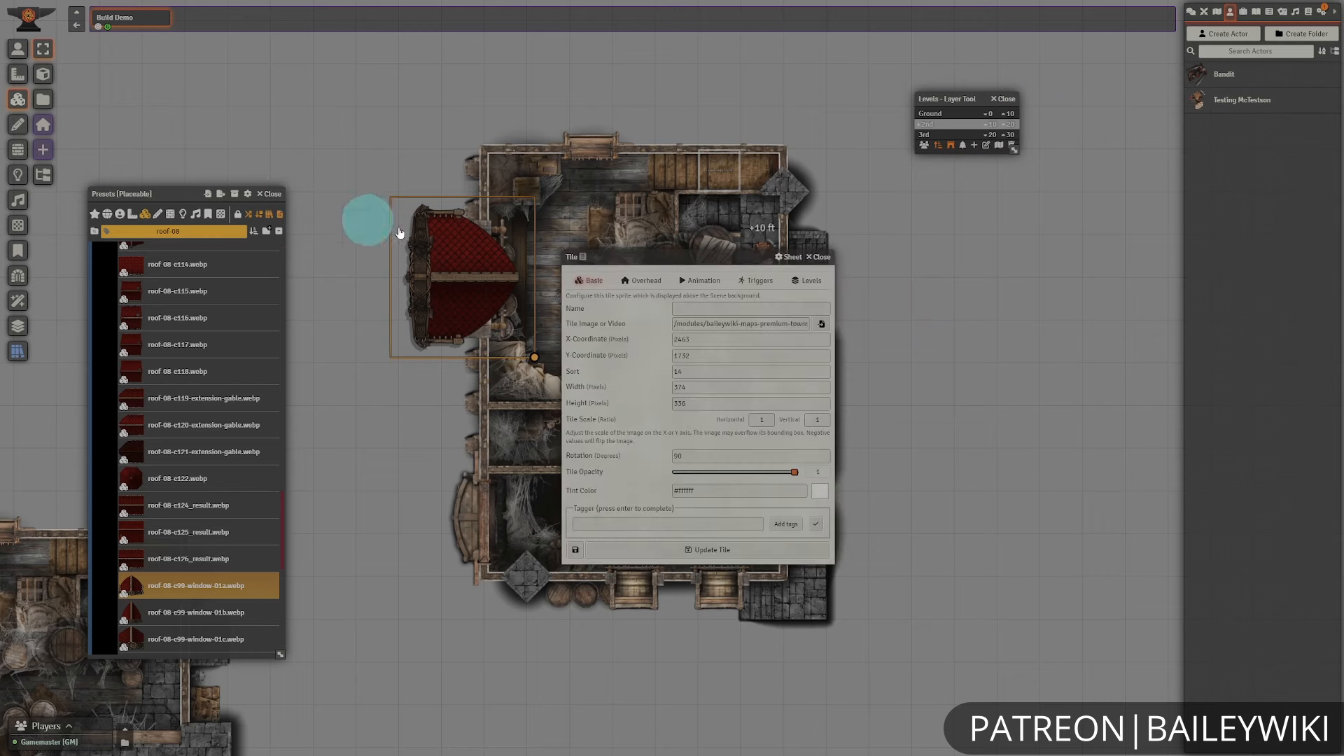
click(834, 282)
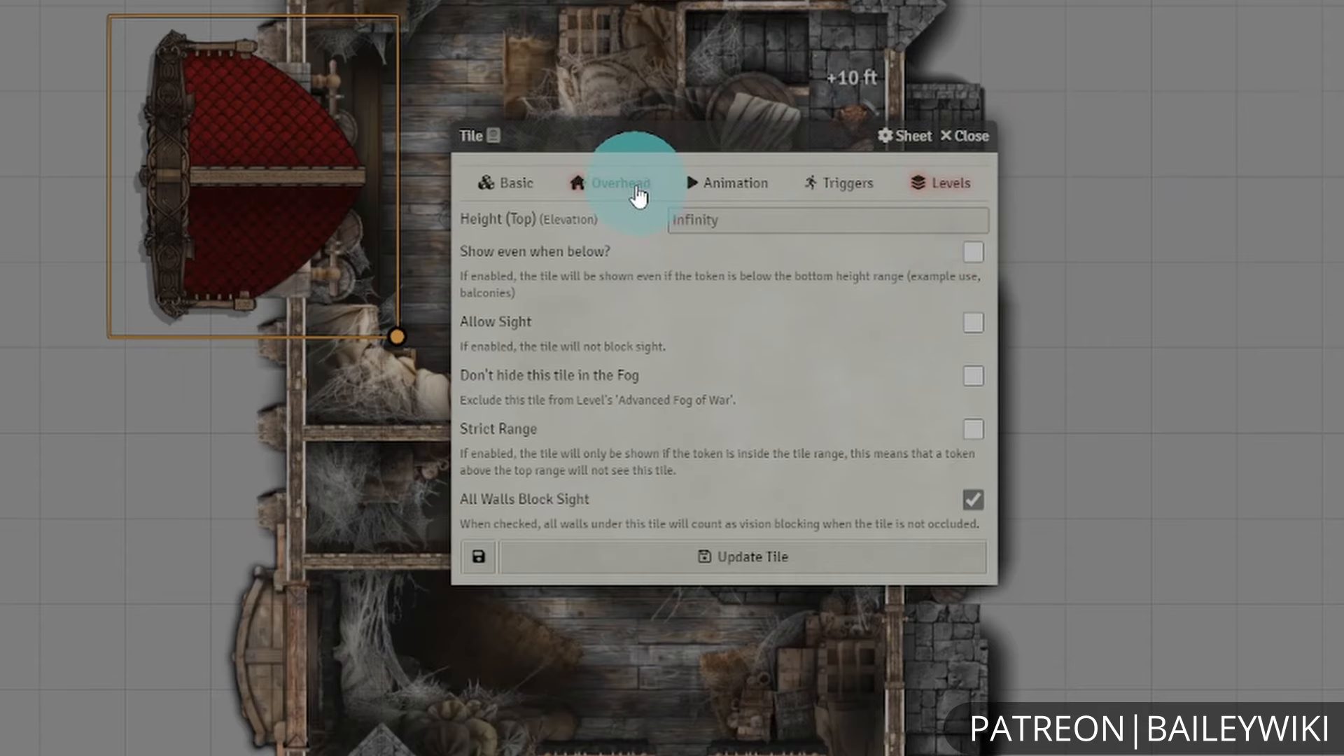
click(638, 196)
click(966, 136)
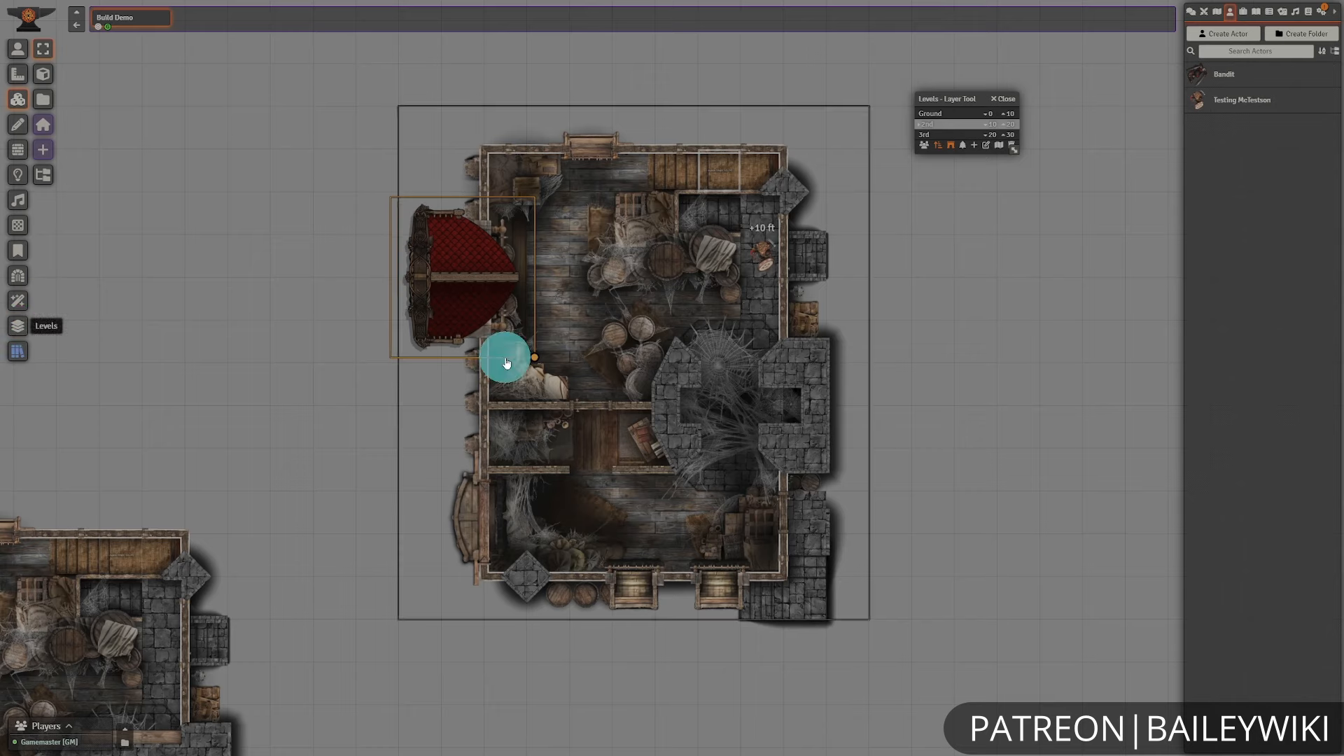
- Search the presets for "roofs tudor" and place bw-roofs-pitched-tudor-02b-colorable.webp over the main building on the 3rd level
click(17, 352)
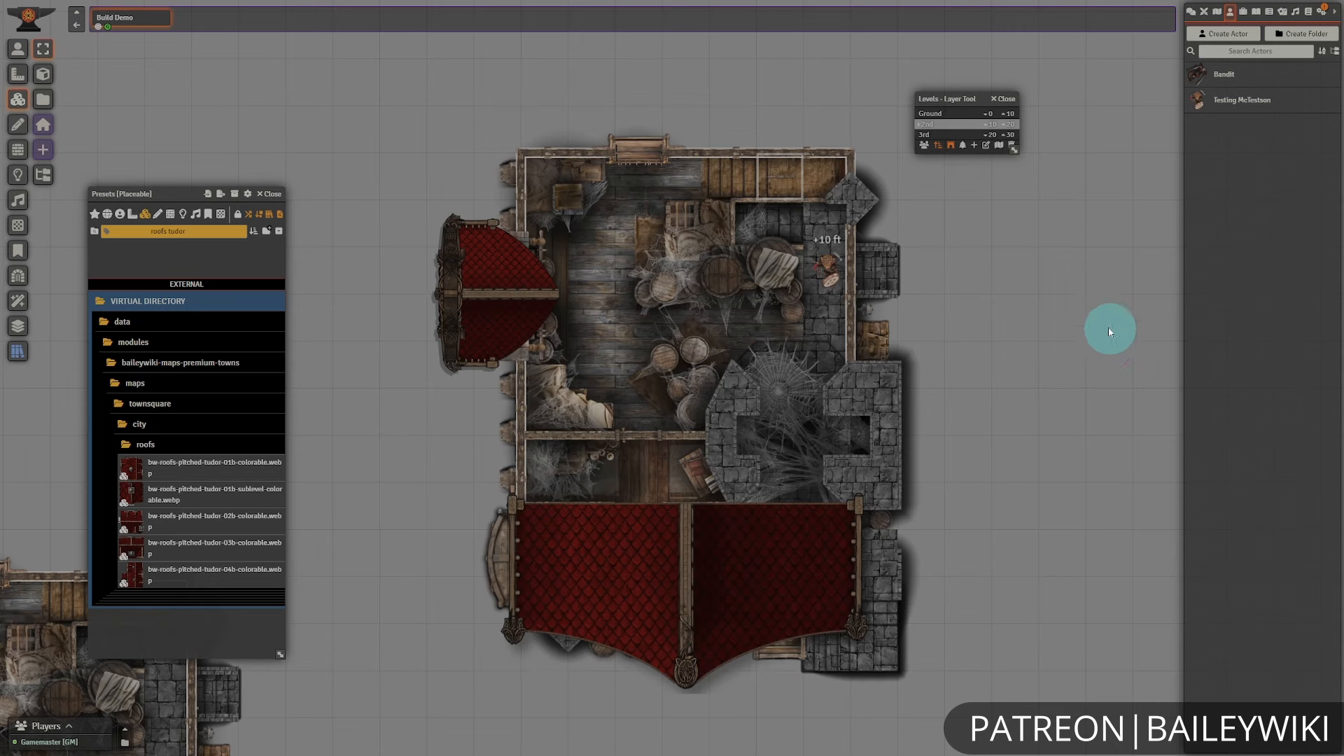
click(954, 135)
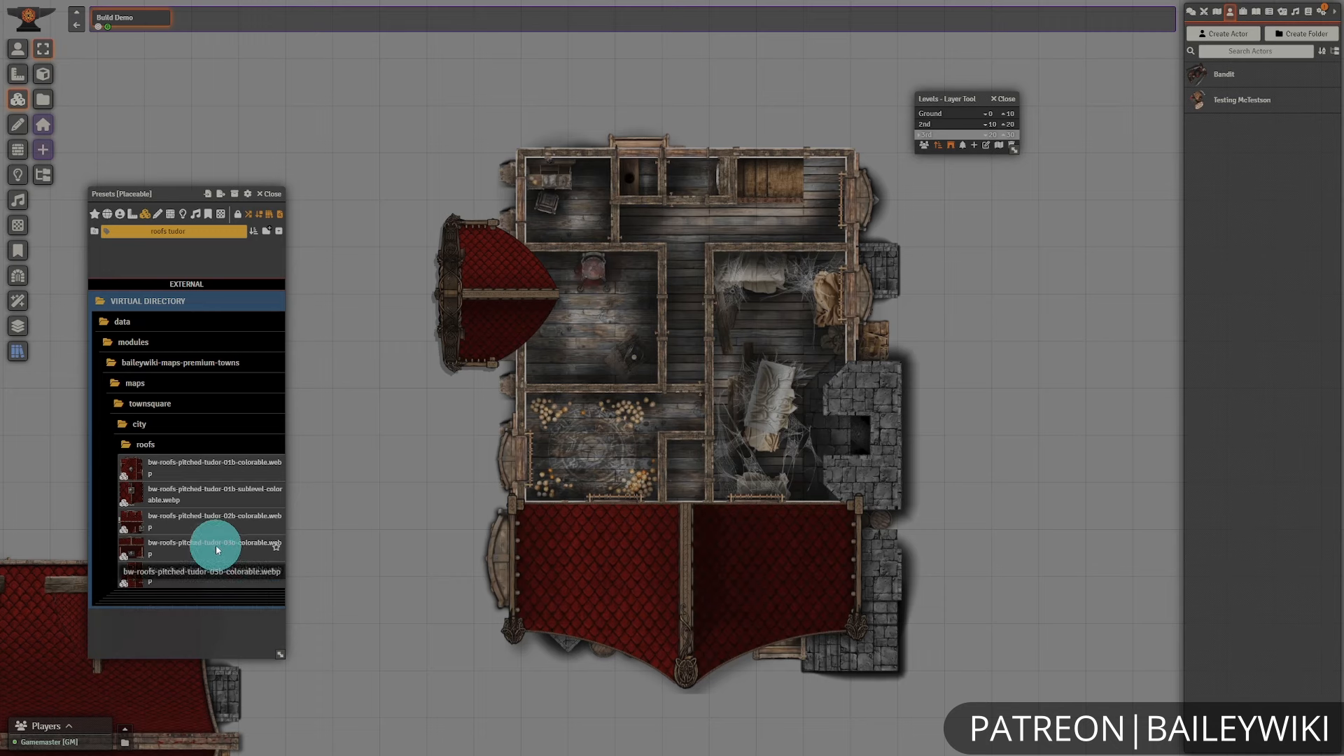
click(217, 519)
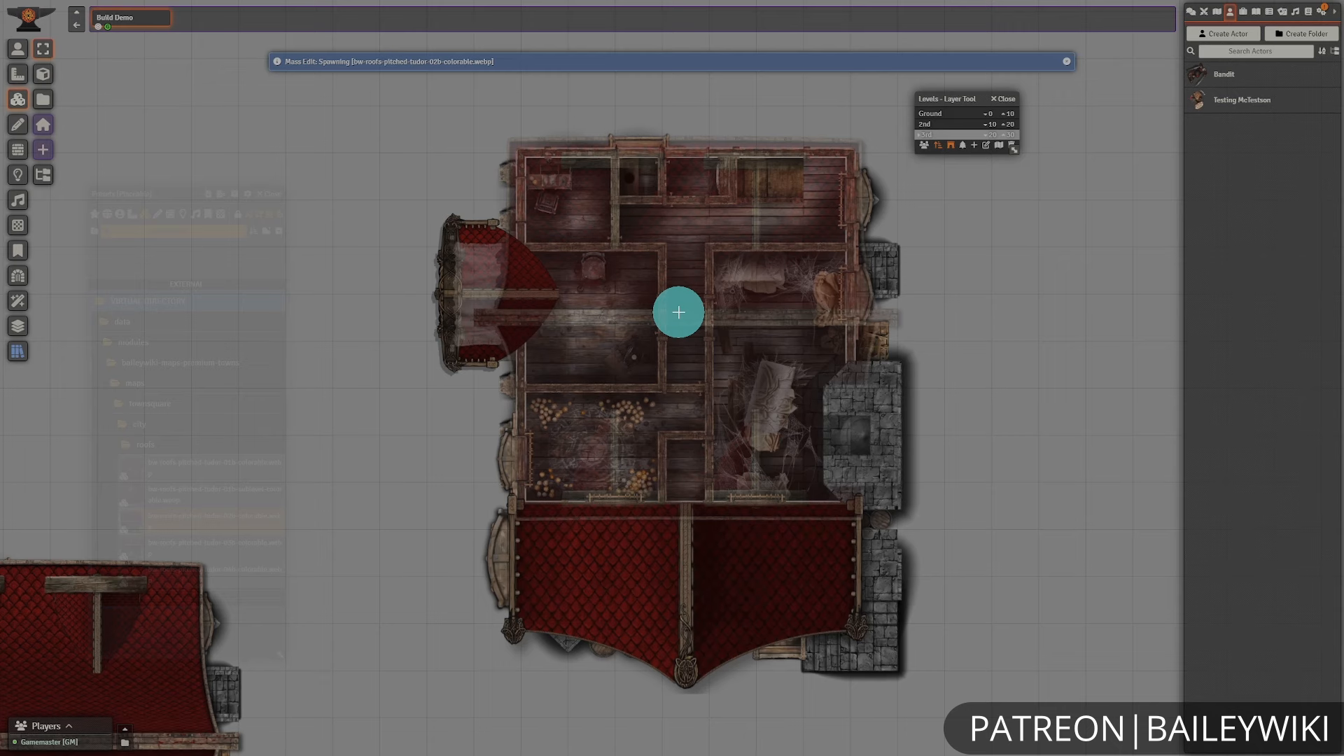
click(678, 312)
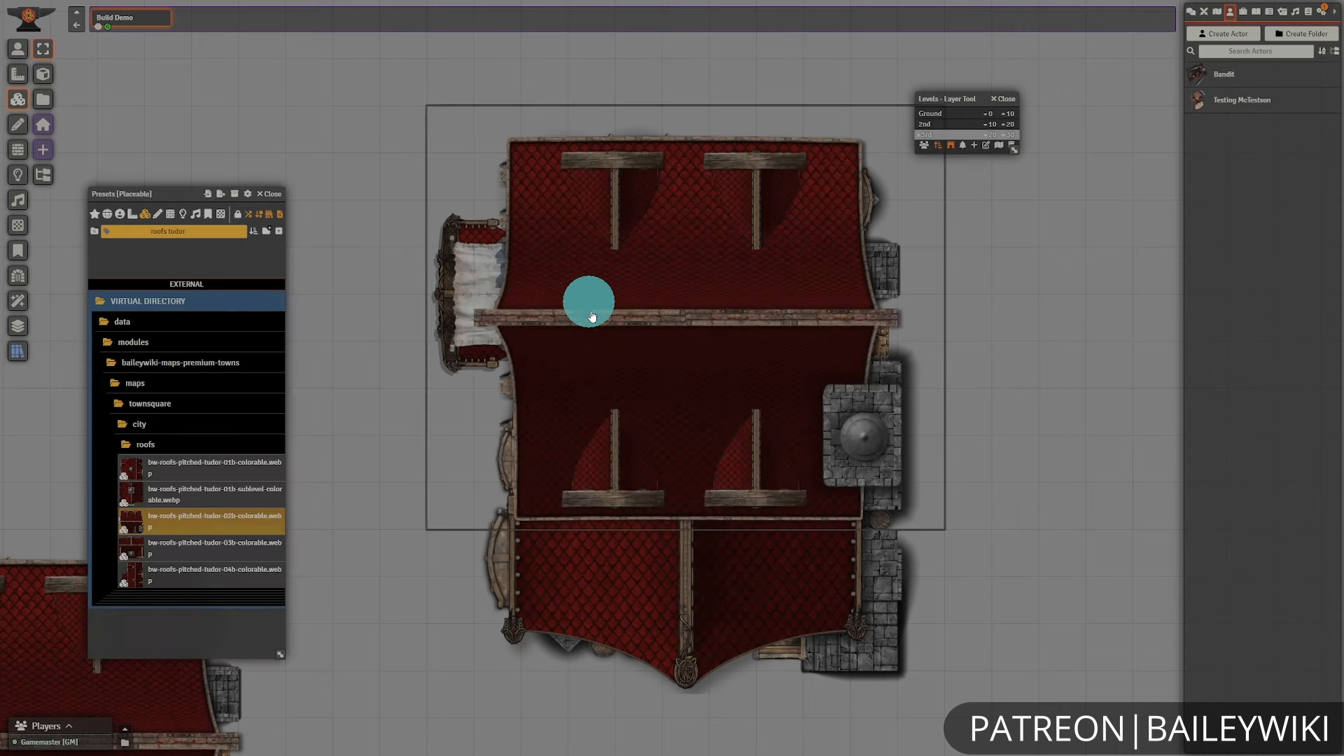
- Check the main roof tile's basic settings, and return to the token controls to view the roofed building
double_click(666, 300)
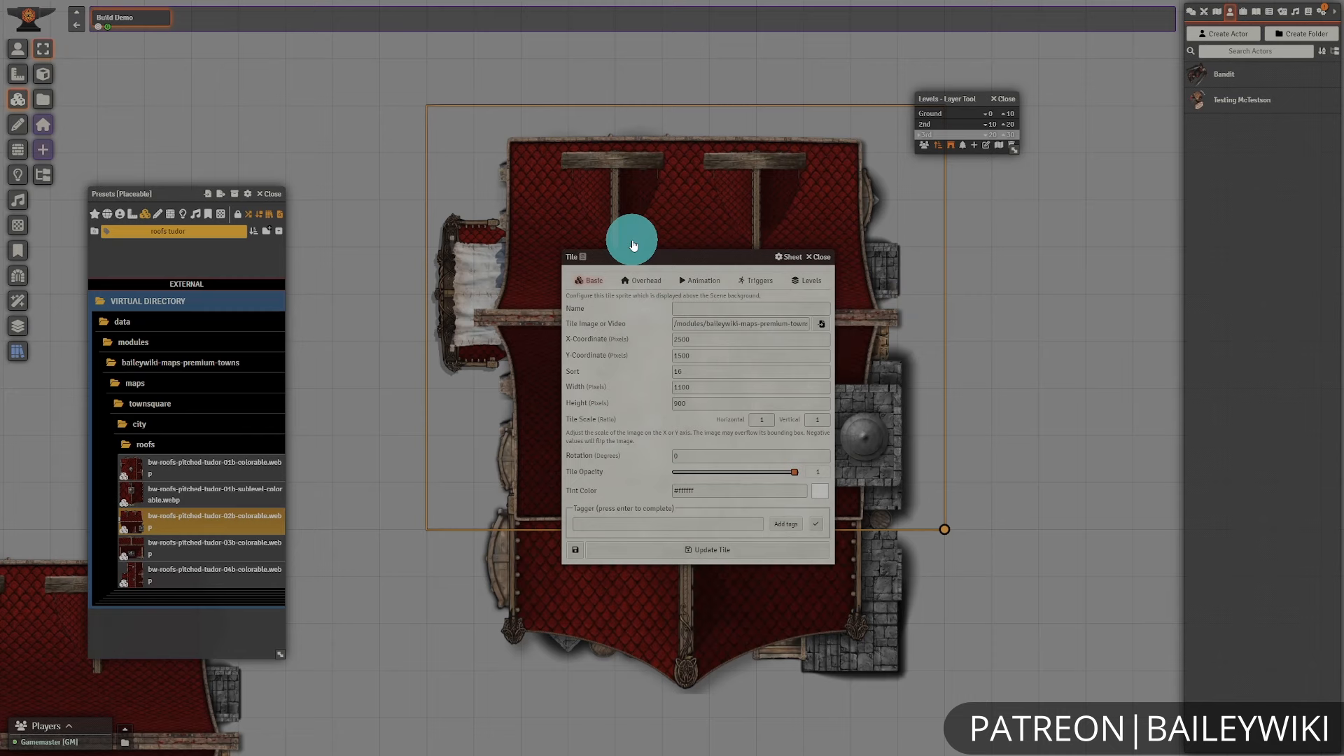
click(819, 257)
click(1078, 339)
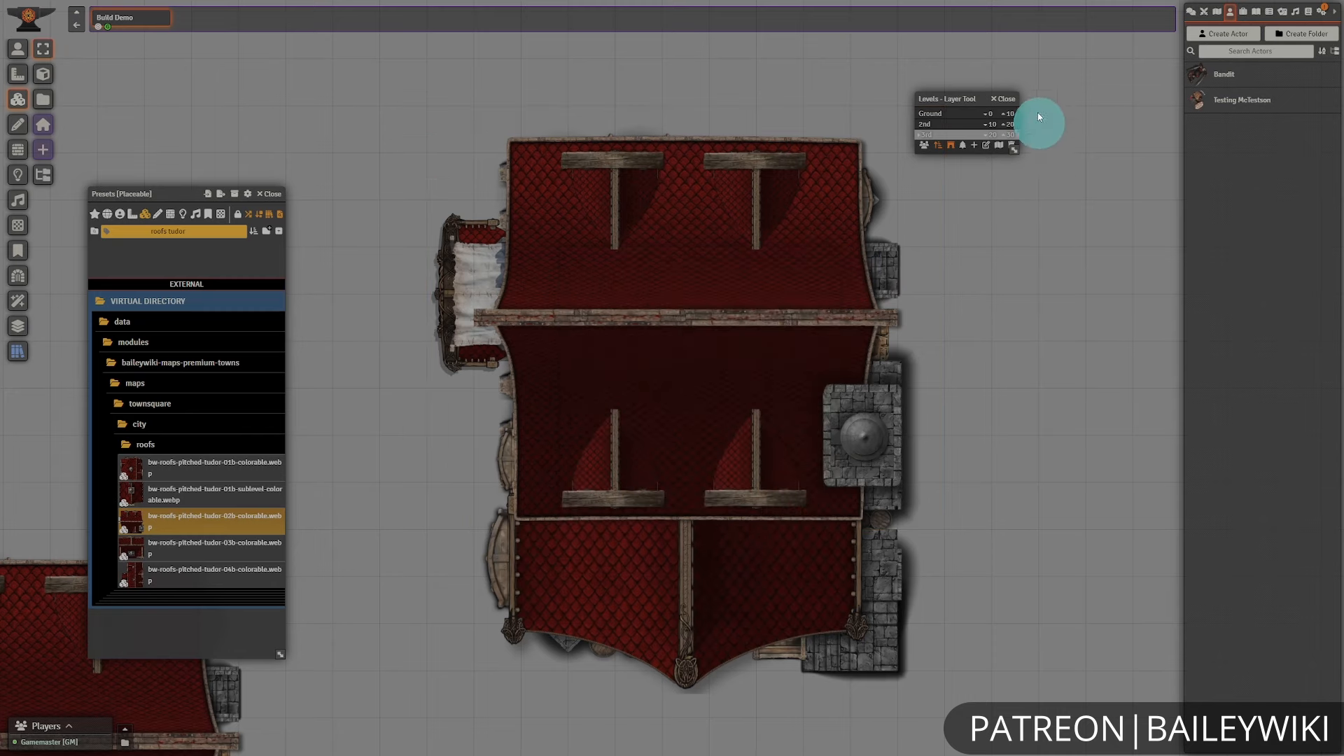
click(1004, 99)
click(17, 48)
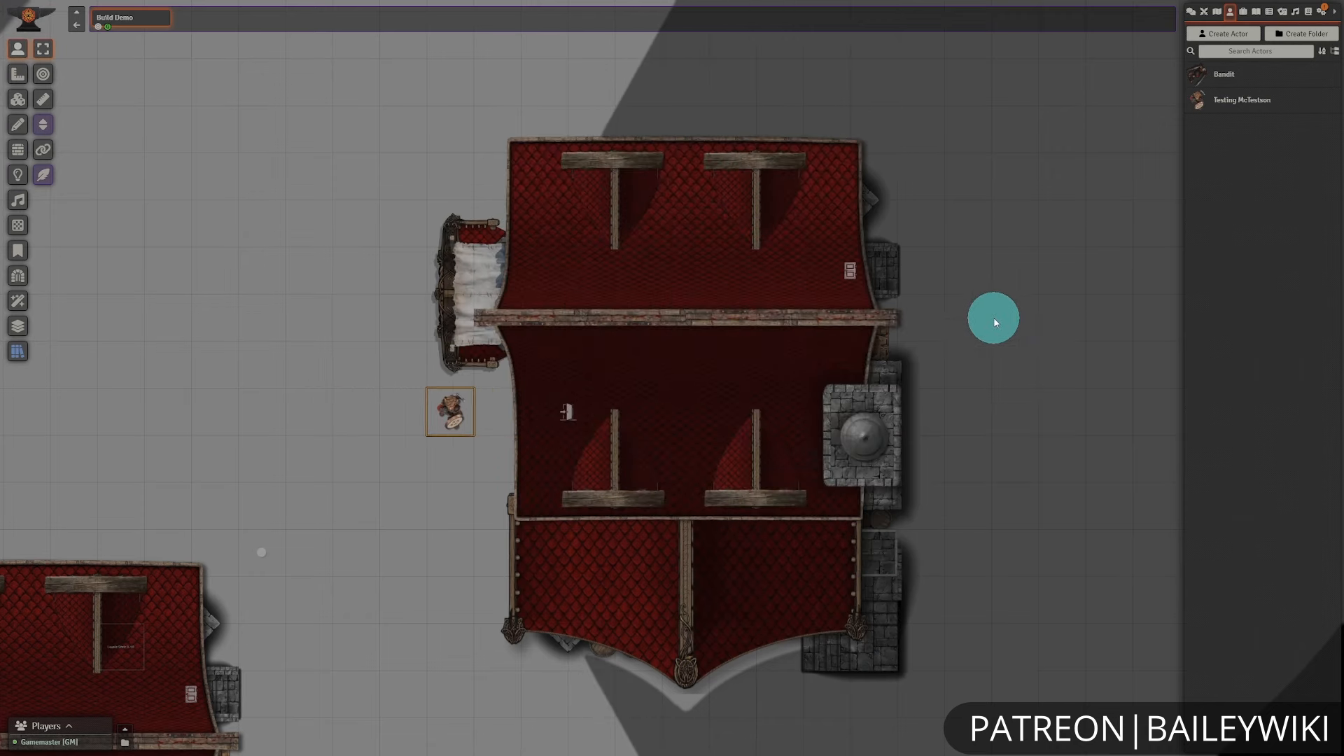
click(1011, 354)
- Set the main roof tile's Occlusion Link Id to alehouse-roof and enable it as the Occlusion Link Source
click(20, 327)
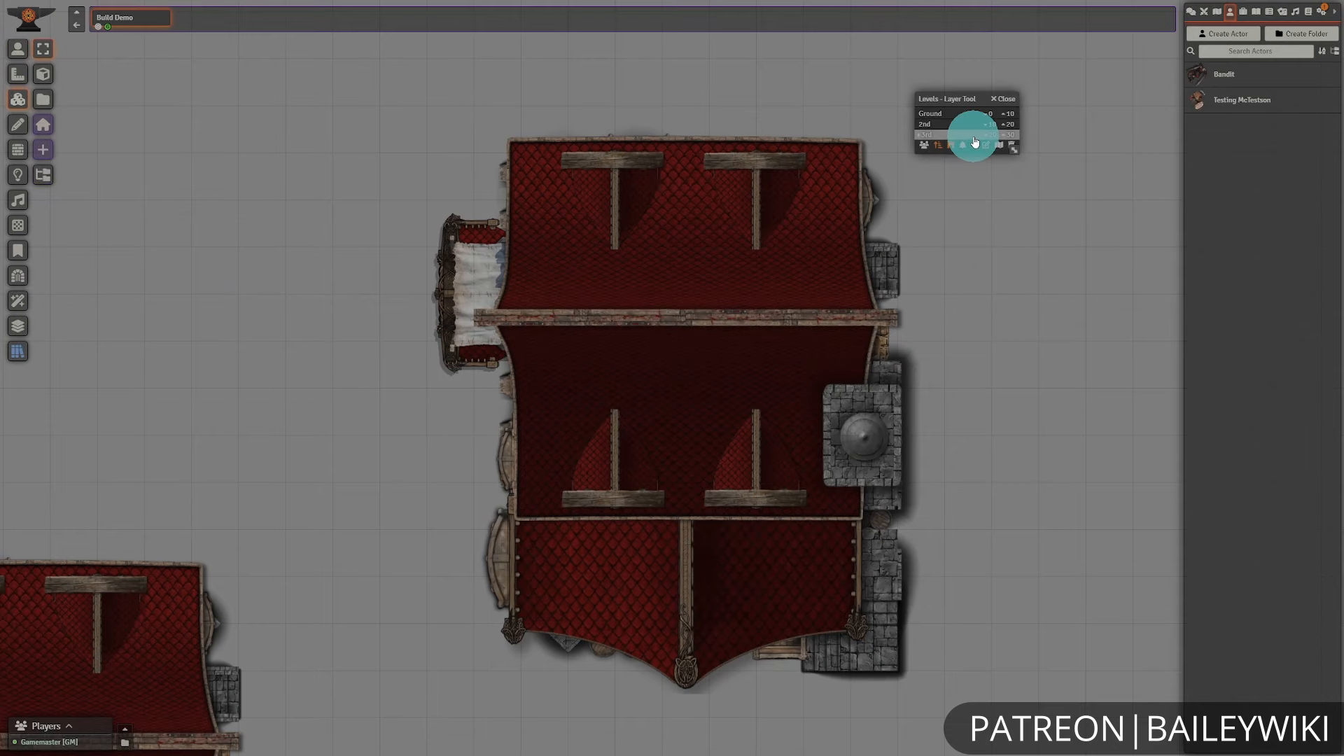
click(954, 134)
click(697, 330)
double_click(697, 331)
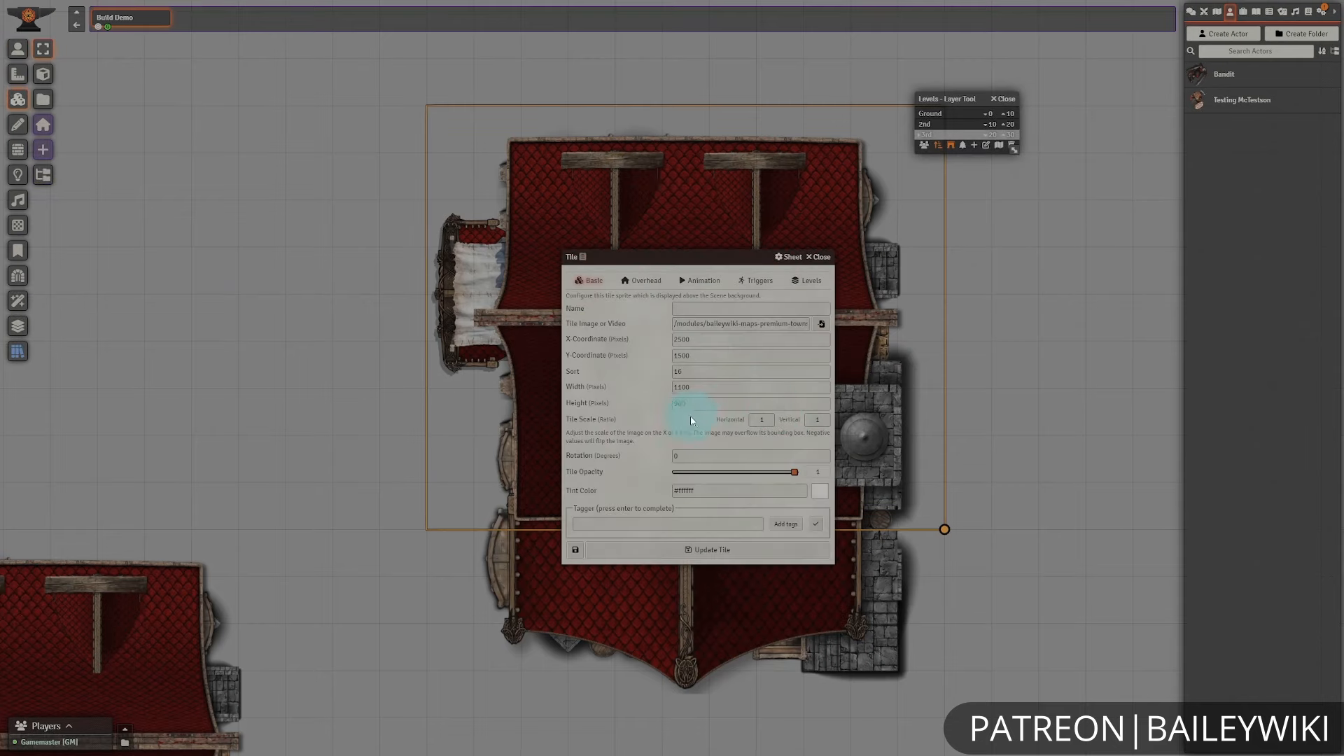
click(641, 281)
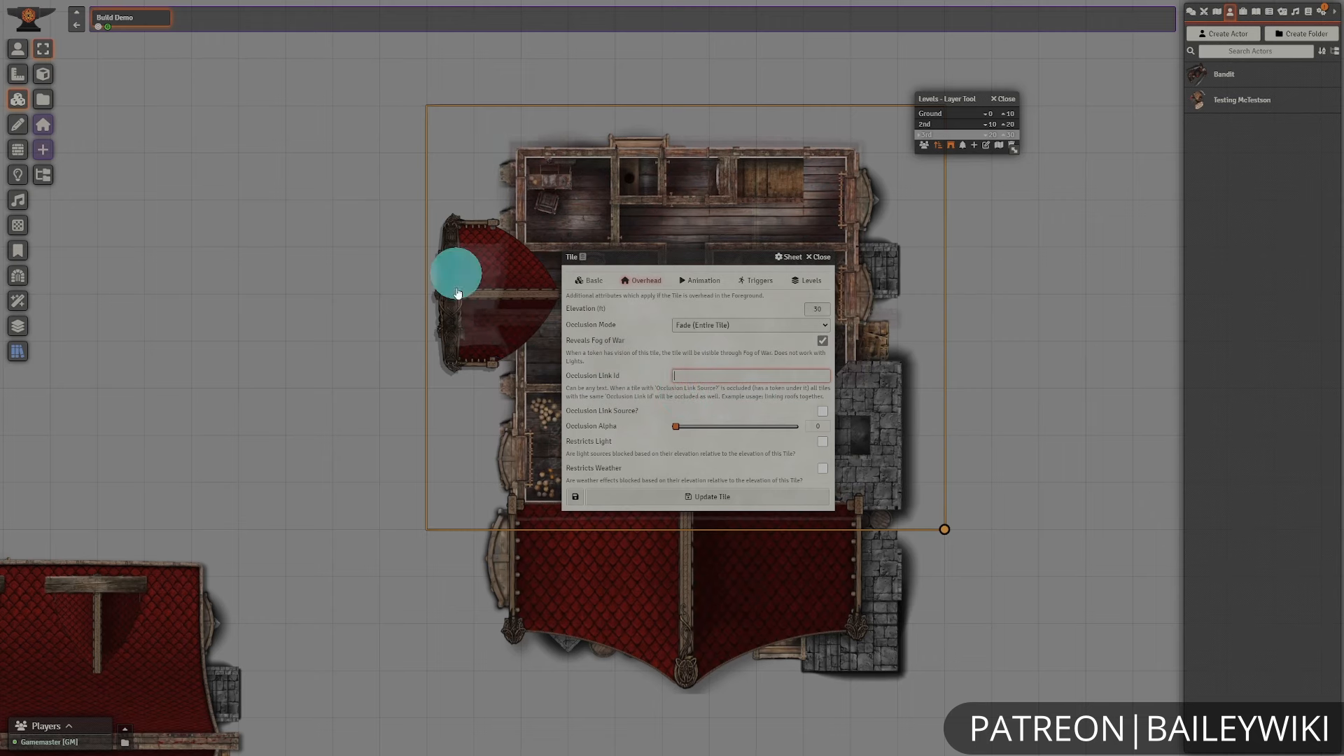
click(822, 410)
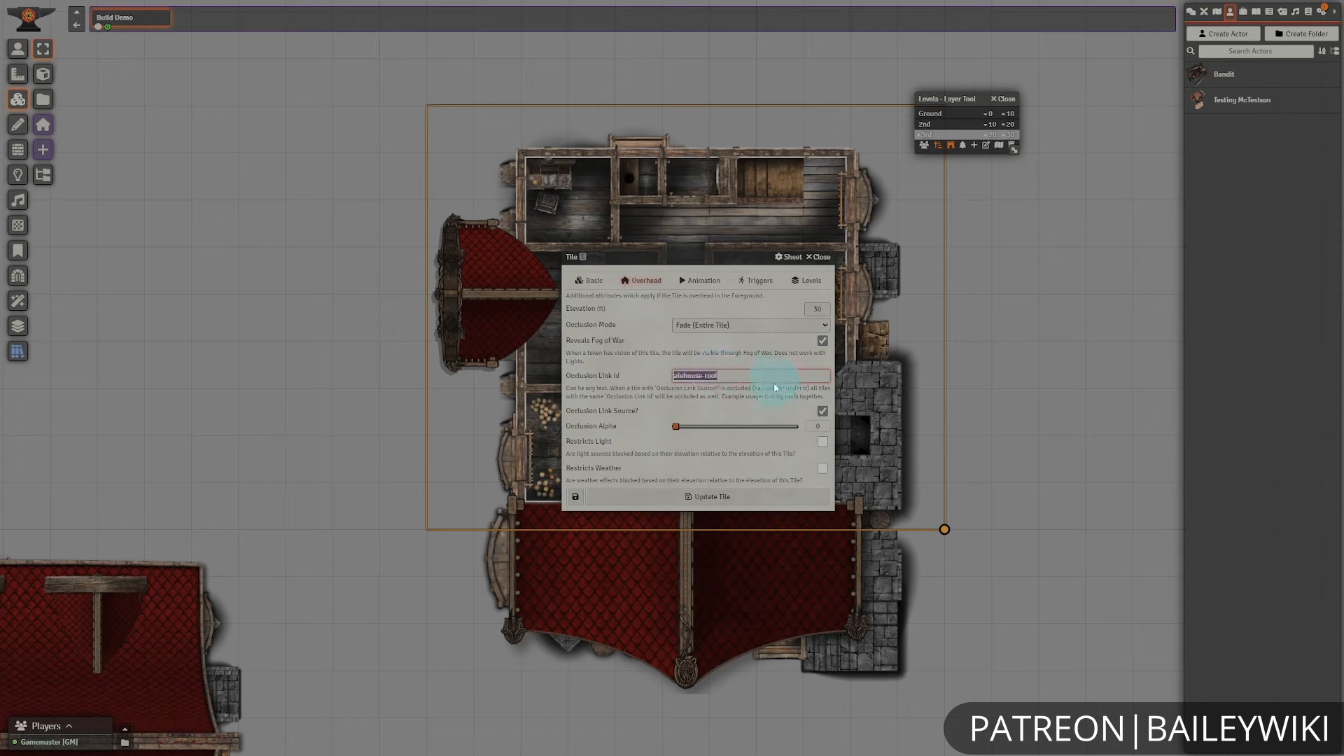
click(743, 499)
- Set the Occlusion Link Id of the south wing's roof tile to alehouse-roof
double_click(696, 600)
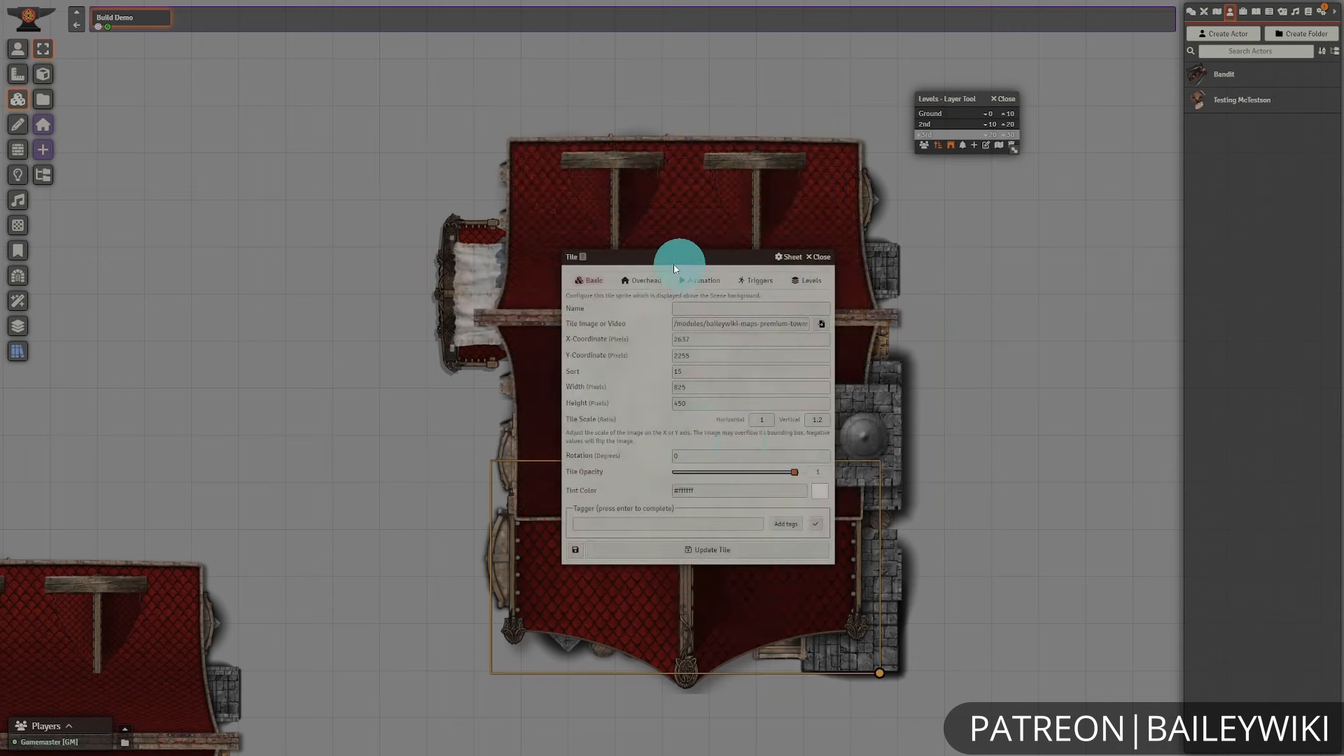
click(643, 280)
text(alehouse-roof)
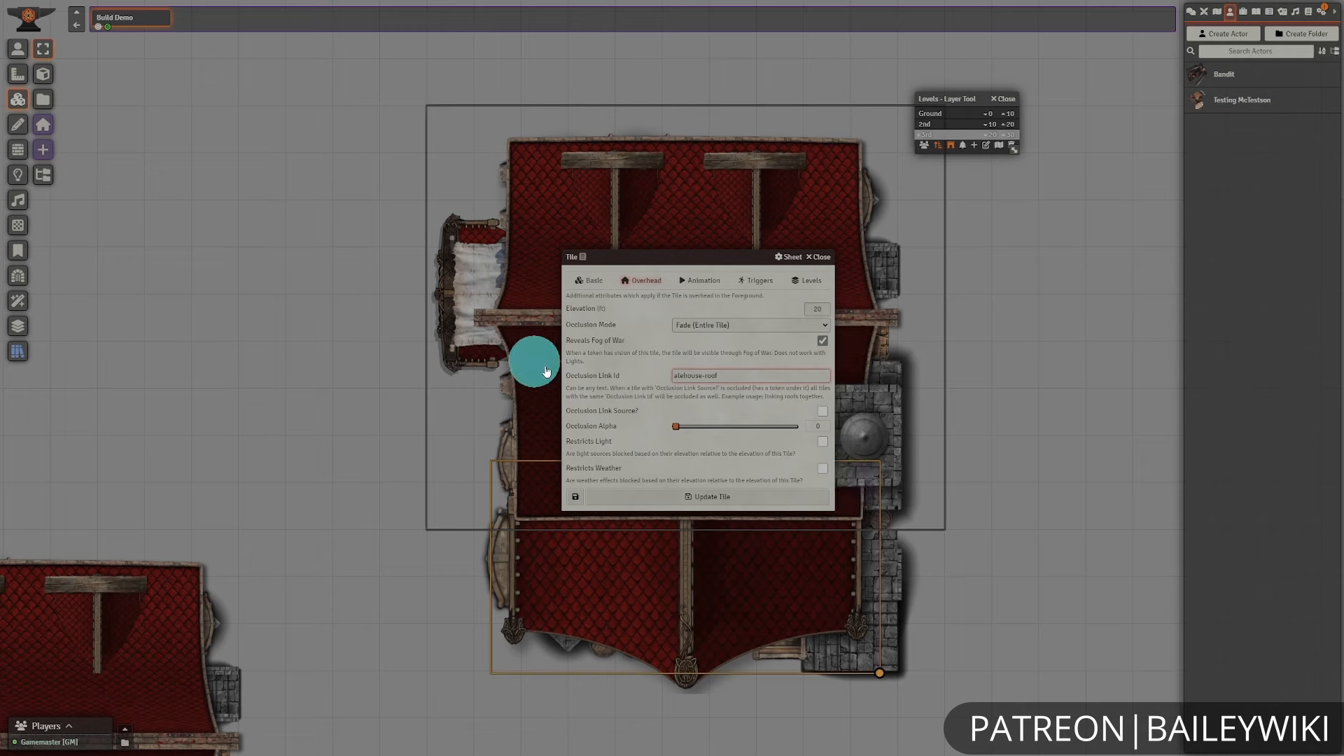
click(698, 513)
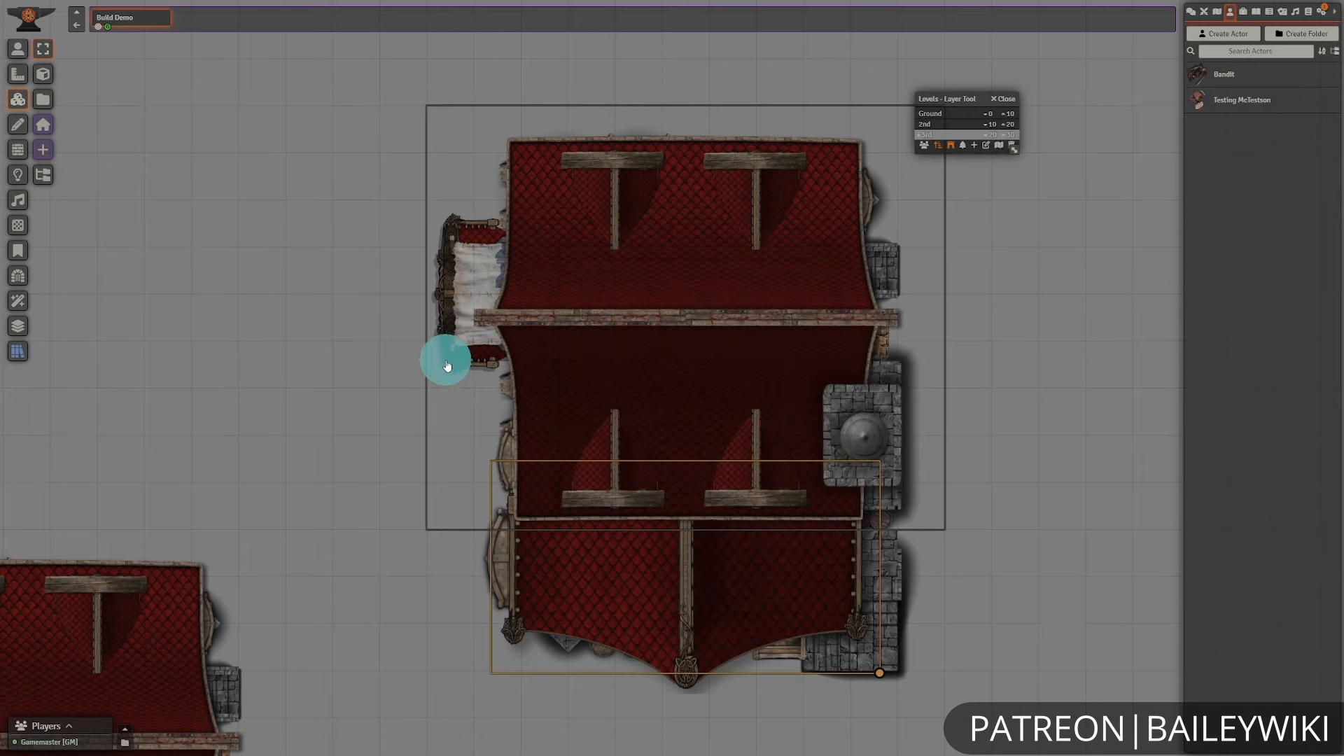
- Set the Occlusion Link Id of the west bay's roof tile to alehouse-roof and update the tile
double_click(428, 369)
click(704, 376)
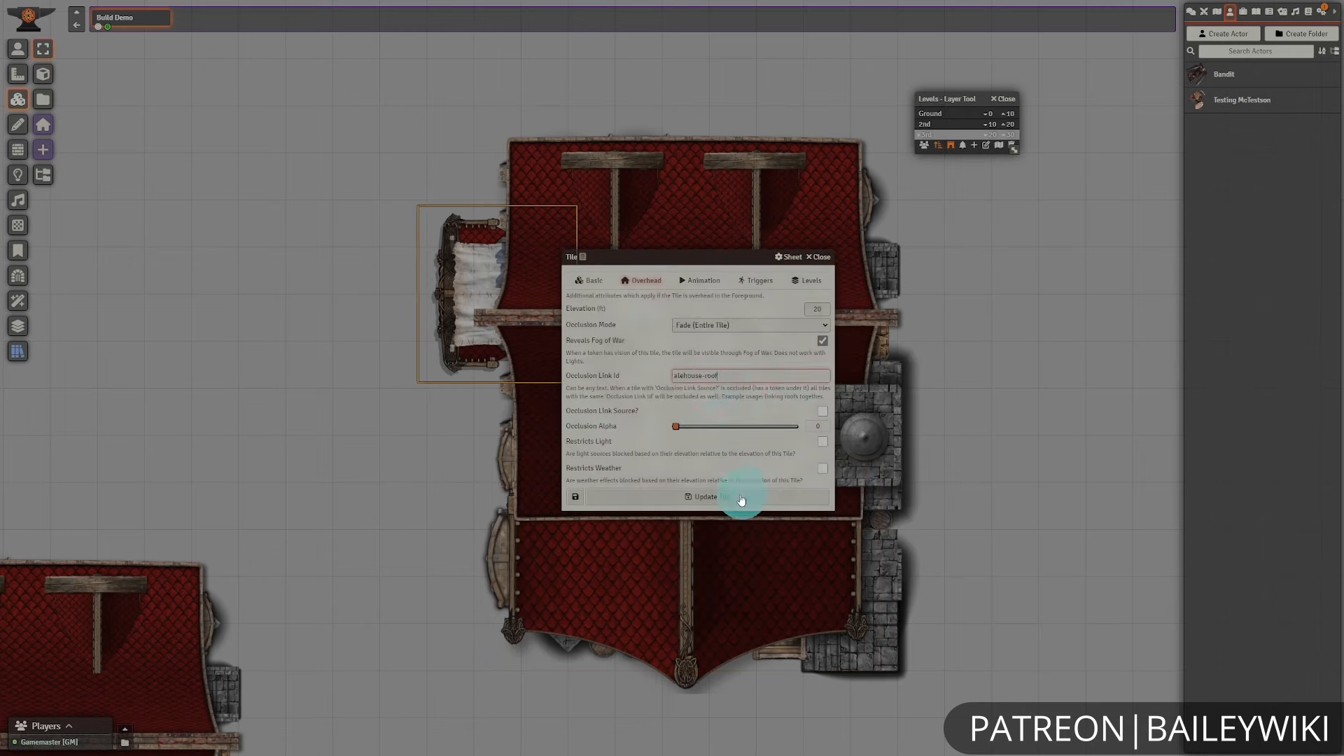
click(742, 500)
- Nudge the bay roof slightly east on the 2nd level and check how it meets the main roof
click(966, 124)
click(747, 312)
click(485, 320)
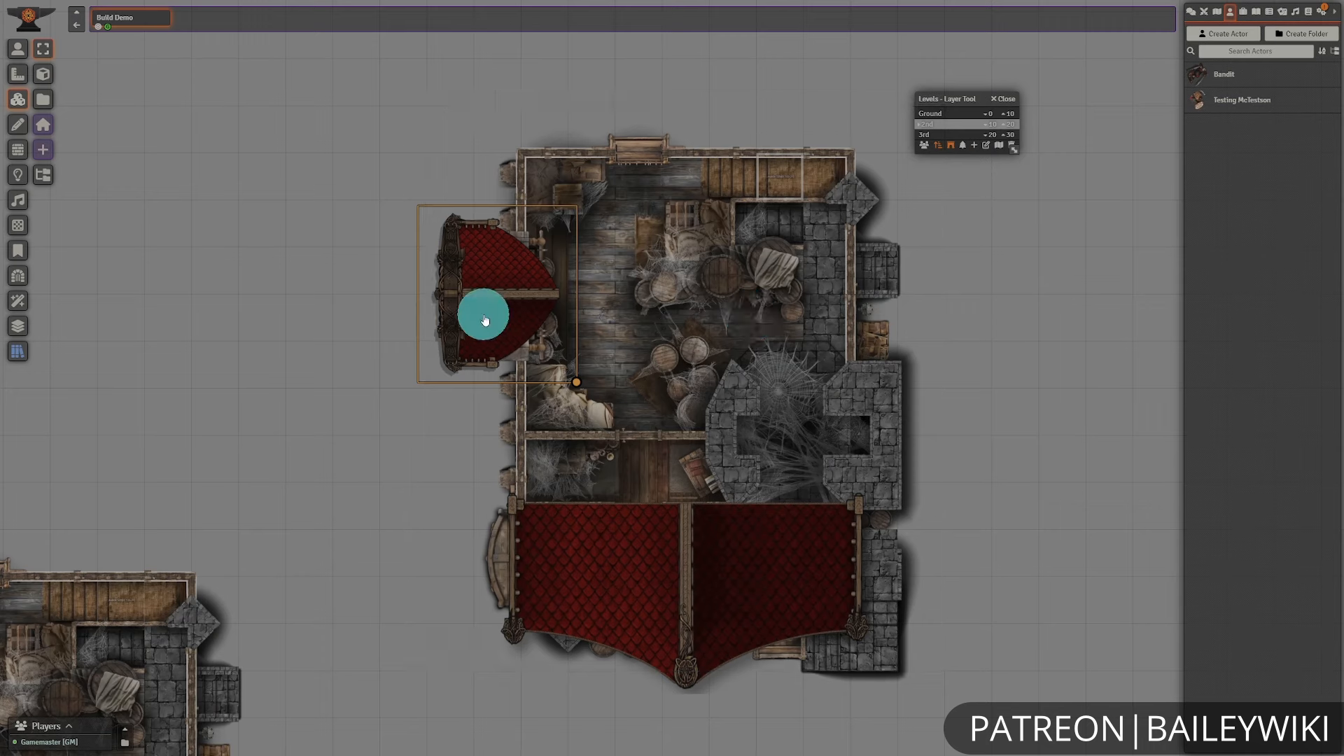
mouse_move(485, 320)
mouse_down()
mouse_move(500, 306)
mouse_move(482, 315)
mouse_move(496, 320)
mouse_up()
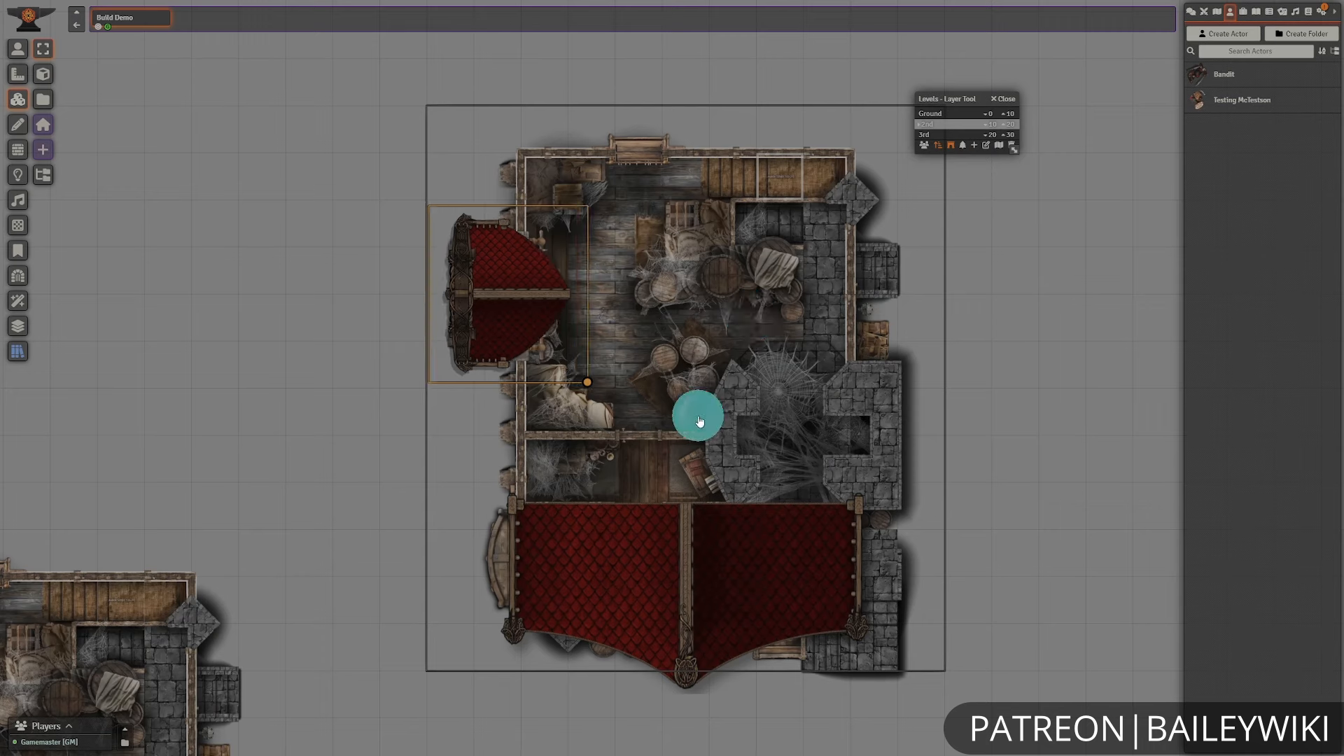
click(958, 117)
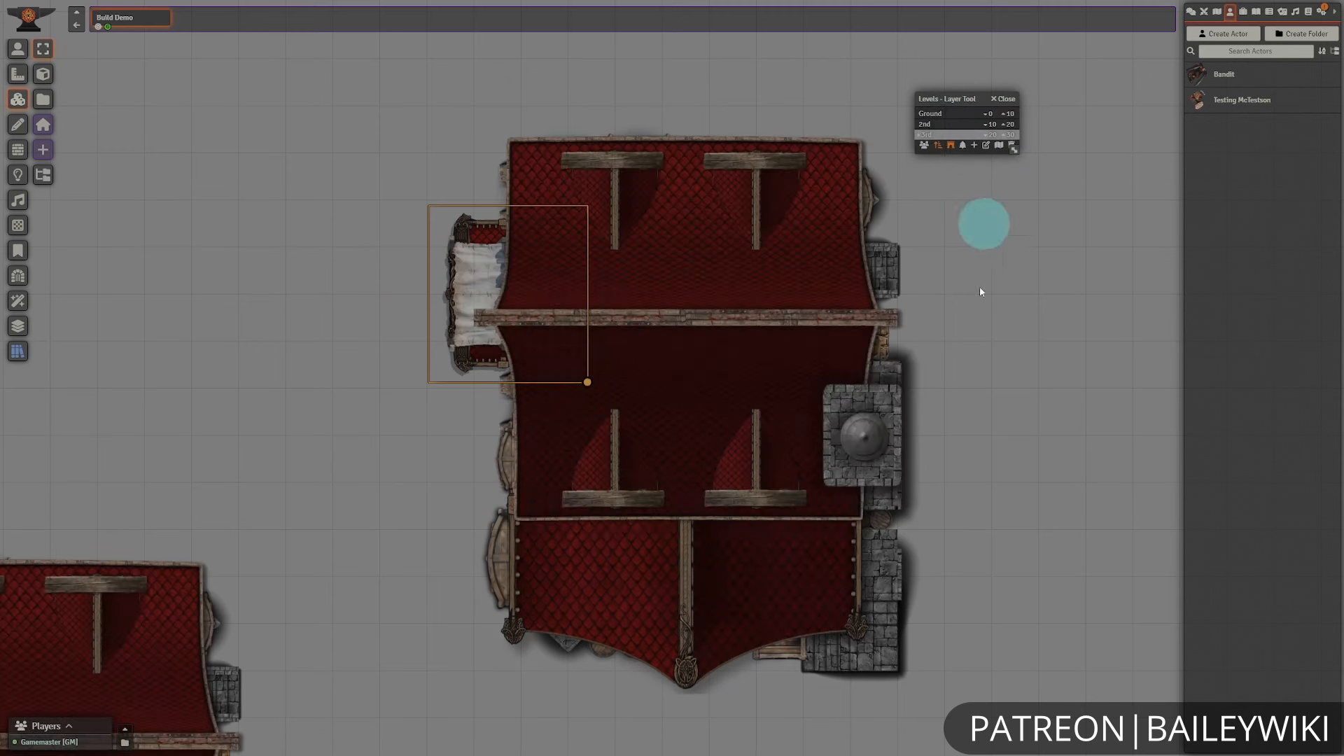
click(952, 119)
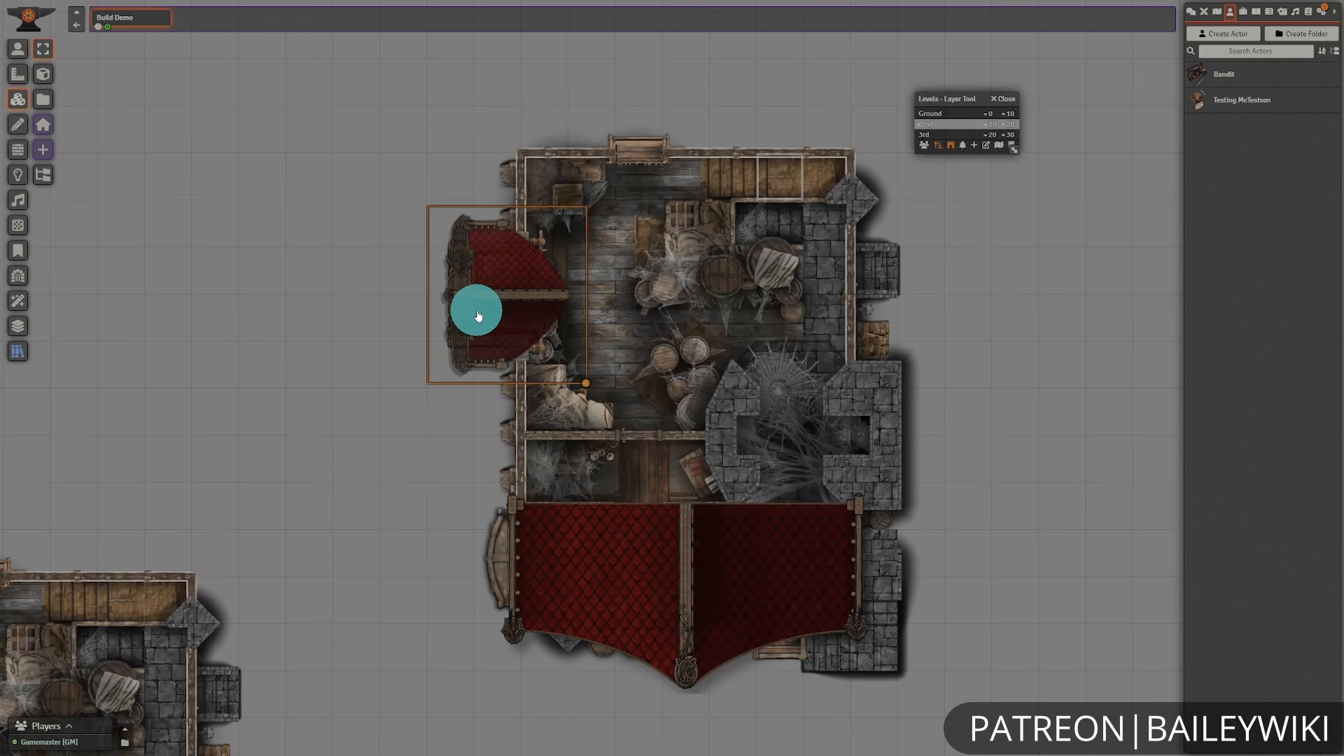
- Return to the token controls and move the character token to the west side of the south wing to test the linked roofs
click(1006, 99)
click(18, 48)
click(452, 433)
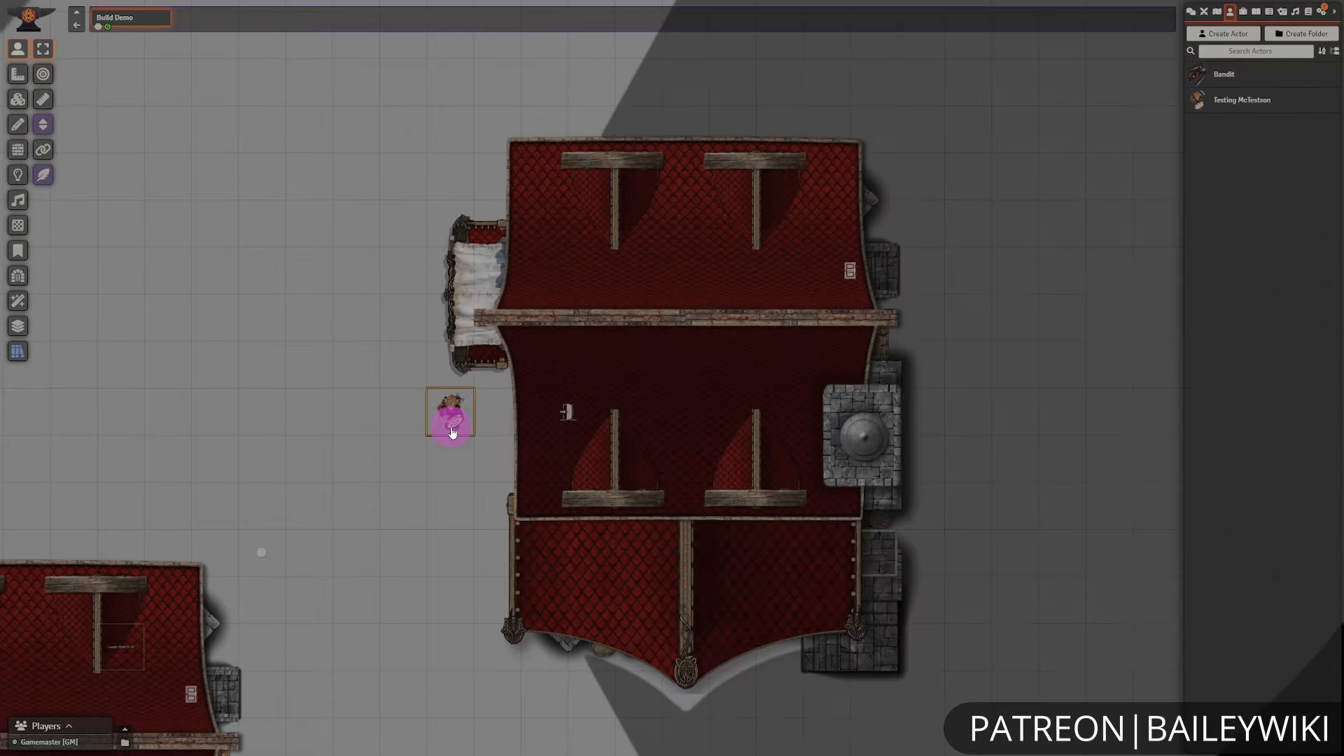
drag(452, 432, 499, 552)
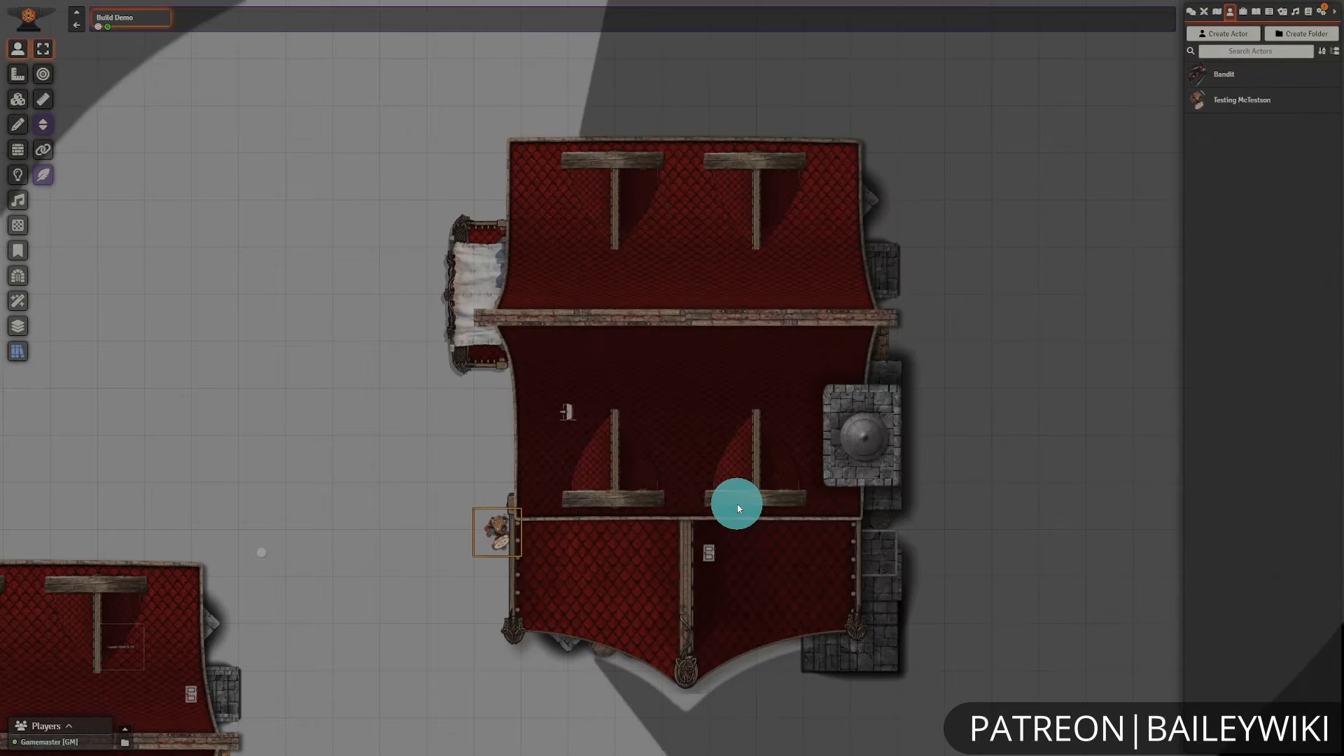
- Move the character token north into the building's main room and bring it up to the 2nd level at +10 ft
key(Up)
key(Up)
key(Up)
key(Up)
key(Up)
key(Right)
key(Right)
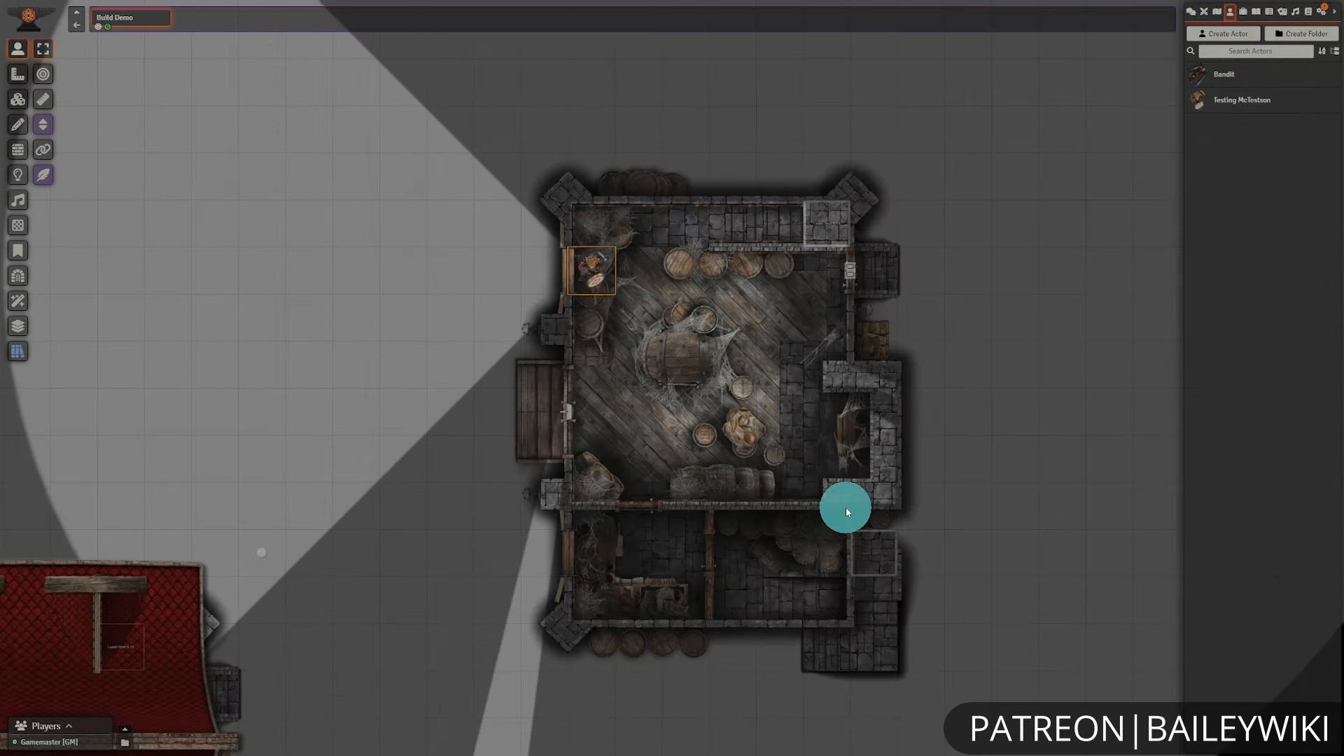
key(Right)
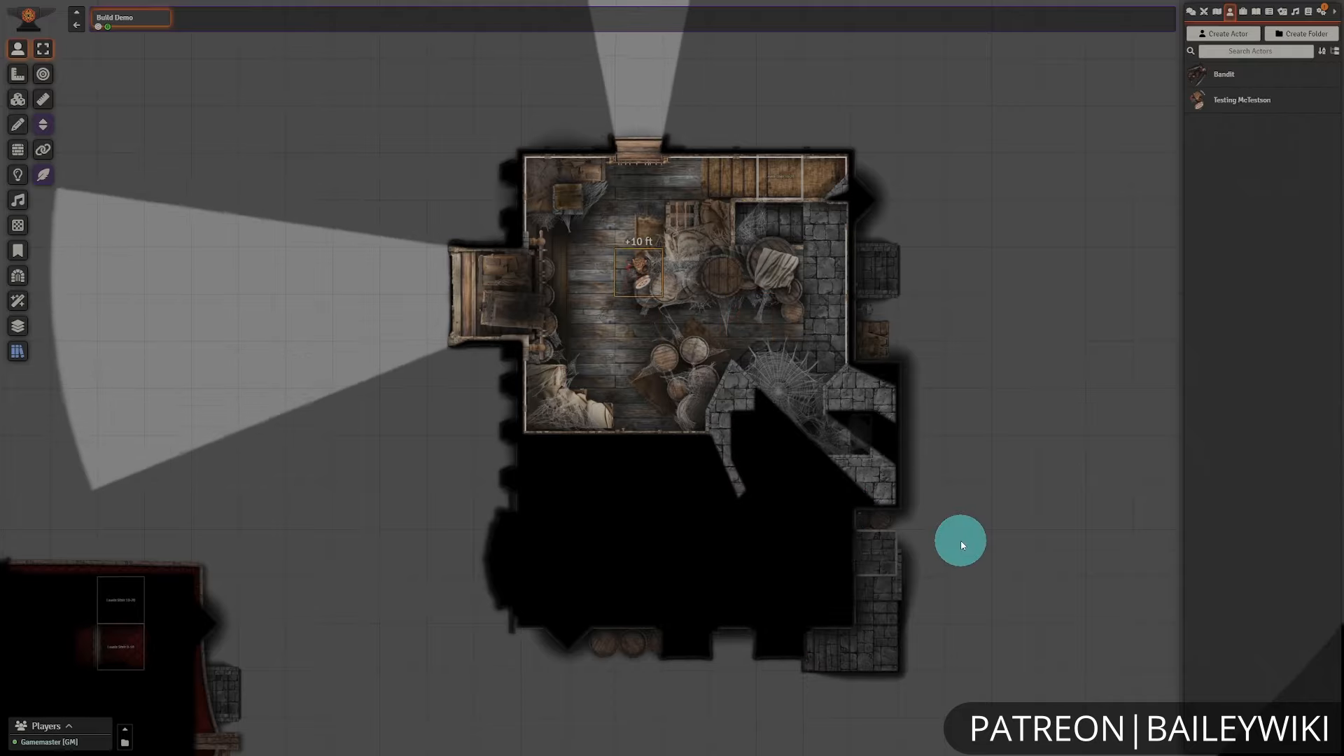
- Bring the token up to the 3rd level at +20 ft and walk it down the corridor into the candlelit room
key(Right)
key(Down)
key(Down)
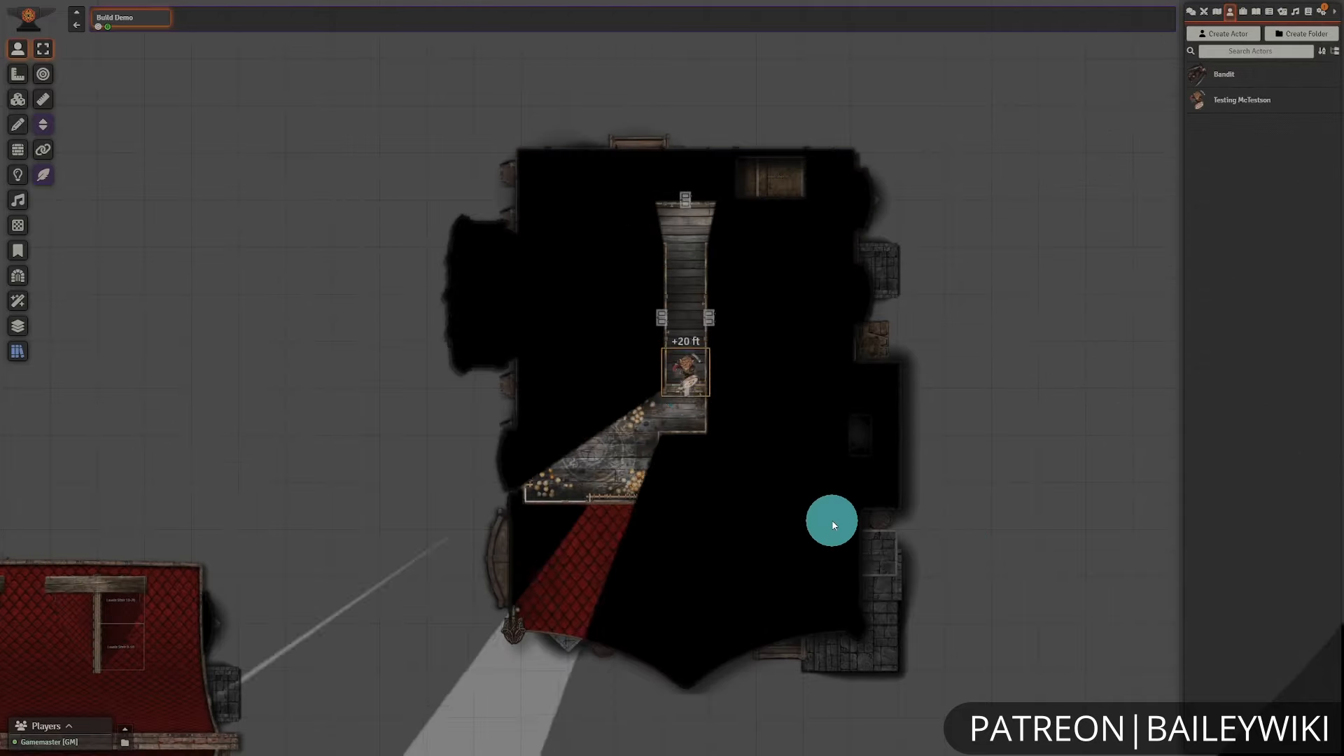
key(Down)
key(Down)
key(Left)
key(Left)
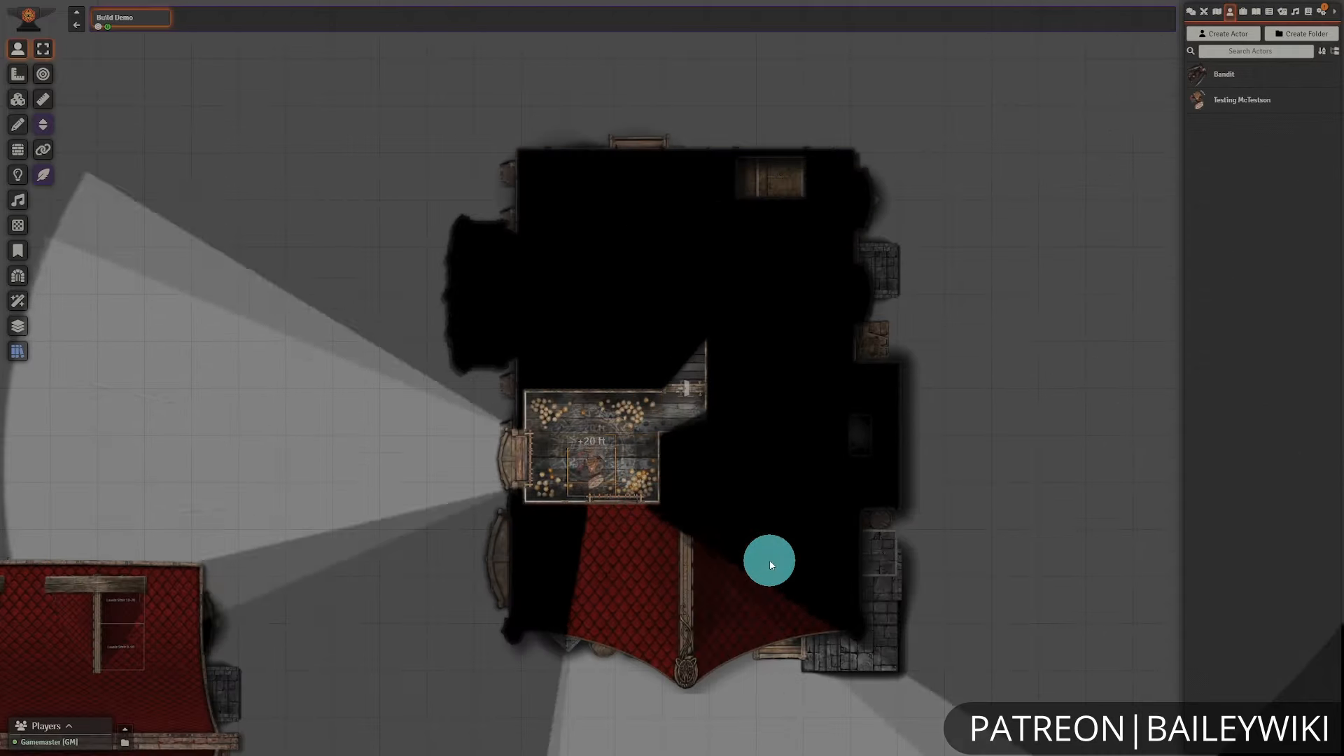
- Walk the token back up the corridor, open the west door and enter the bedroom, testing the overlapping bay roof
key(Right)
key(Right)
key(Up)
key(Up)
key(Up)
click(666, 317)
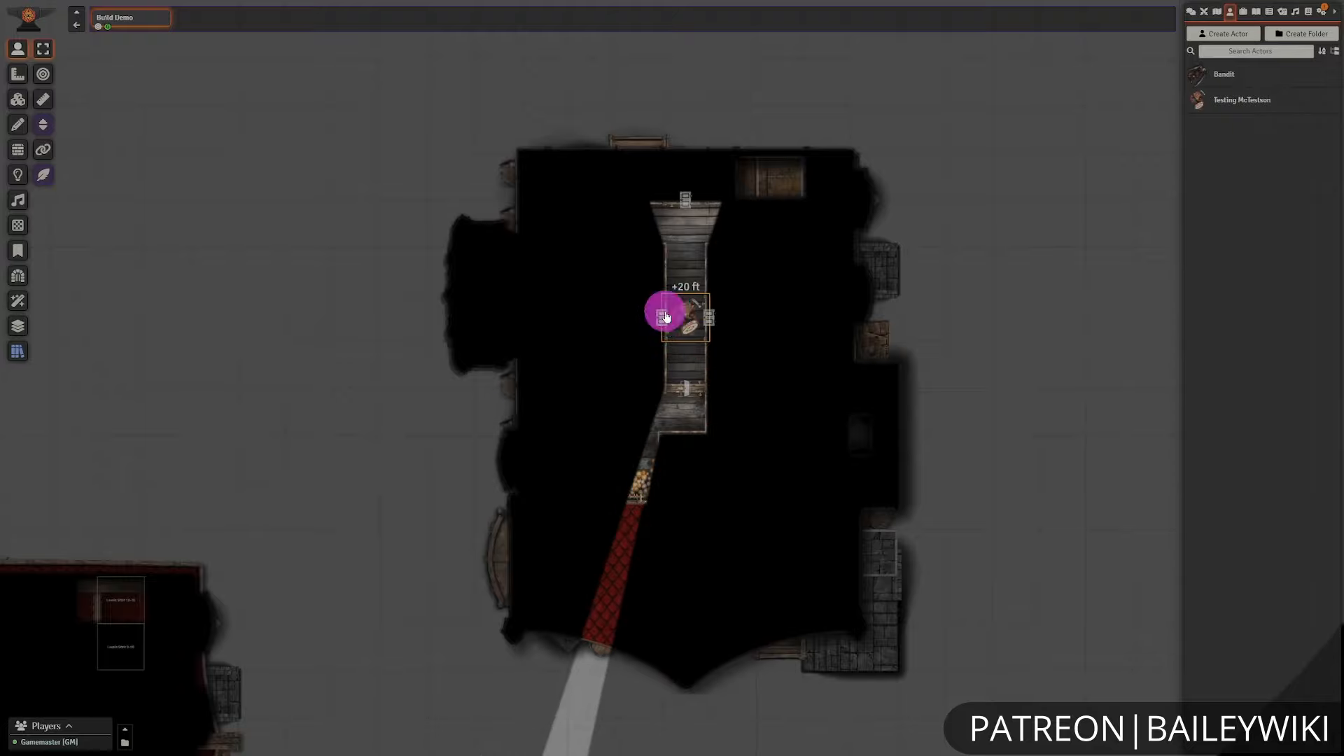
key(Left)
key(Left)
key(Left)
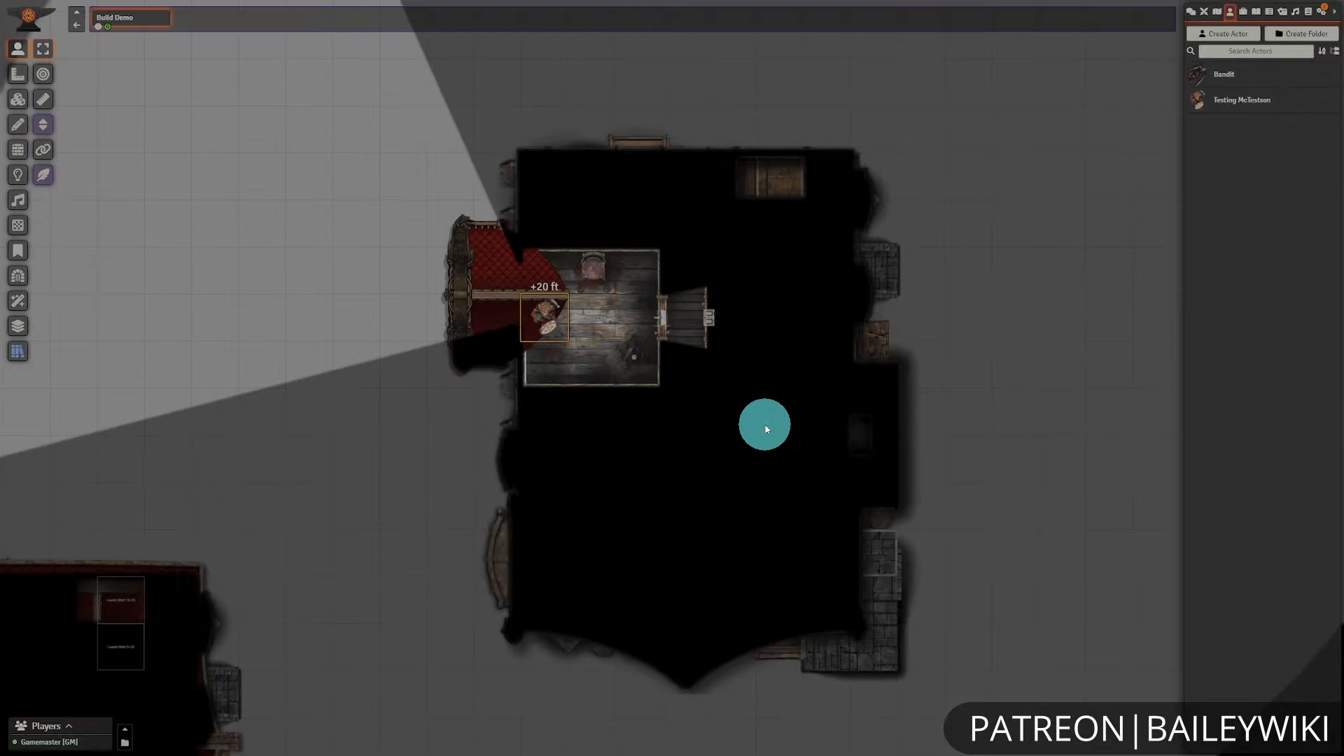
key(Right)
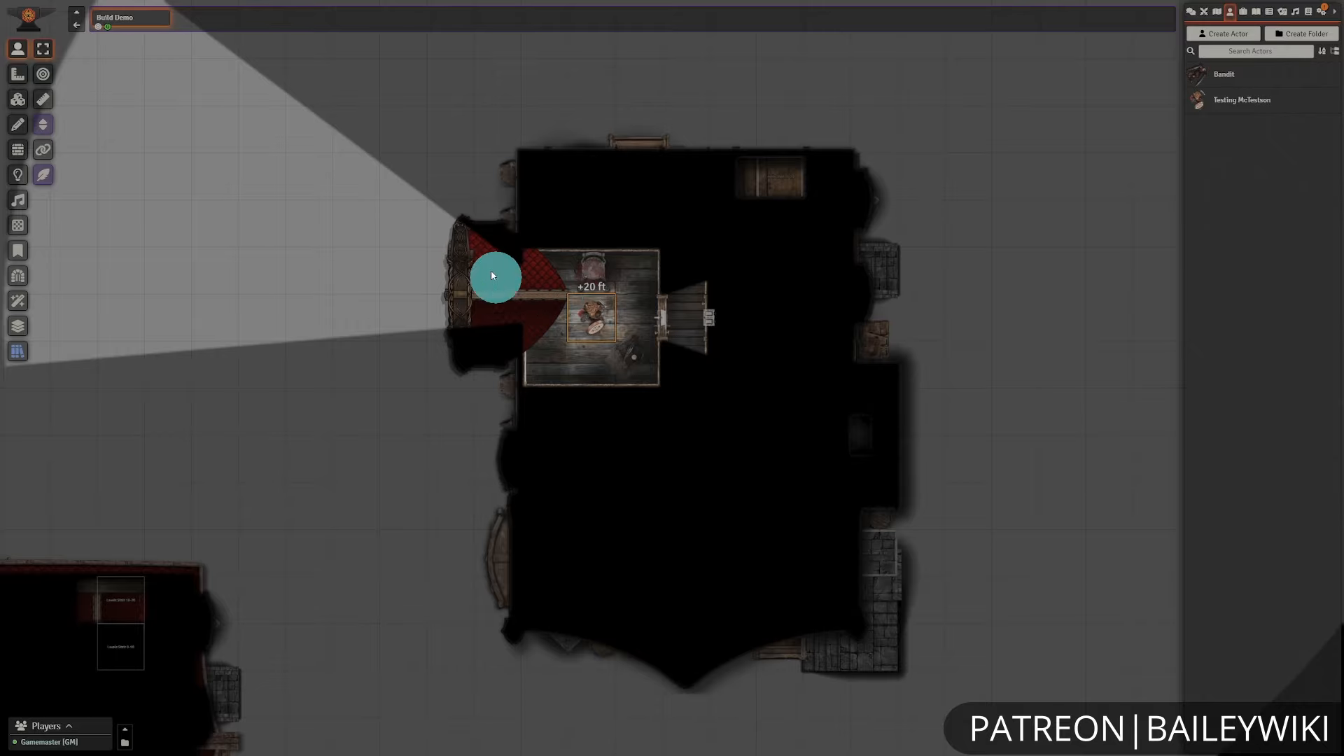
- Switch to the tile controls and show the 3rd level with the roofs view turned off
click(26, 326)
click(952, 134)
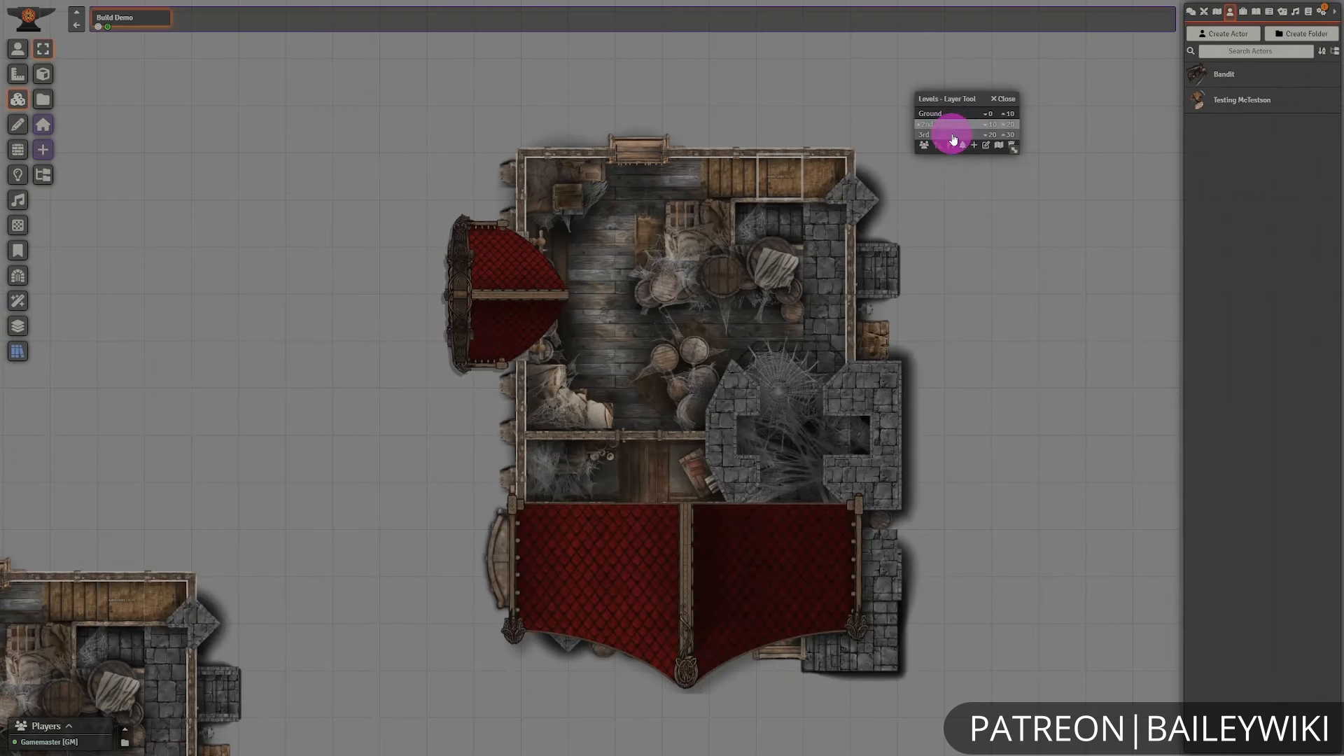
click(952, 147)
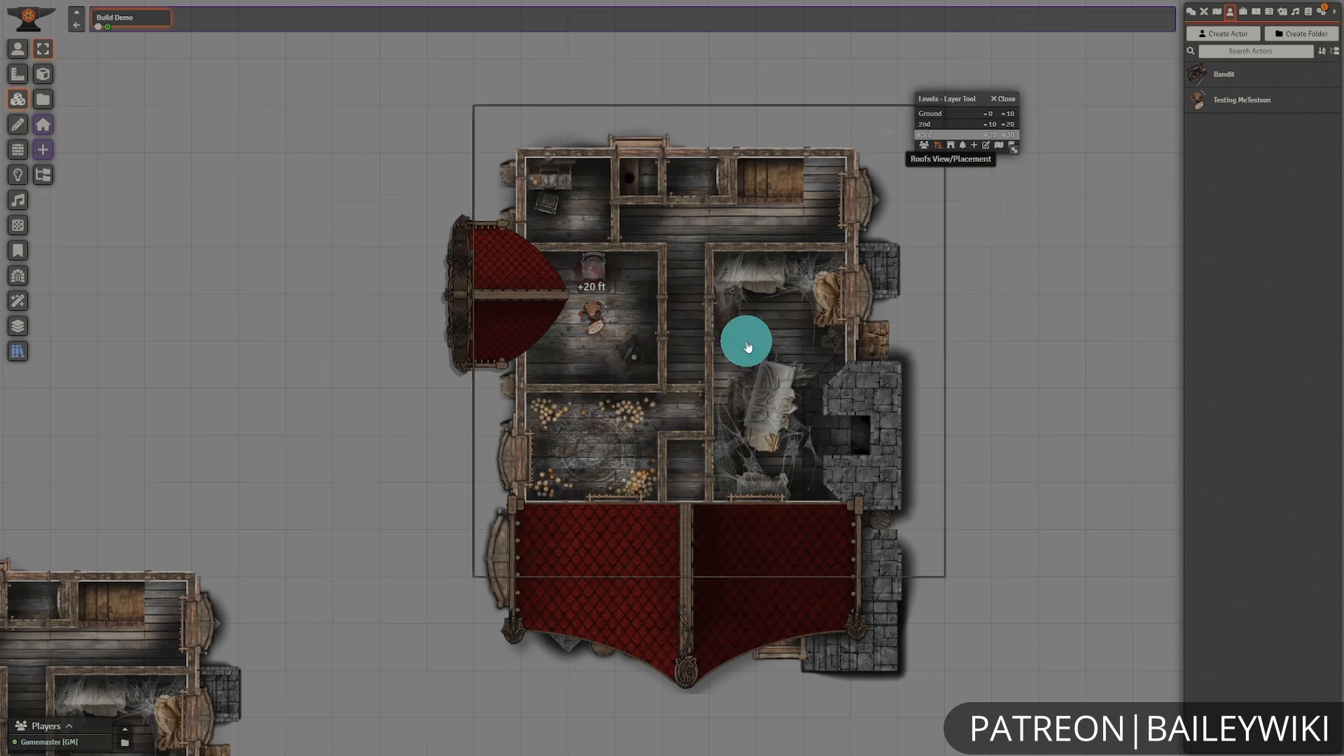
- Check the Overhead settings of the 3rd level's floor tile and close its configuration unchanged
click(761, 317)
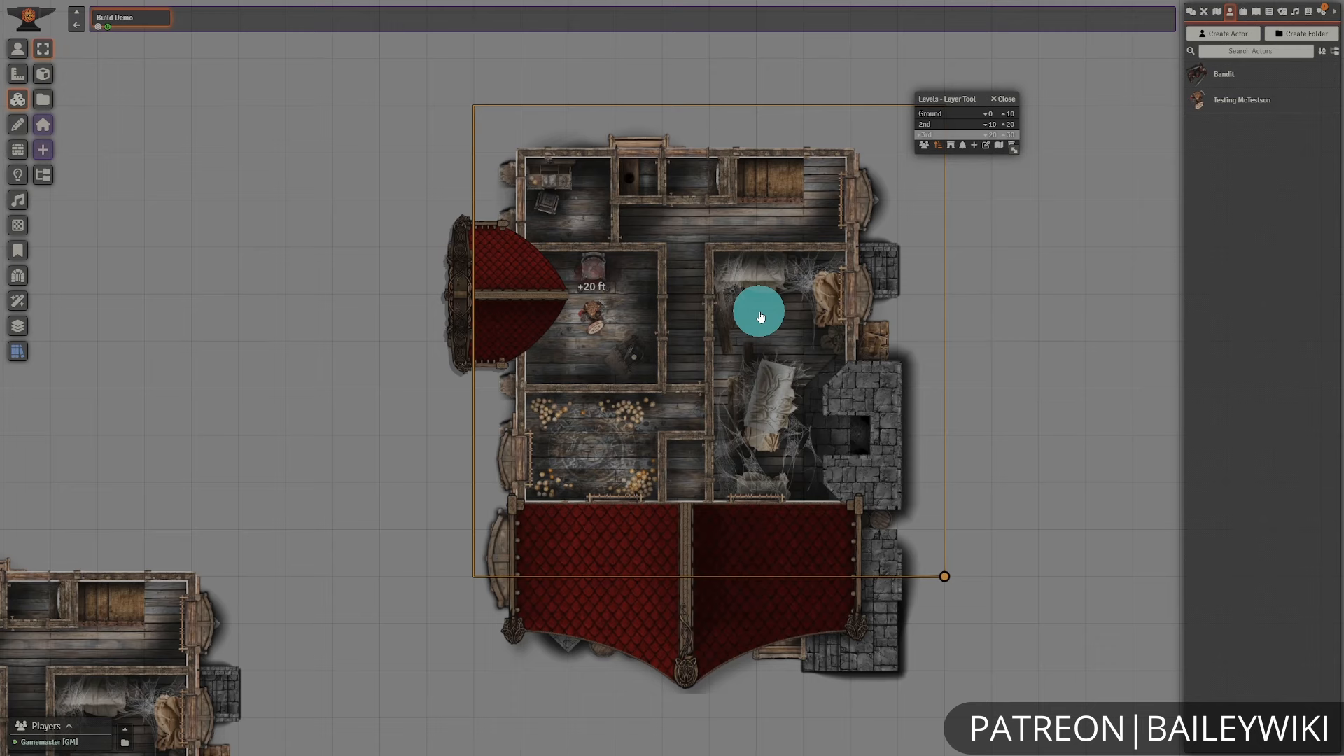
double_click(761, 317)
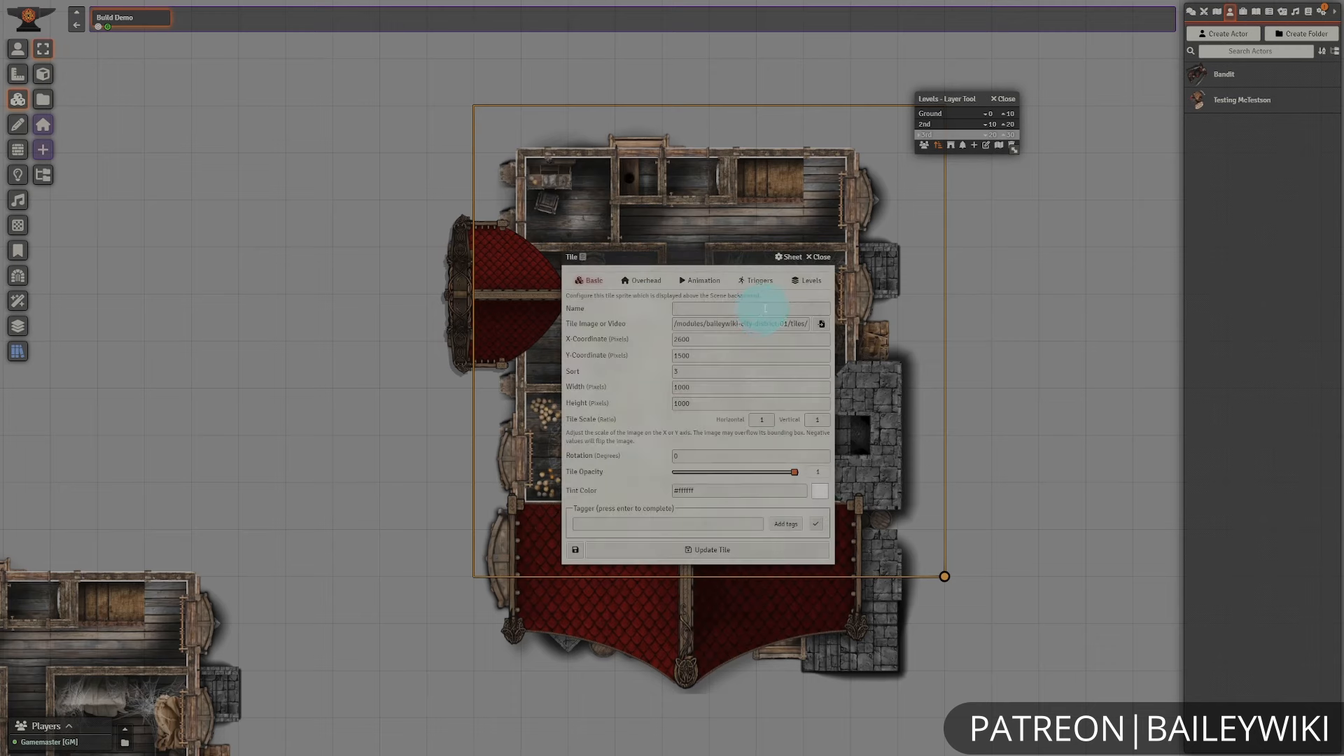
click(816, 259)
click(643, 280)
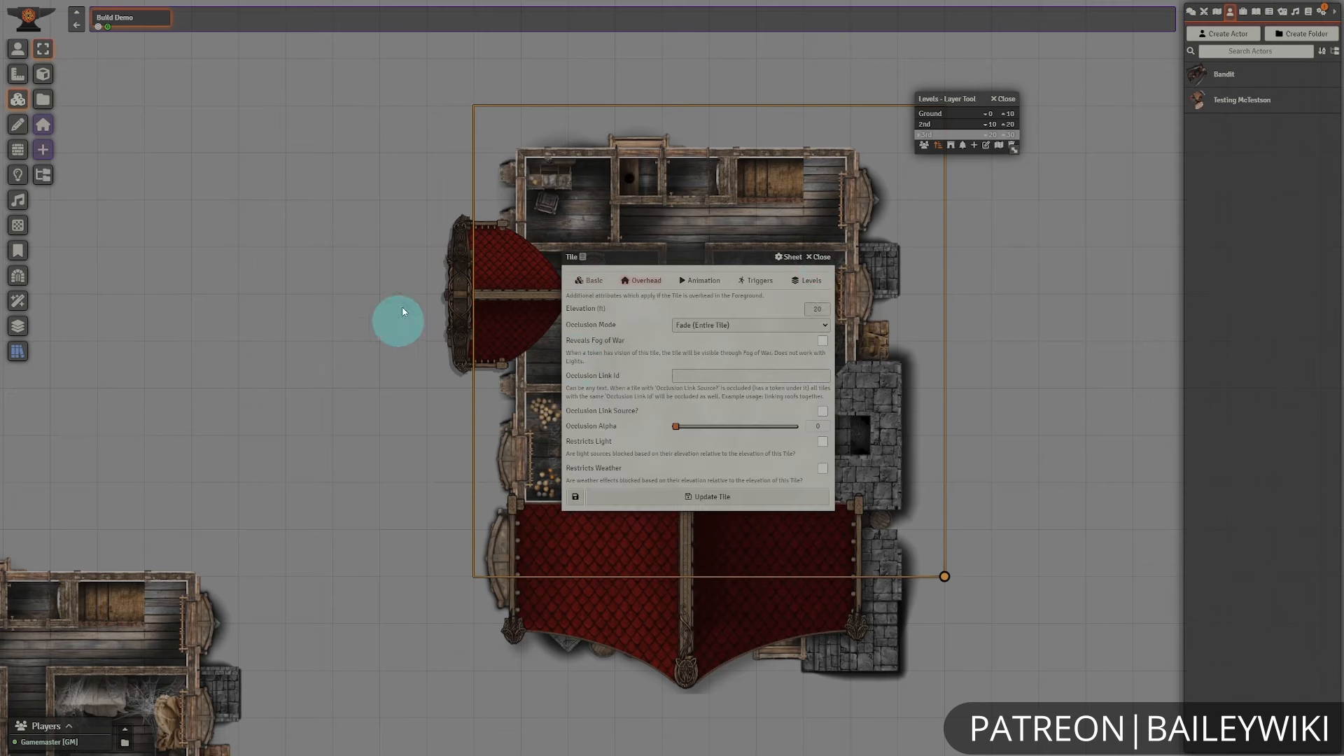
click(818, 257)
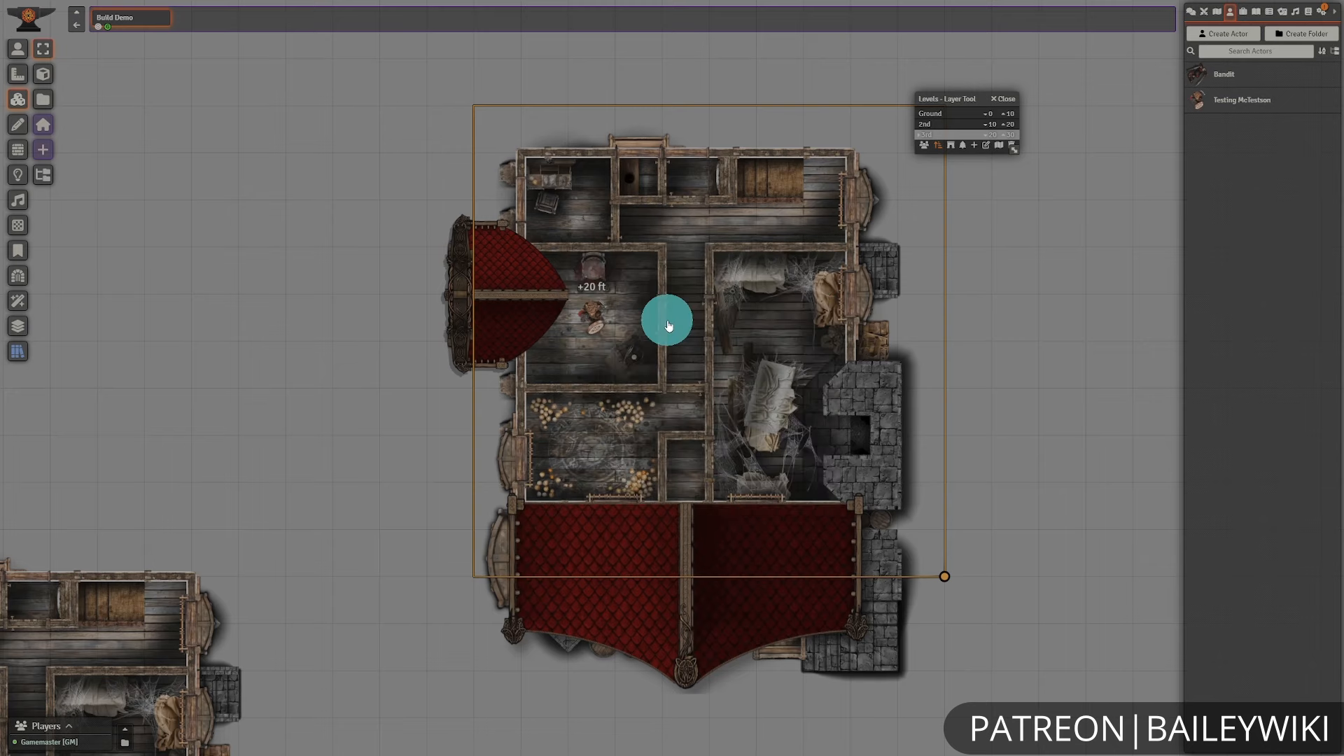
- Bring the 3rd-level floor tile to the front and hide the roofs to check its stacking over the bay roof
right_click(704, 324)
click(455, 162)
click(456, 137)
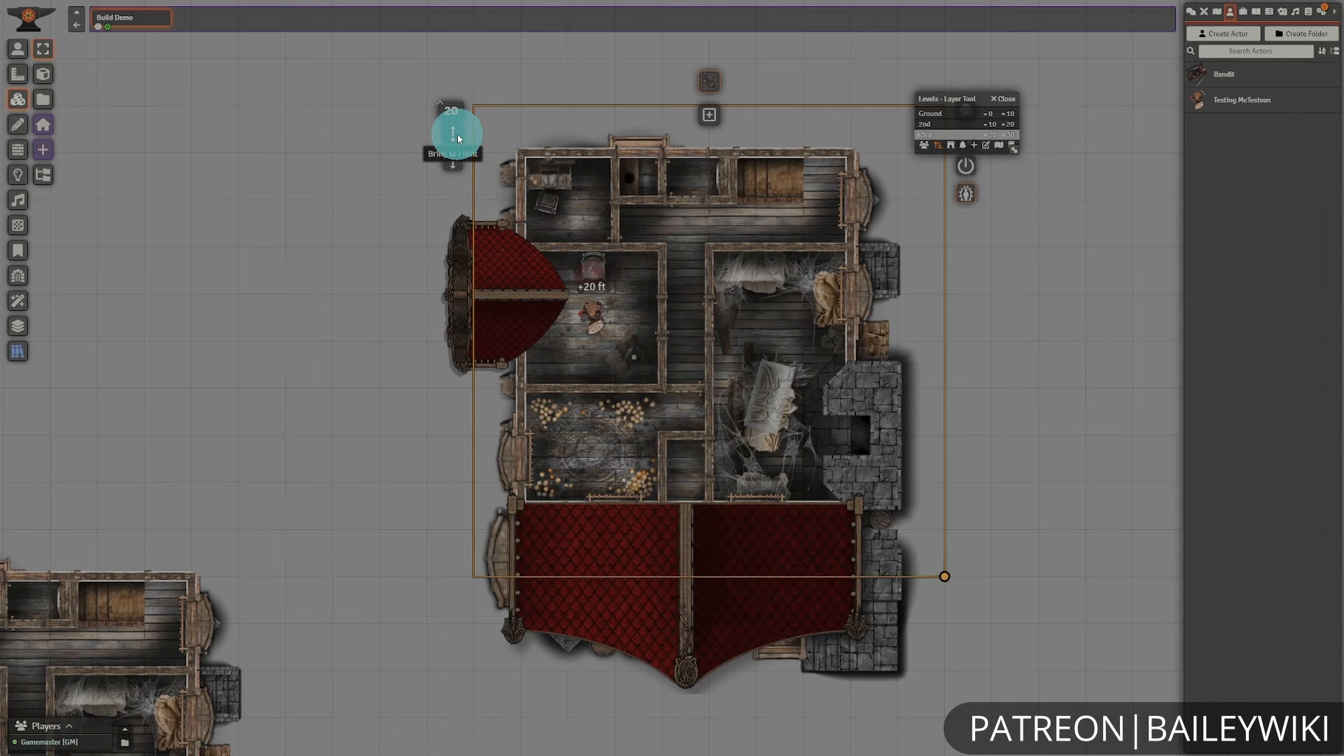
click(454, 136)
click(1056, 350)
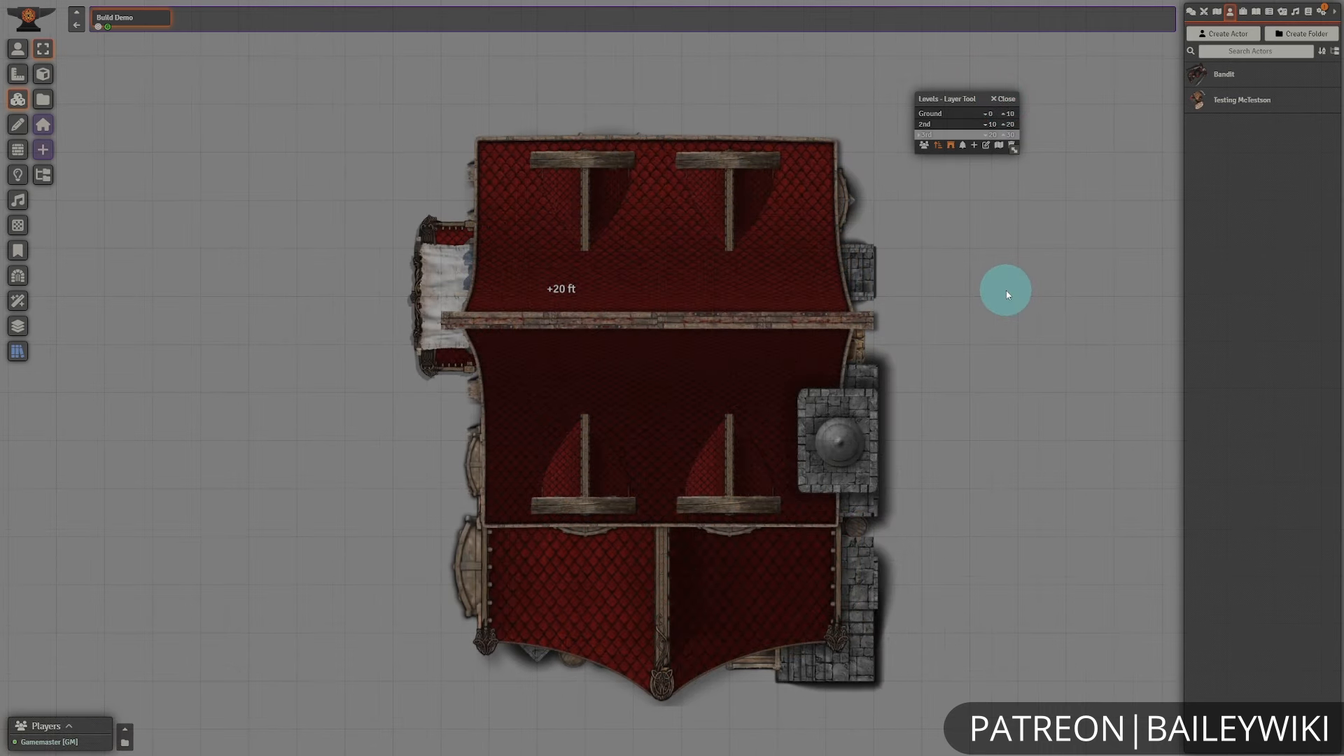
click(953, 151)
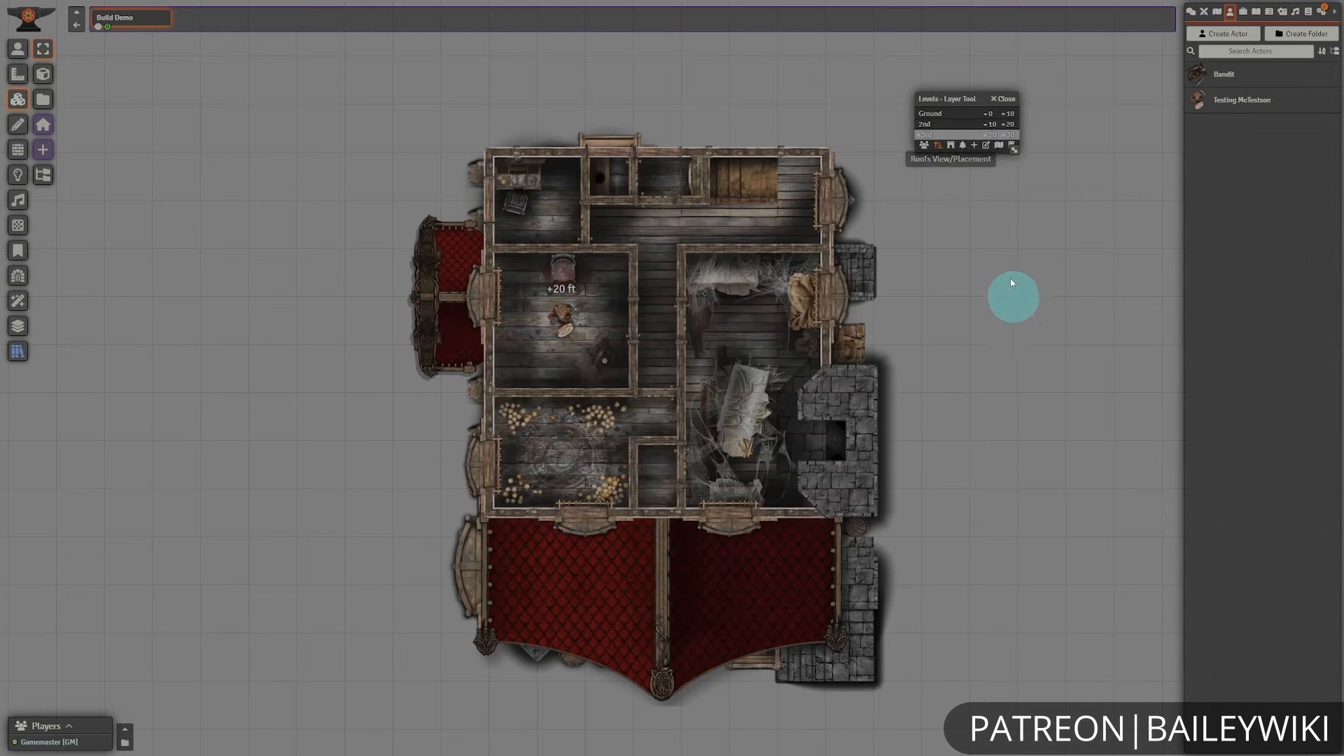
click(696, 435)
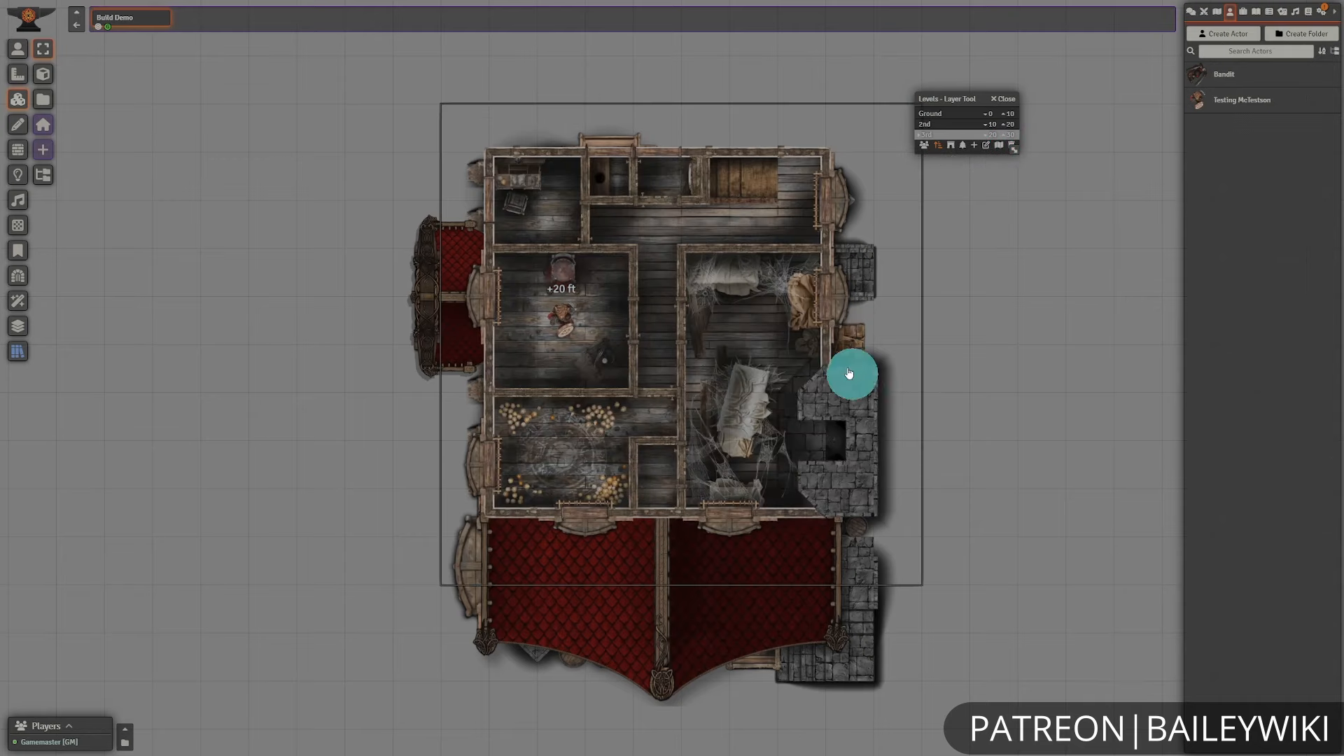
- Enable overhead tile placement for the 3rd level and search the placeable presets for fireplace
click(963, 149)
scroll(959, 414, up, 3)
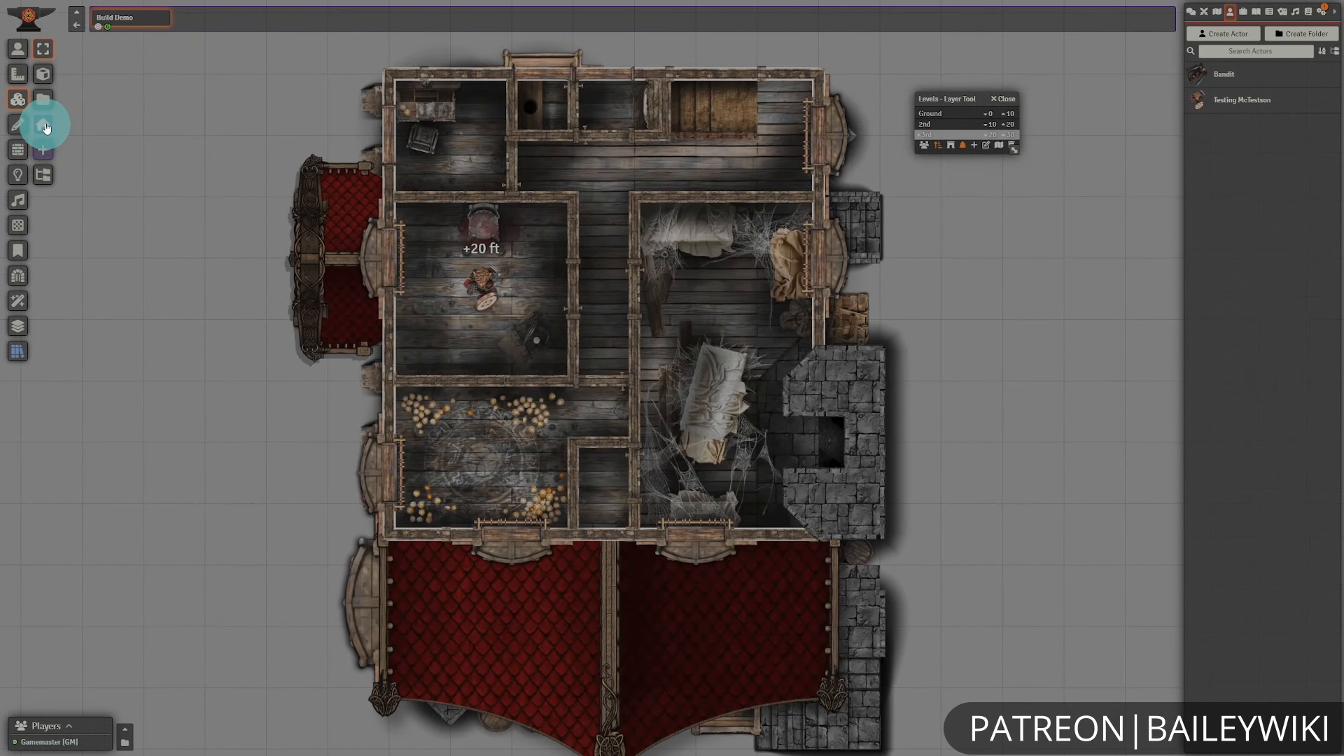
click(18, 352)
click(193, 234)
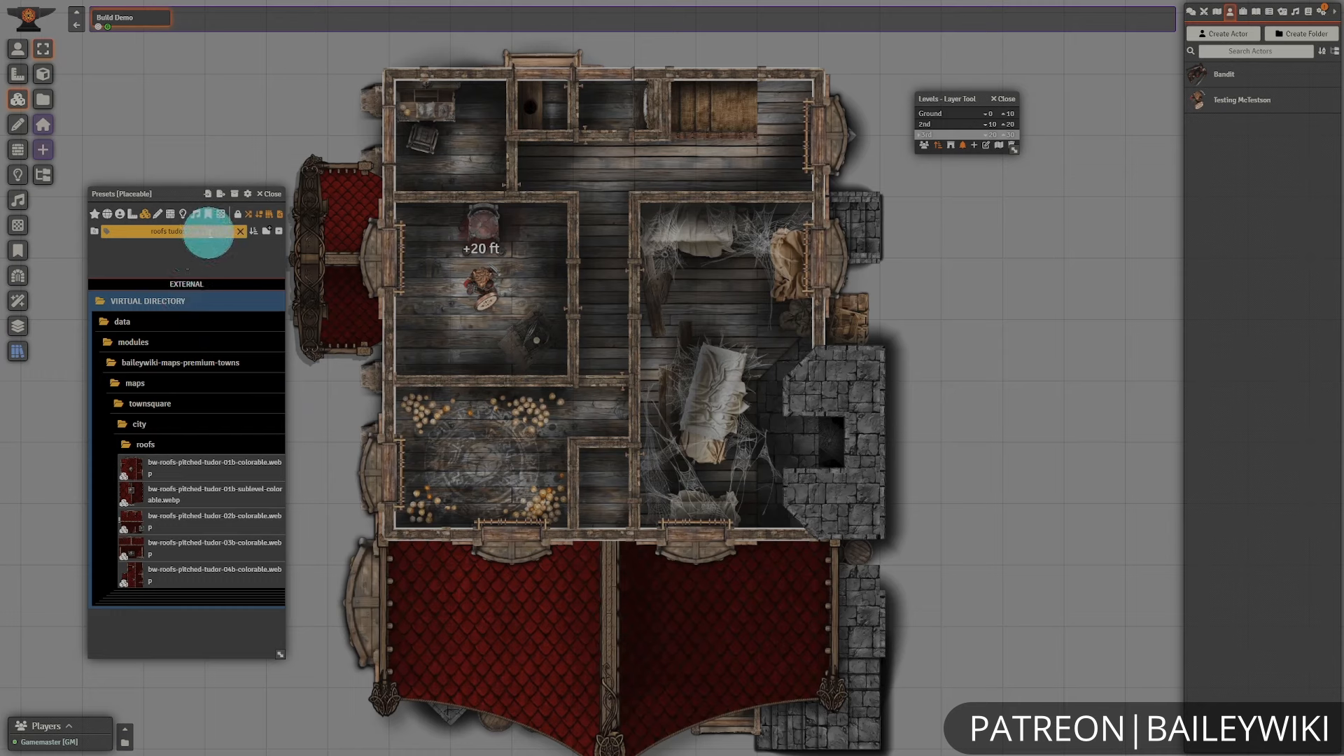
triple_click(210, 233)
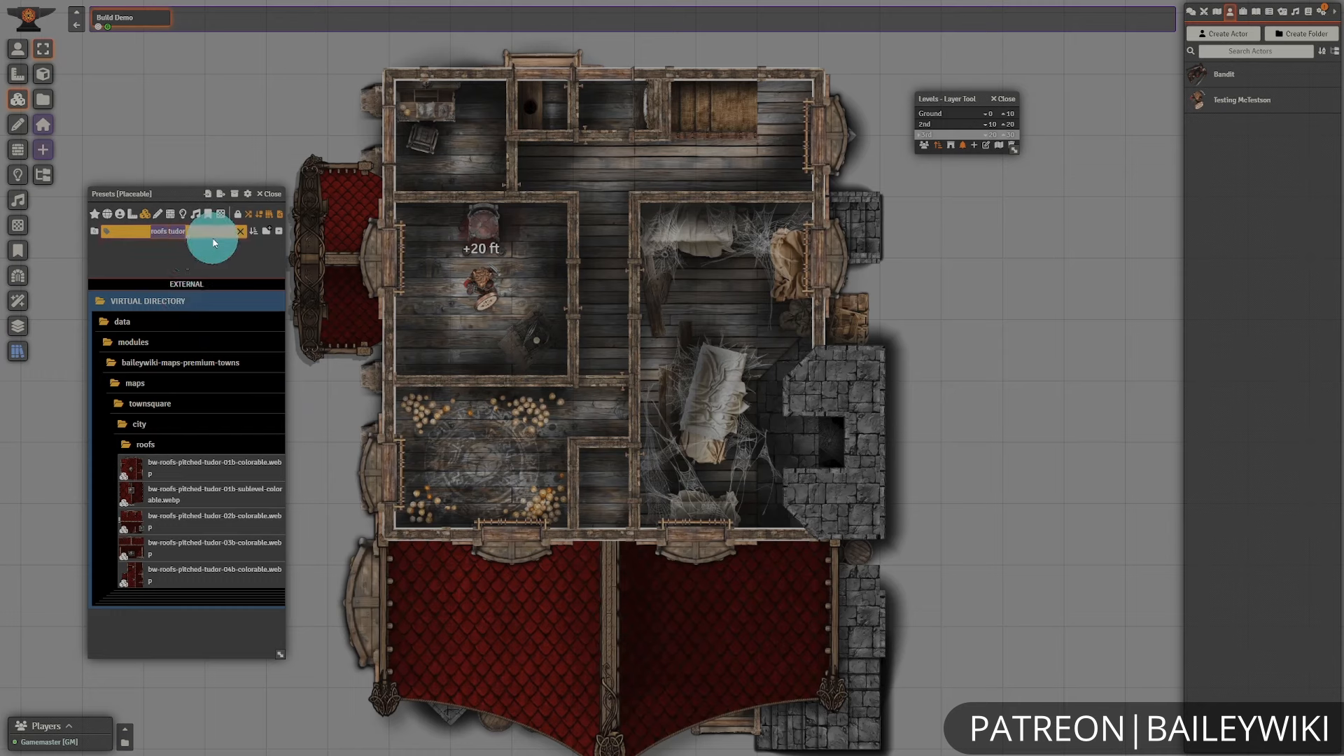
text(fireplace)
scroll(245, 504, down, 5)
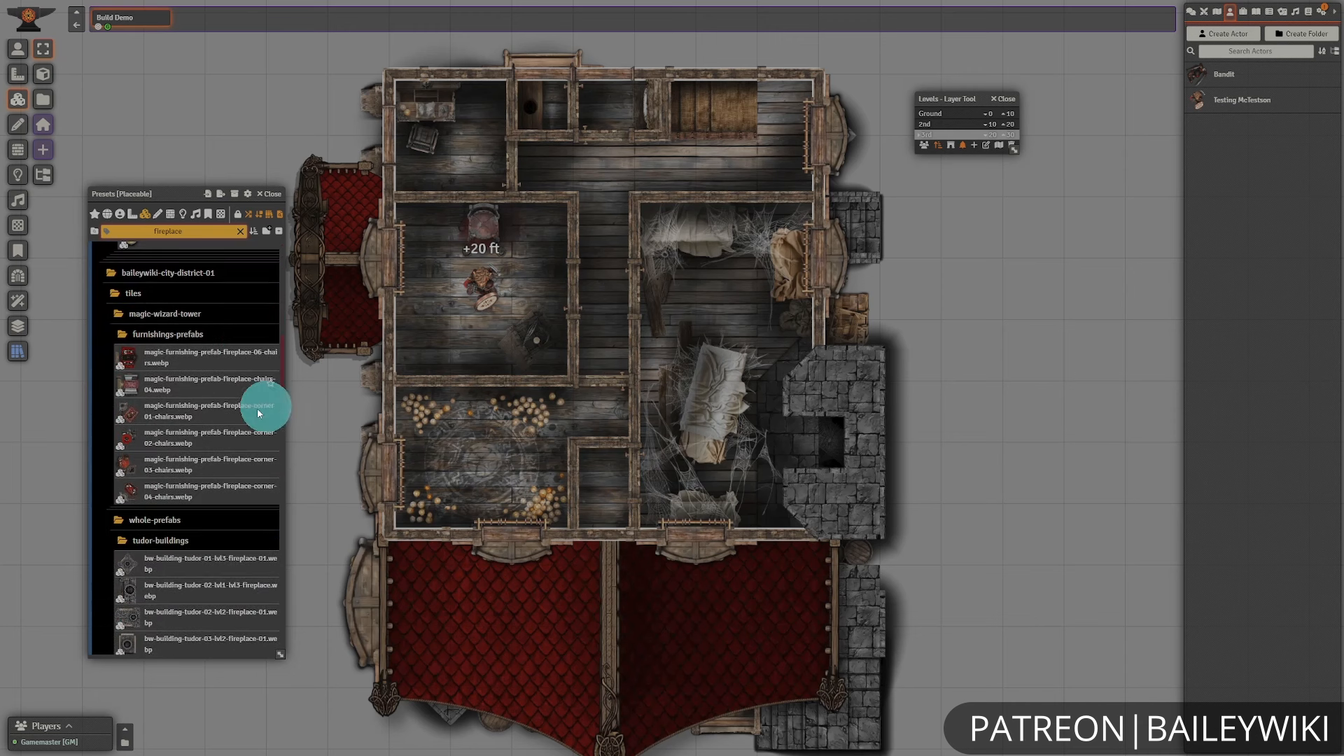
scroll(231, 420, down, 3)
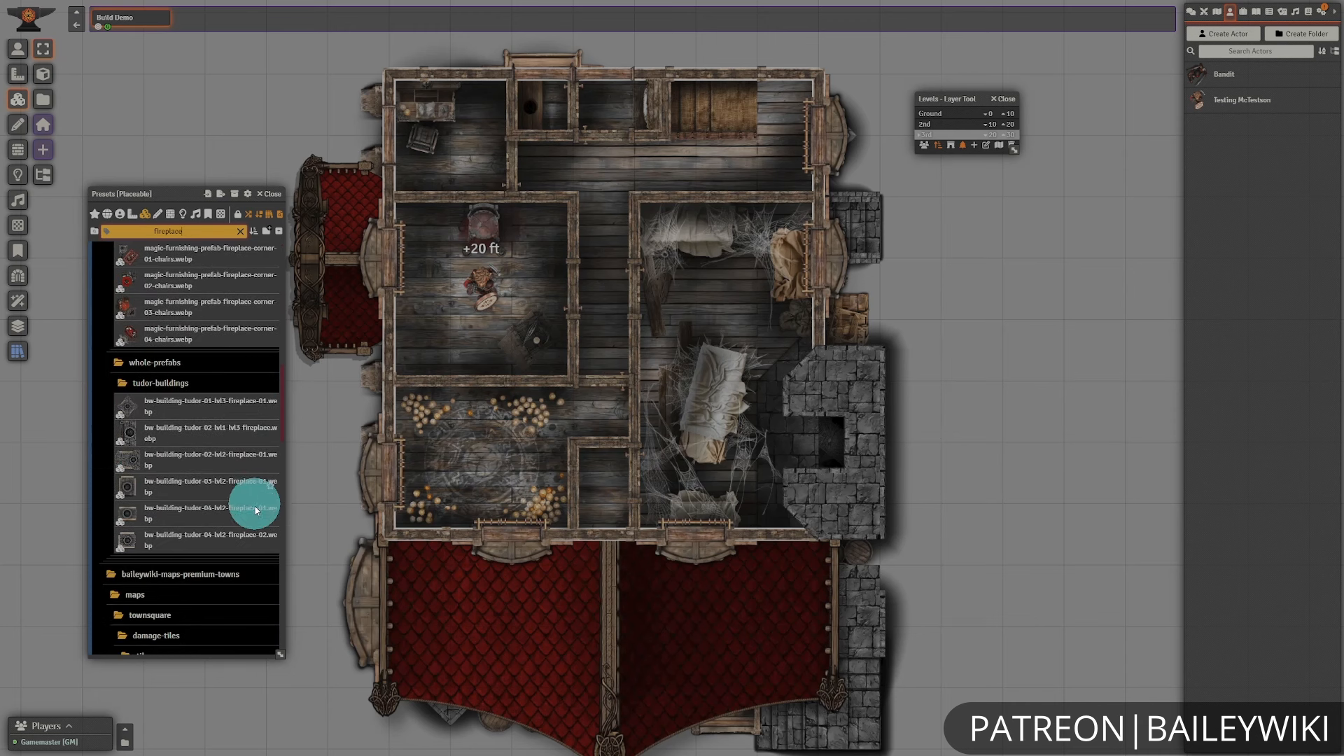
- Place the bw-building-tudor-02-lvl1-lvl3-fireplace.webp preset over the stone chimney on the 3rd level and align it
click(245, 429)
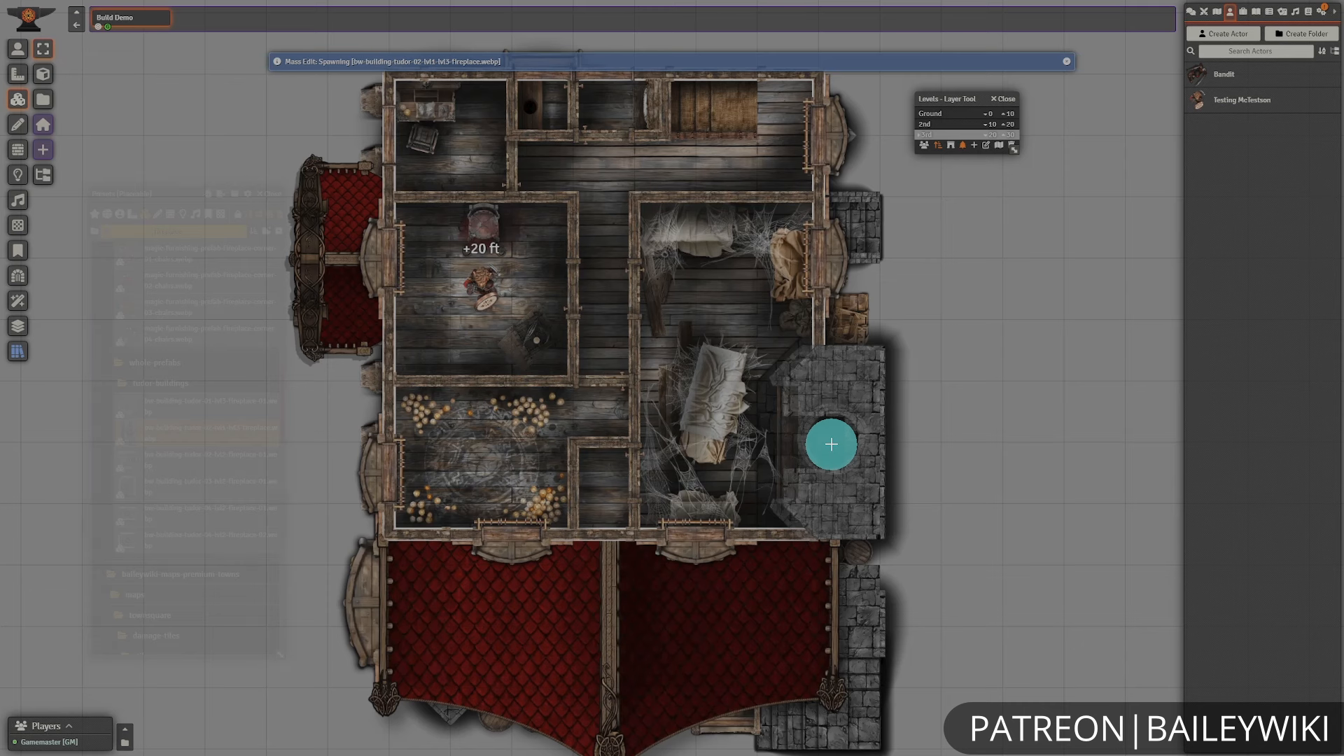
mouse_move(825, 474)
mouse_down()
mouse_move(862, 484)
mouse_move(833, 473)
mouse_up()
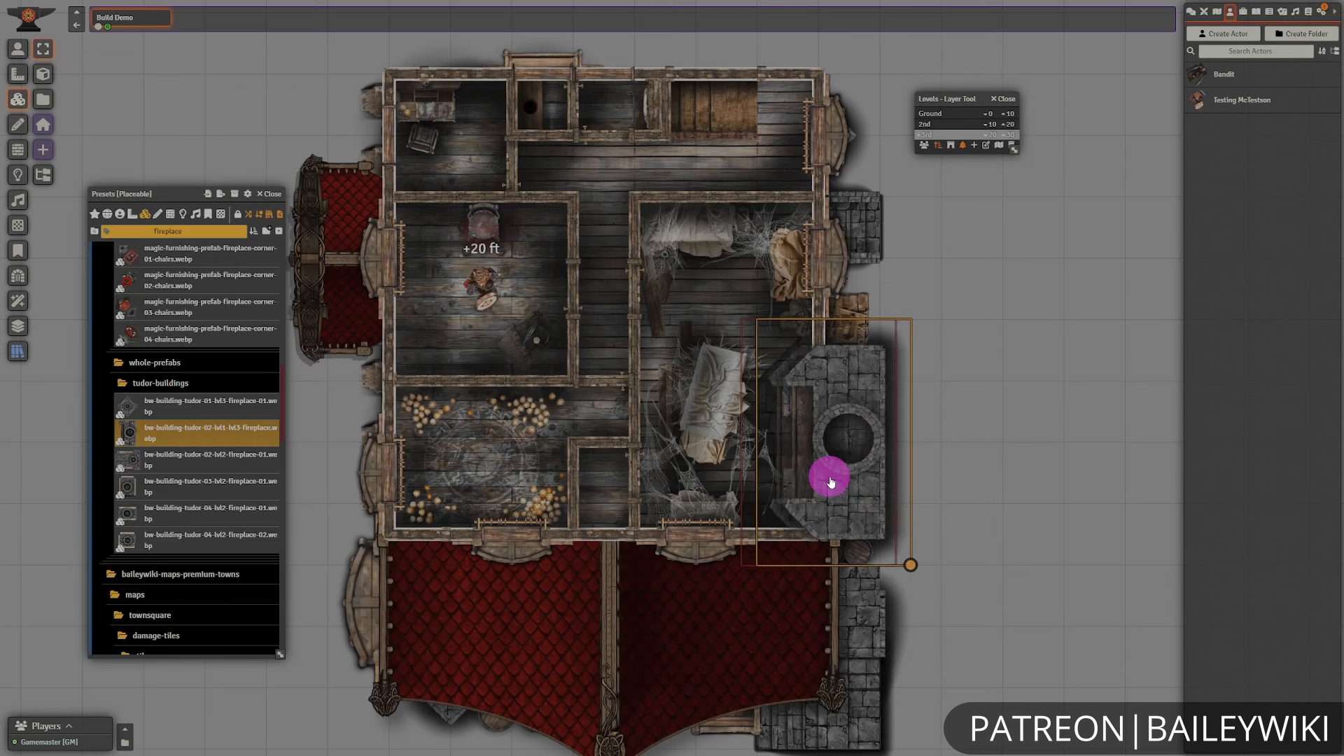
scroll(1008, 518, up, 1)
scroll(1020, 510, up, 1)
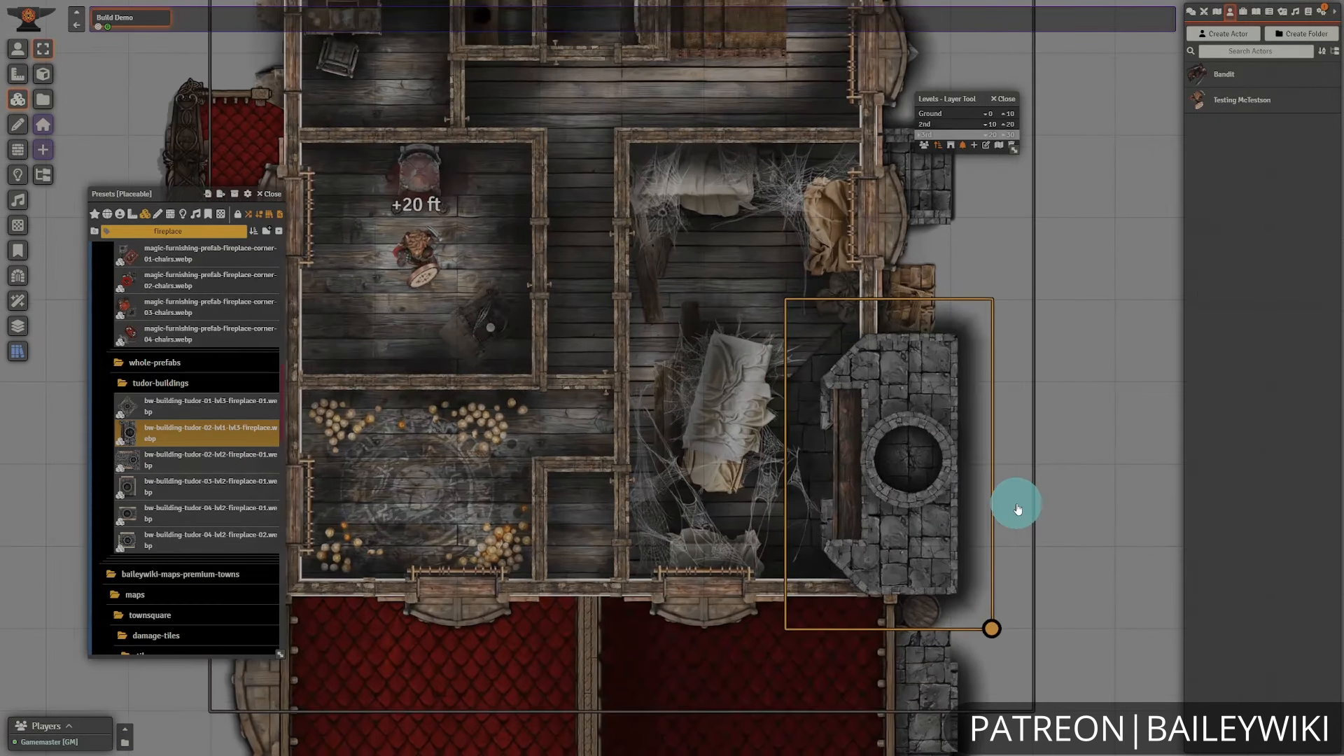
- Review the fireplace tile's Overhead and Levels settings, including Max Elevation Difference, and close its configuration
double_click(909, 471)
click(658, 287)
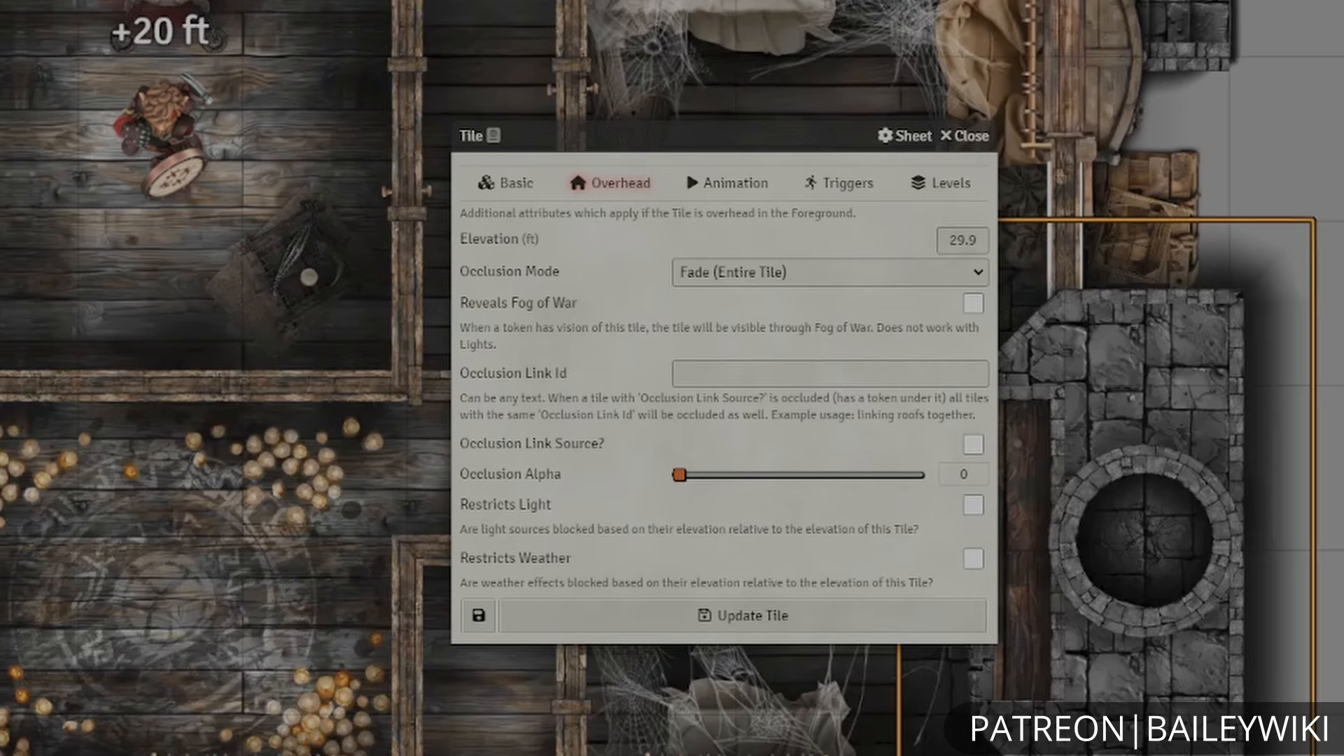
click(924, 190)
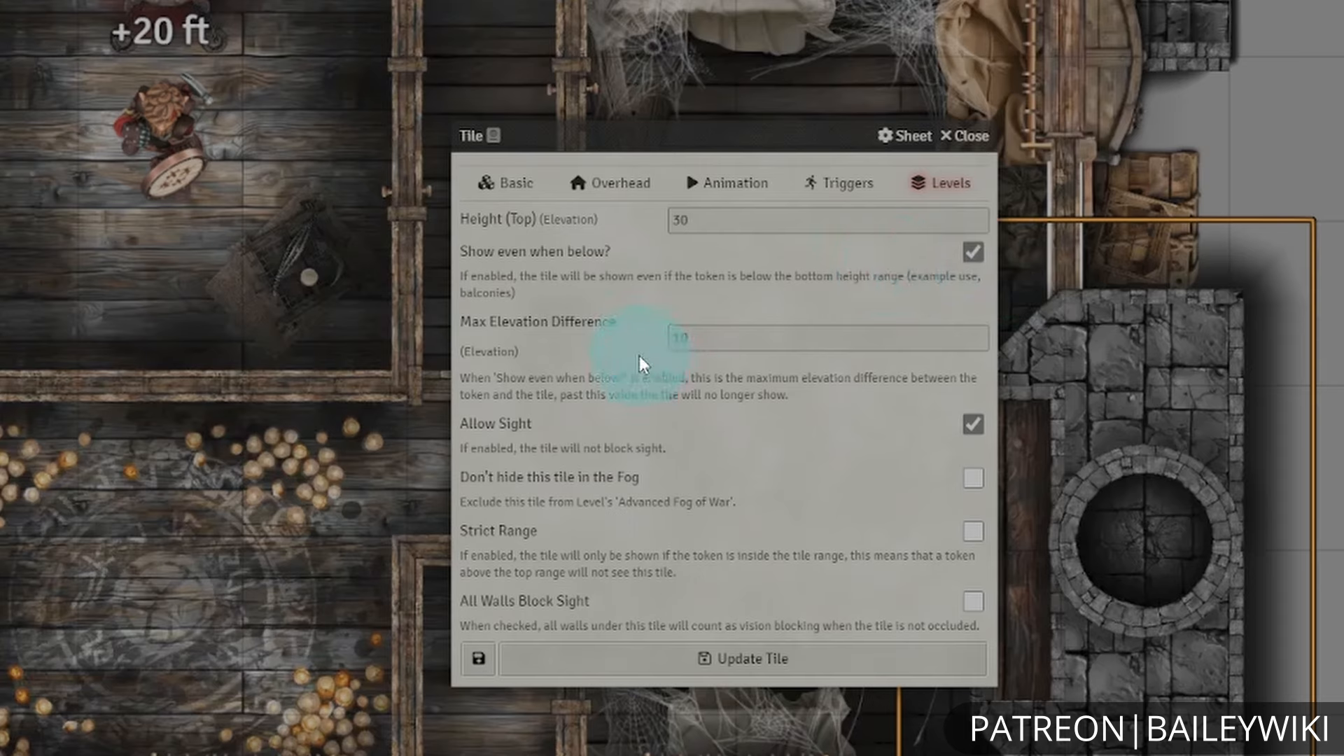
click(743, 340)
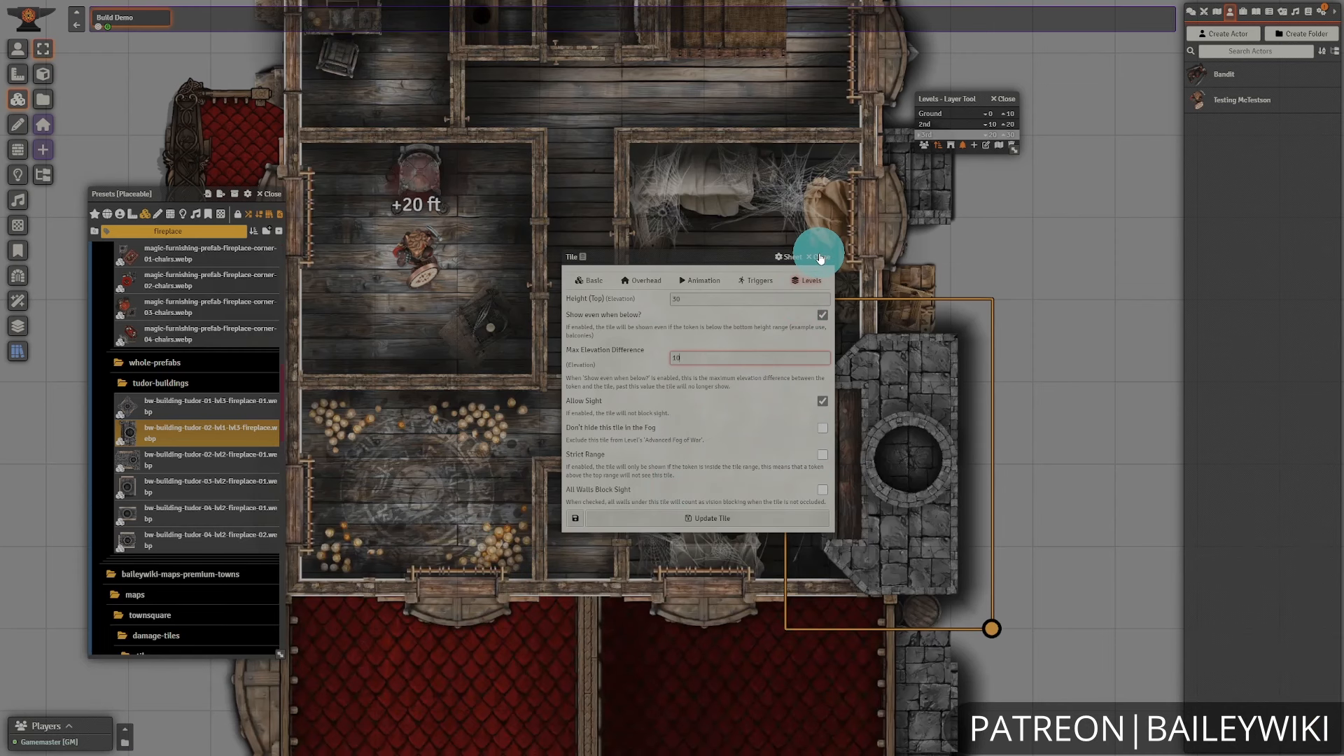
click(964, 136)
- Move the token into the 3rd level's east bedroom and walk it under the fireplace tile to test its occlusion
drag(418, 259, 745, 318)
key(Down)
key(Down)
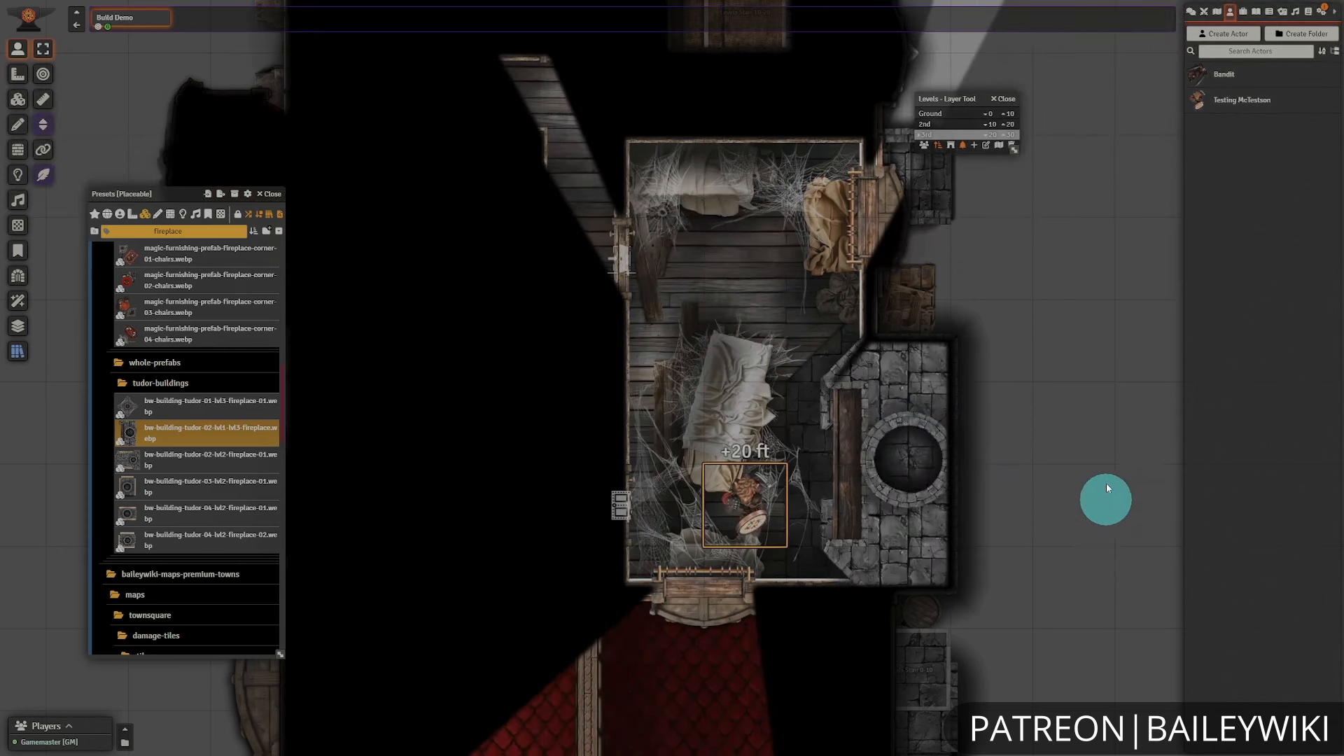
key(Right)
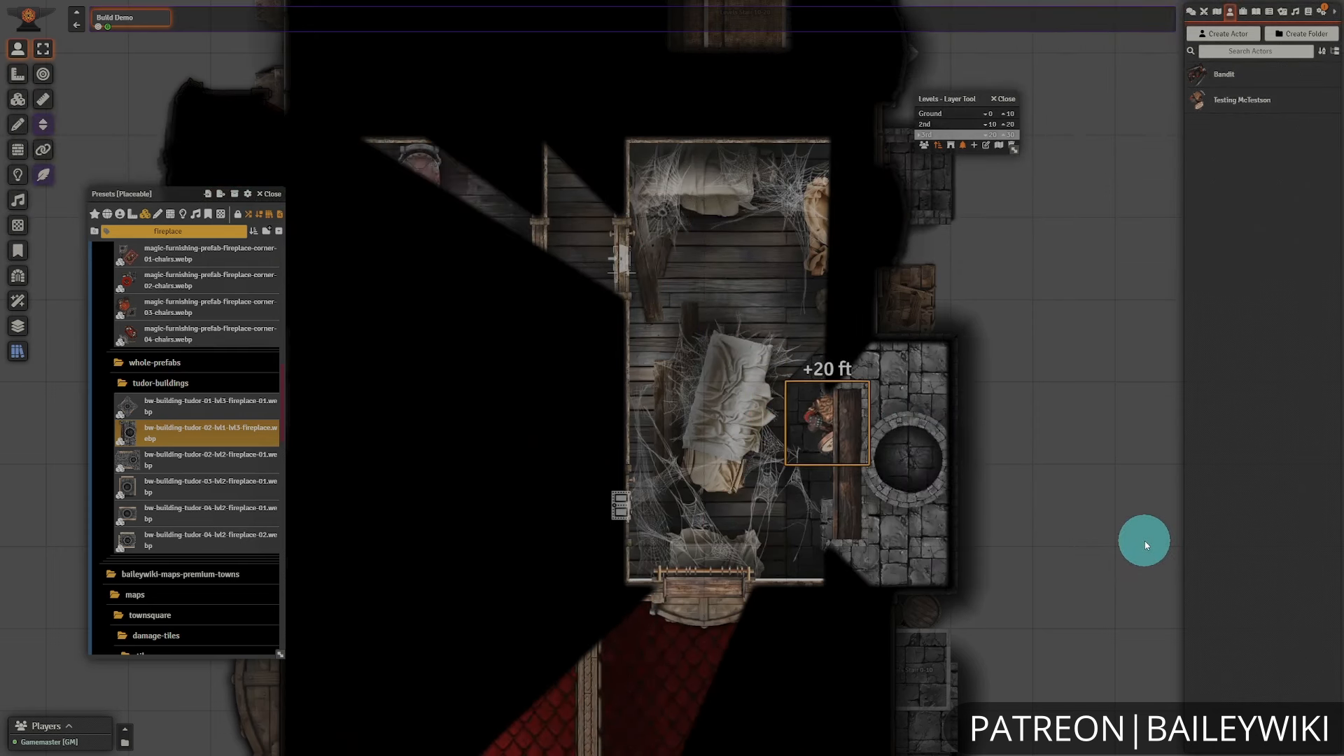
key(Down)
key(Up)
key(Right)
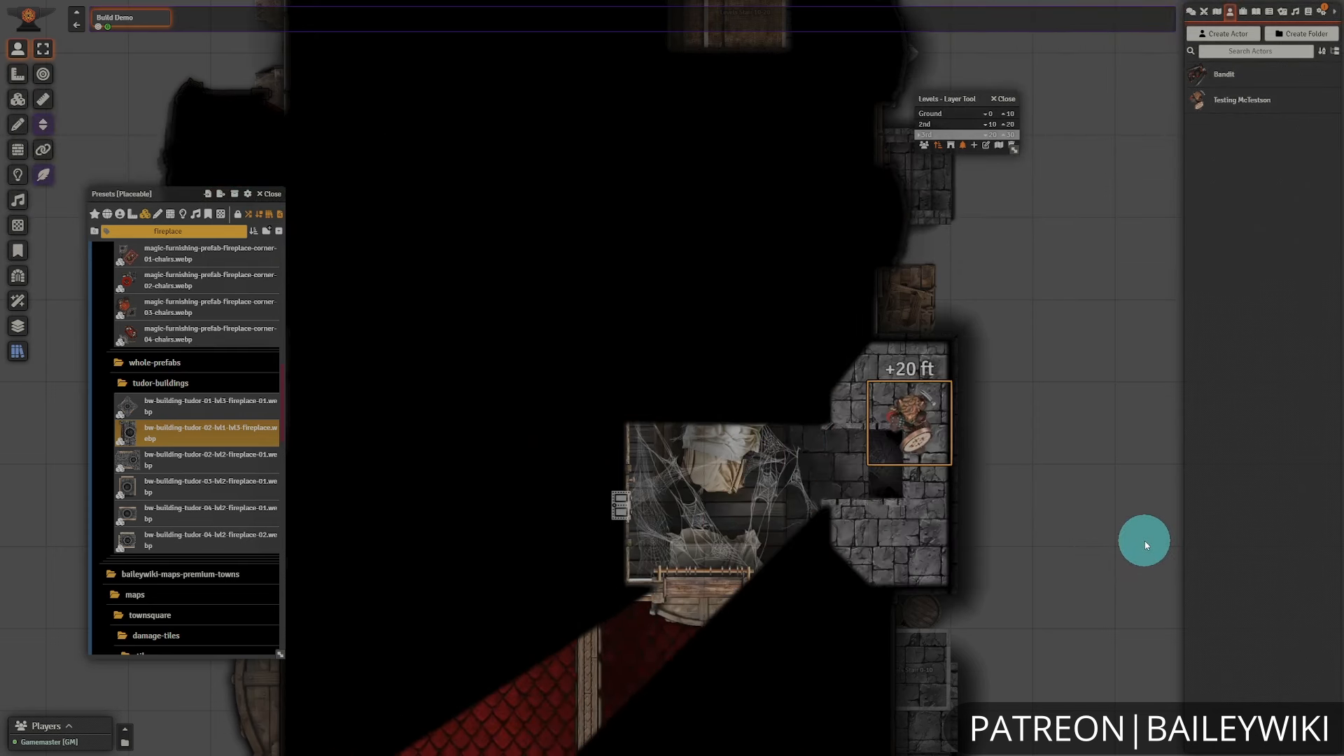
- Walk the token back out from under the fireplace tile to the middle of the east bedroom
key(Down)
key(Left)
key(Left)
key(Up)
key(Up)
key(Up)
key(Up)
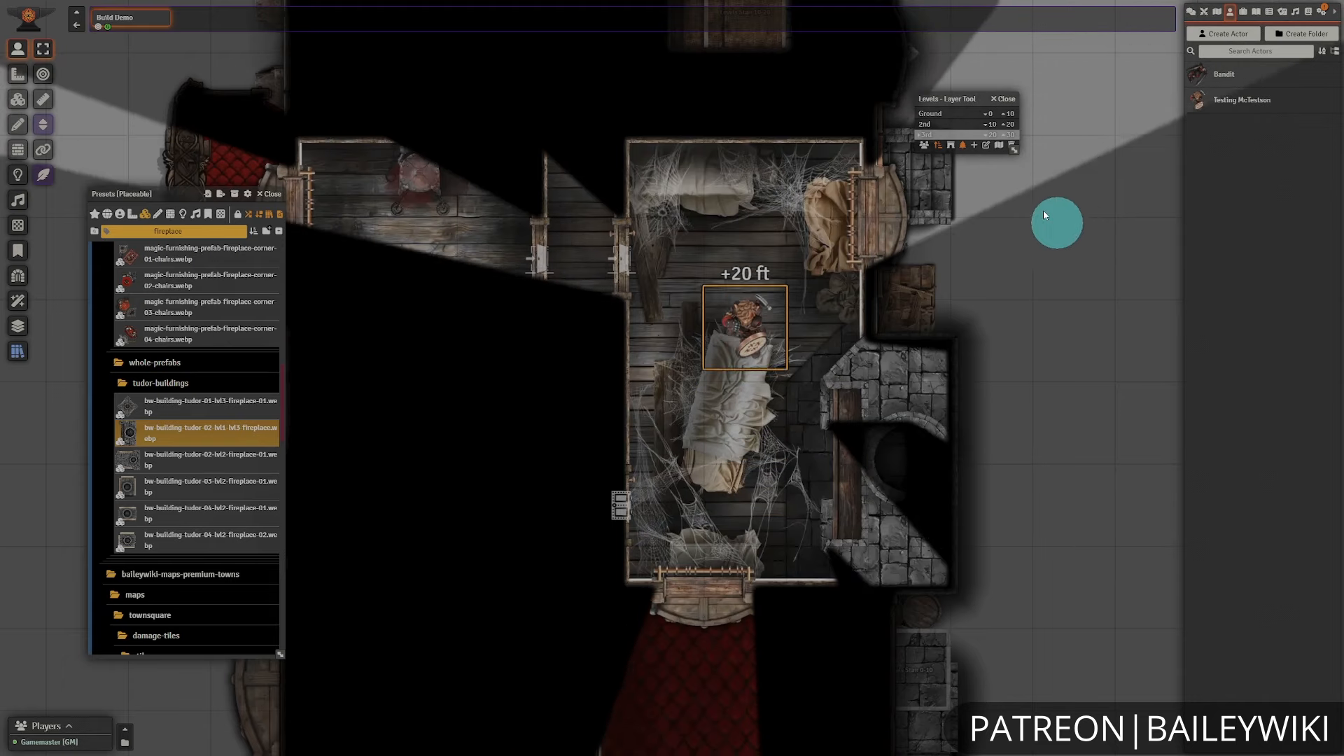
- Show the 2nd level and place the bw-building-tudor-02-lvl2-fireplace-01.webp preset over its stone chimney
click(935, 124)
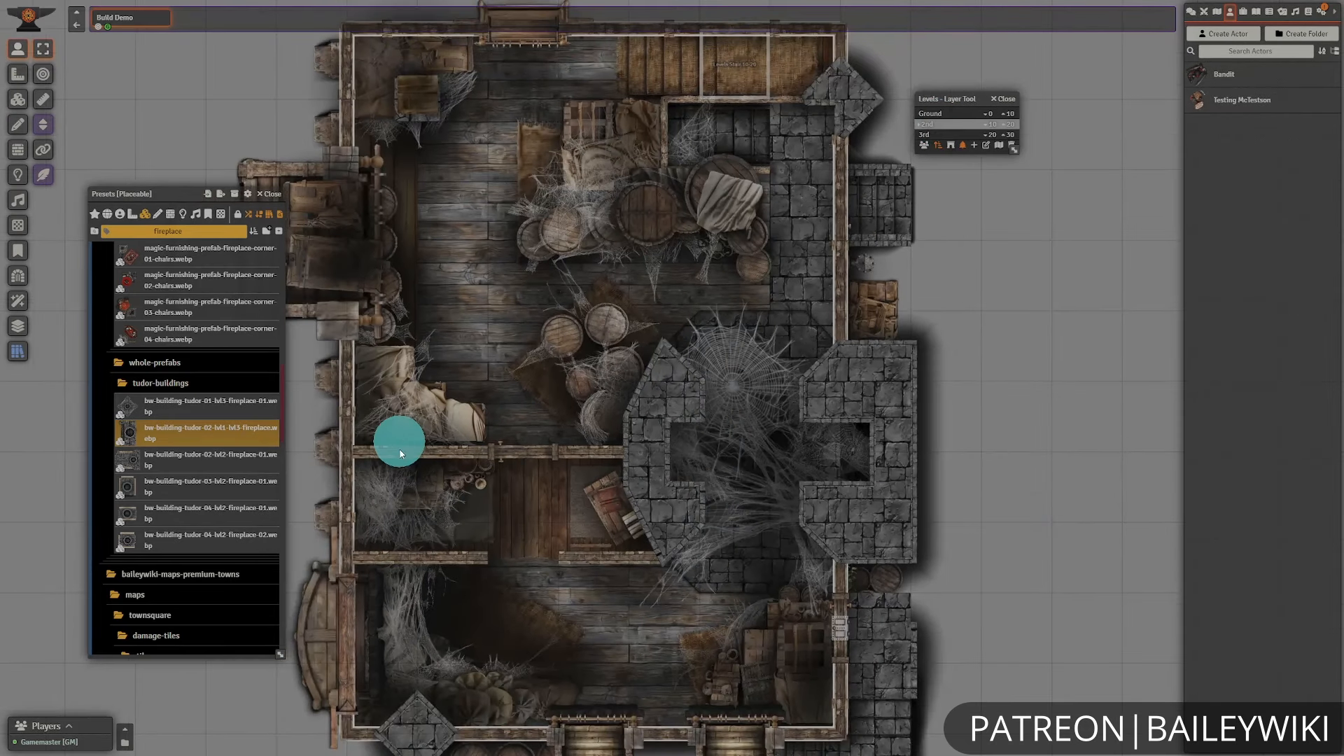
click(193, 460)
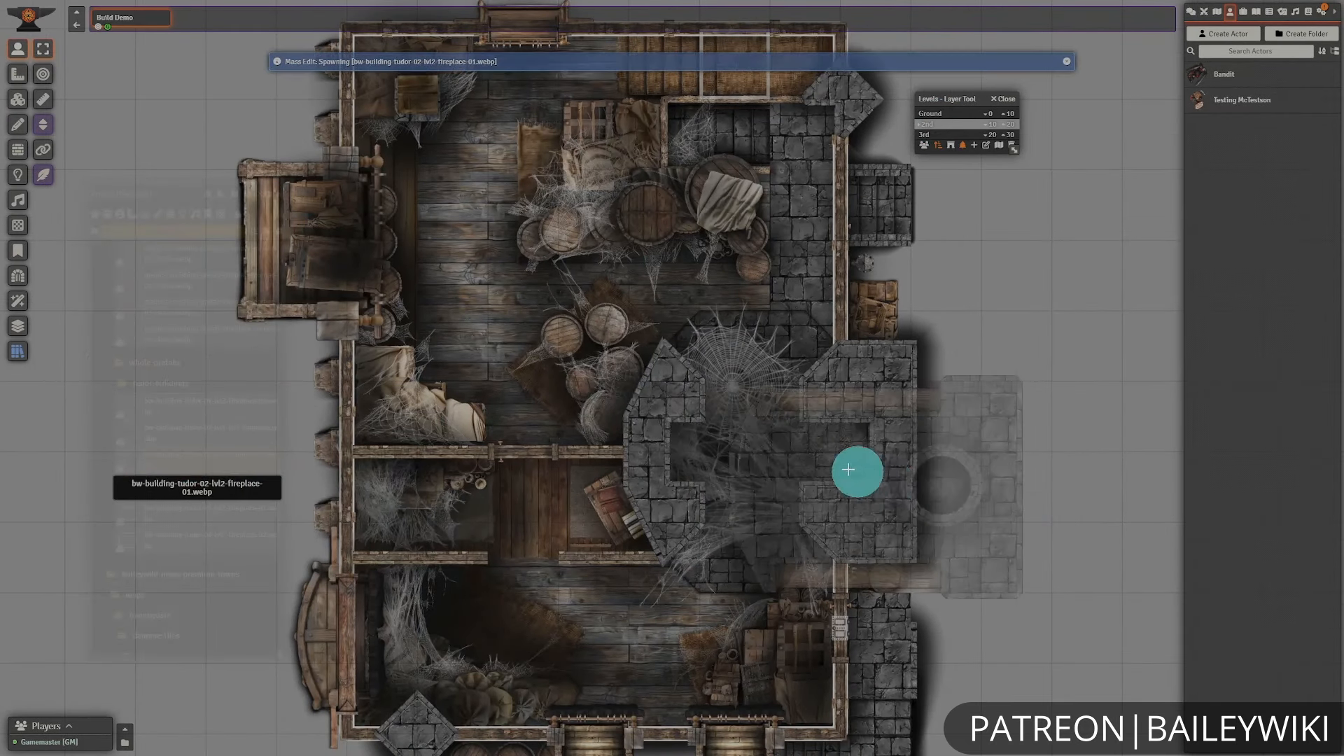
click(770, 445)
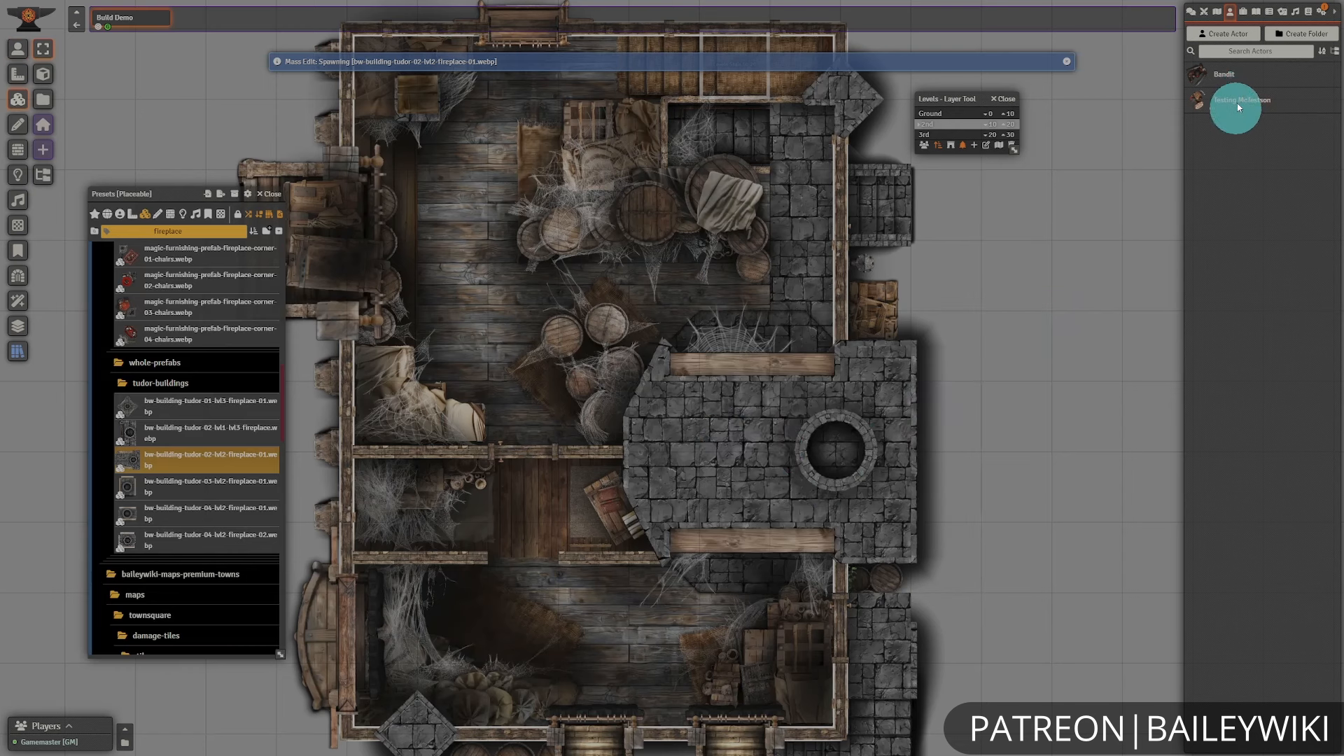
- Place the test actor's token just north of the 2nd level's fireplace and move it south beneath the fireplace tile
drag(1230, 104, 739, 280)
drag(769, 381, 735, 537)
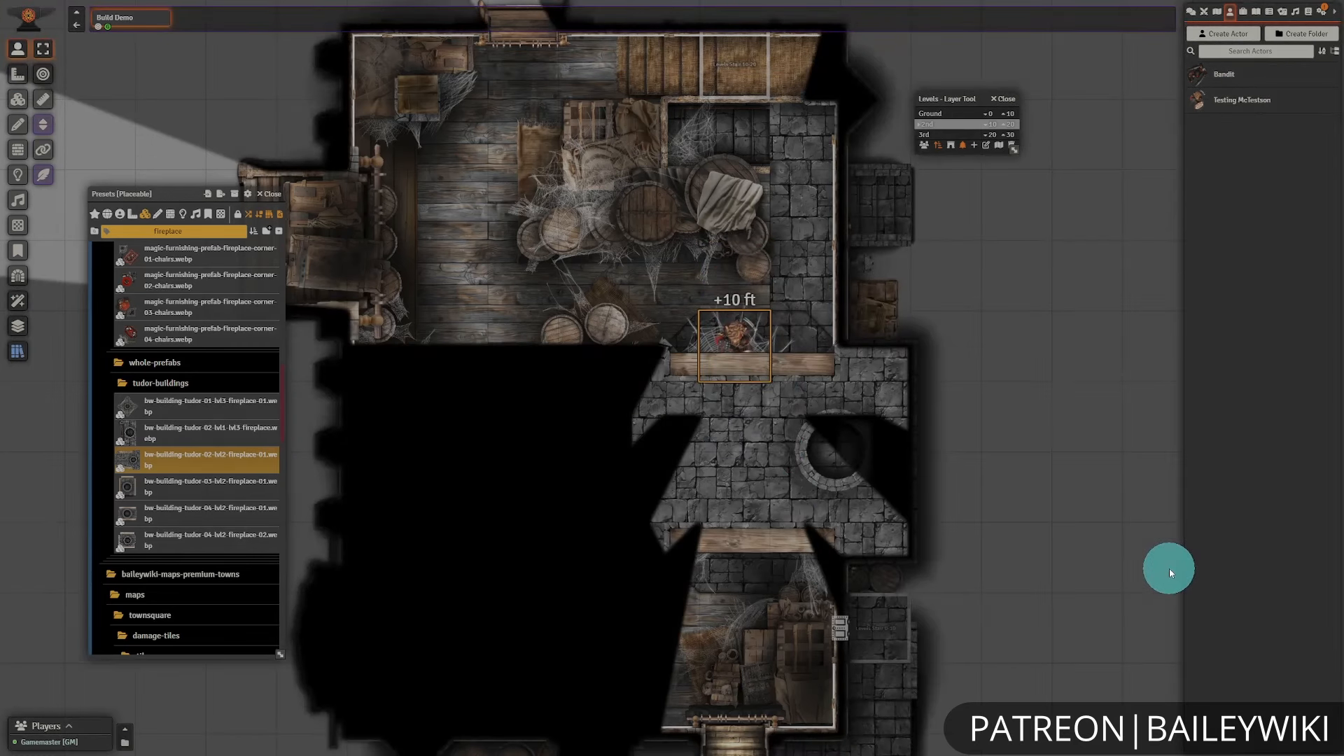
key(Up)
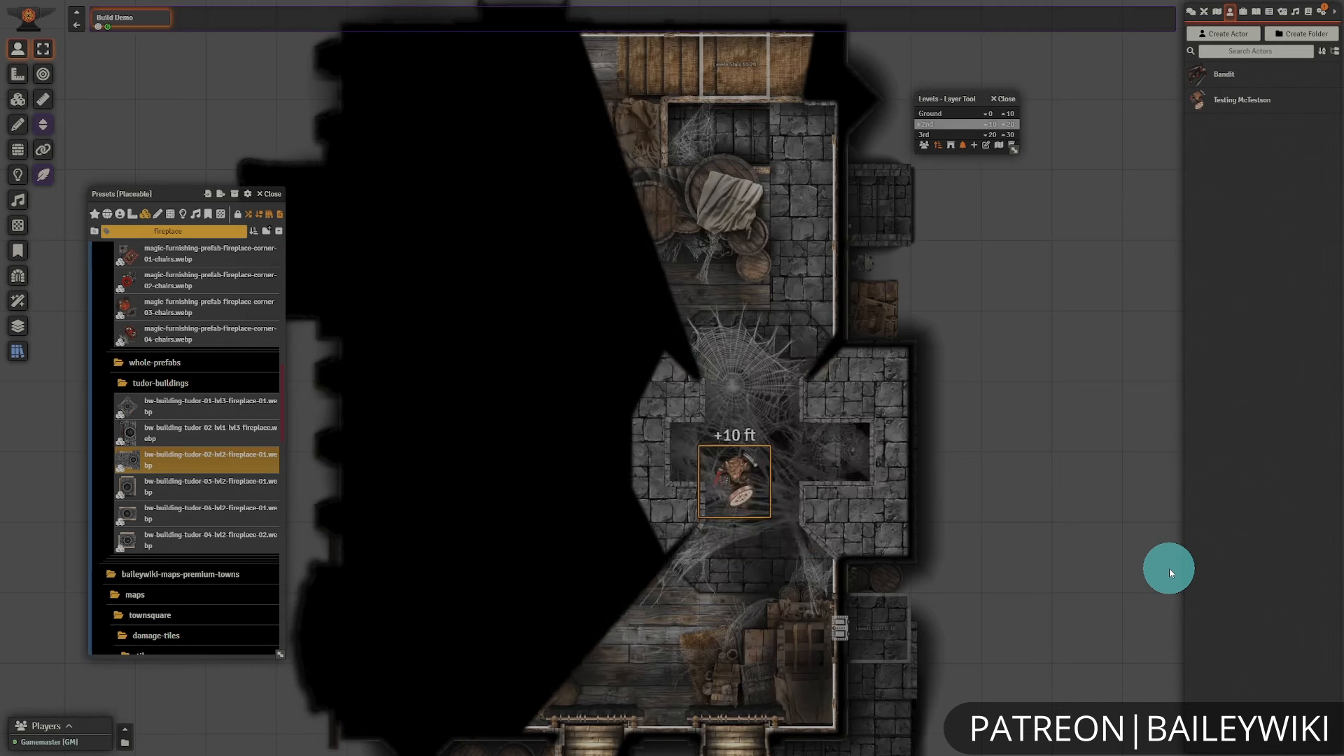
- Walk the token beneath the fireplace tile into its east recess and back to the central passage to test the occlusion
key(Left)
key(Down)
key(Right)
key(Right)
key(Up)
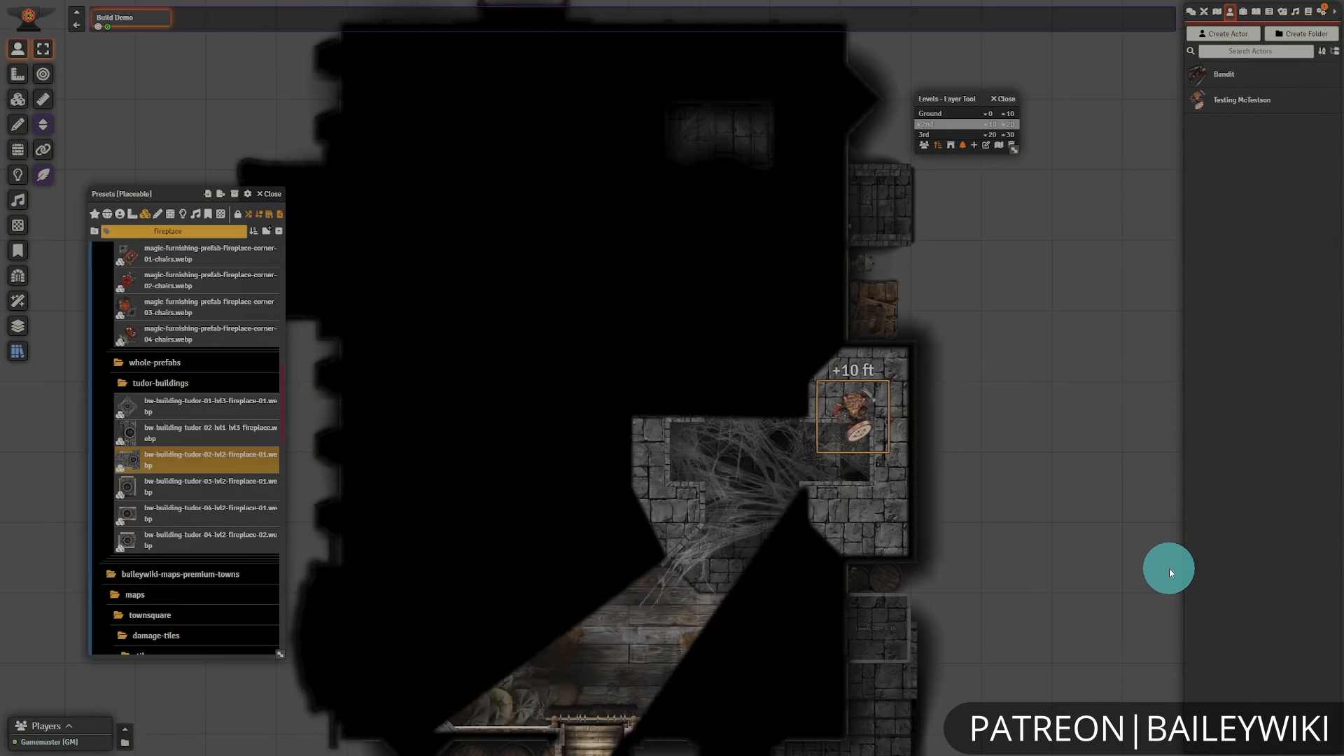
key(Down)
key(Left)
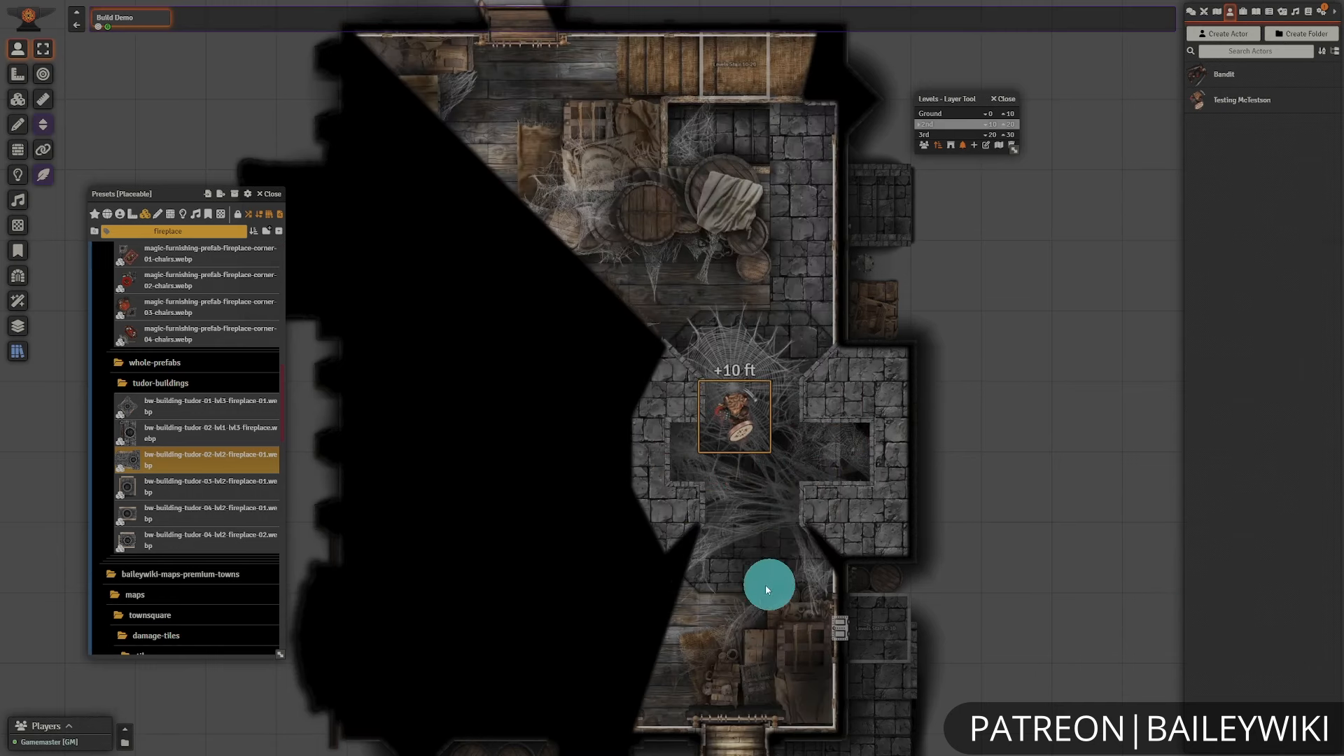
- Walk the token out of the fireplace into the 2nd level's large north room and stop it just north of the hearth
key(Up)
key(Up)
key(Left)
key(Left)
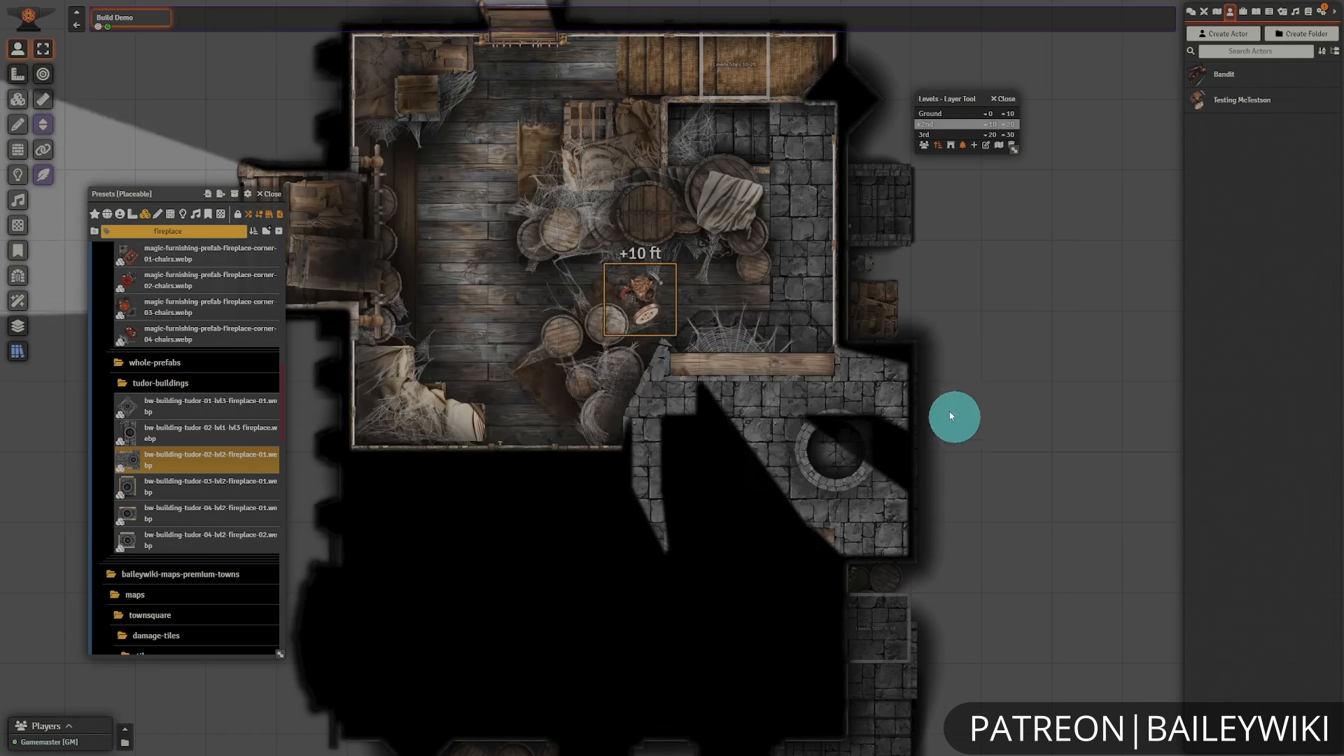
key(Right)
key(Right)
key(Up)
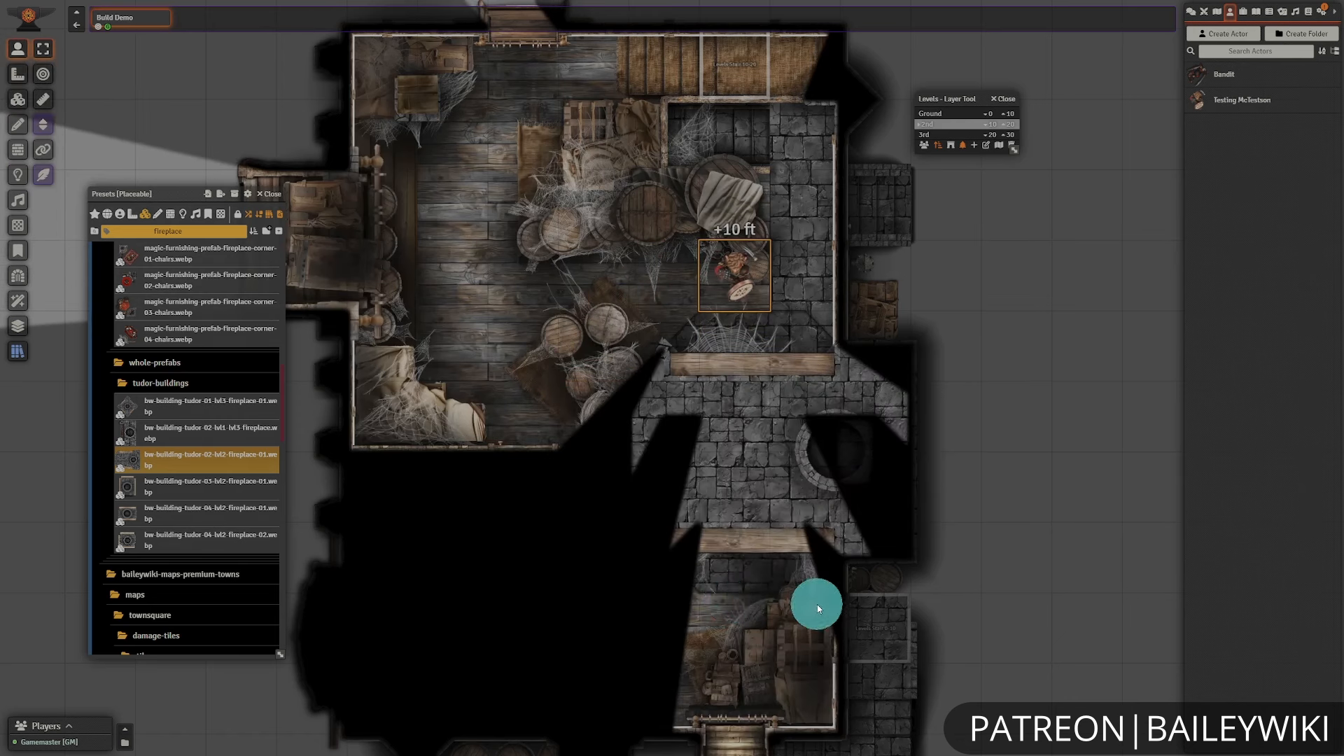
- Walk the token south through the fireplace passage and into the middle of the 2nd level's south room
key(Down)
key(Down)
key(Down)
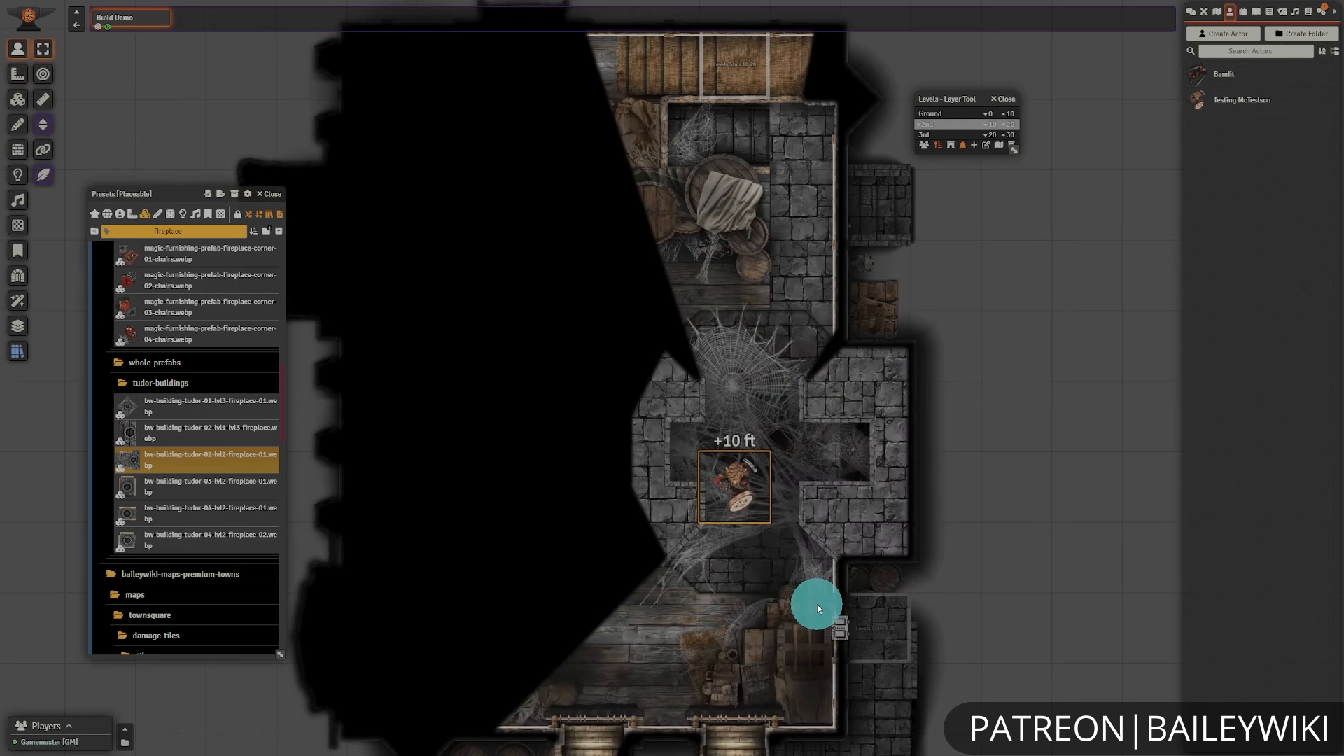
key(Down)
key(Down)
key(Left)
key(Left)
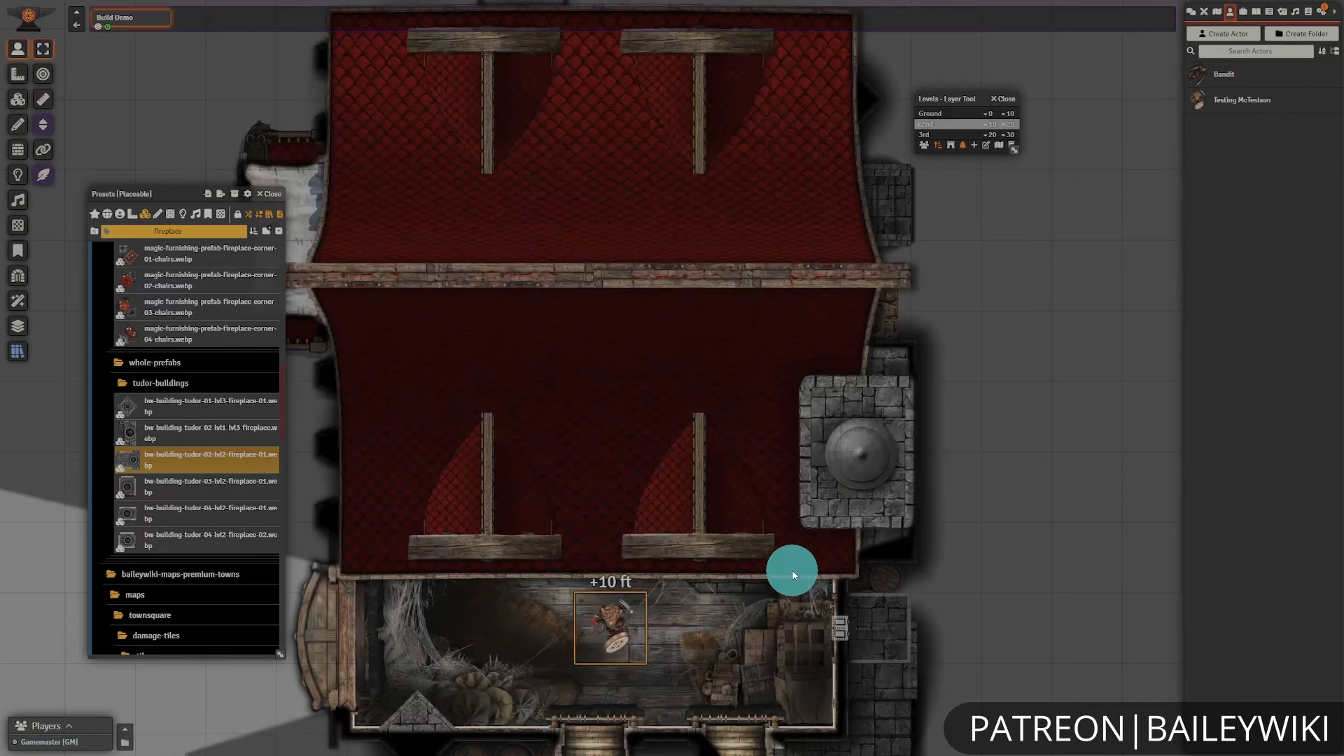
- Walk the token back north through the fireplace and then west across the 2nd level's large north room
key(Right)
key(Up)
key(Up)
key(Up)
key(Up)
key(Up)
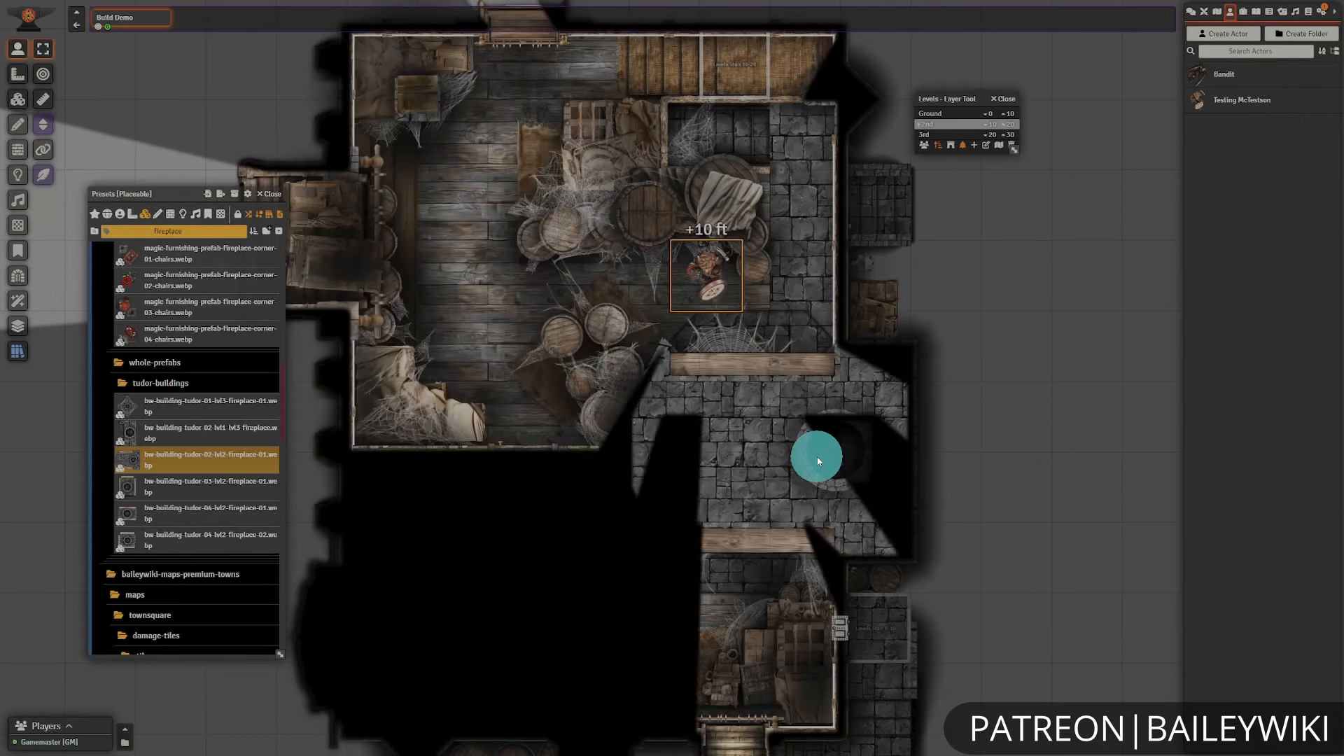
key(Left)
key(Left)
key(Left)
key(Down)
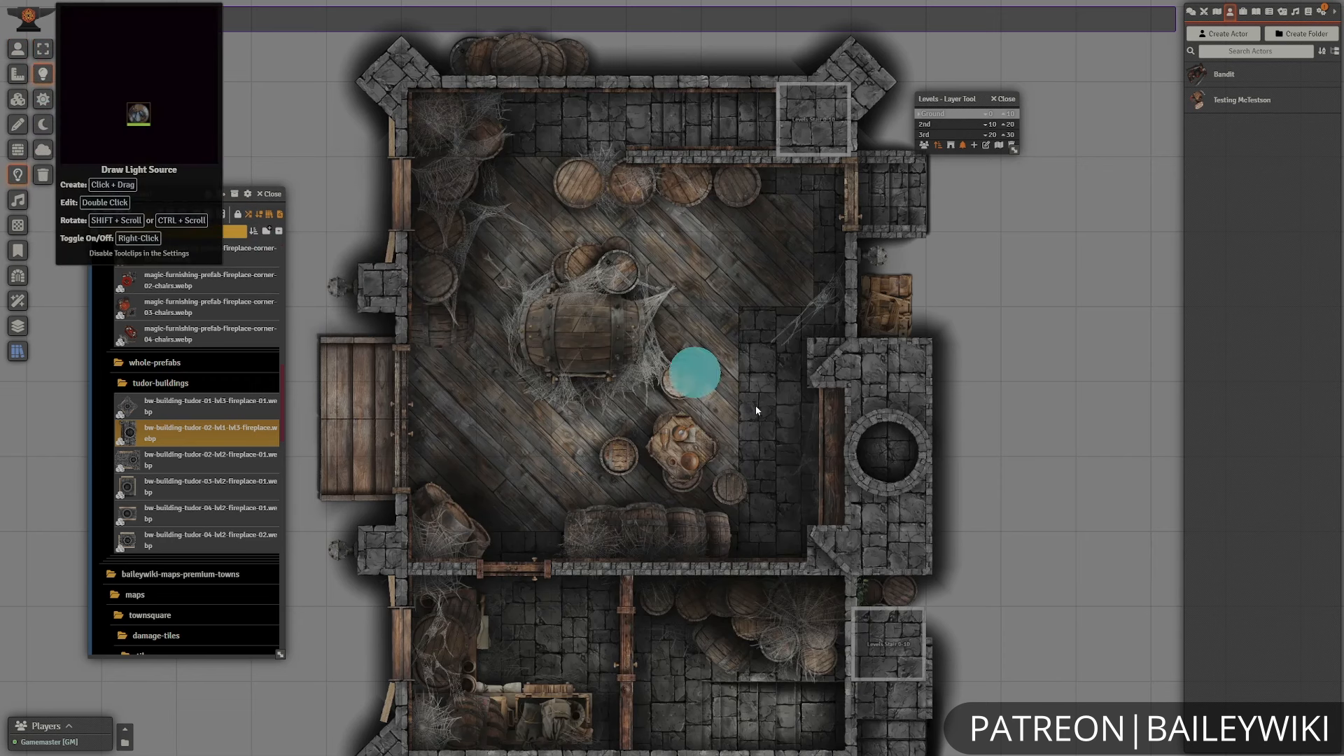
- Add an ambient light among the barrels west of the Ground level's fireplace and give it a pale yellow Light Color
click(682, 443)
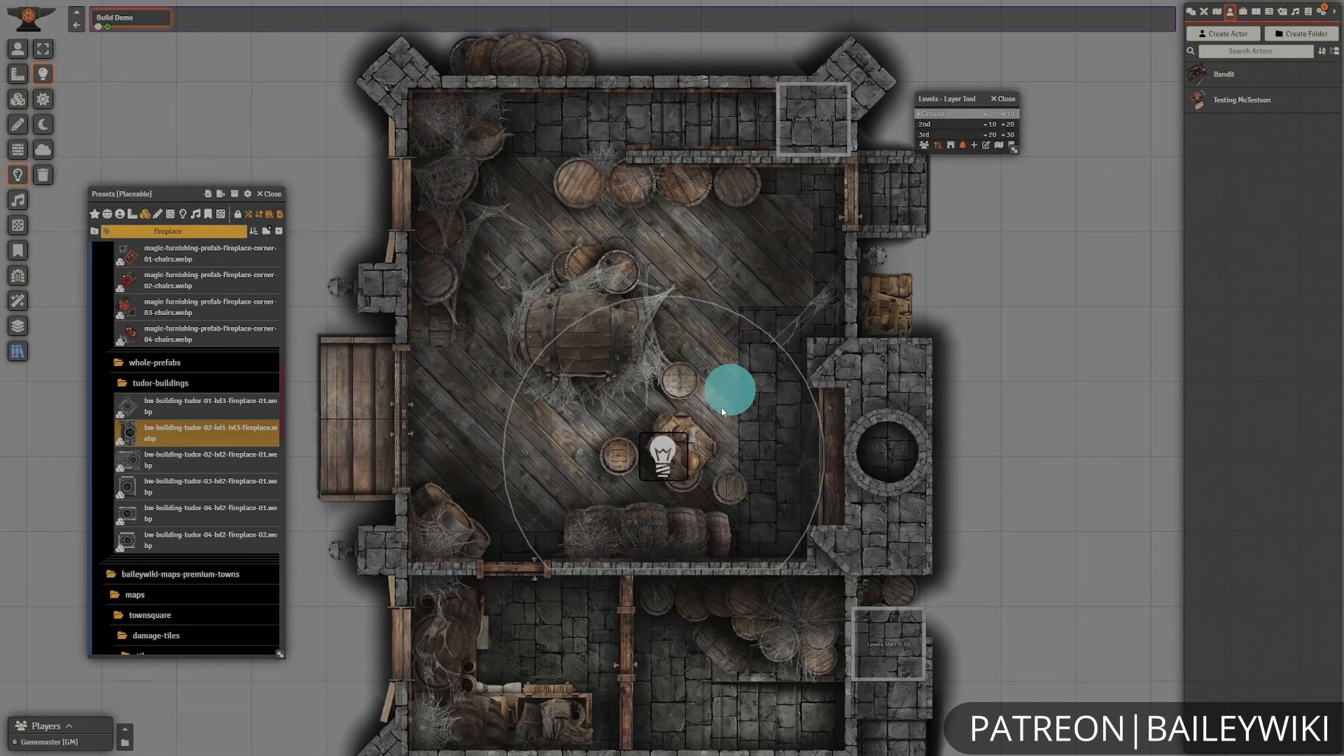
double_click(665, 456)
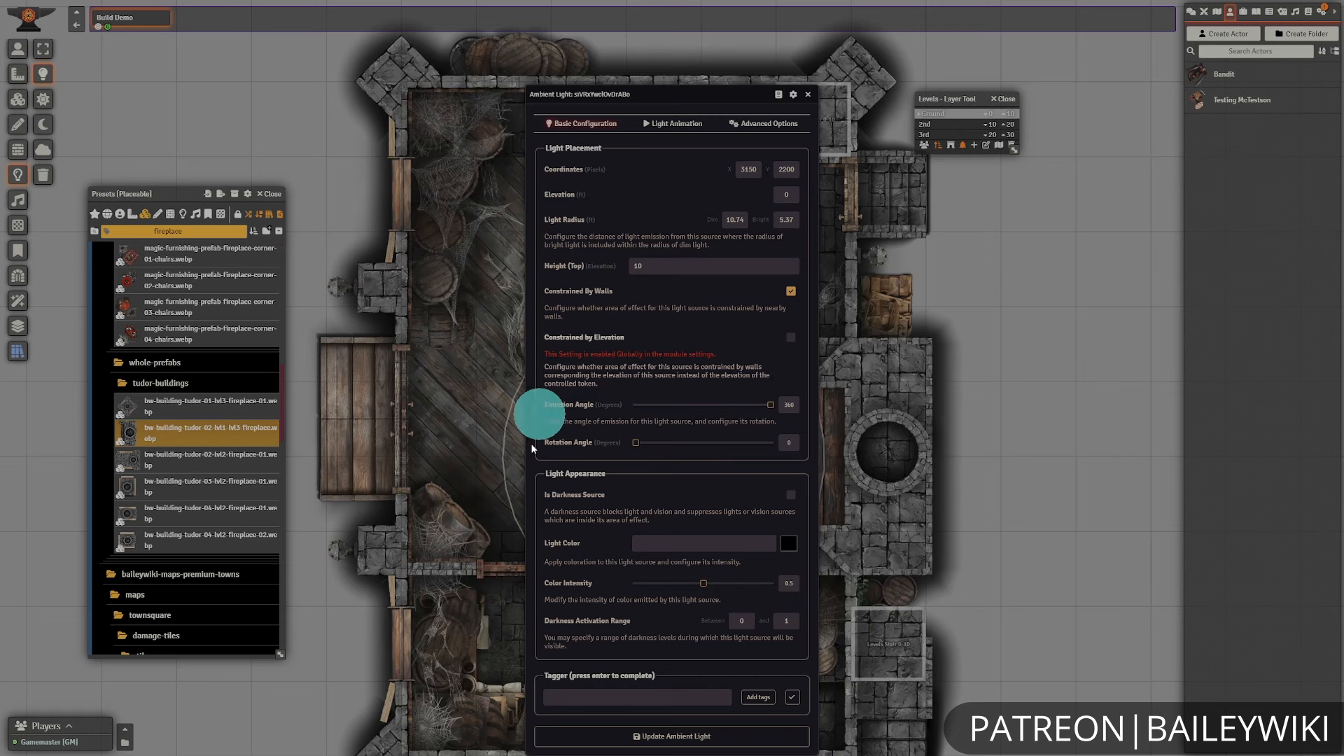
click(791, 544)
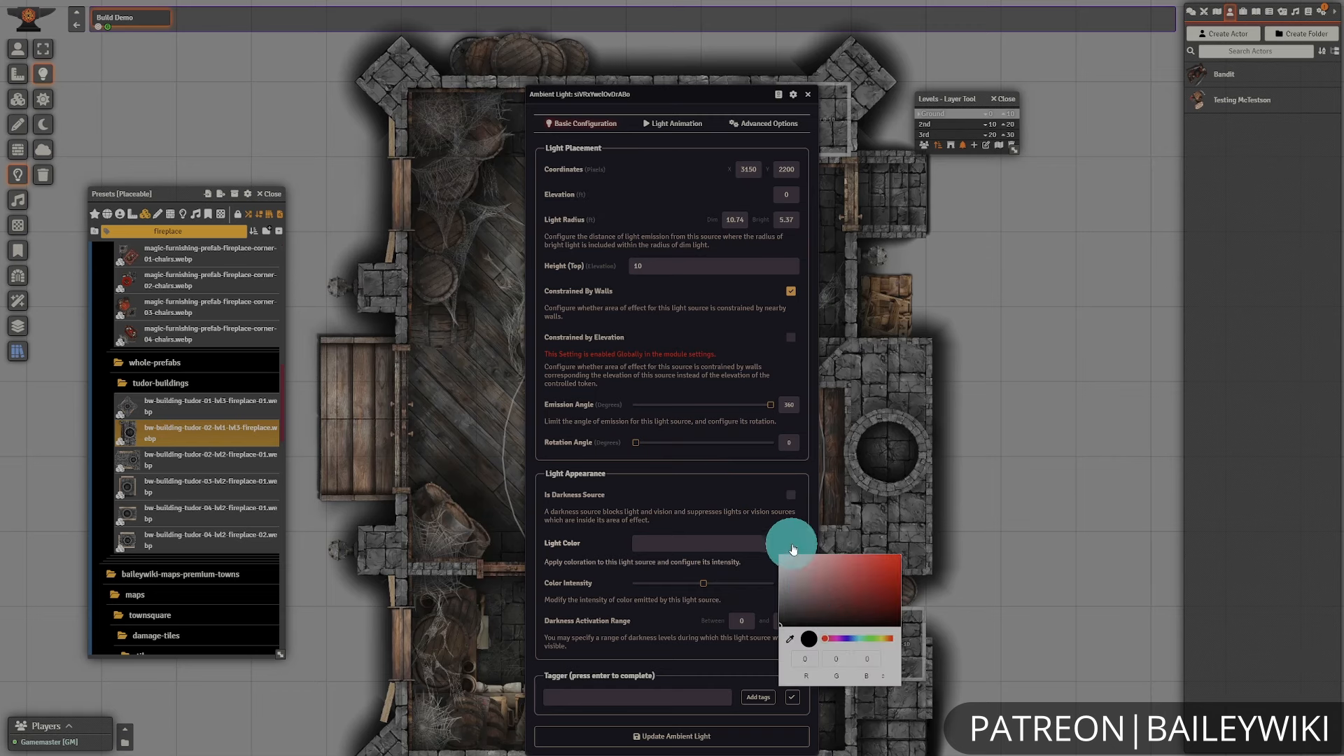
click(883, 639)
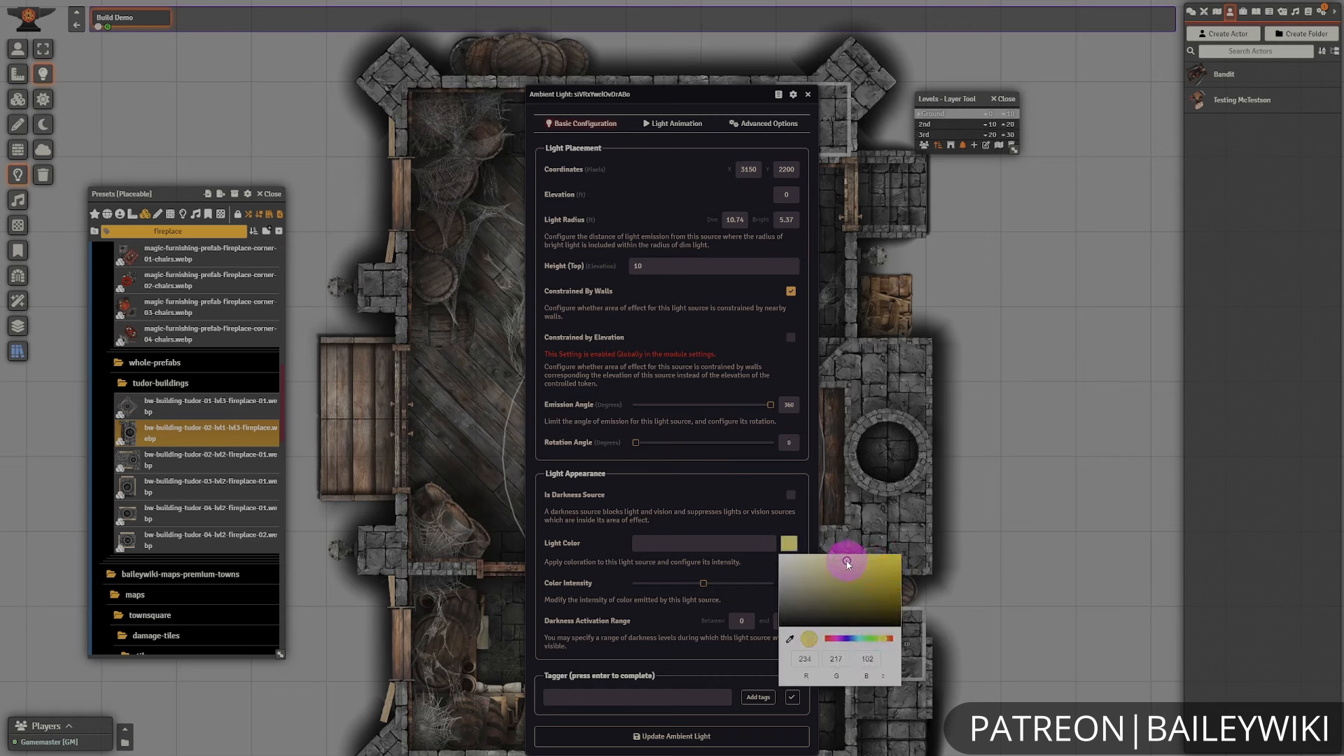
click(742, 736)
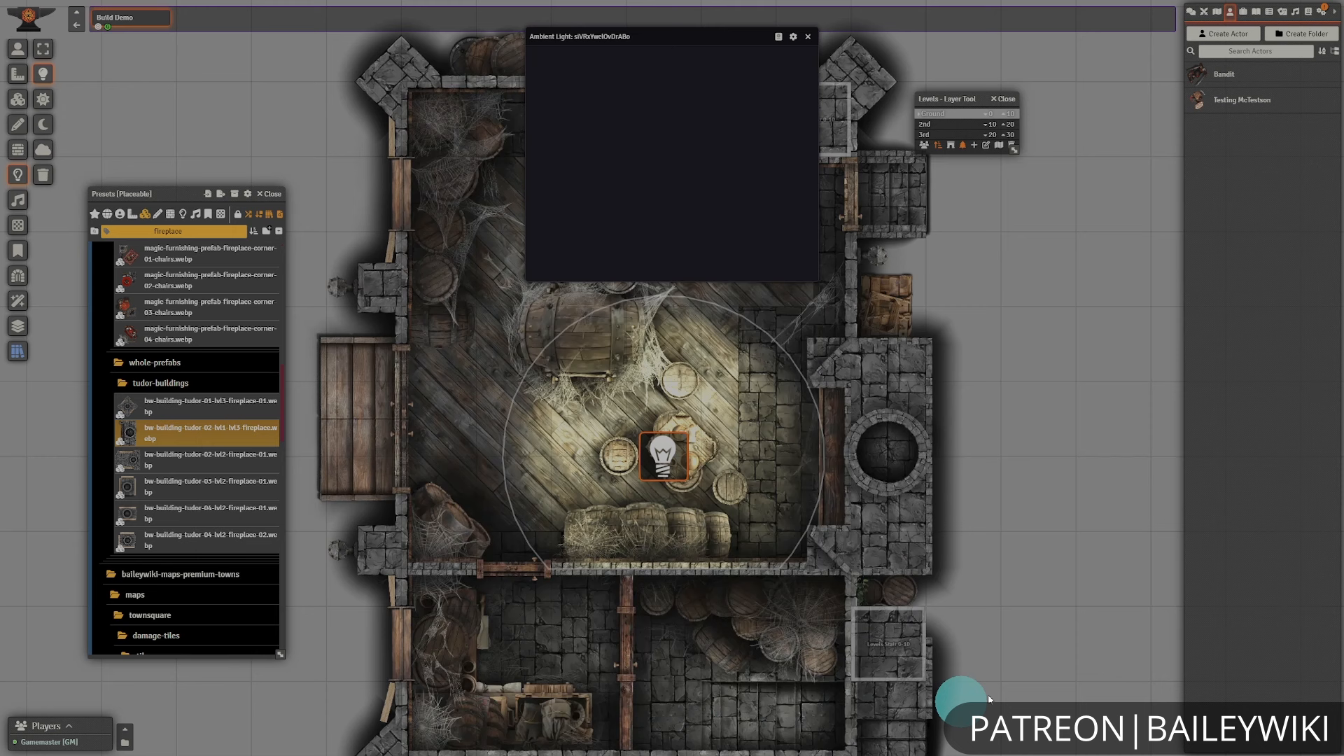
- Lower the ground-floor light's Color Intensity to 0.25 and finally to 0.1
double_click(662, 455)
click(699, 685)
double_click(667, 479)
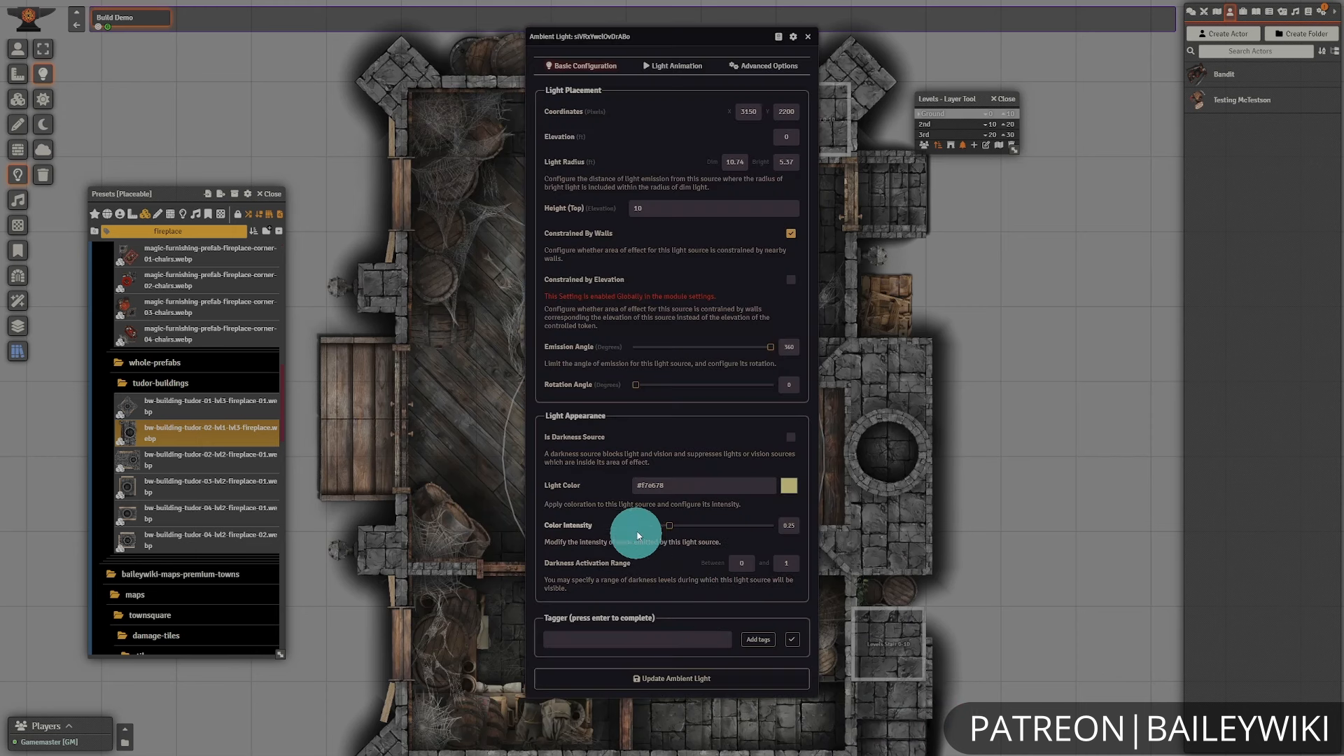
key(Escape)
- Copy the ground-floor light and paste copies into rooms on the 2nd level and into the two west rooms of the 3rd level
click(679, 452)
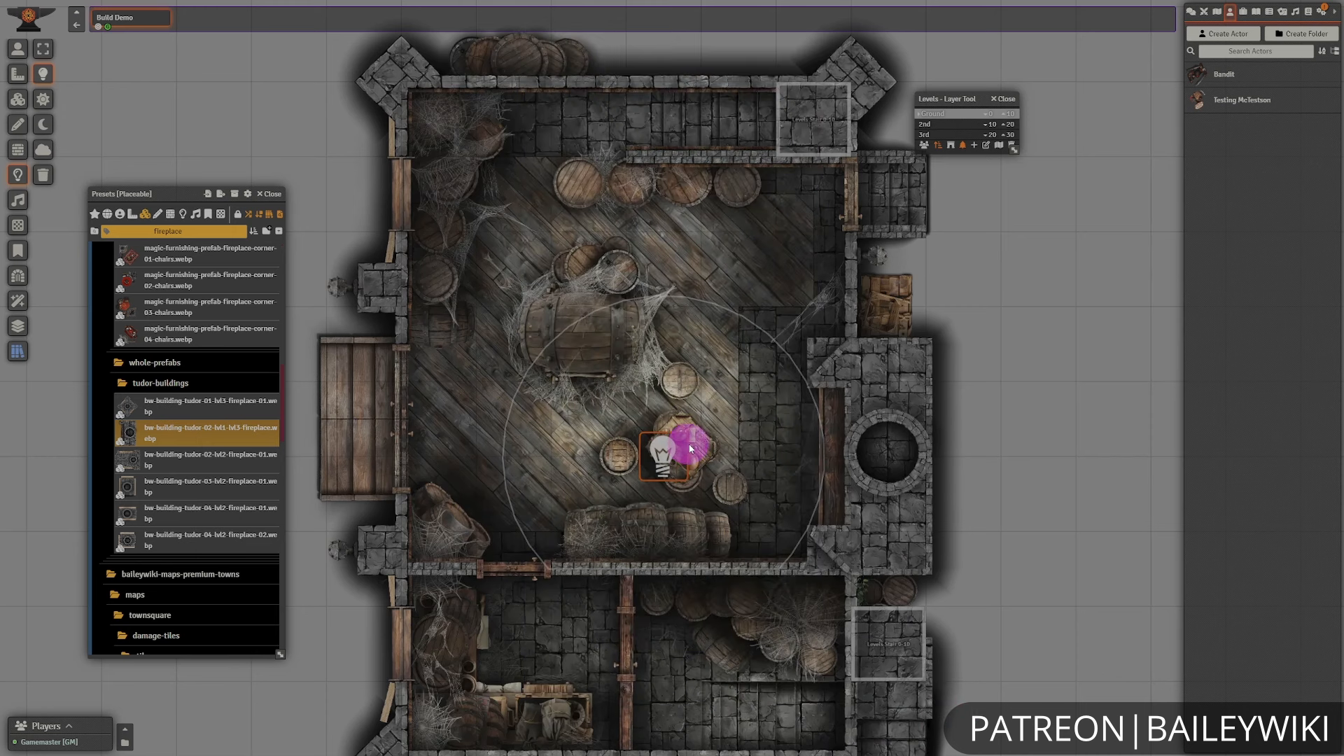
key(ctrl+c)
click(959, 124)
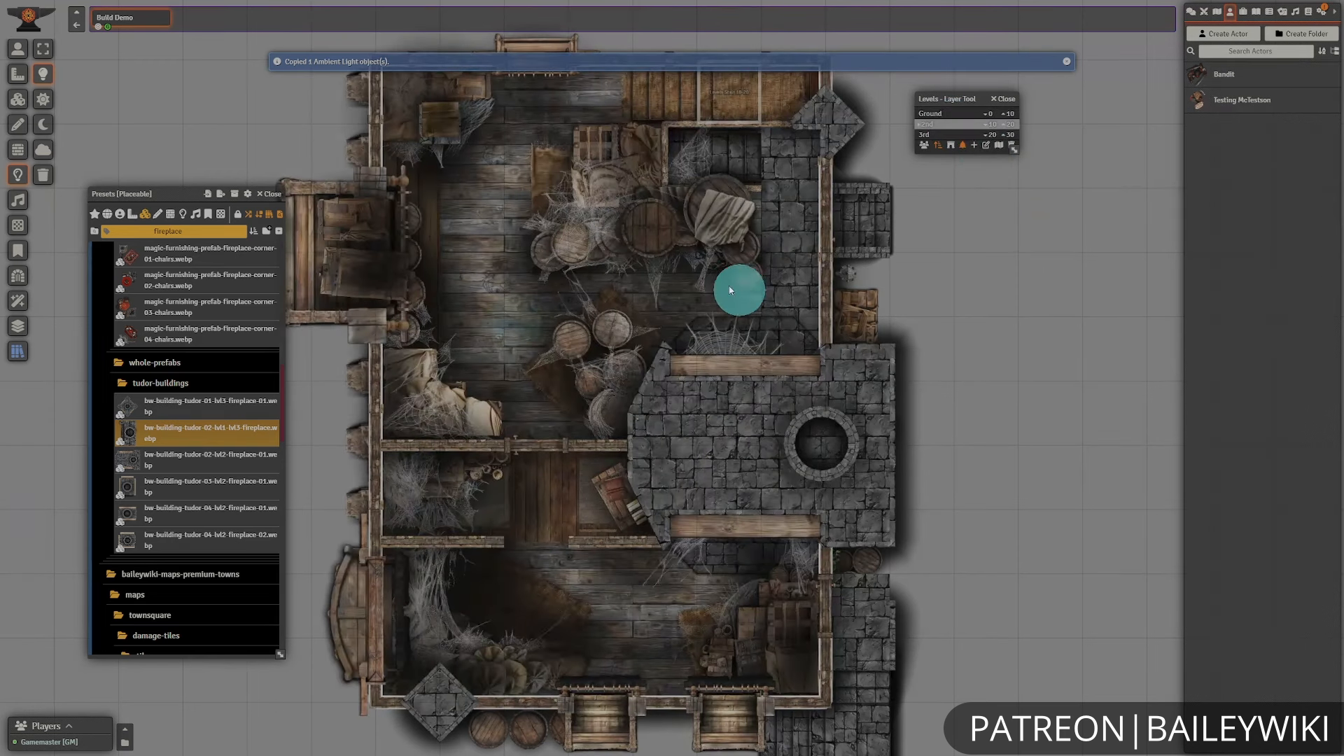
key(ctrl+v)
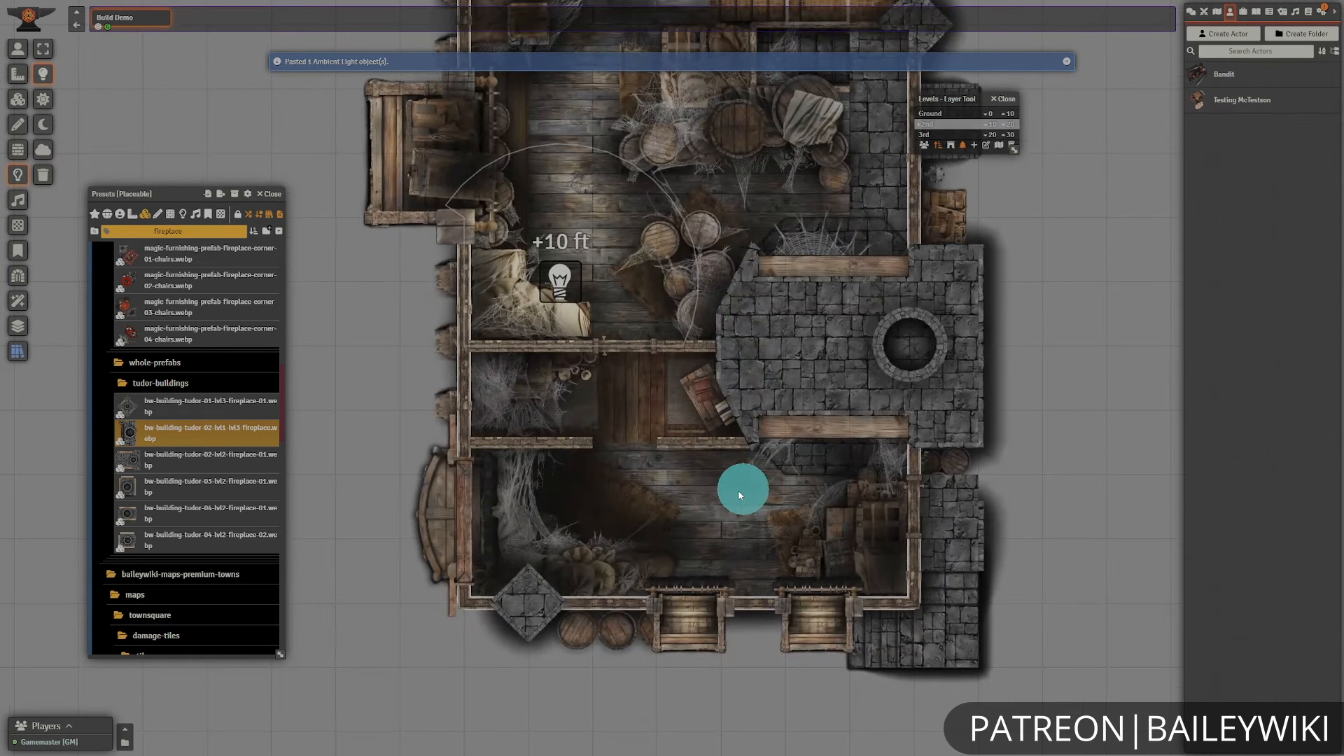
key(ctrl+v)
key(Page_Up)
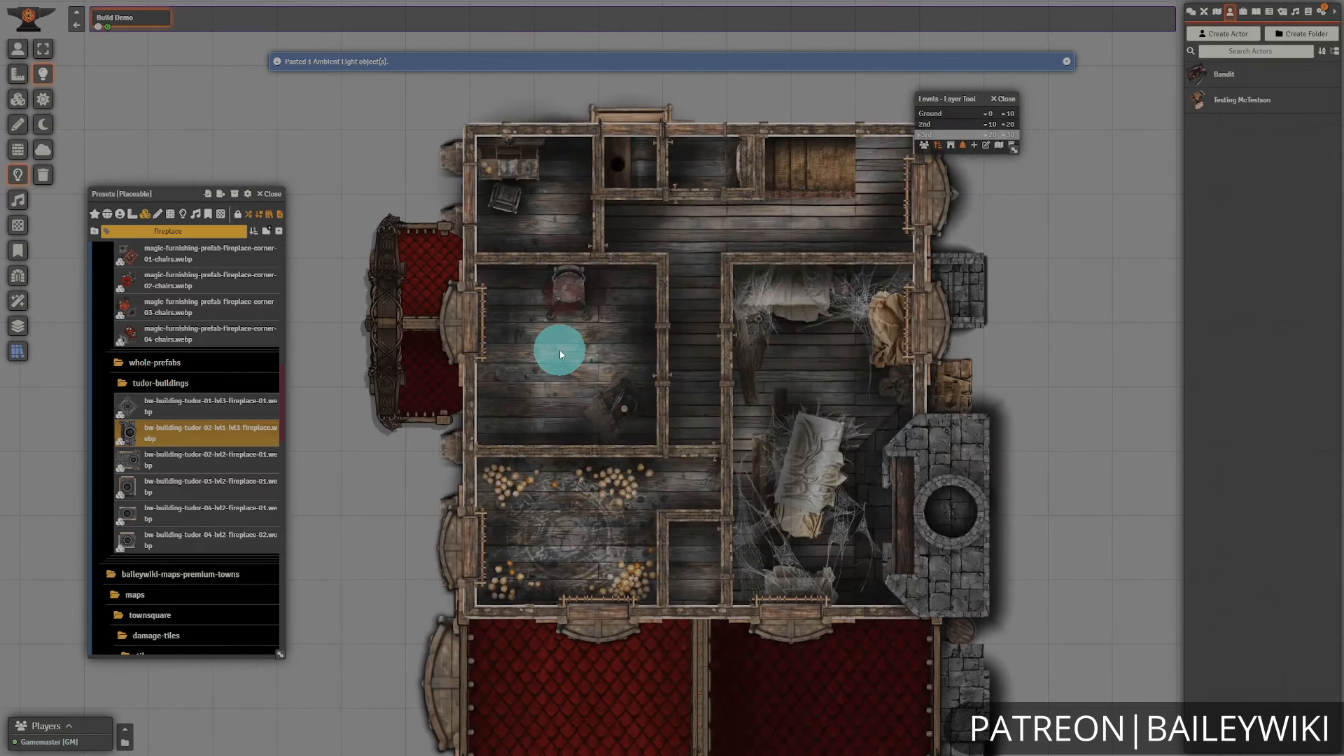
key(ctrl+v)
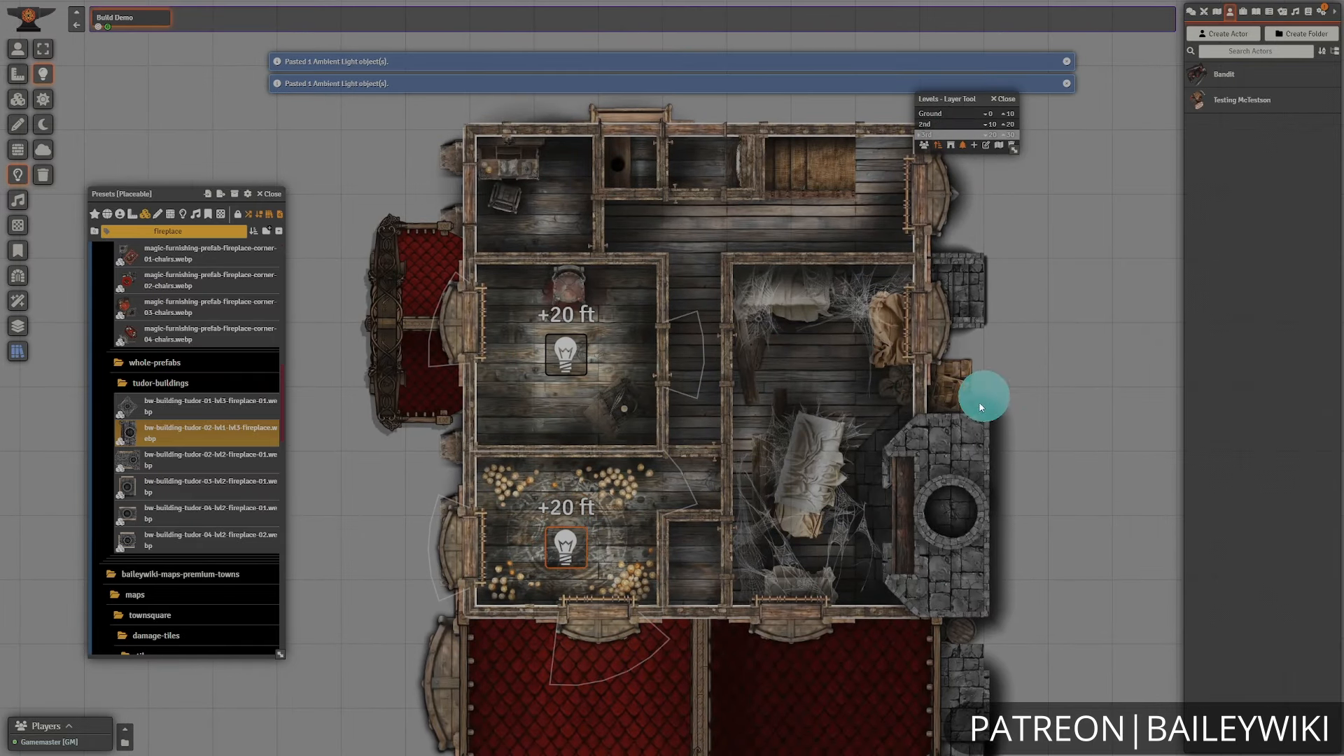
- Return to the Ground level, review the light's elevation and Height (Top) settings in its configuration, and close it
click(947, 114)
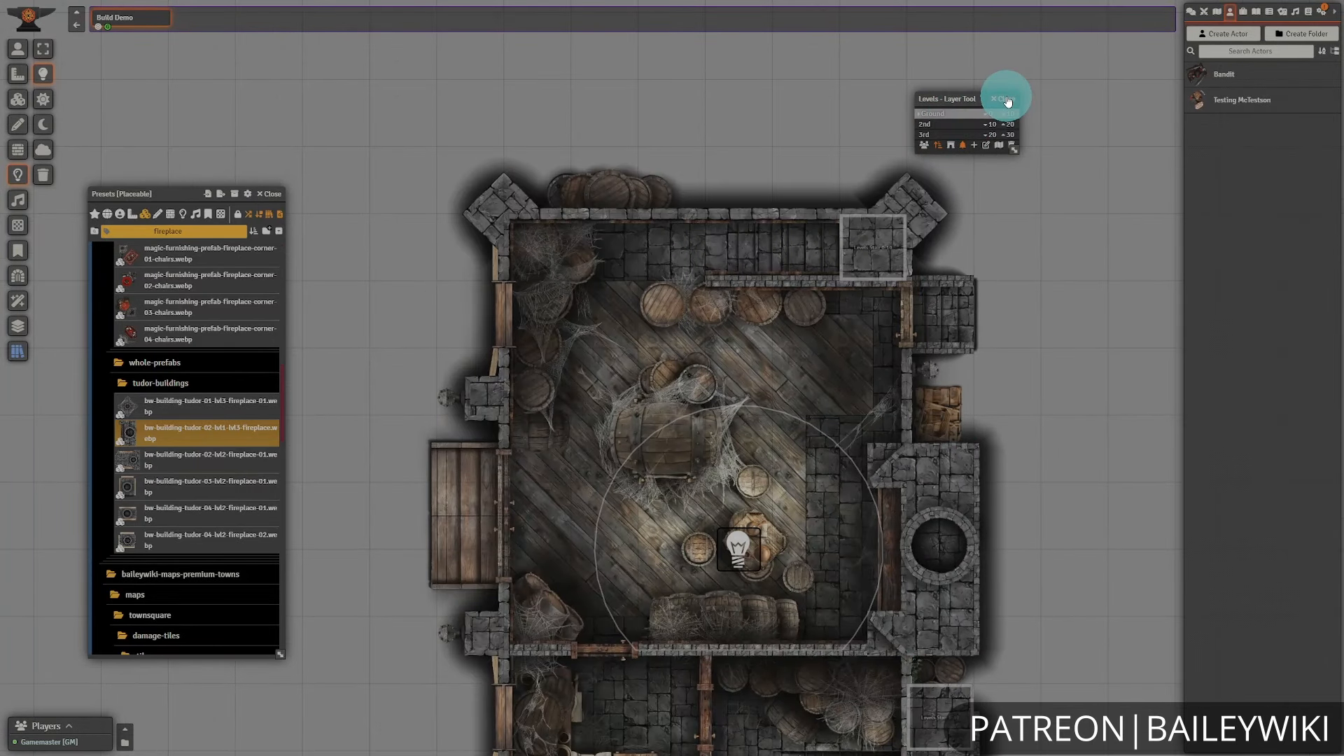
drag(740, 558, 671, 460)
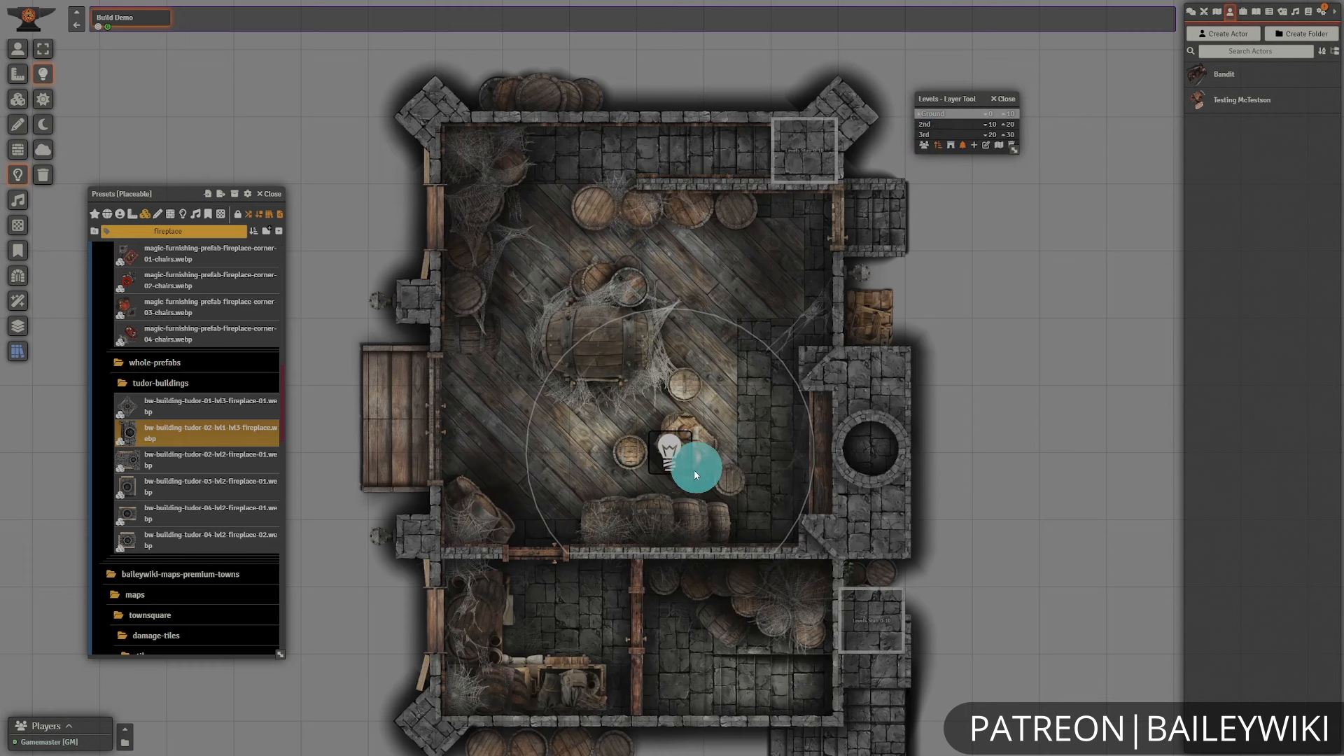
double_click(672, 453)
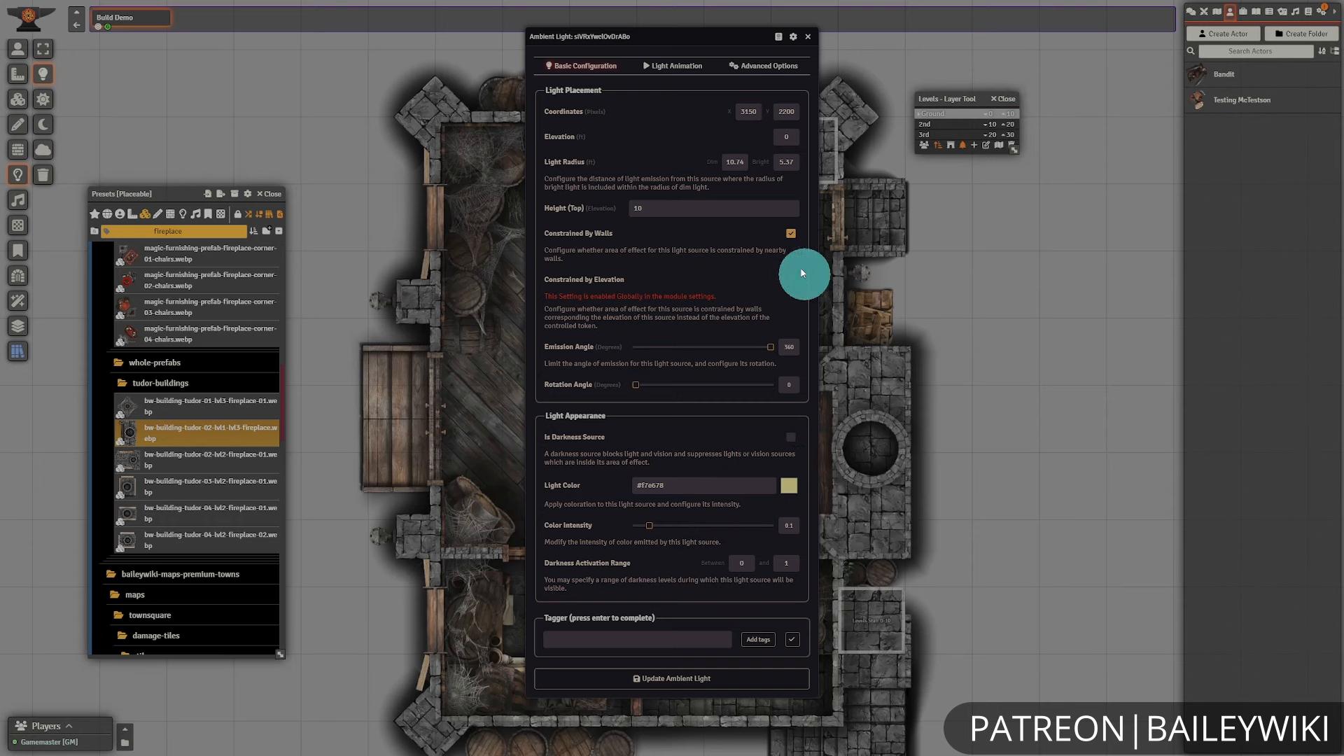
click(591, 67)
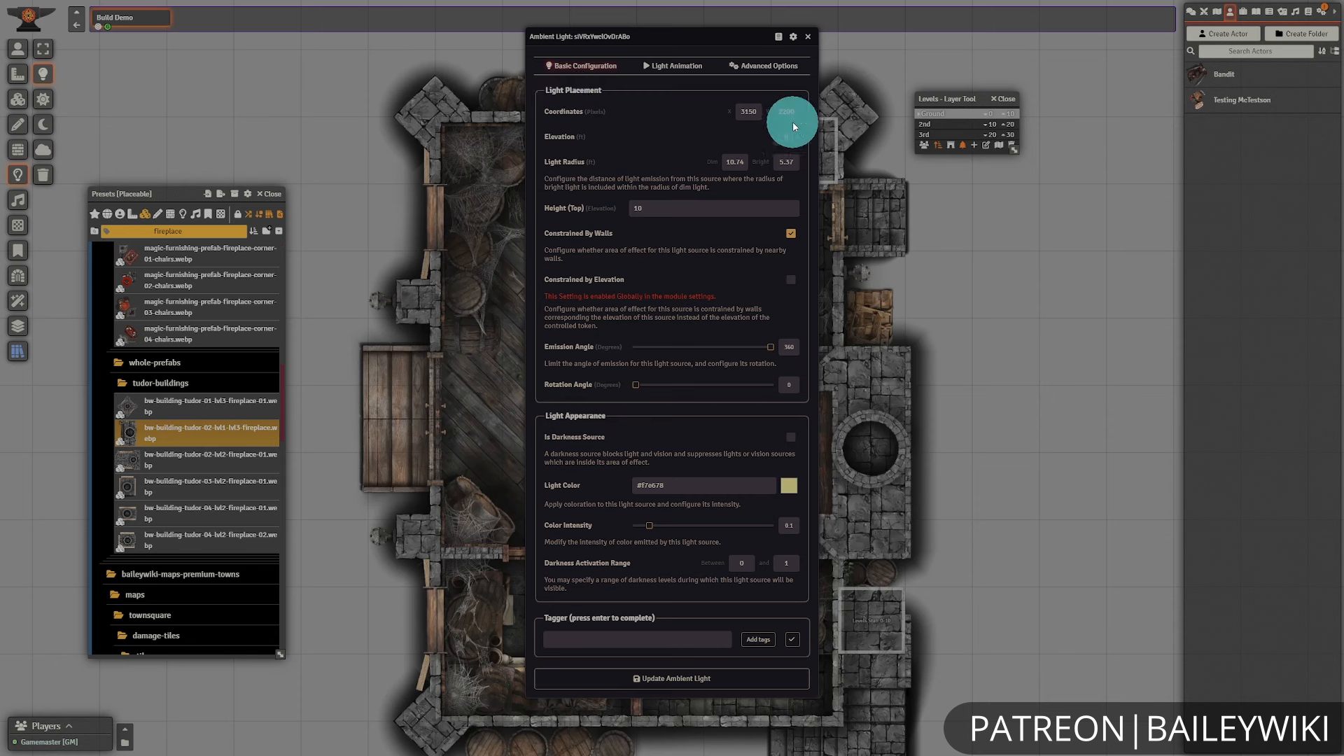
click(808, 36)
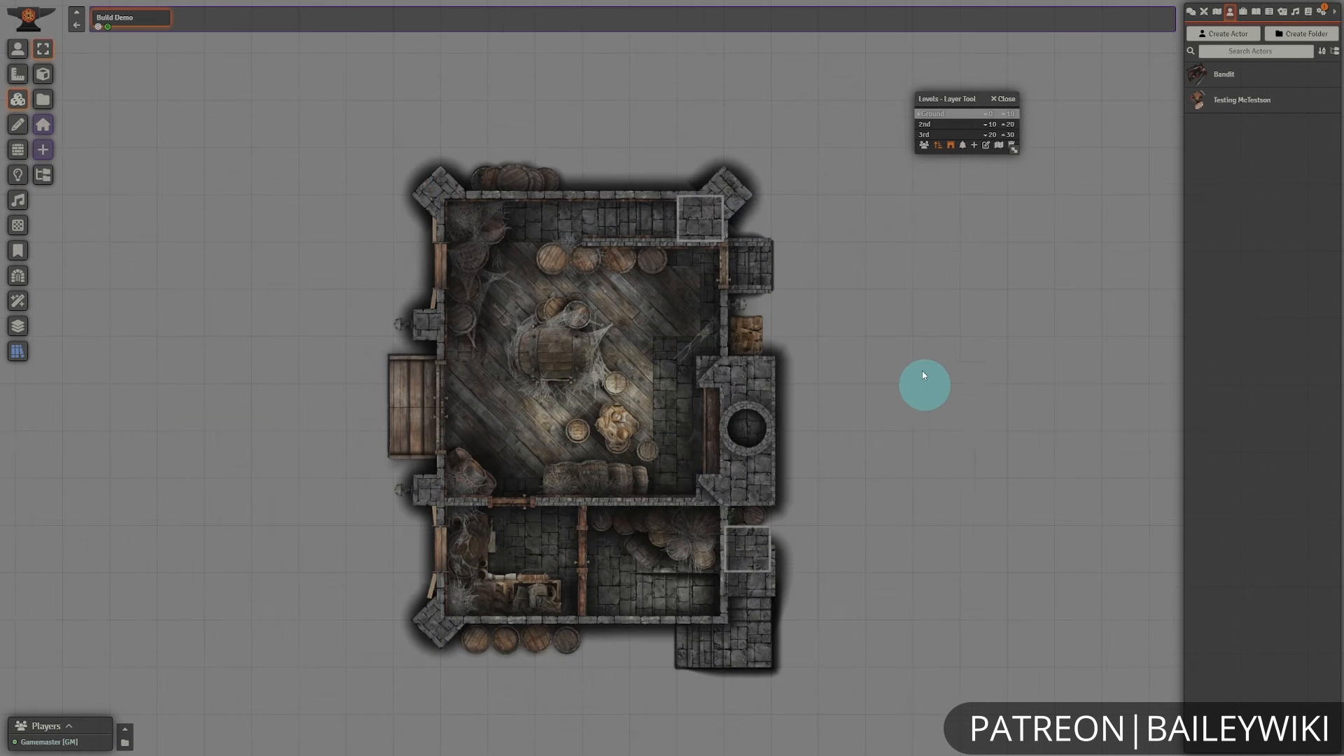
- Show the 3rd level with its roofs and search the presets for smoke
click(949, 136)
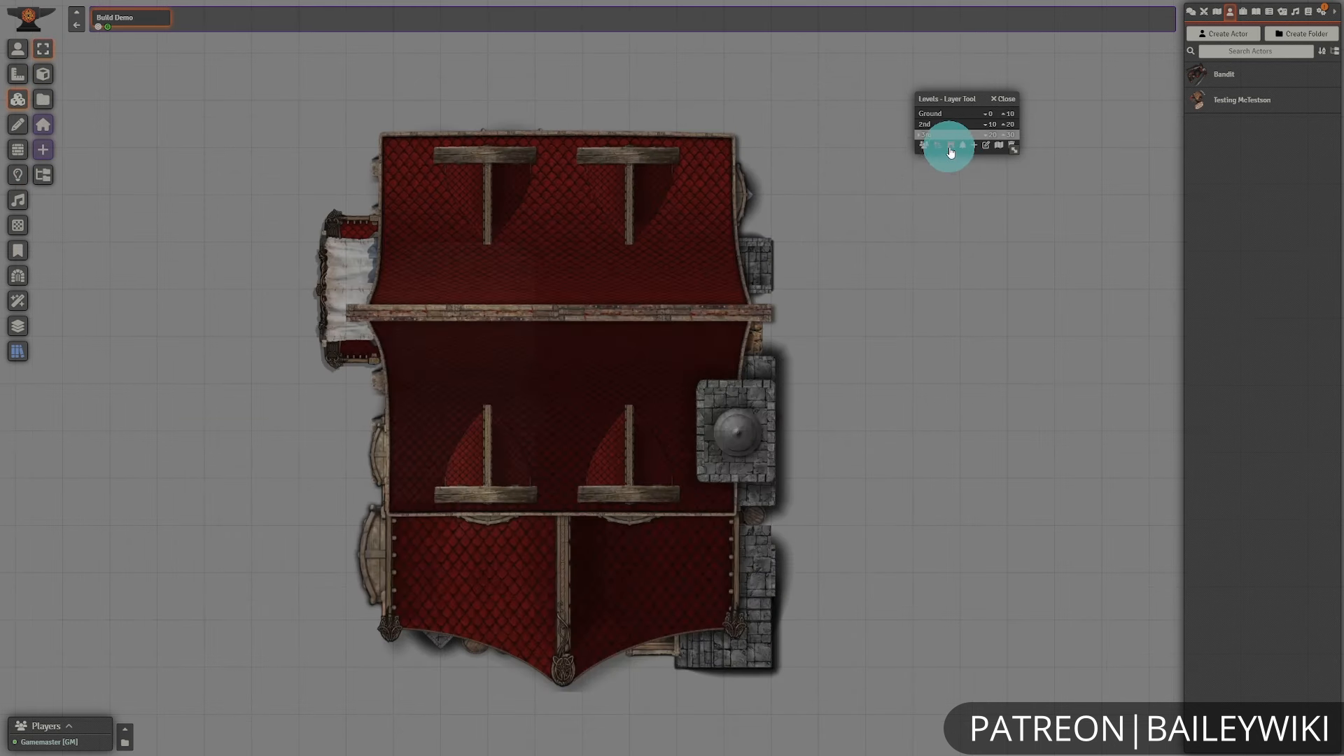
click(950, 145)
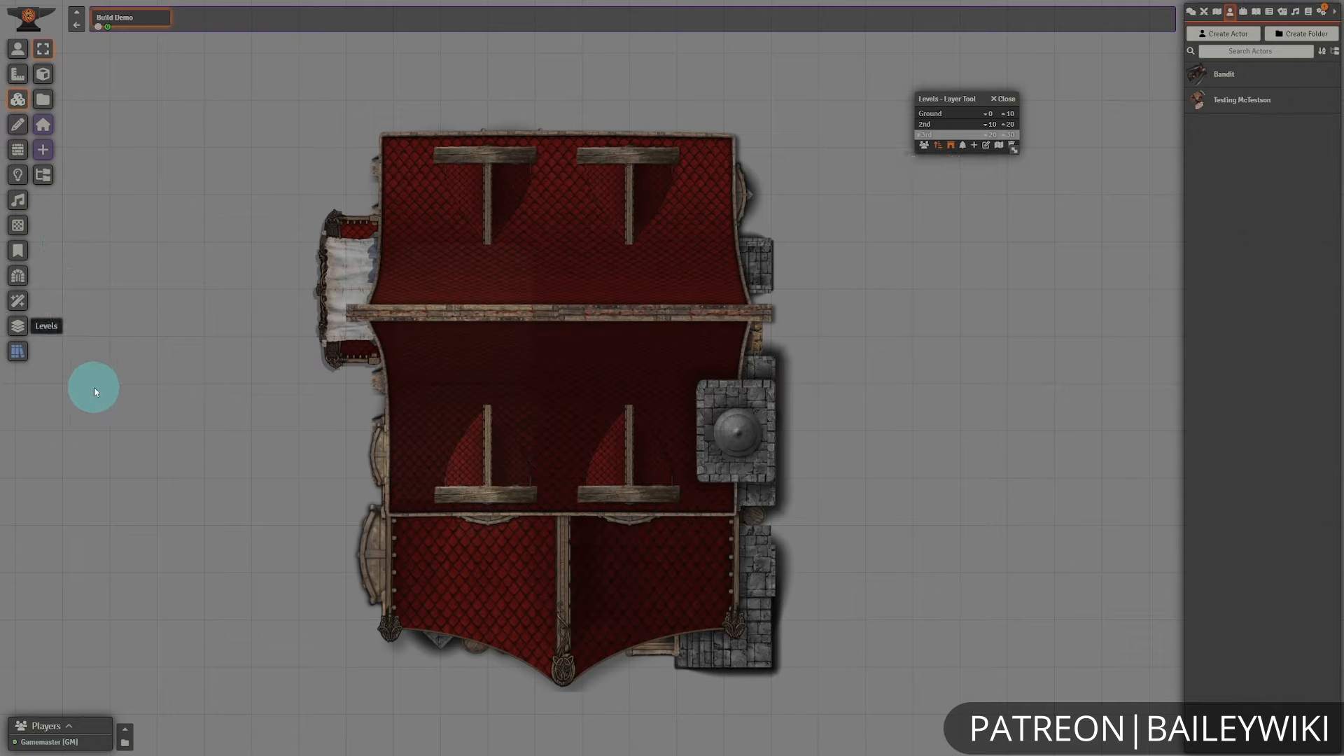
click(19, 352)
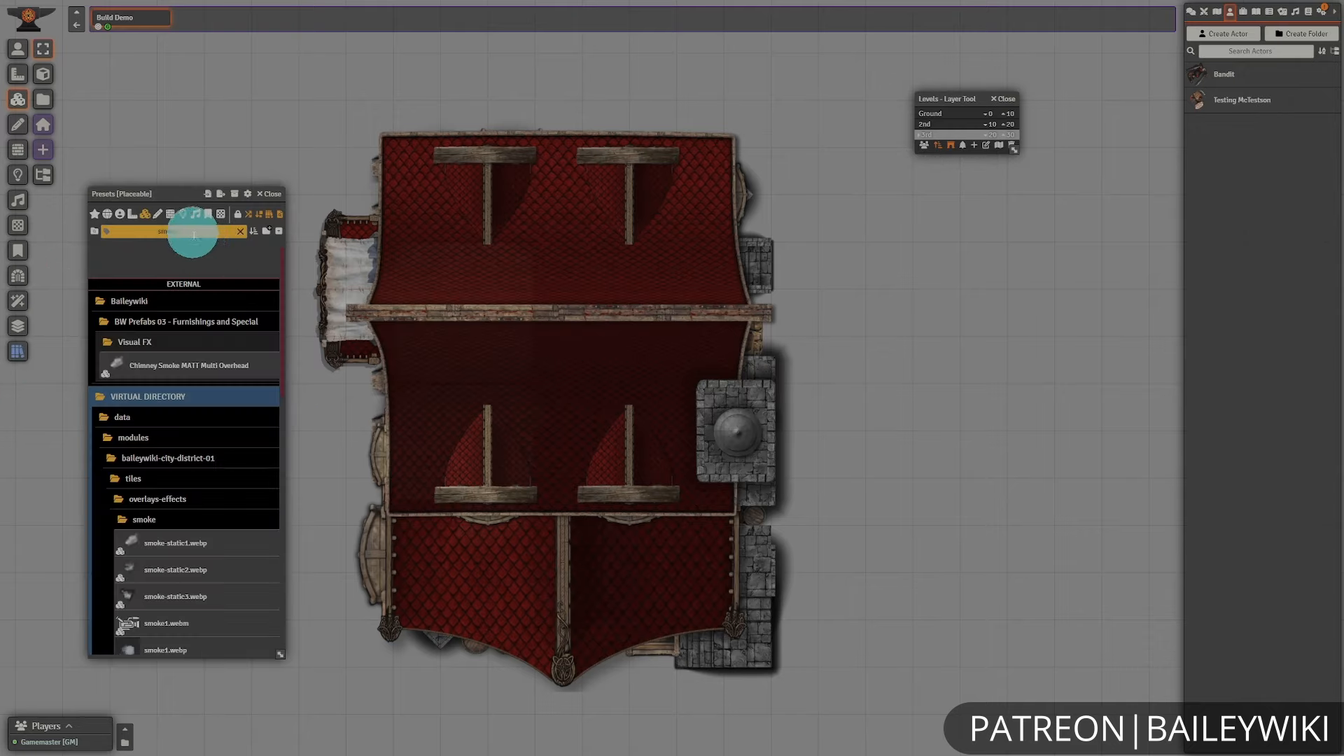
- Place the Chimney Smoke MATT Multi Overhead preset over the roof's chimney and close the presets and level tool windows
drag(183, 366, 741, 434)
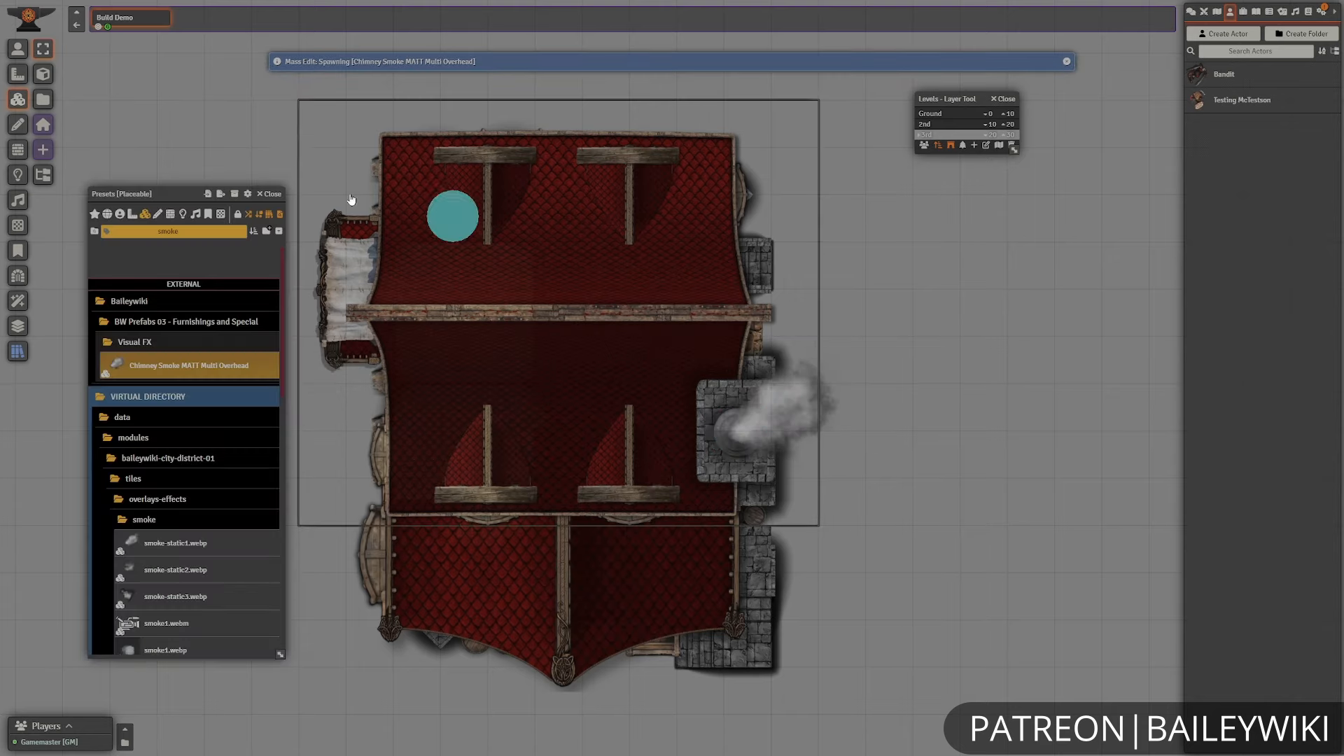
click(269, 195)
drag(945, 541, 992, 544)
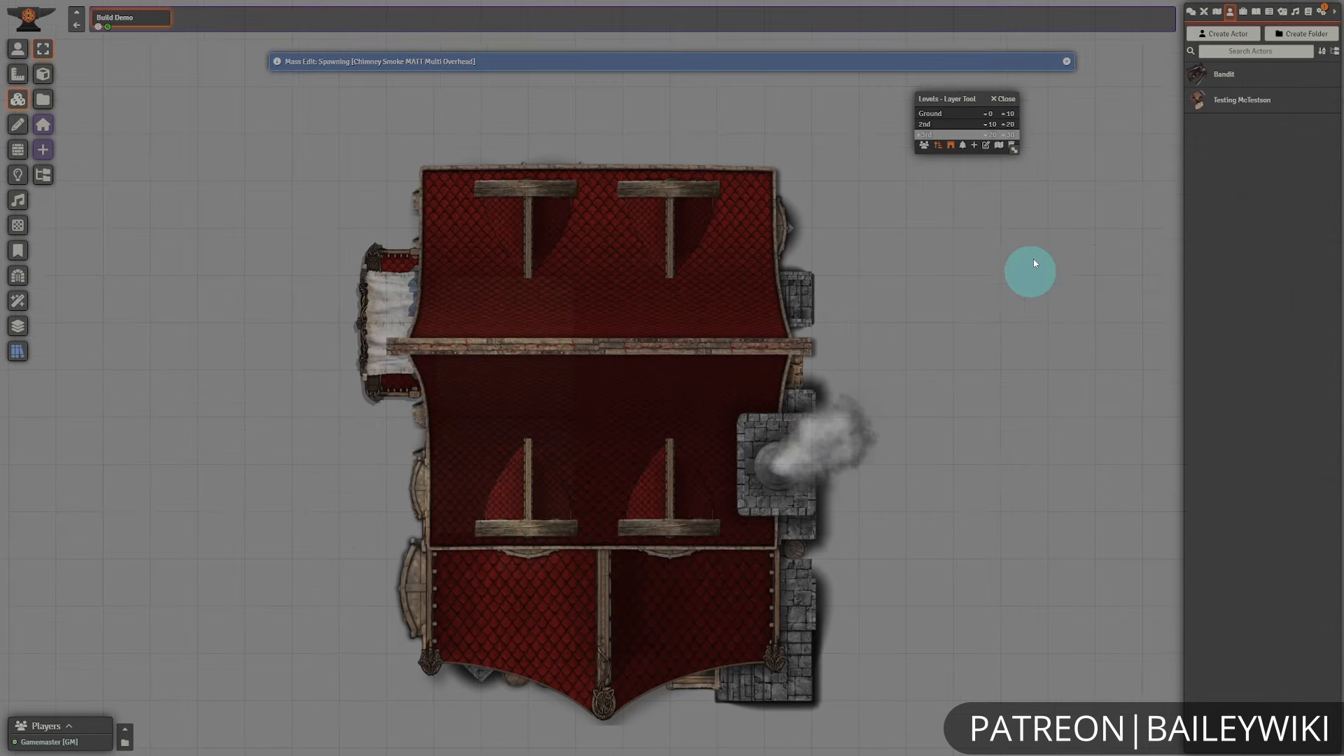
scroll(1029, 266, down, 3)
click(1011, 101)
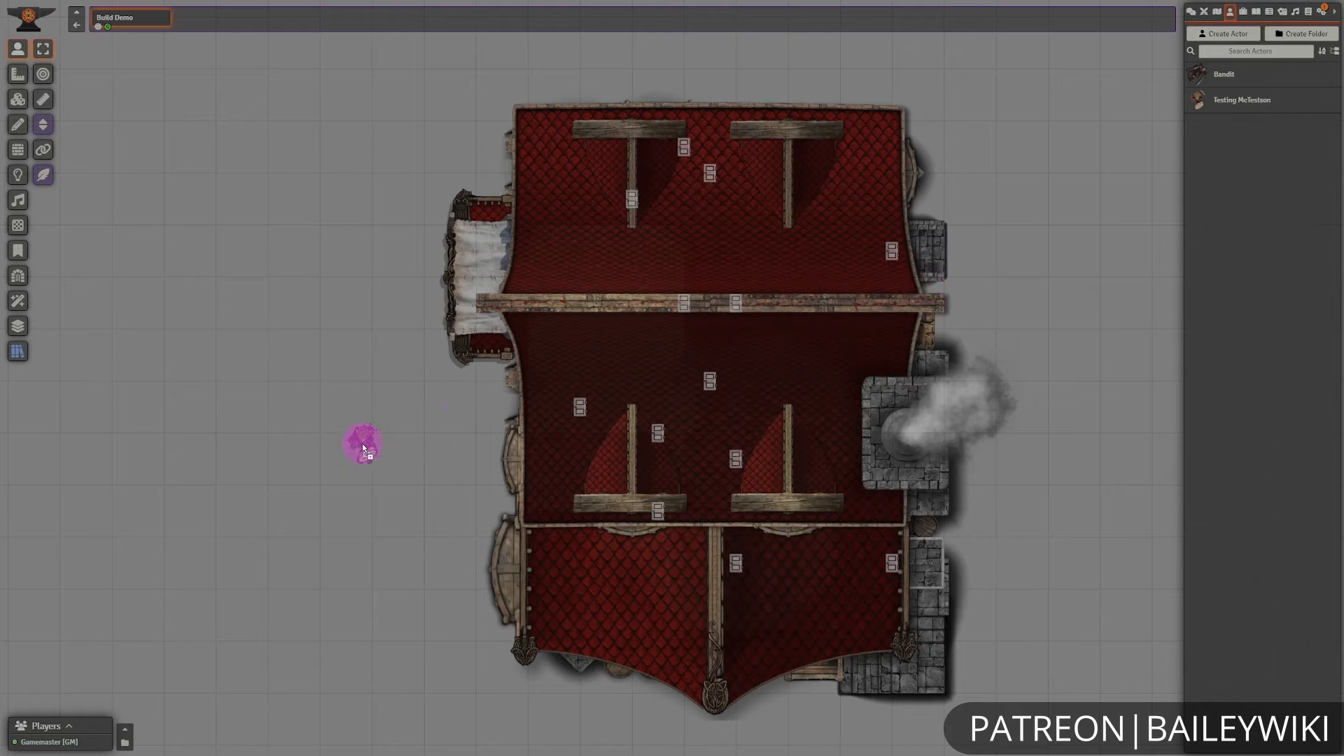
- Place the test token outside west of the building and walk it through the west door into the ground-floor room
click(354, 457)
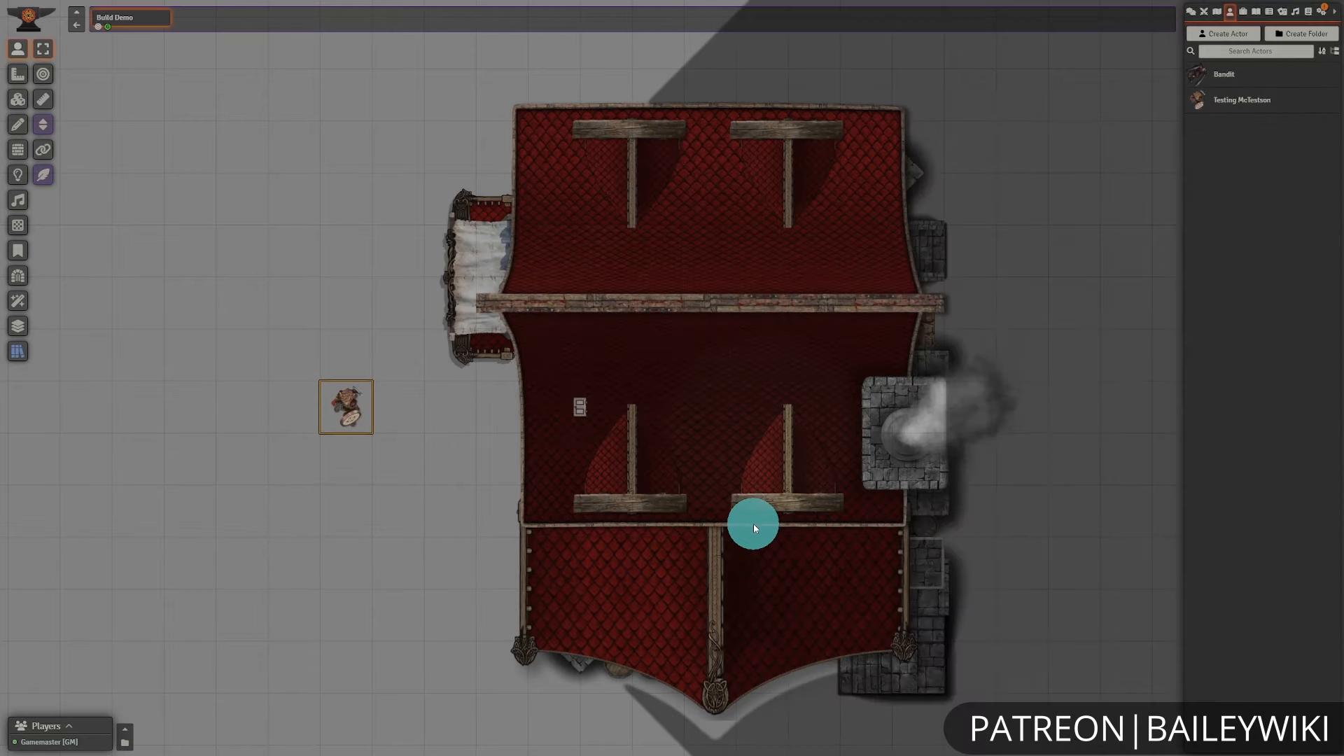
key(Up)
key(Right)
key(Right)
key(Right)
key(Right)
key(Right)
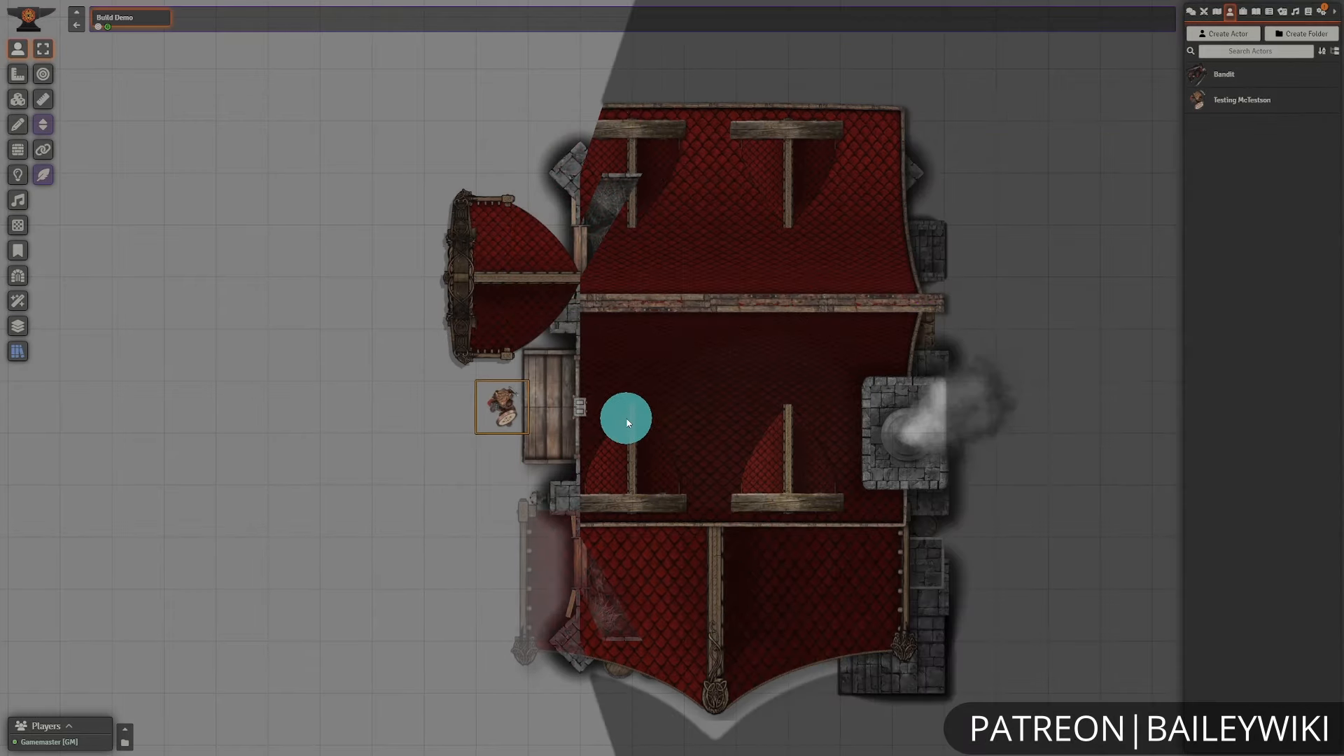
key(Right)
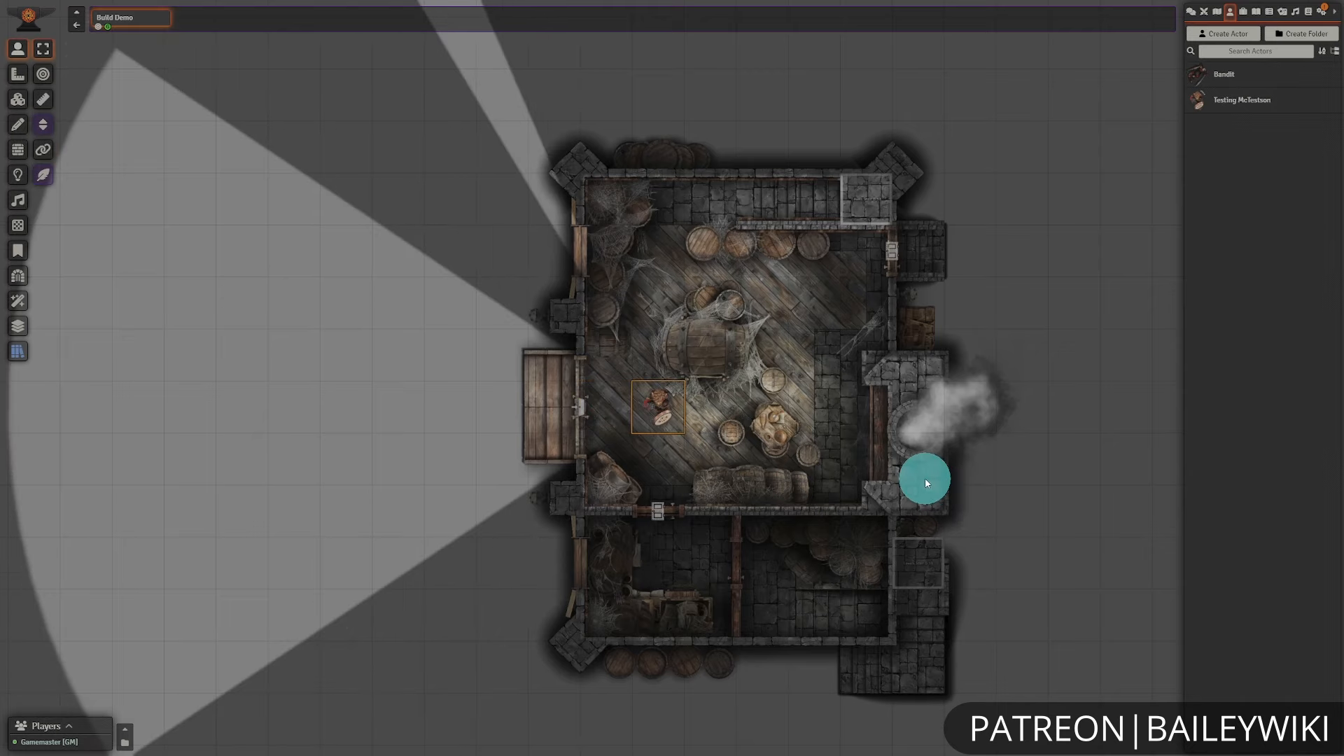
- Walk the test token south through the interior door into the ground floor's southern room
key(Down)
key(Down)
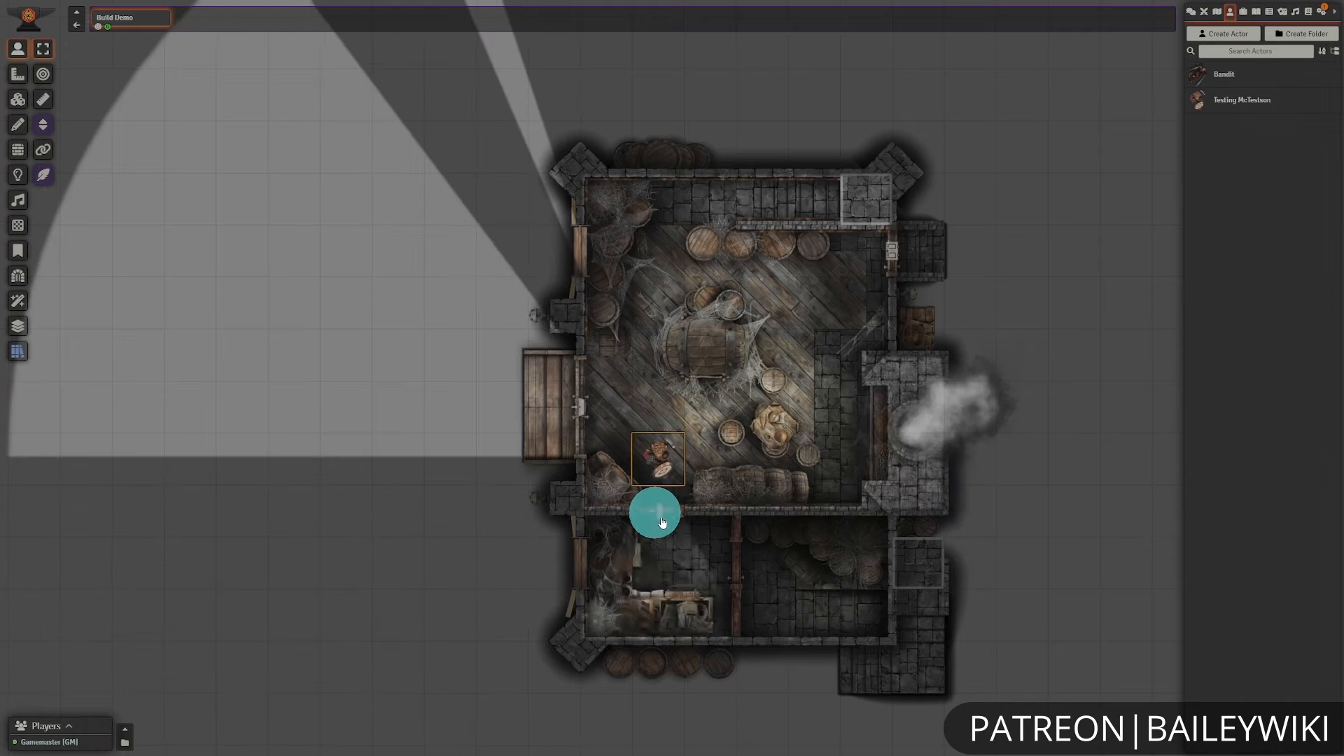
key(Down)
key(Right)
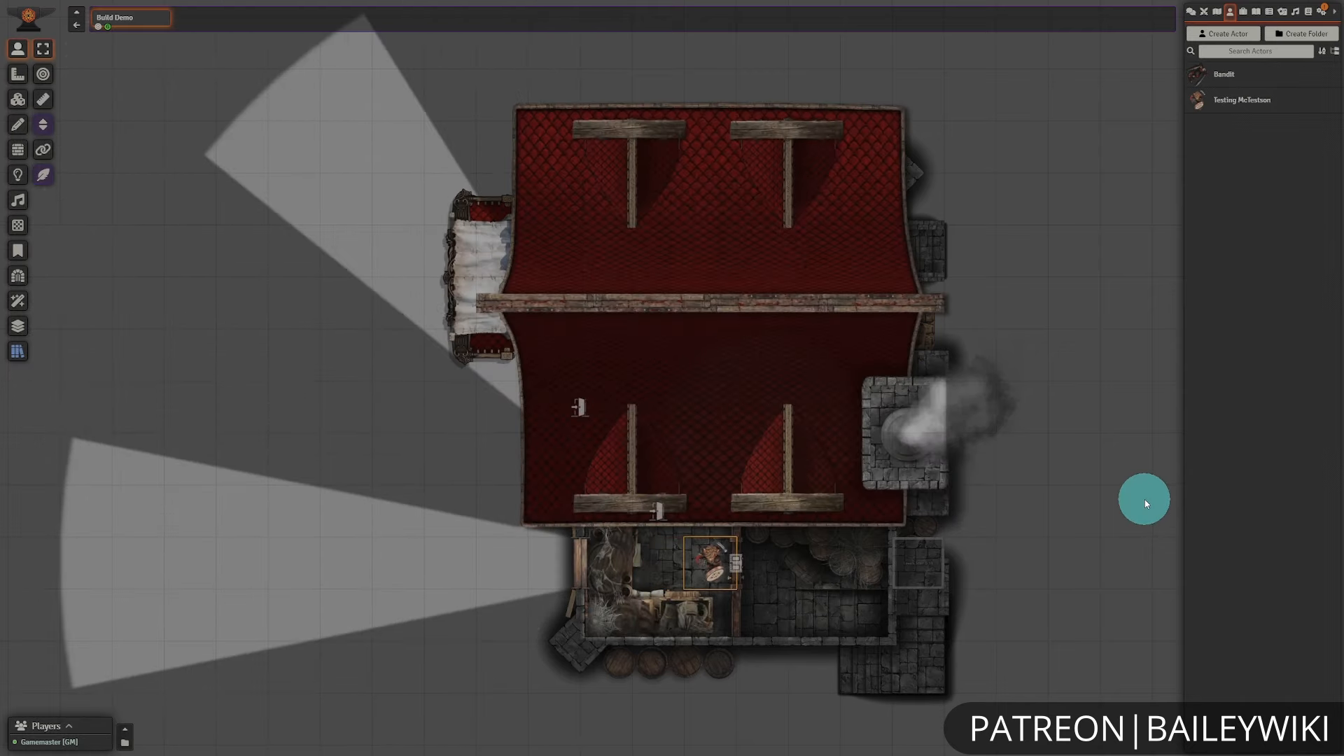
key(Down)
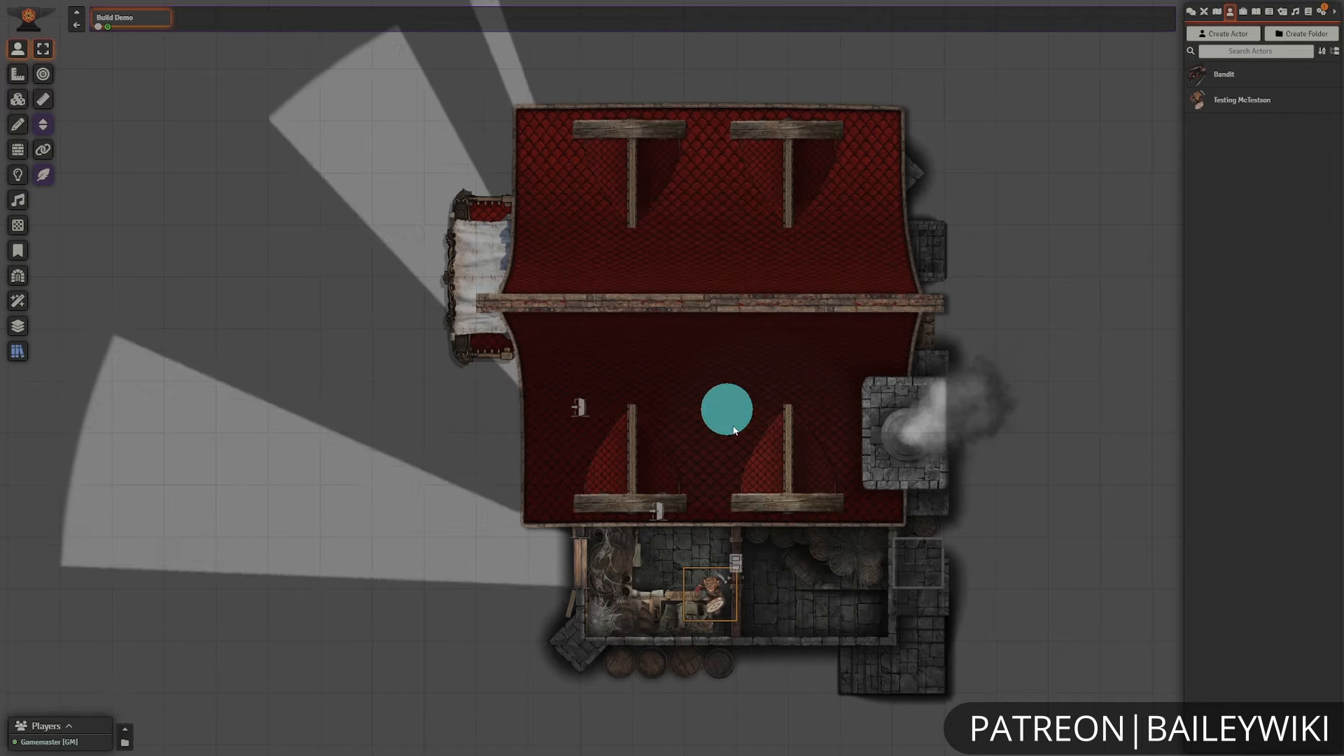
- Make the southern lower roof tile an Occlusion Link Source in its overhead settings and update the tile
click(405, 579)
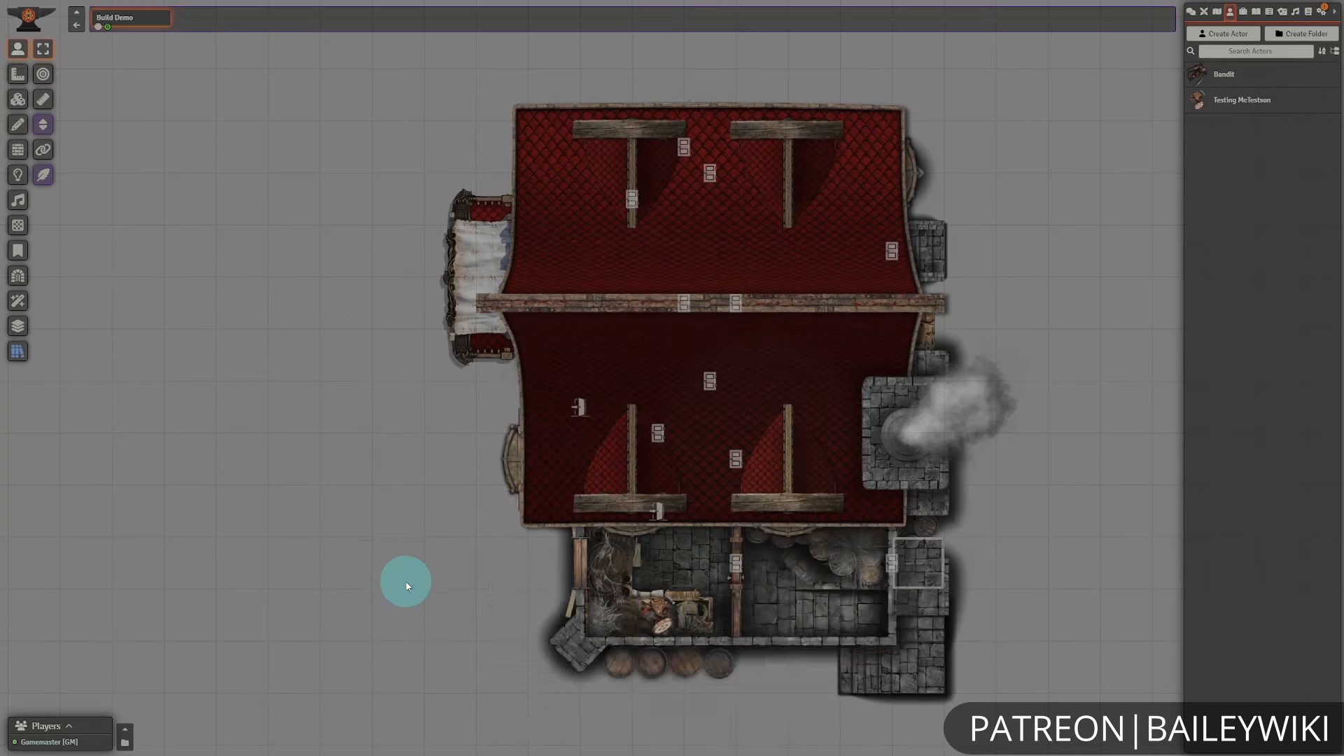
key(Down)
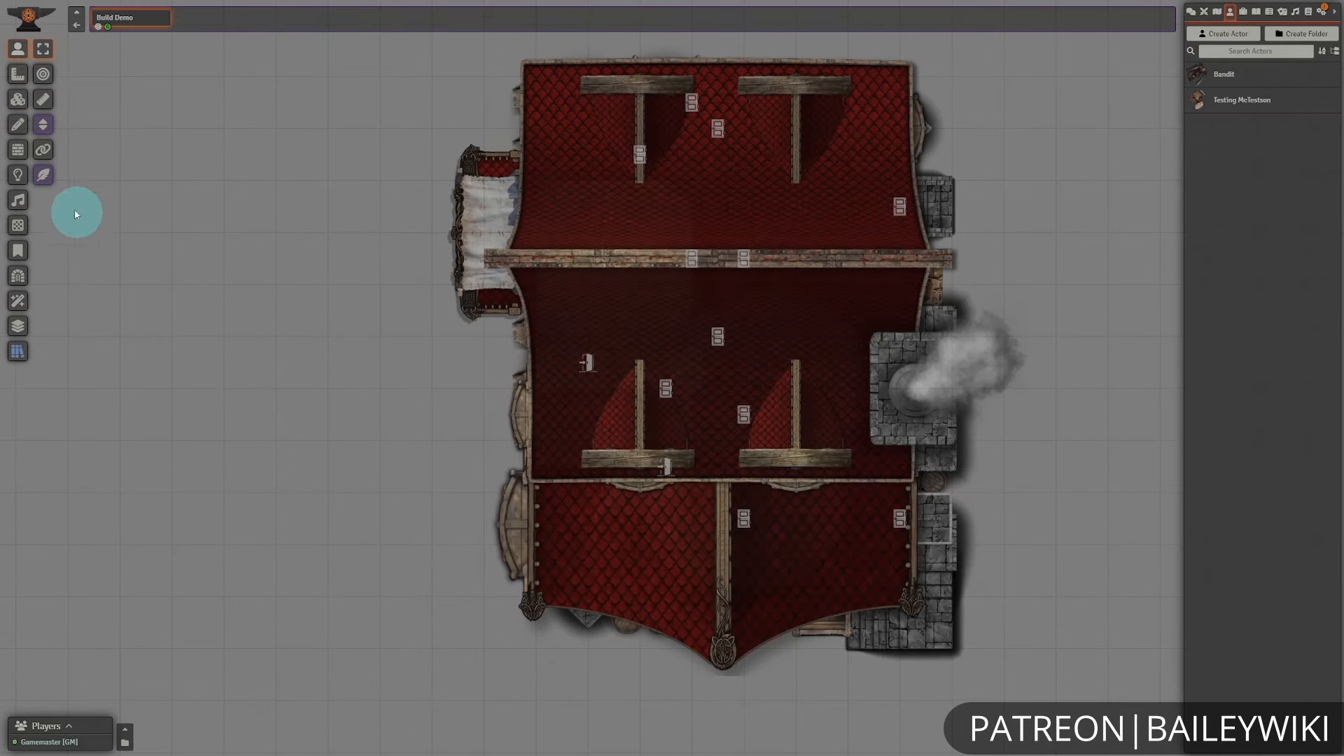
click(21, 110)
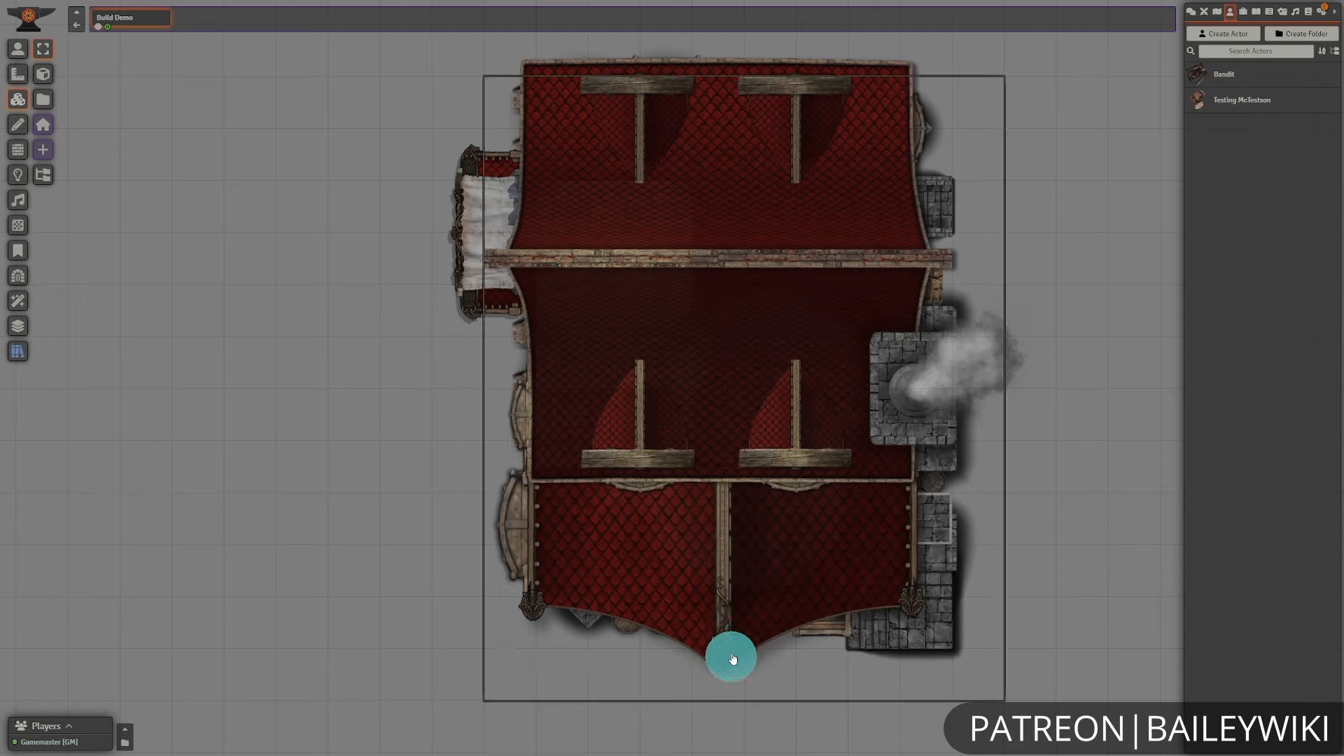
click(729, 632)
double_click(729, 632)
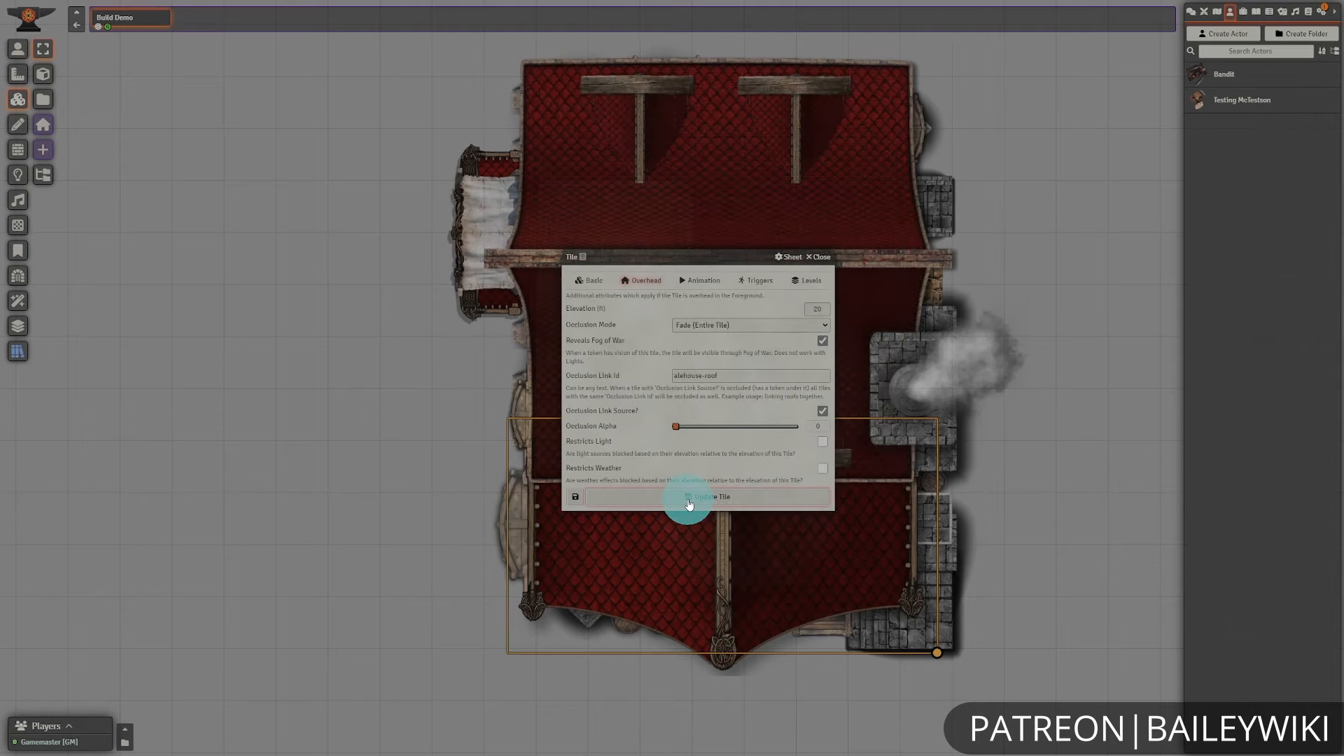
click(687, 497)
- Select the test token in the southern room and walk it north through the main room to the north wall
click(19, 56)
click(606, 567)
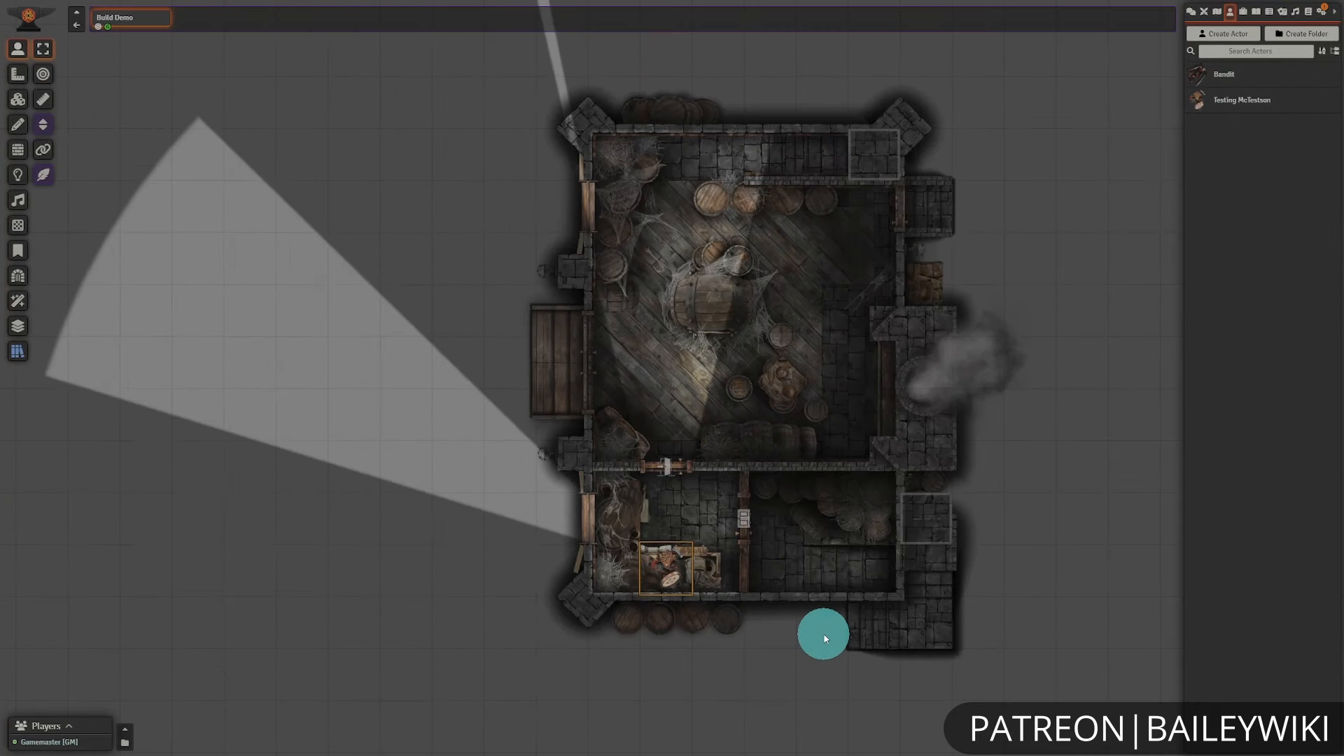
key(Up)
key(Up)
key(Up)
key(Up)
key(Up)
key(Up)
- Walk the token east along the north wall and up the northeast stairs to the +10 ft level
key(Right)
key(Right)
key(Right)
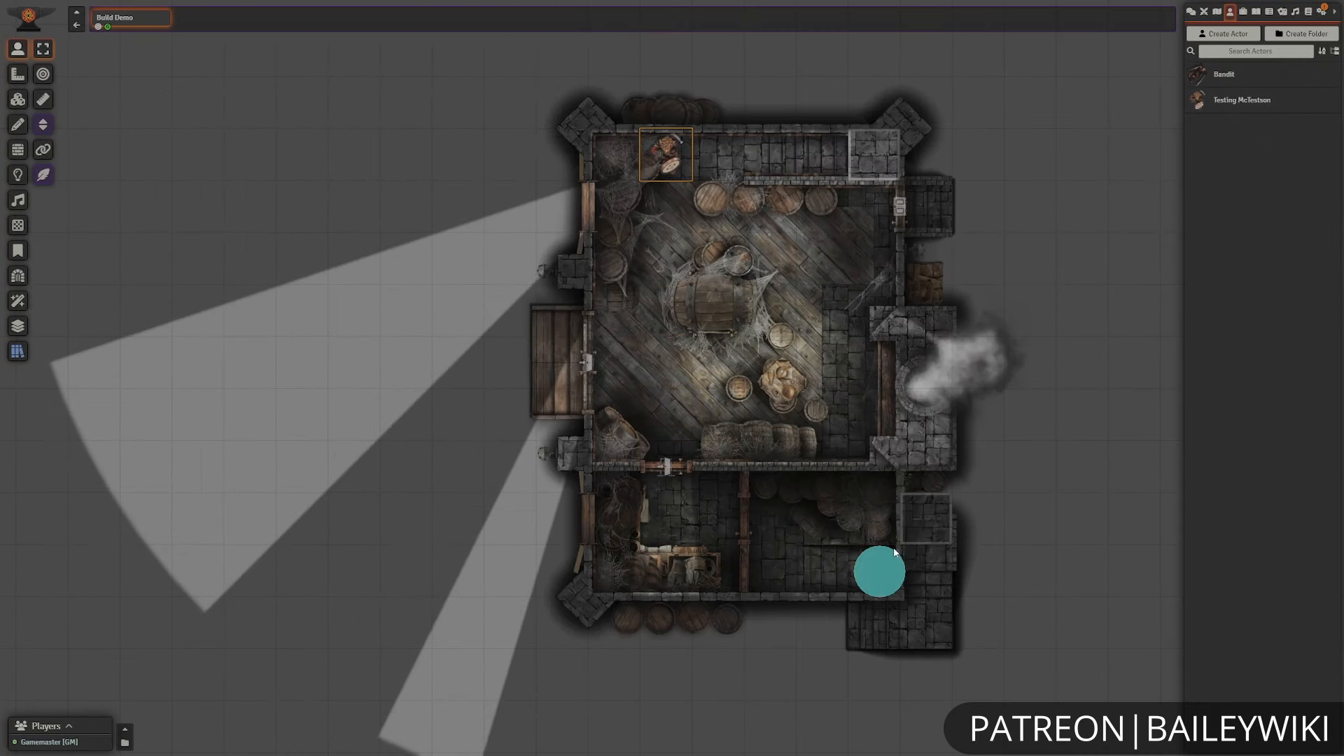
key(Down)
key(Down)
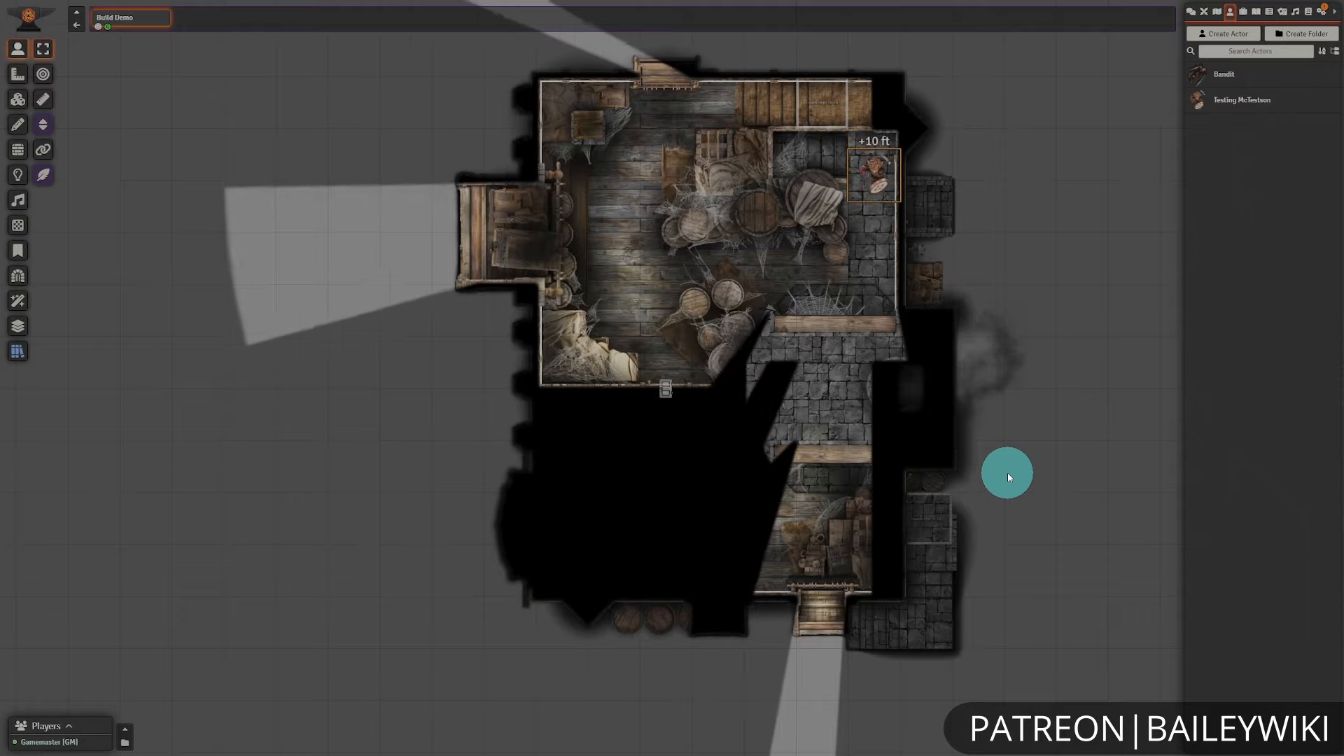
- Walk the token south past the fireplace and west into the southern room of the +10 ft level
key(Down)
key(Down)
key(Down)
key(Down)
key(Down)
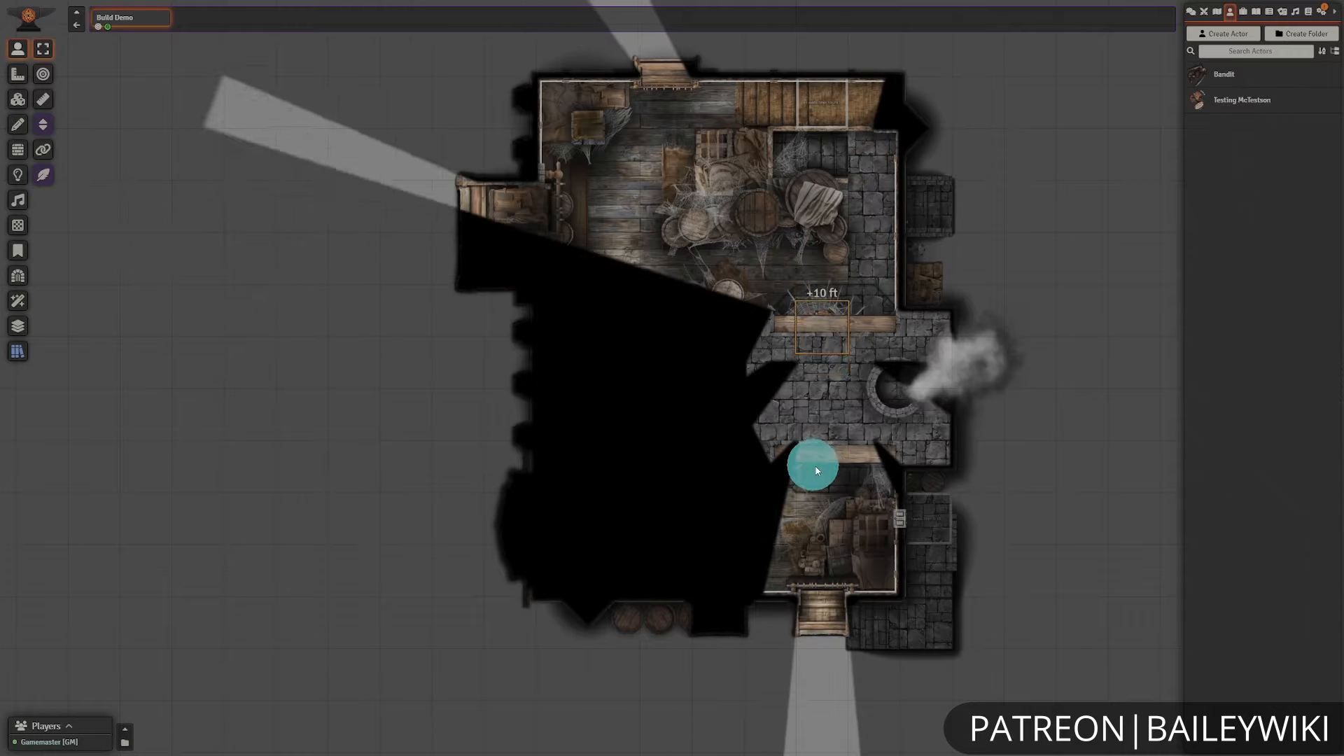
key(Left)
key(Left)
key(Left)
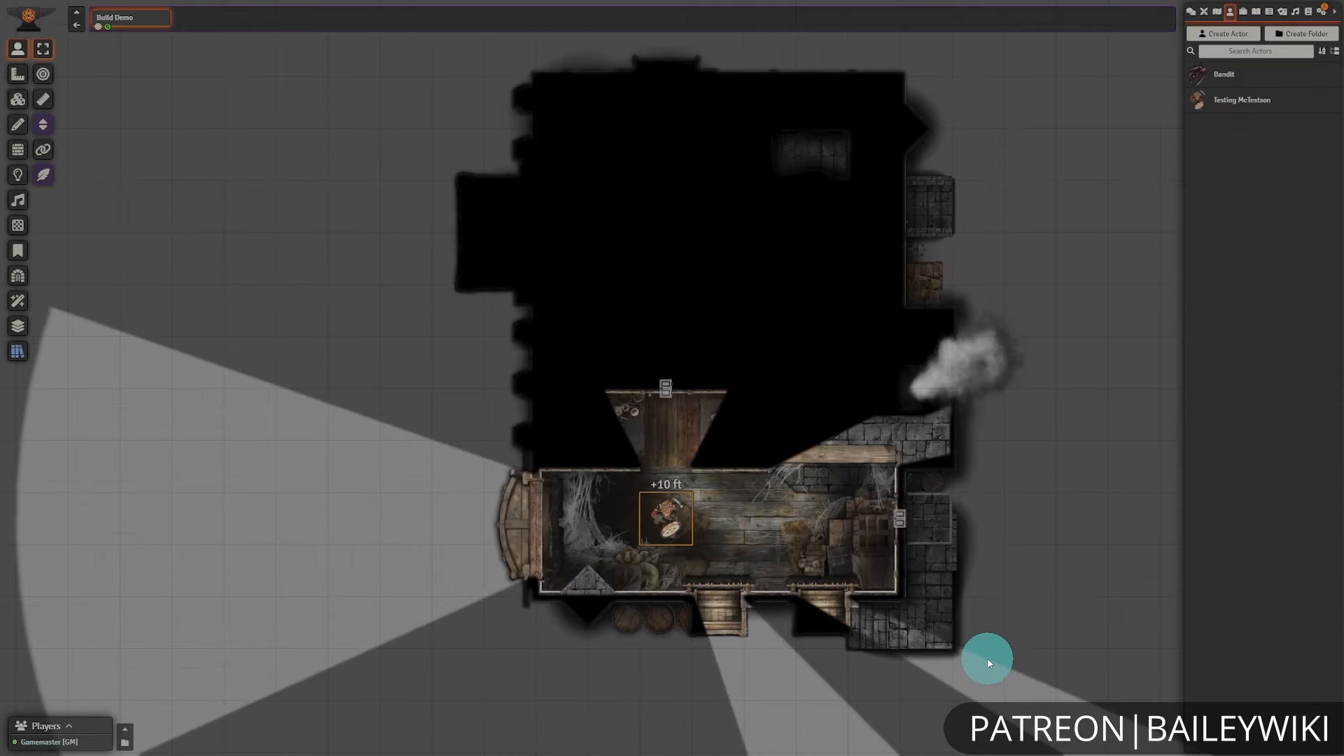
- Walk the token north through the middle room and its door into the main room of the +10 ft level
key(Up)
key(Up)
key(Up)
key(Left)
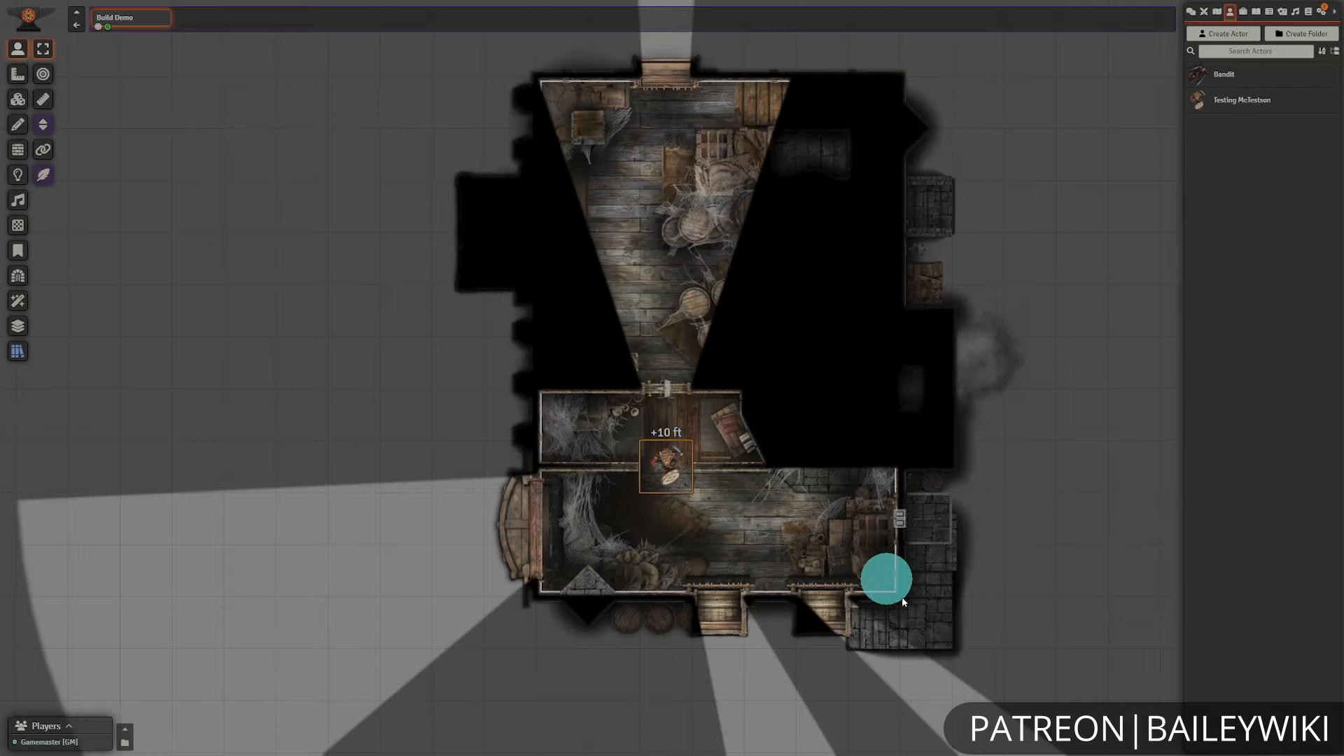
key(Up)
key(Up)
key(Up)
key(Left)
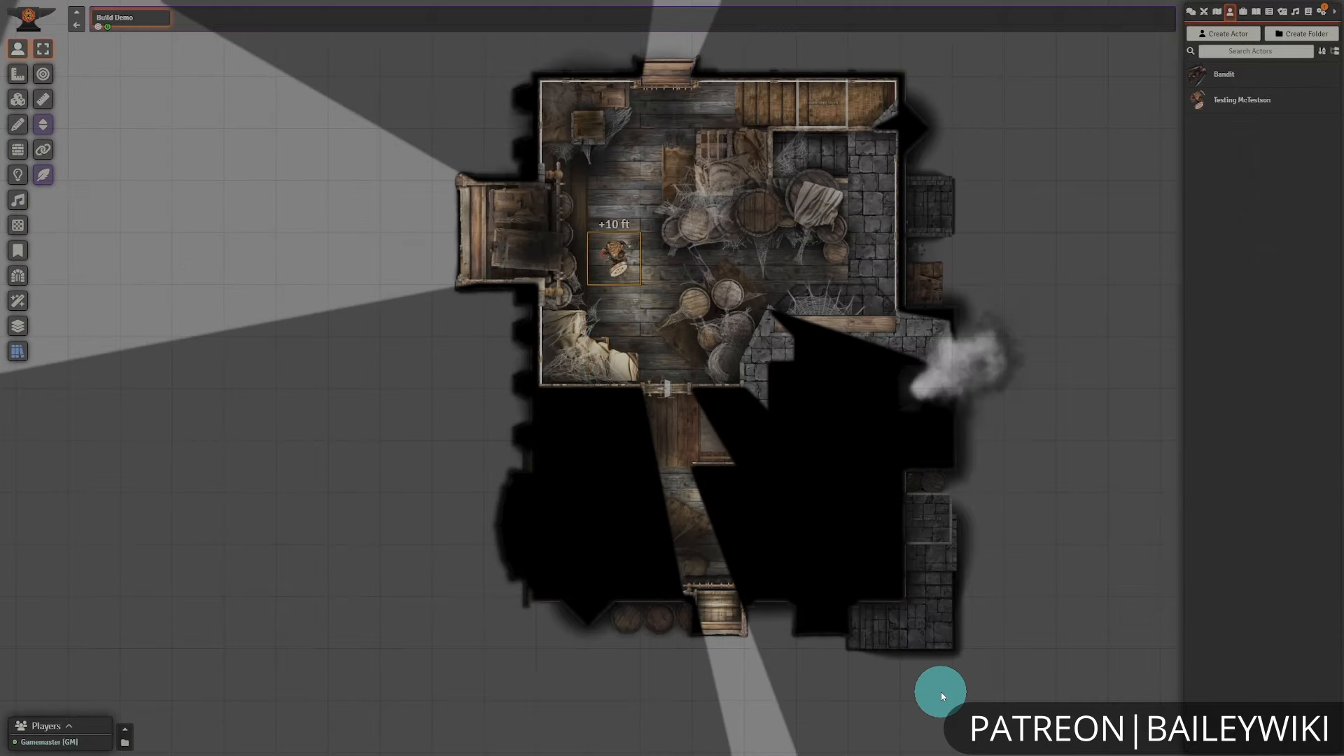
- Walk the token to the north staircase and climb it to the +20 ft level
key(Right)
key(Up)
key(Up)
key(Right)
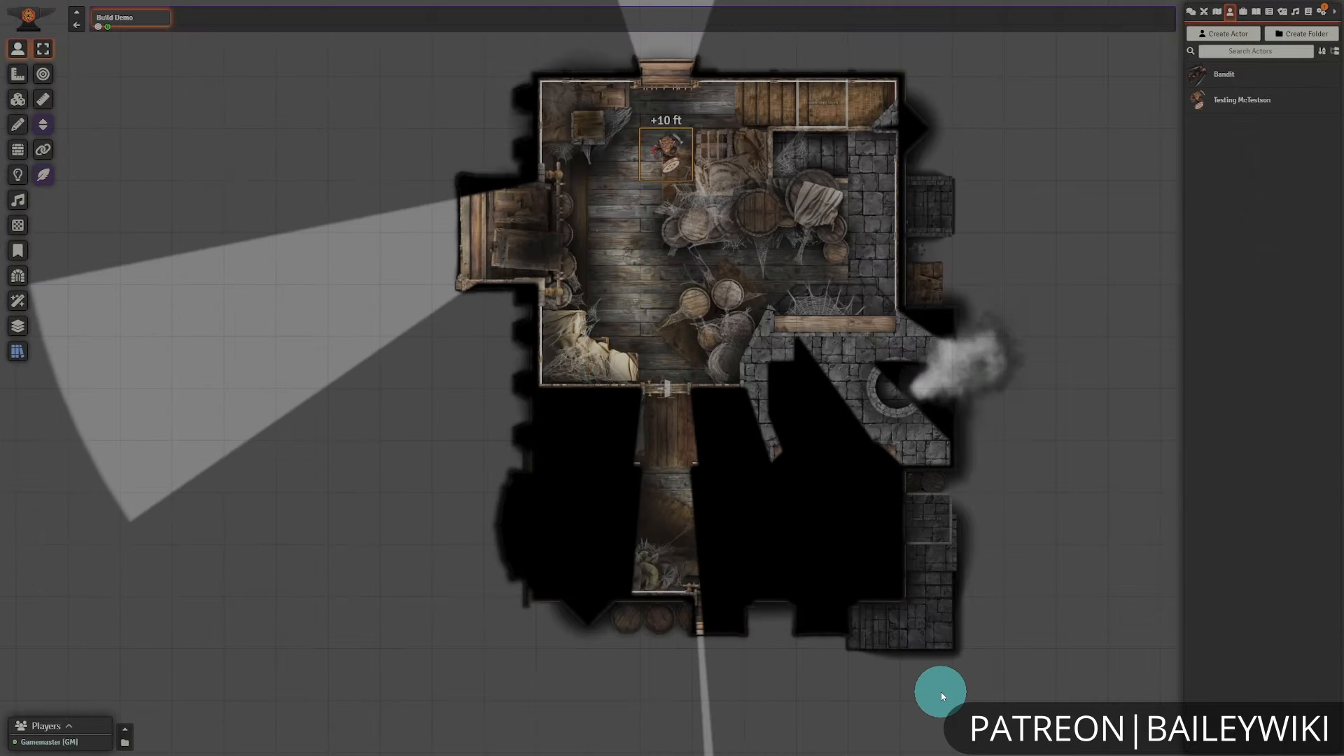
key(Right)
key(Right)
key(Down)
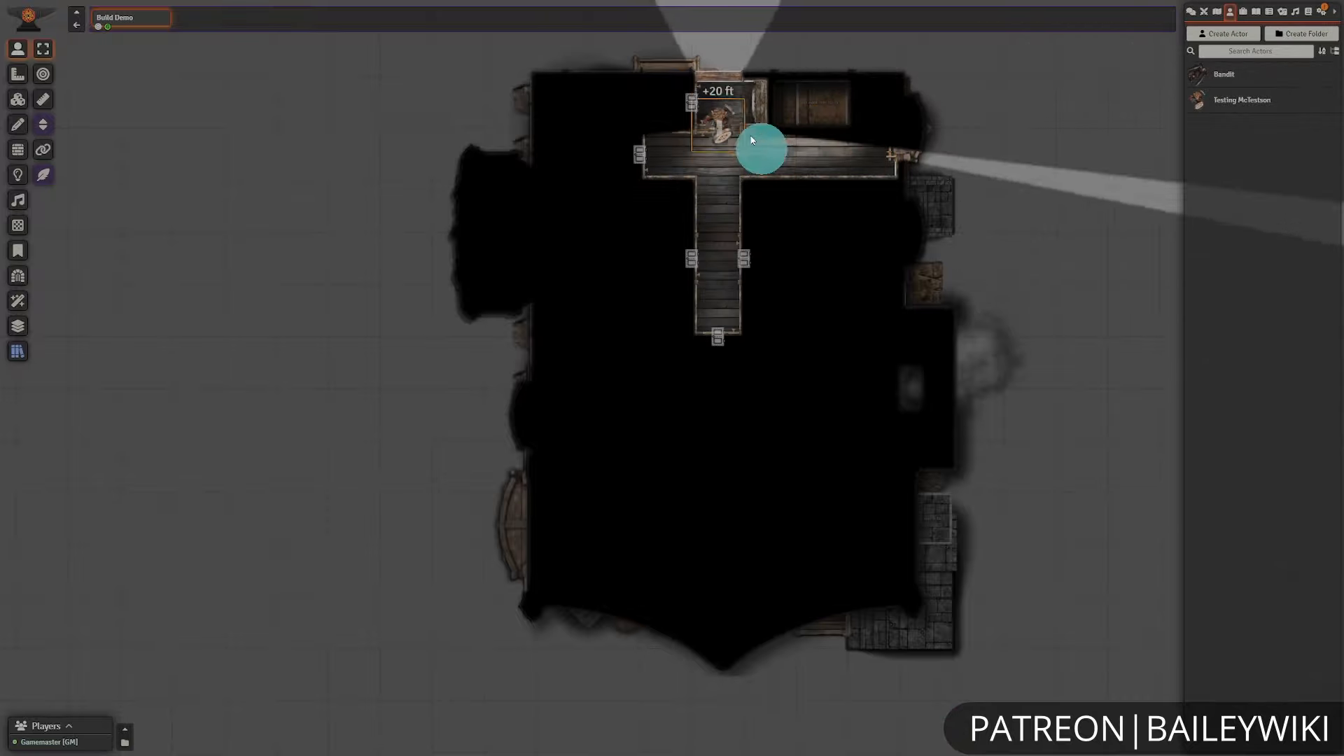
- Move the token through the +20 ft hallway and corridor into the northwest room
drag(765, 144, 639, 159)
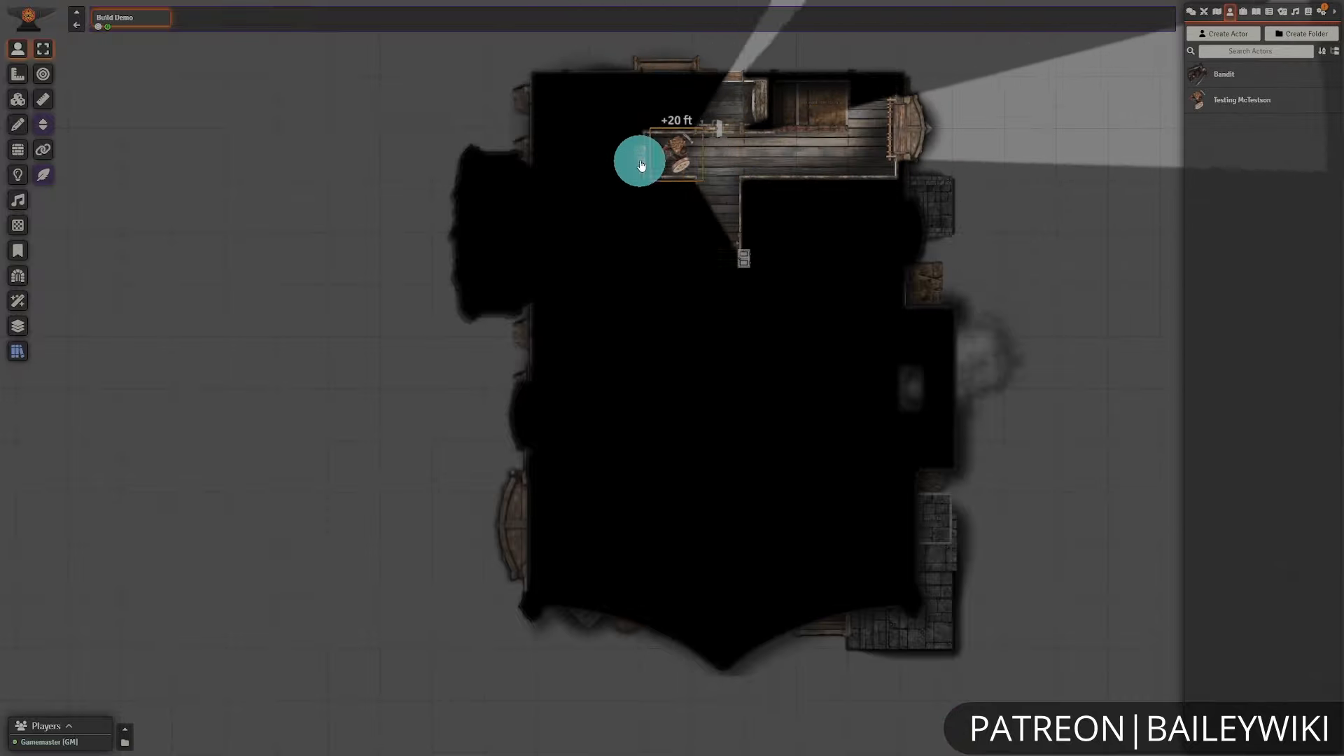
key(Right)
key(Right)
key(Down)
key(Down)
key(Down)
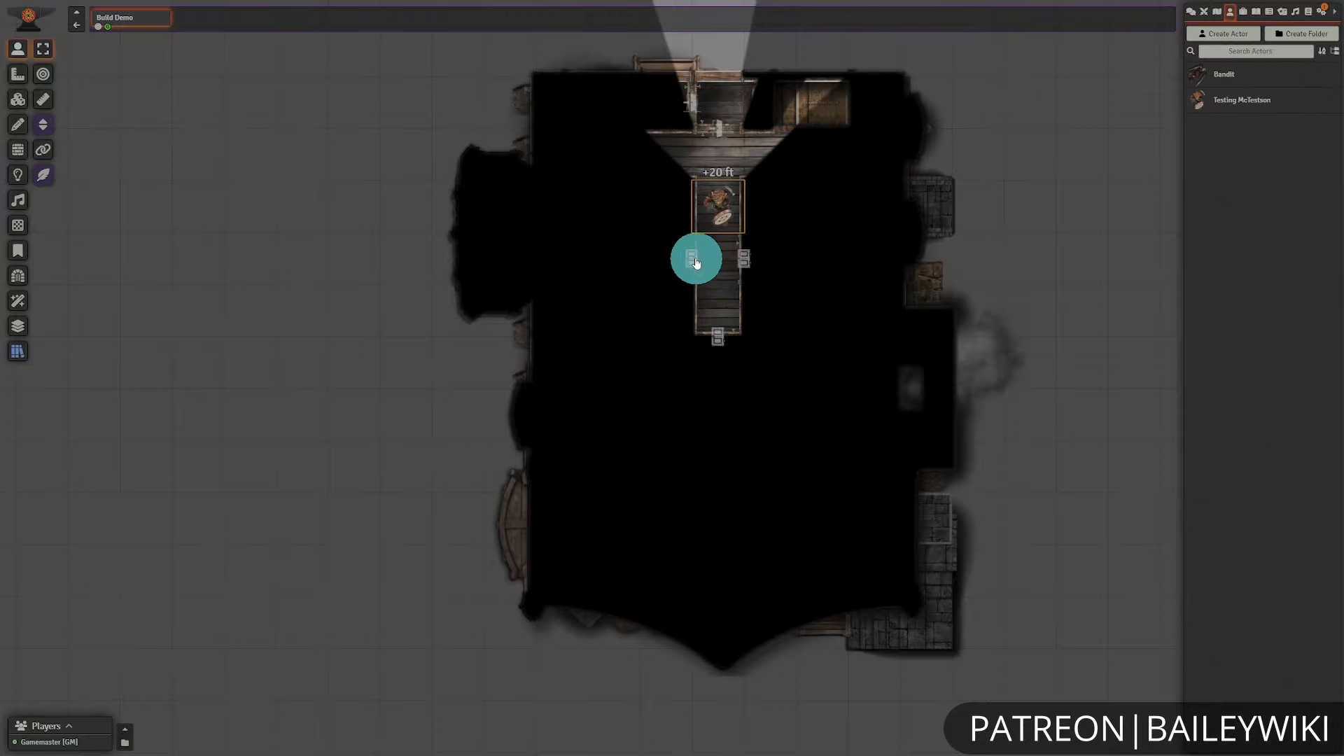
key(Up)
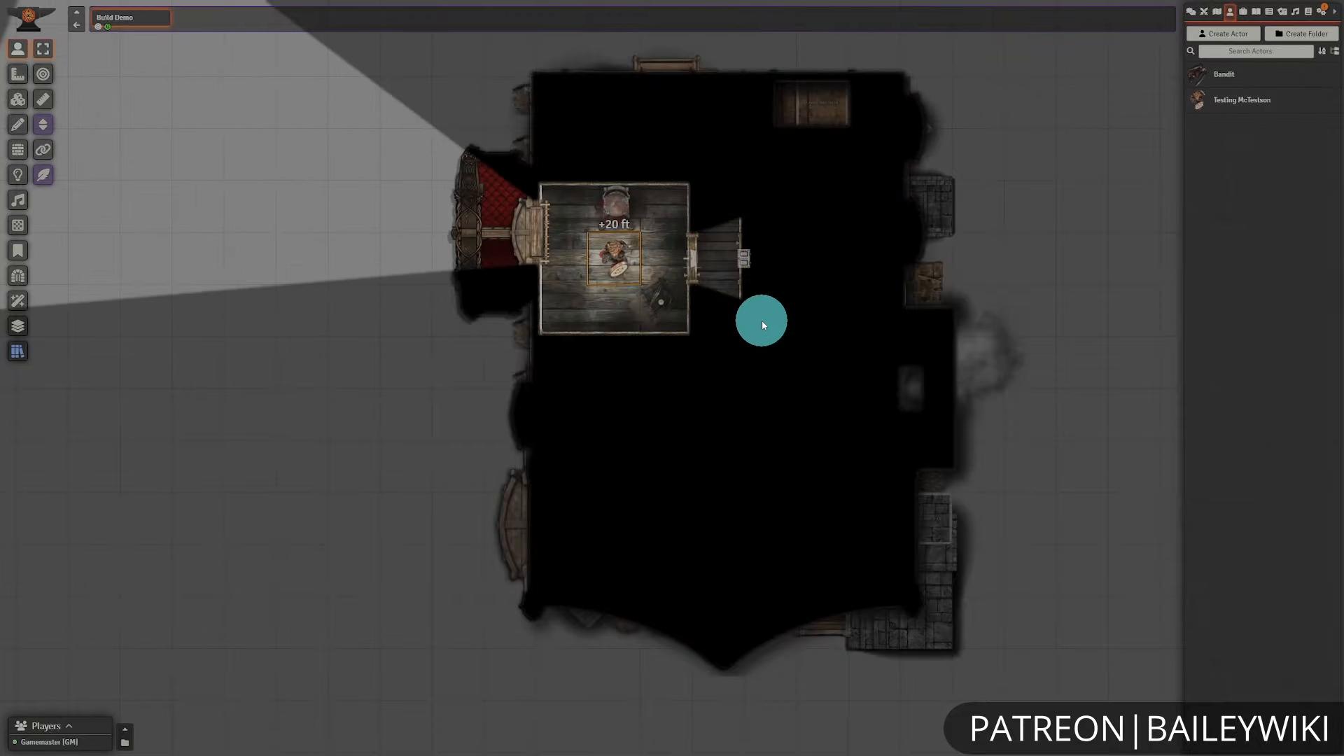
- Take the token through the eastern bedroom and across the corridor to the southwest room on the +20 ft level
drag(737, 258, 742, 414)
key(Up)
key(Up)
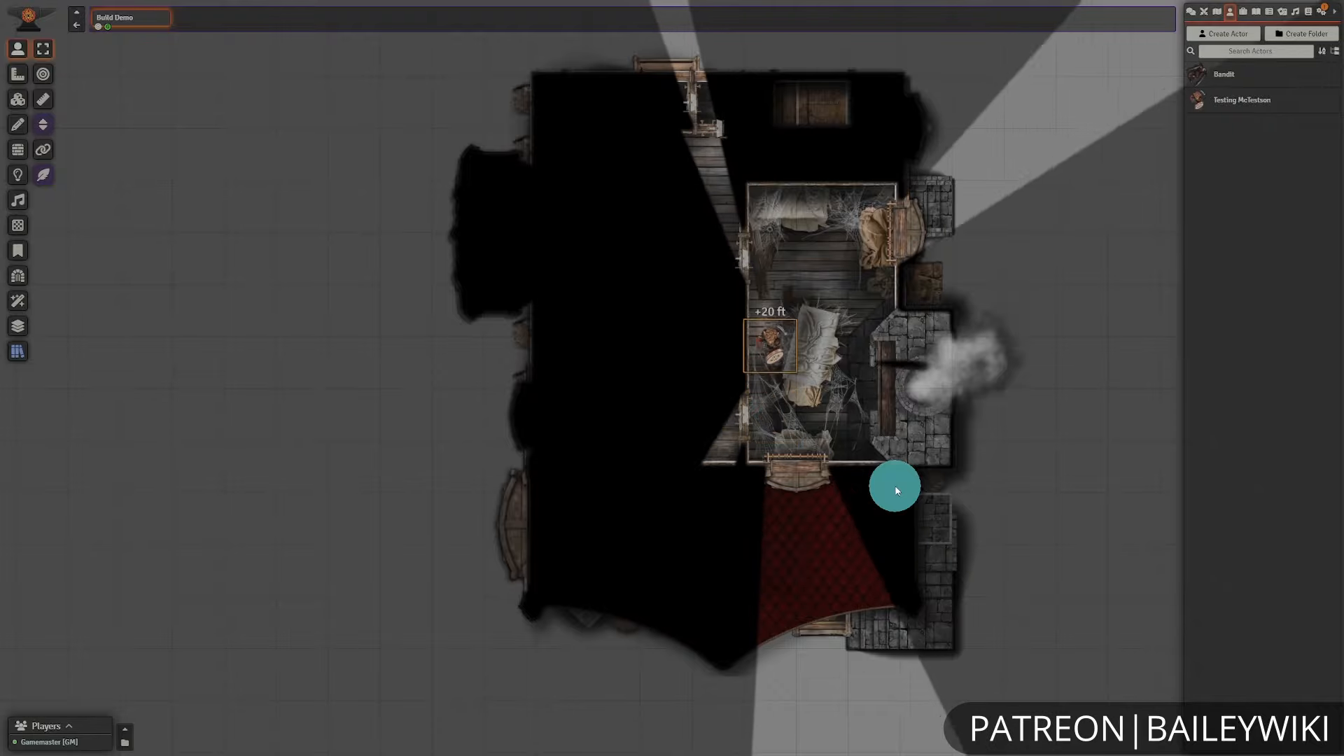
key(Down)
key(Down)
key(Down)
key(Left)
key(Left)
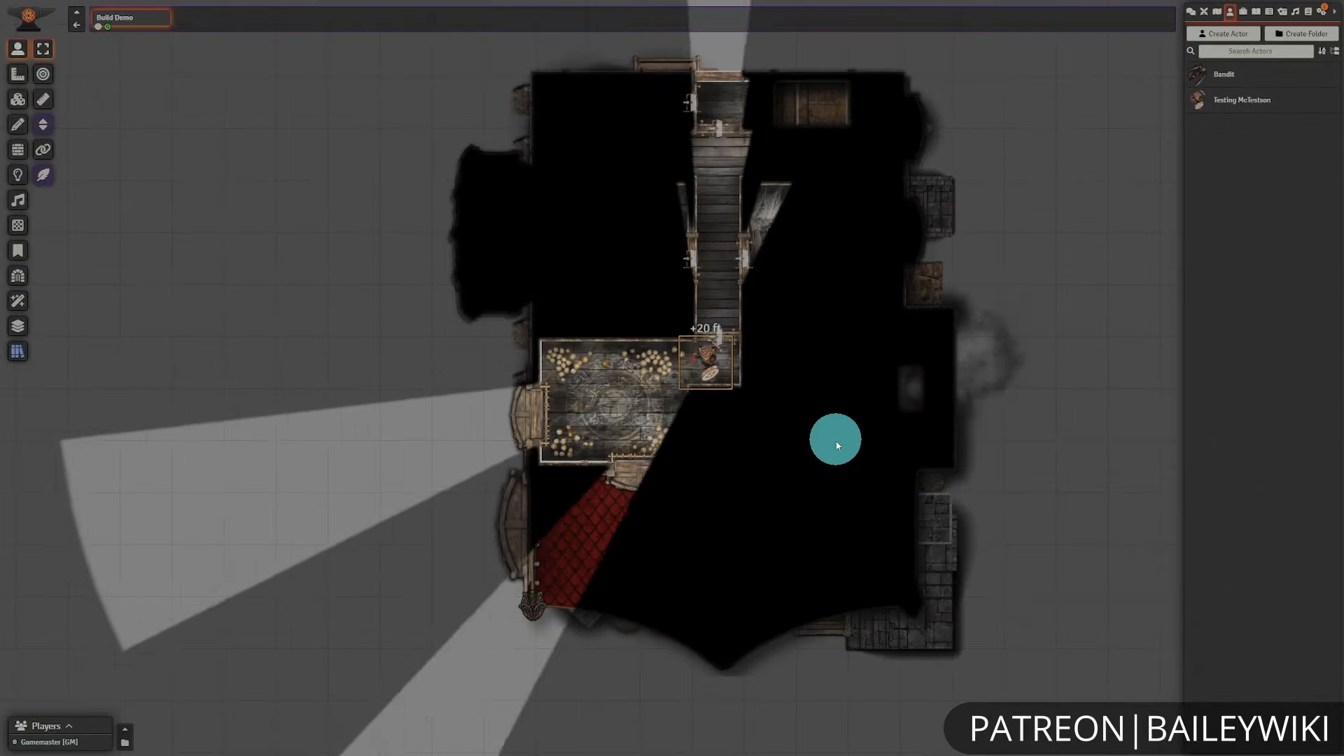
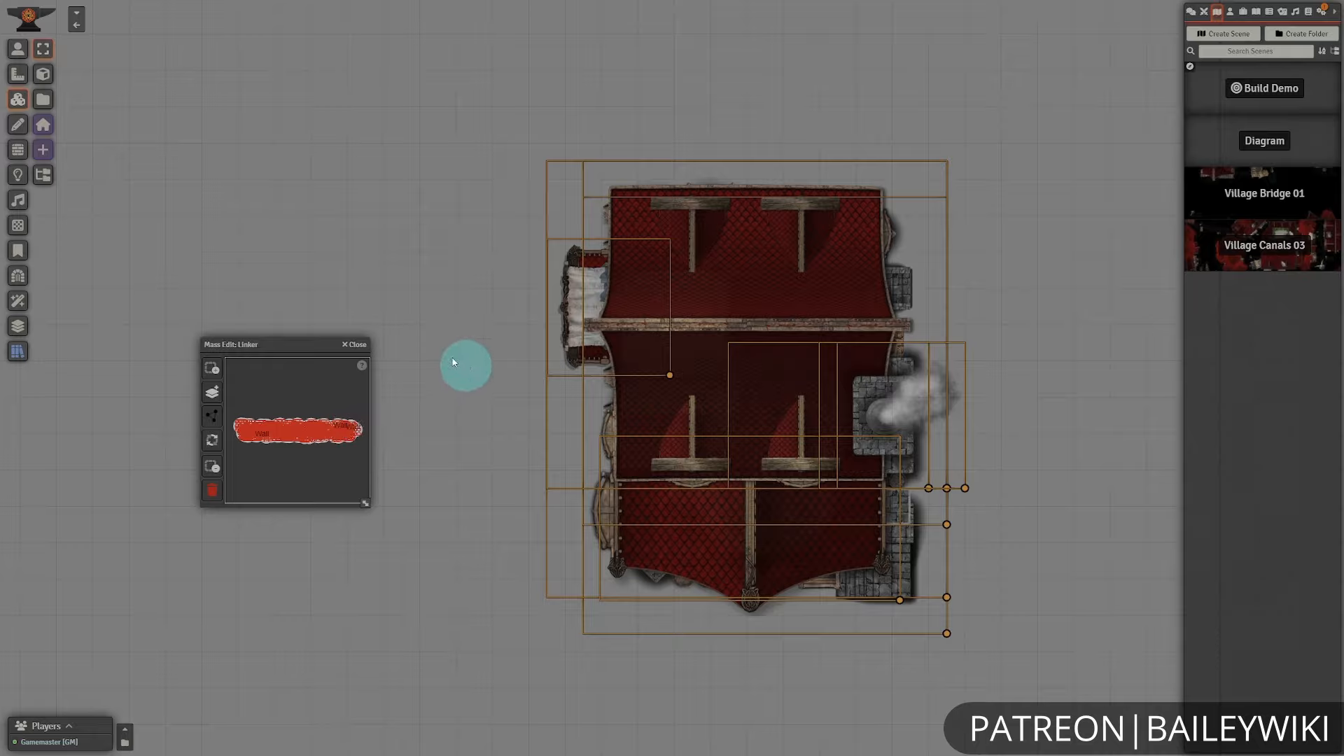
- Reopen the Mass Edit Linker window for the selected tiles, enlarge it and place it beside the building
click(351, 347)
key(shift+l)
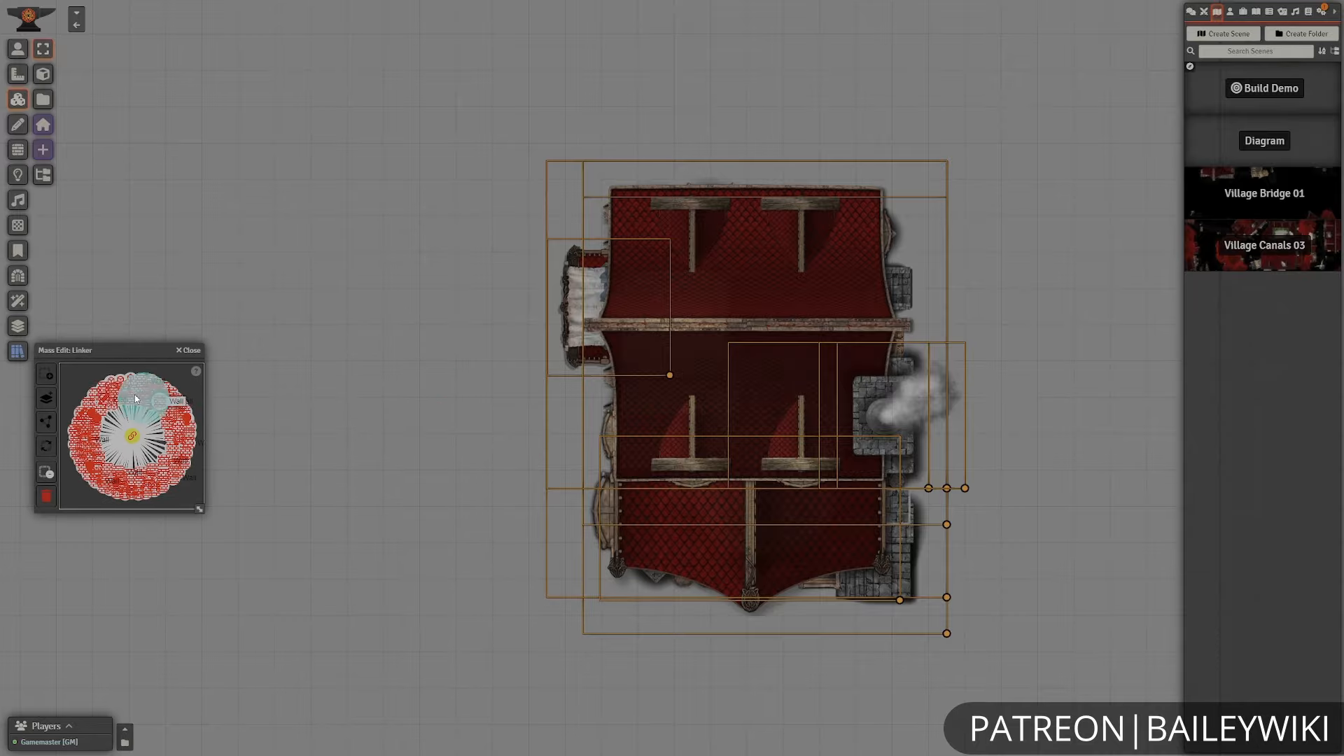
drag(144, 350, 237, 346)
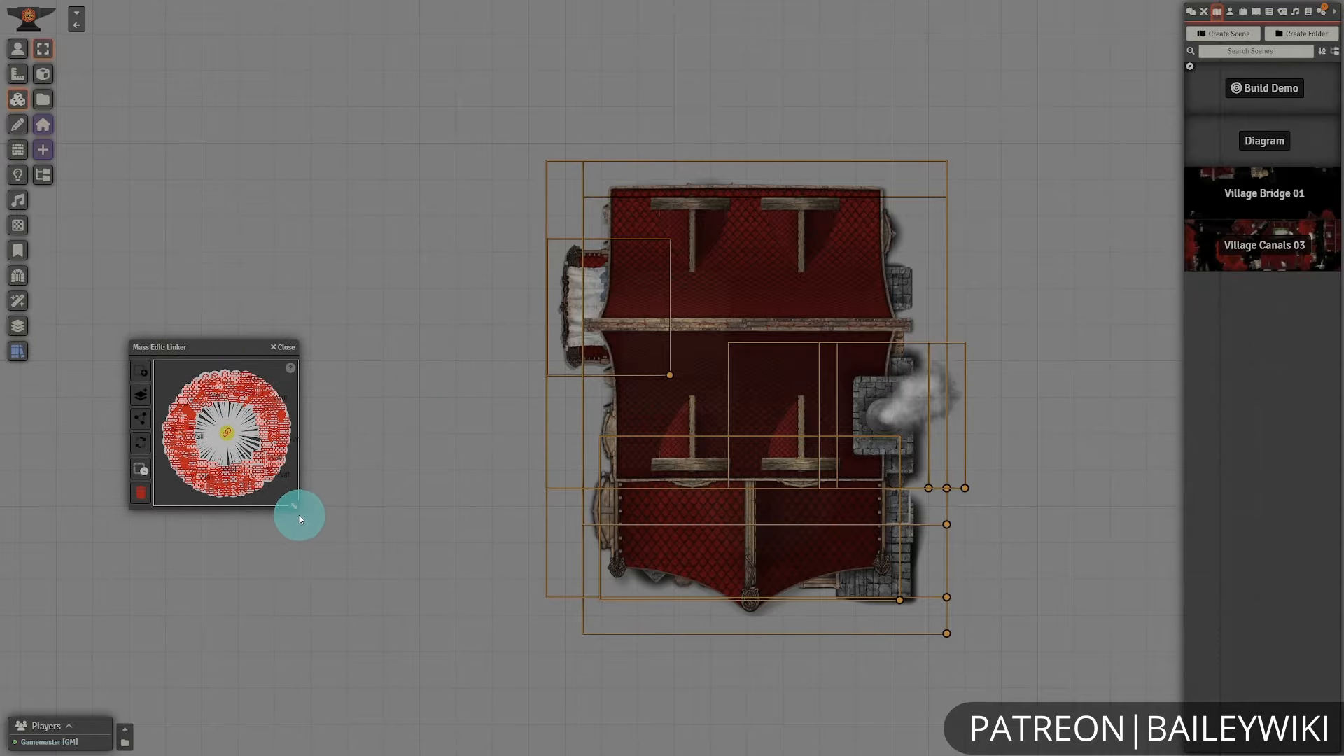
drag(293, 509, 449, 618)
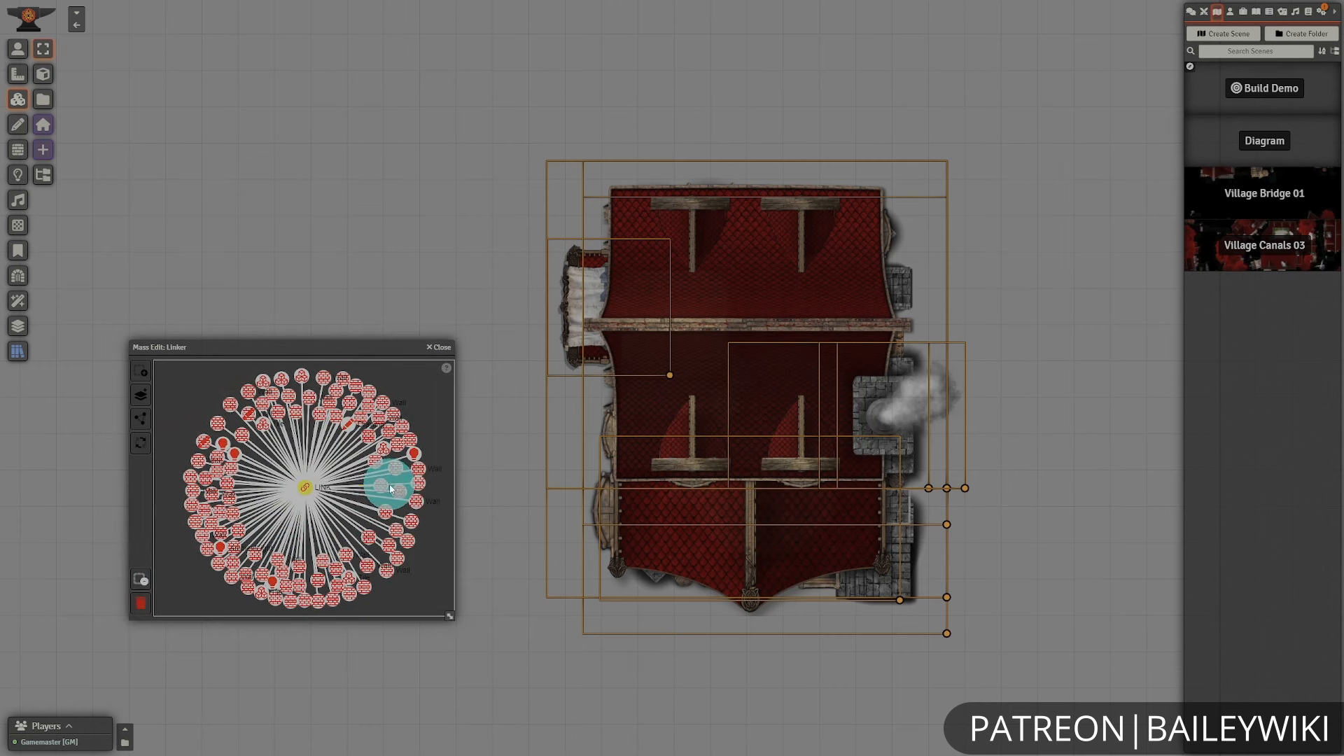
drag(348, 343, 303, 313)
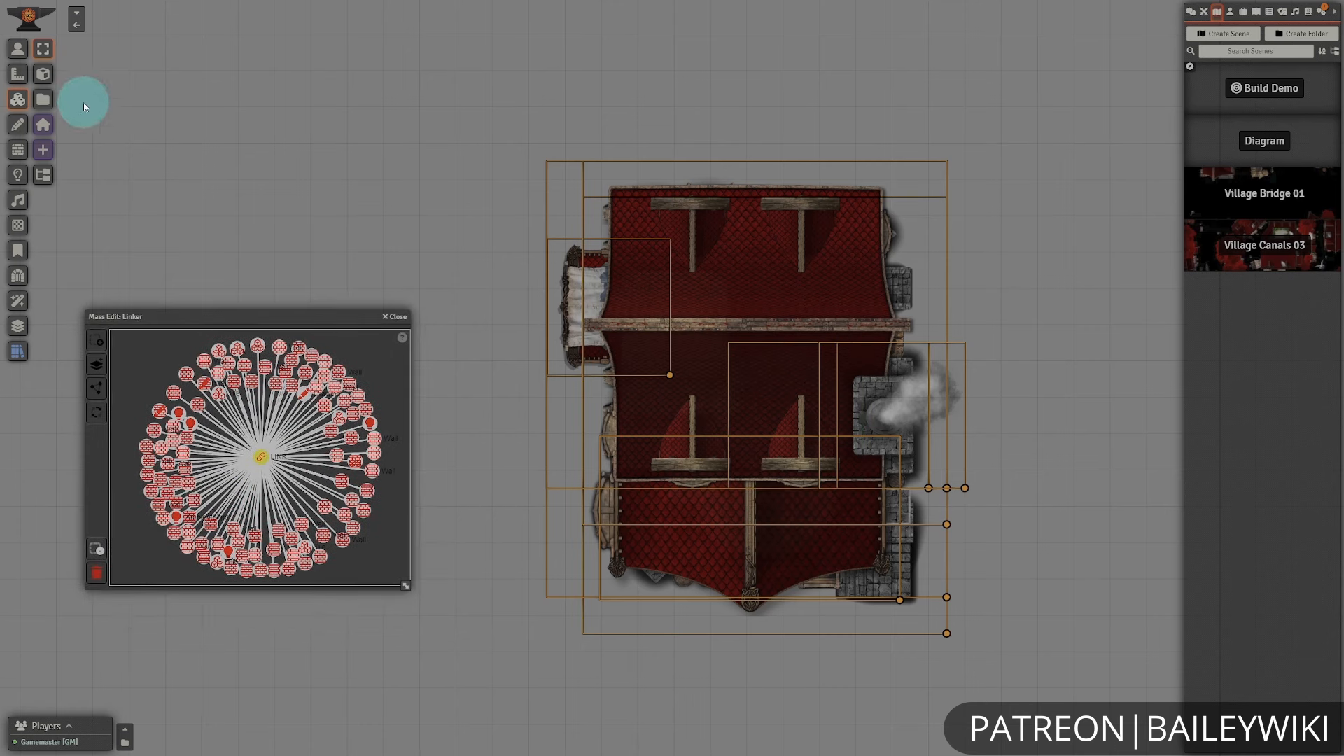
- Move the linked building around the scene by repositioning its main roof, southern roof and base tiles
drag(414, 176, 419, 182)
drag(713, 300, 693, 172)
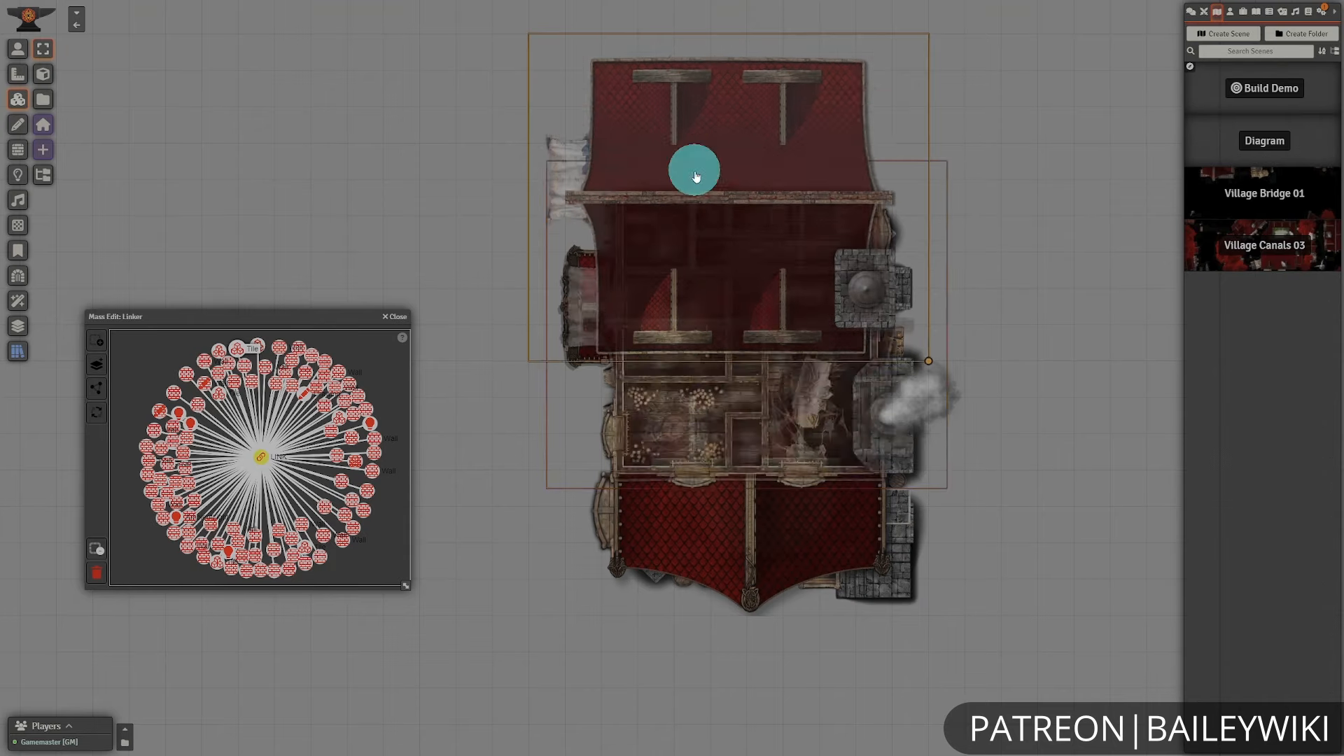
drag(821, 199, 966, 254)
drag(845, 272, 721, 254)
drag(729, 455, 730, 497)
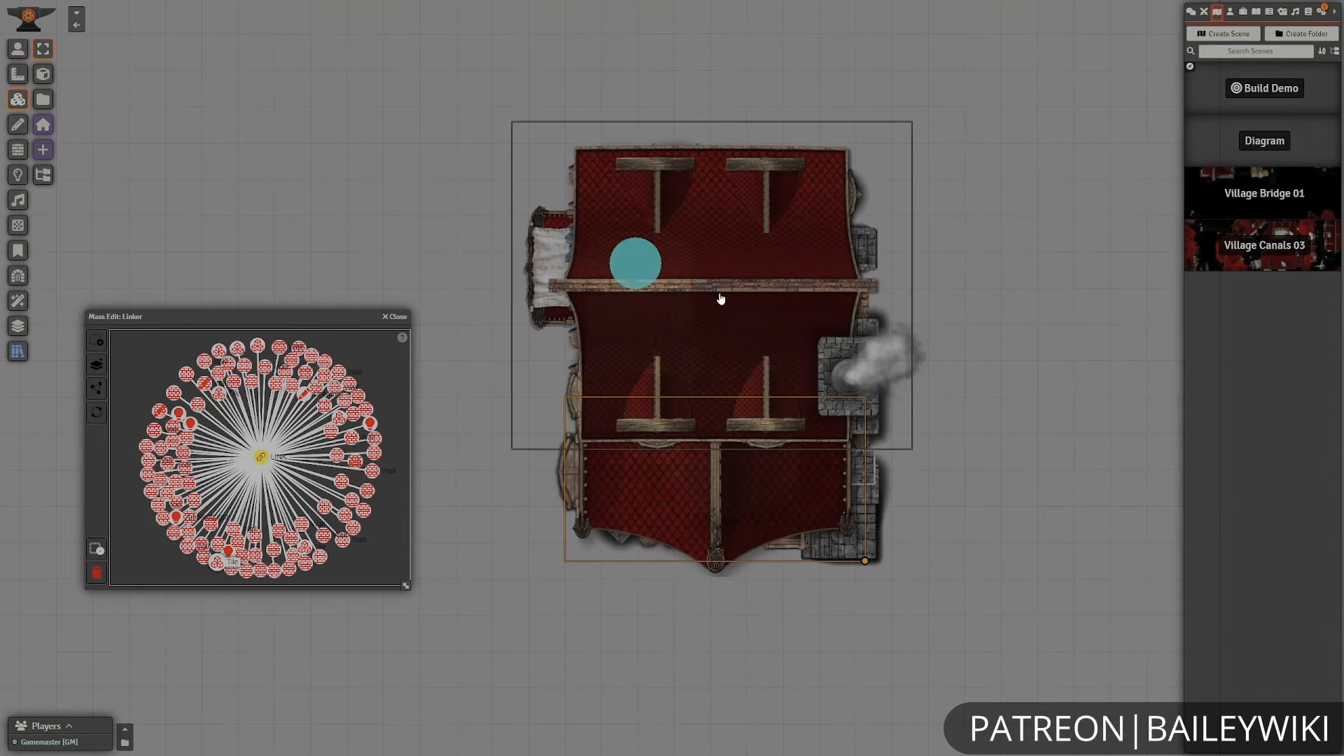
drag(724, 301, 650, 177)
click(661, 394)
drag(661, 395, 689, 471)
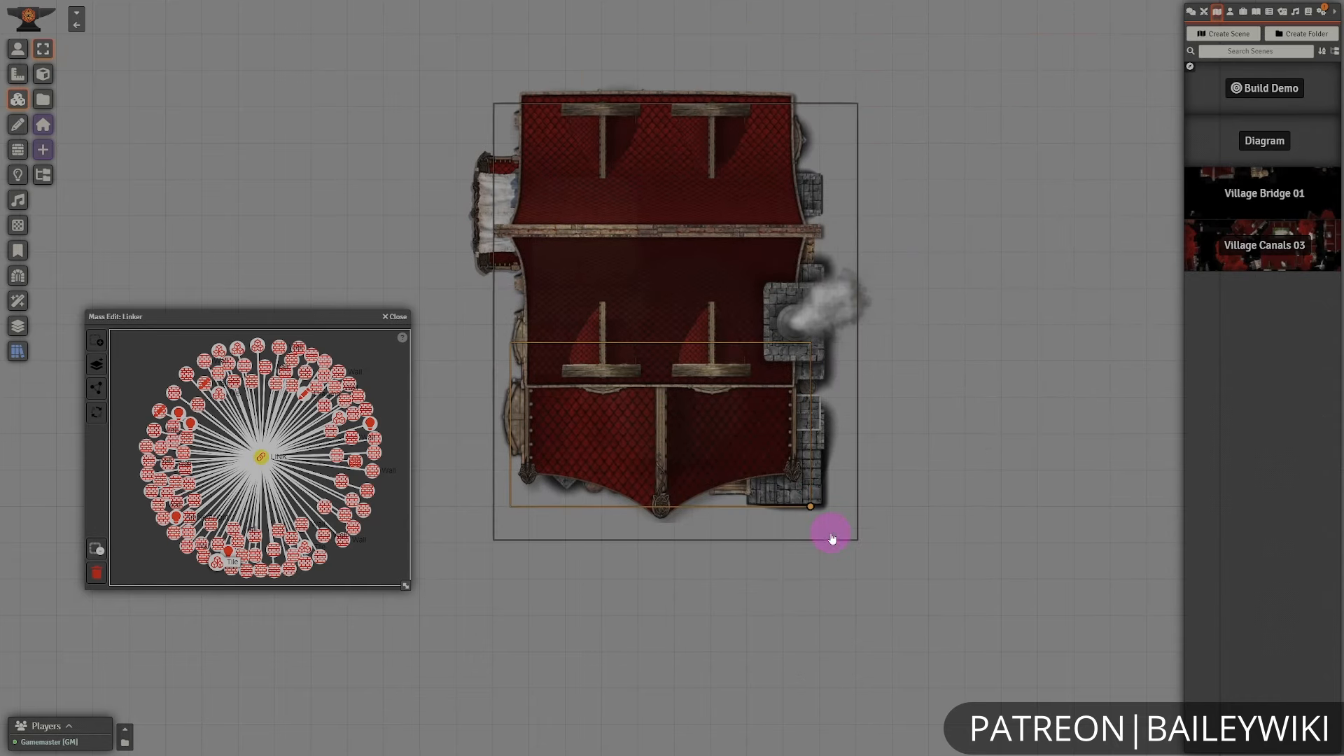
drag(832, 538, 926, 611)
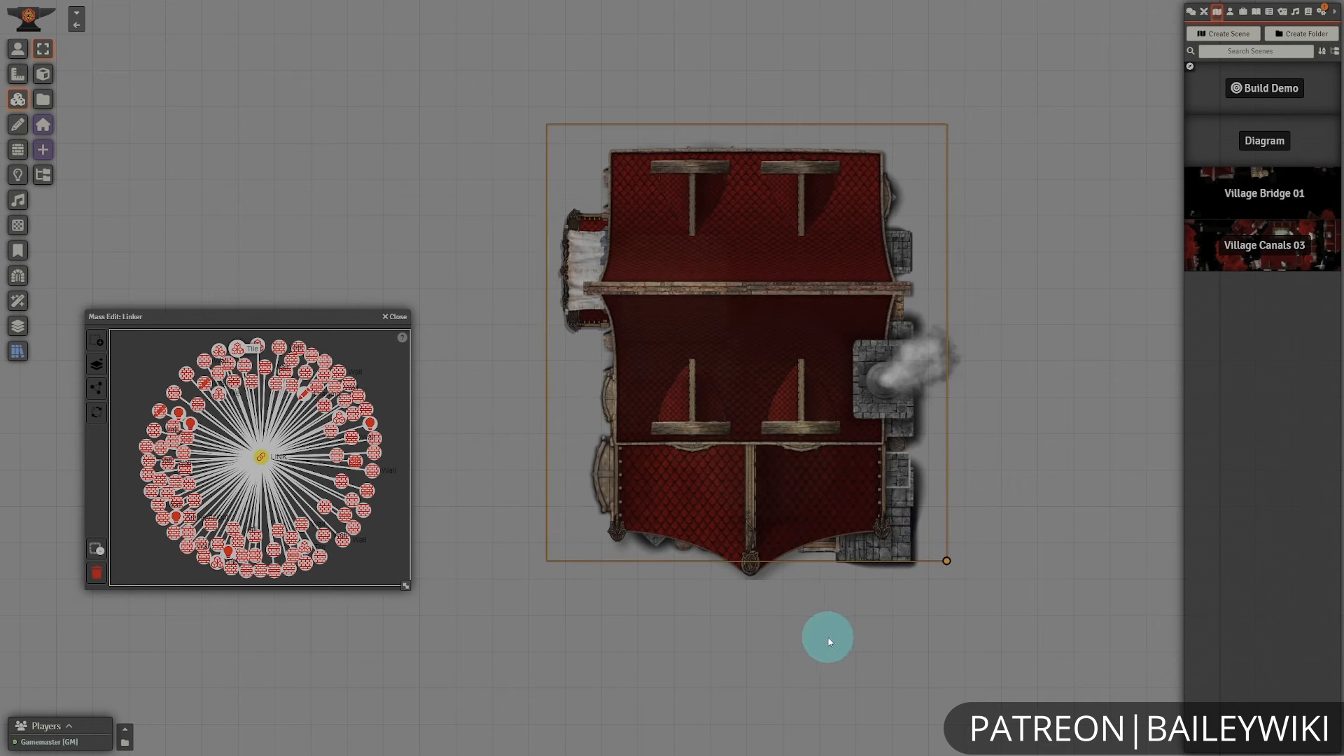
- Display the walls, try moving one endpoint of a wall beside the fireplace outside the building, and revert it
click(18, 150)
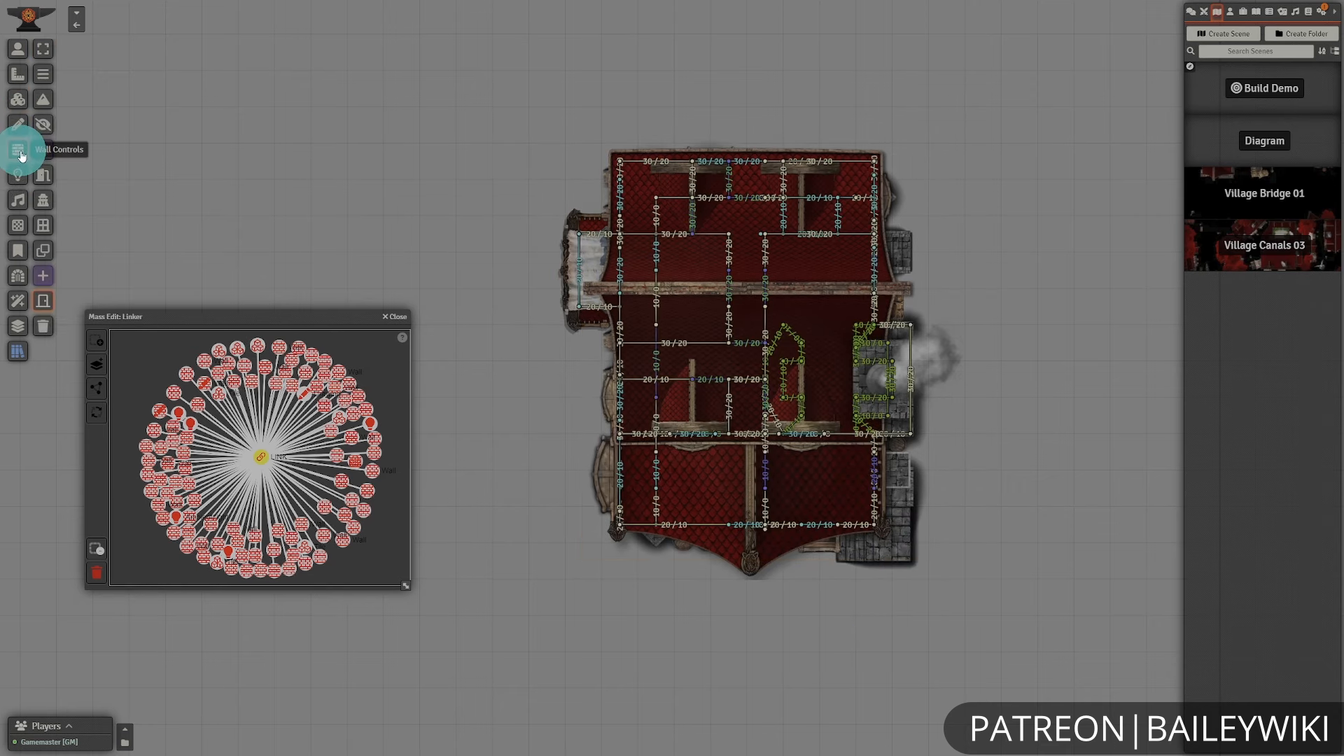
click(610, 235)
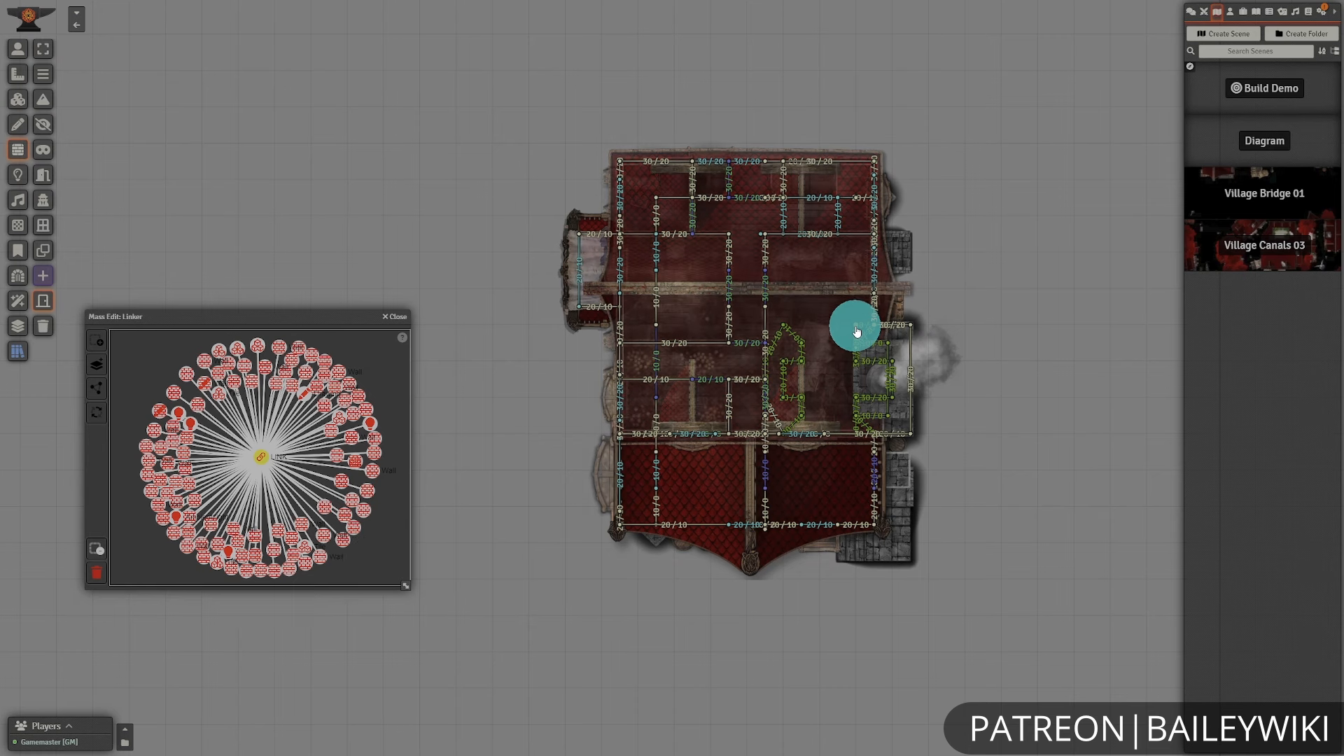
drag(856, 332, 946, 279)
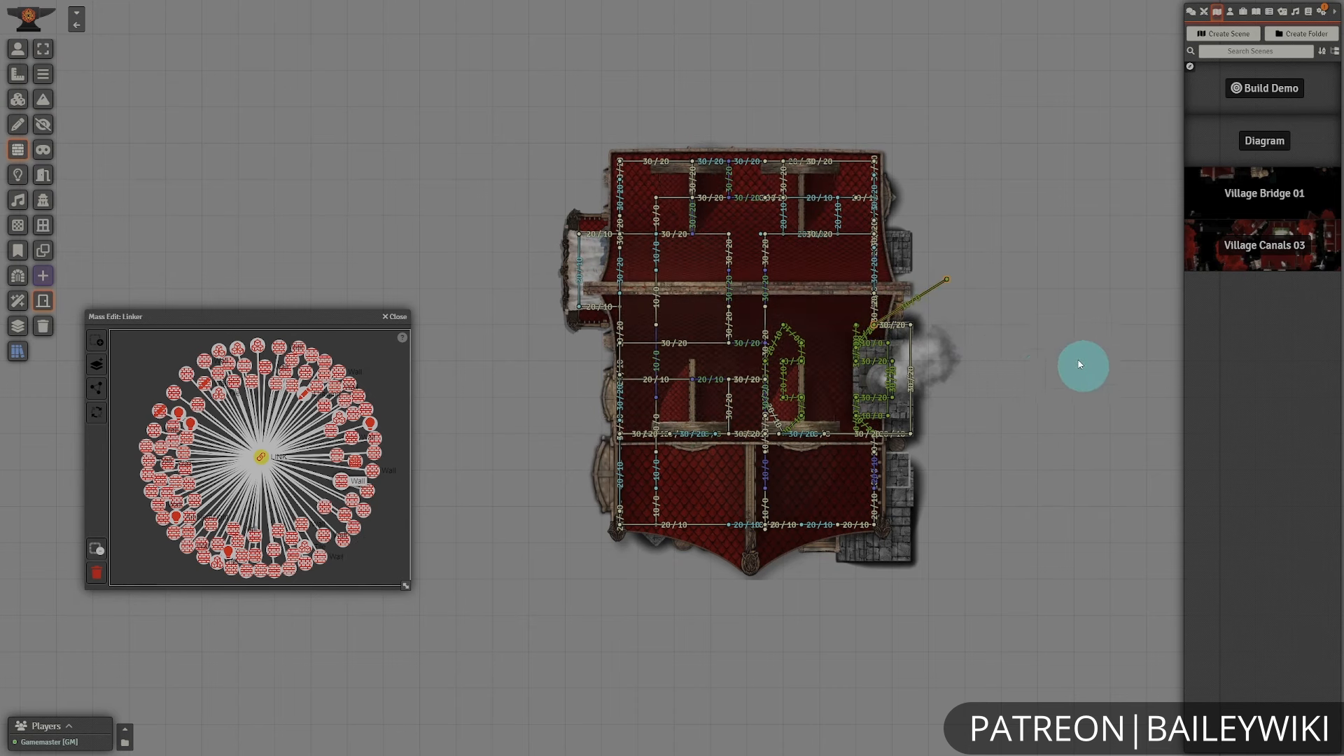
scroll(1026, 338, up, 2)
key(Delete)
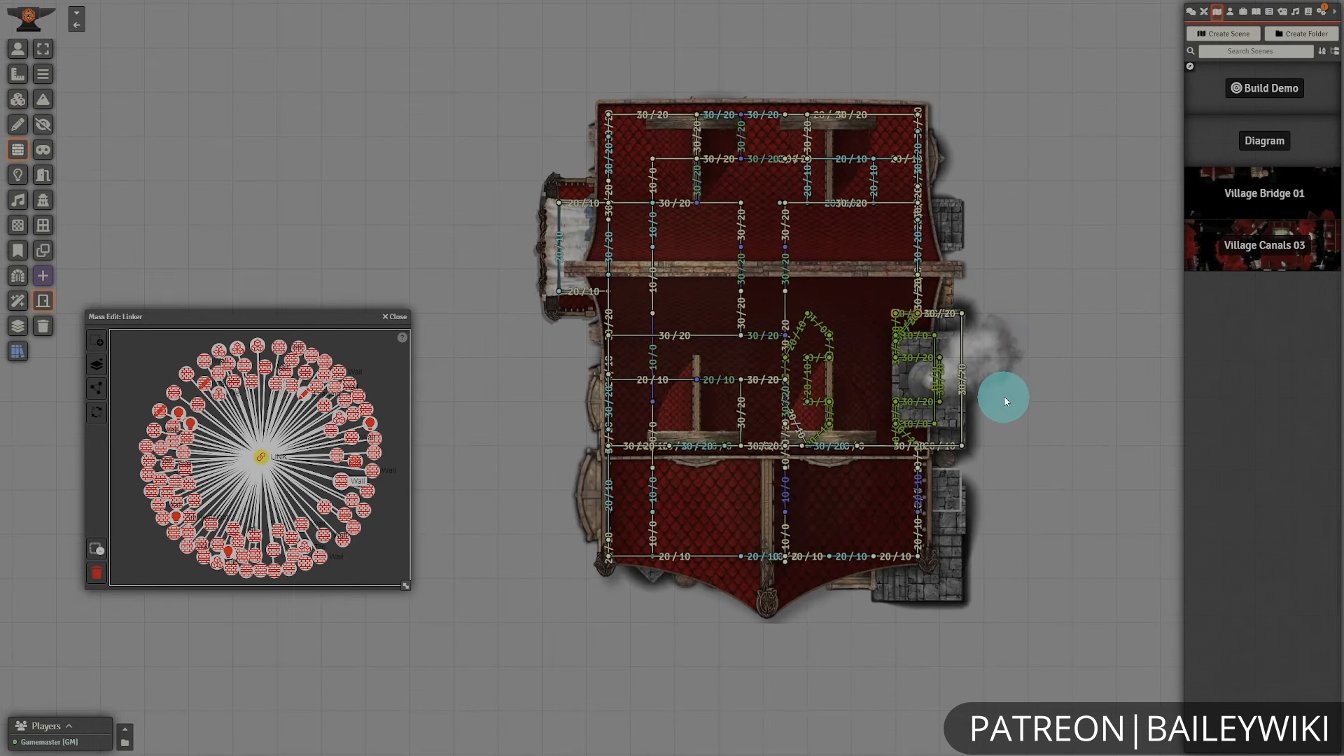
scroll(1005, 402, down, 1)
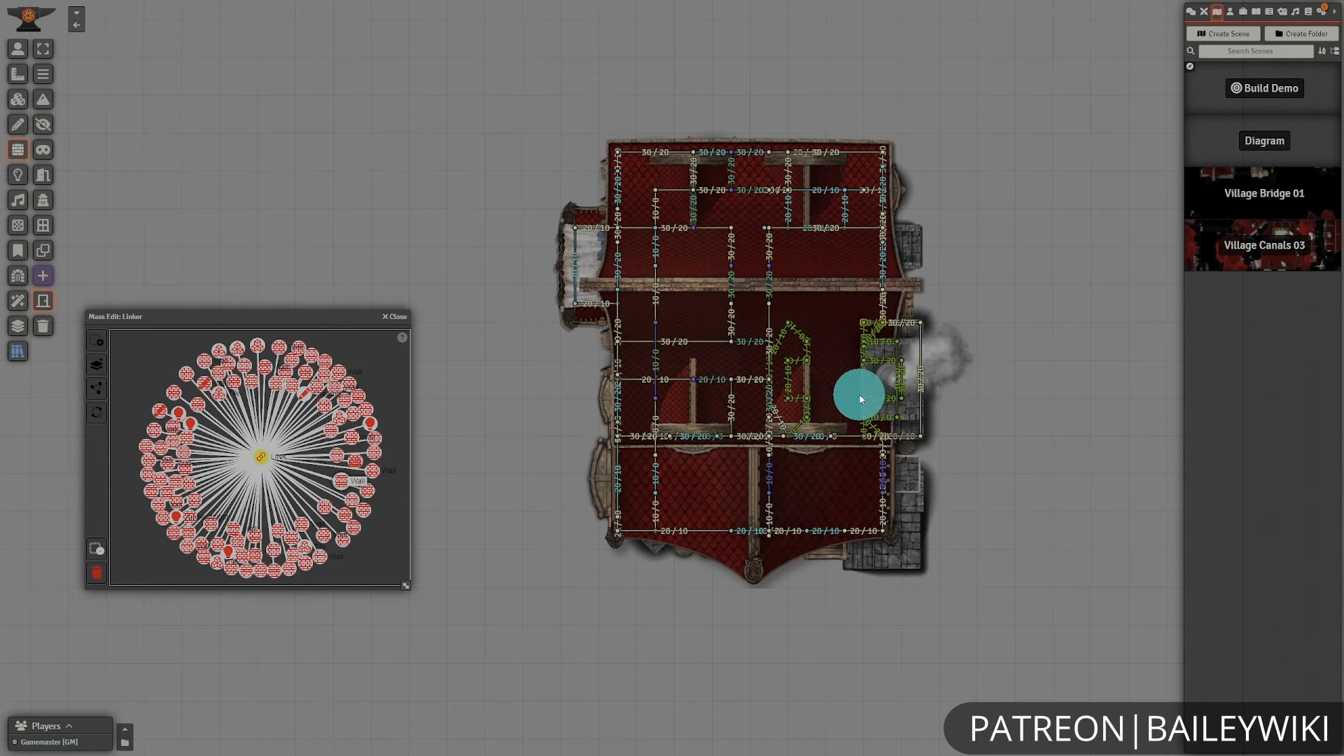
- Display the lights and move the linked building by repositioning the western +10 ft light
click(21, 100)
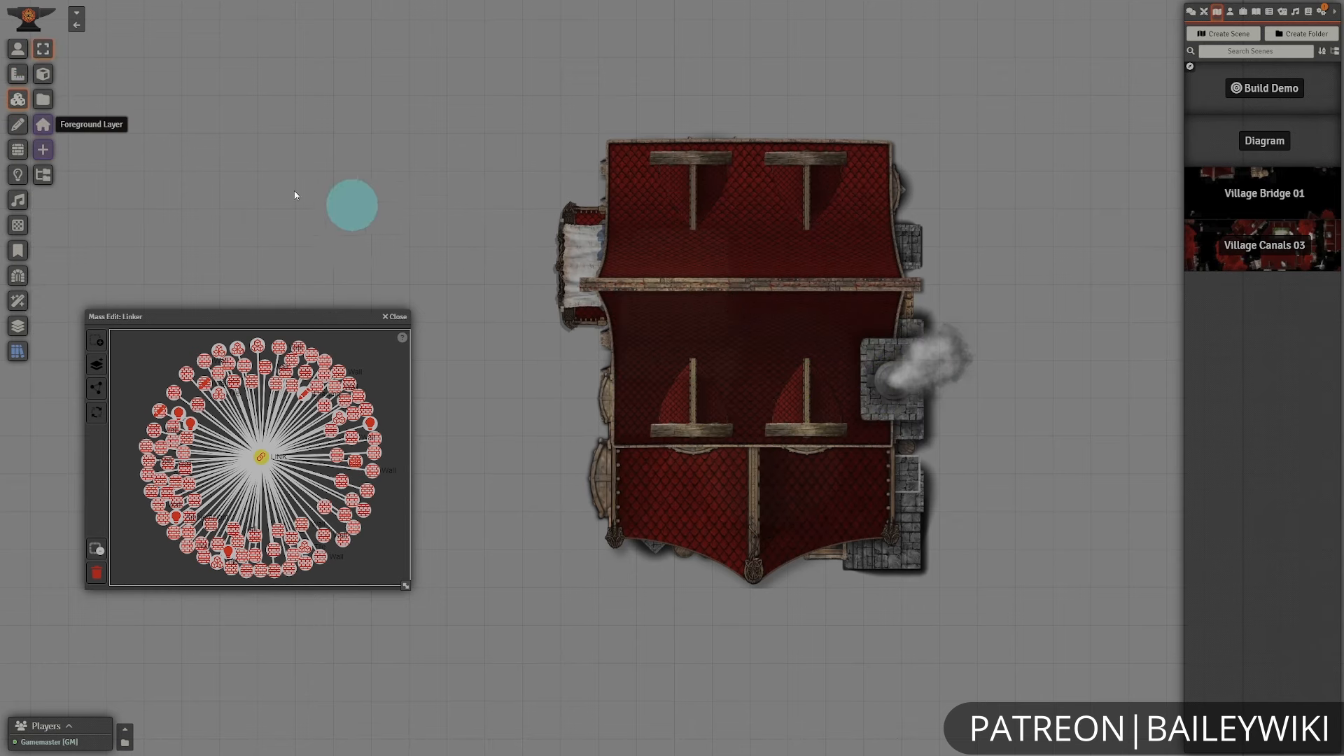
click(17, 174)
click(676, 338)
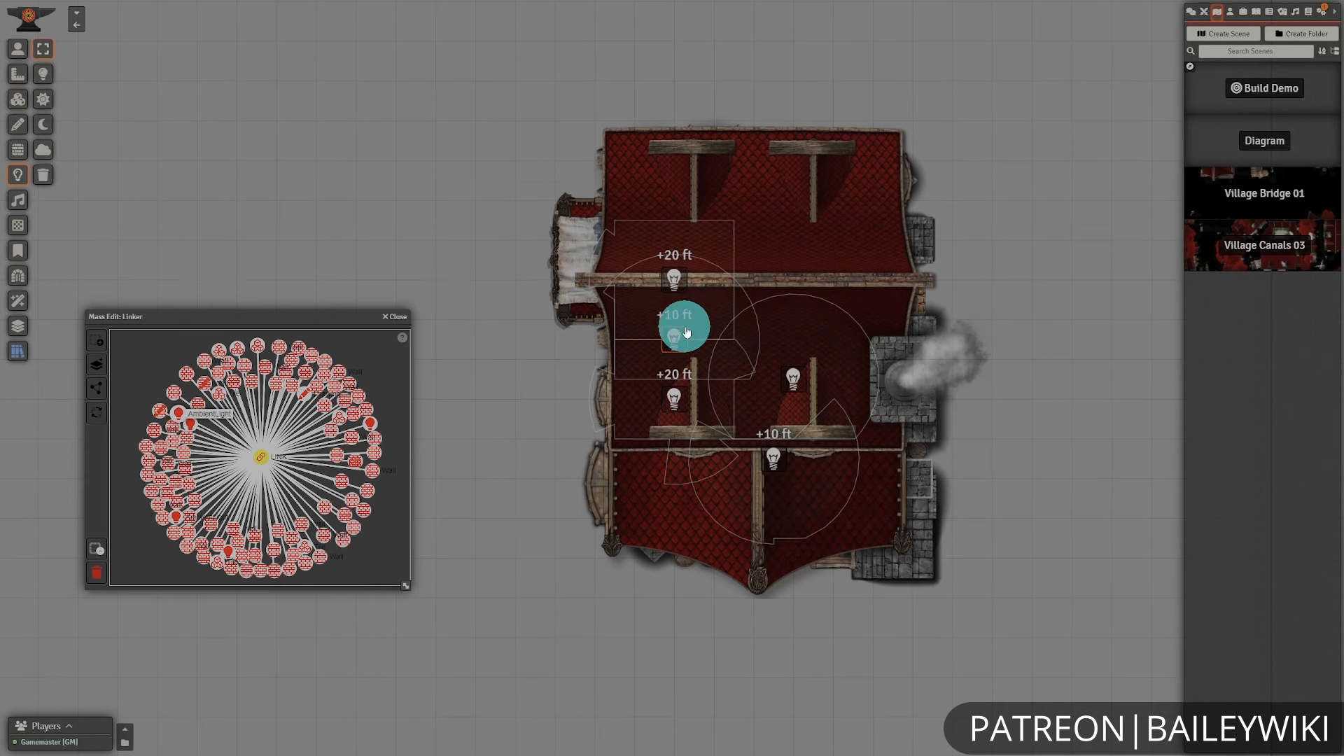
drag(658, 443, 698, 424)
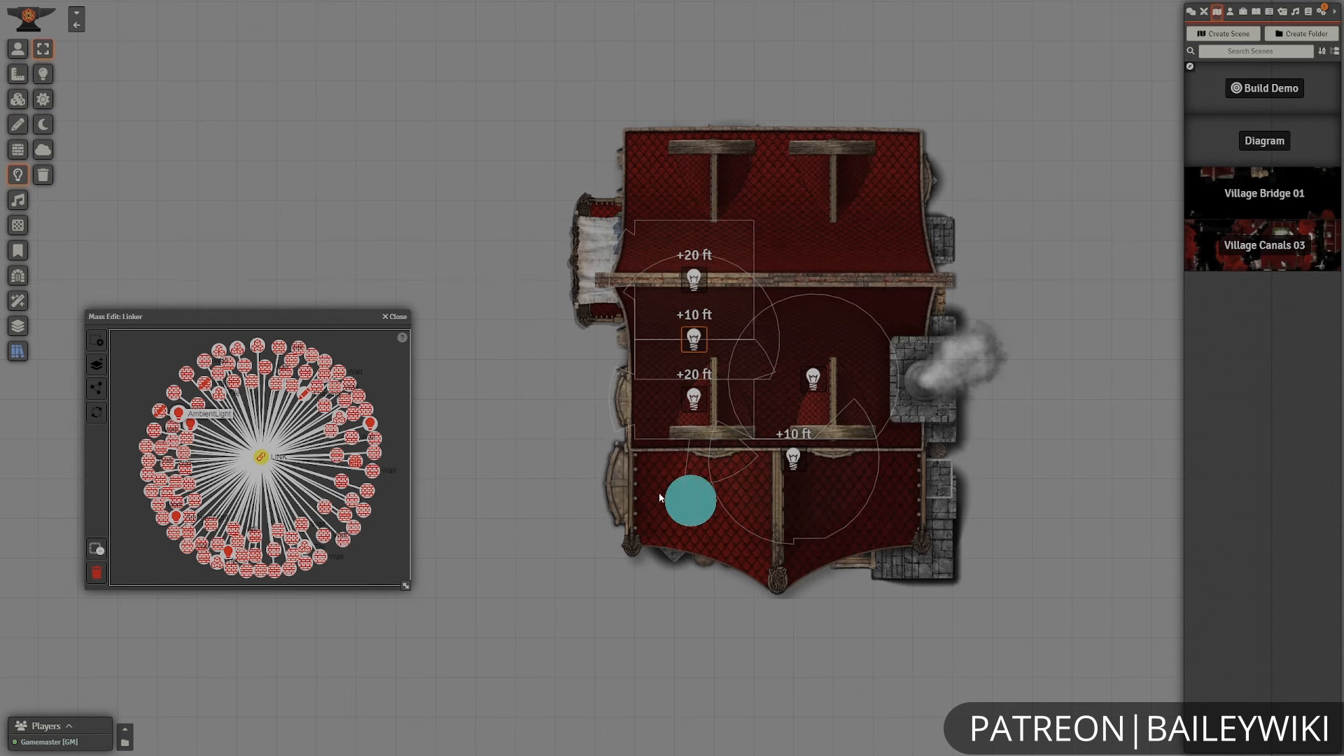
- Show the top level with its lights and zoom in on the northwest light's node in the linker graph
click(18, 323)
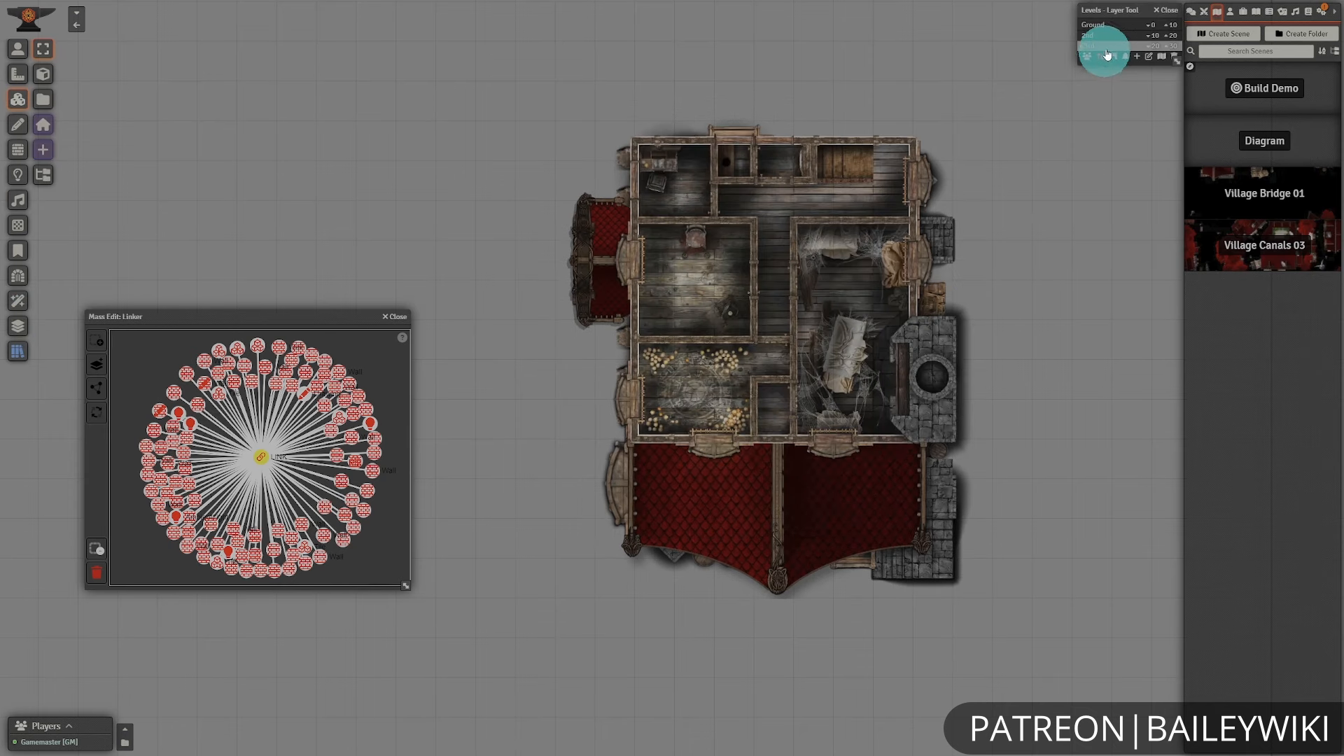
scroll(676, 376, up, 3)
click(17, 174)
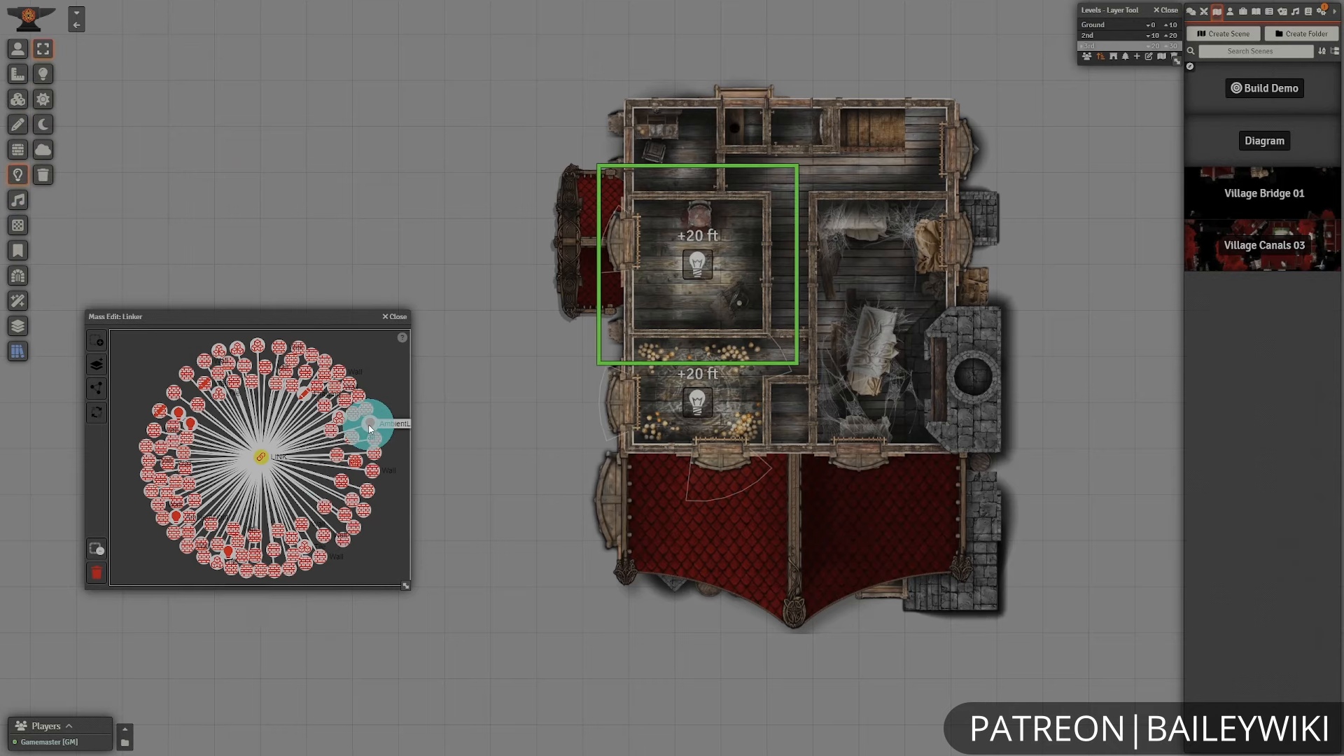
scroll(369, 428, up, 5)
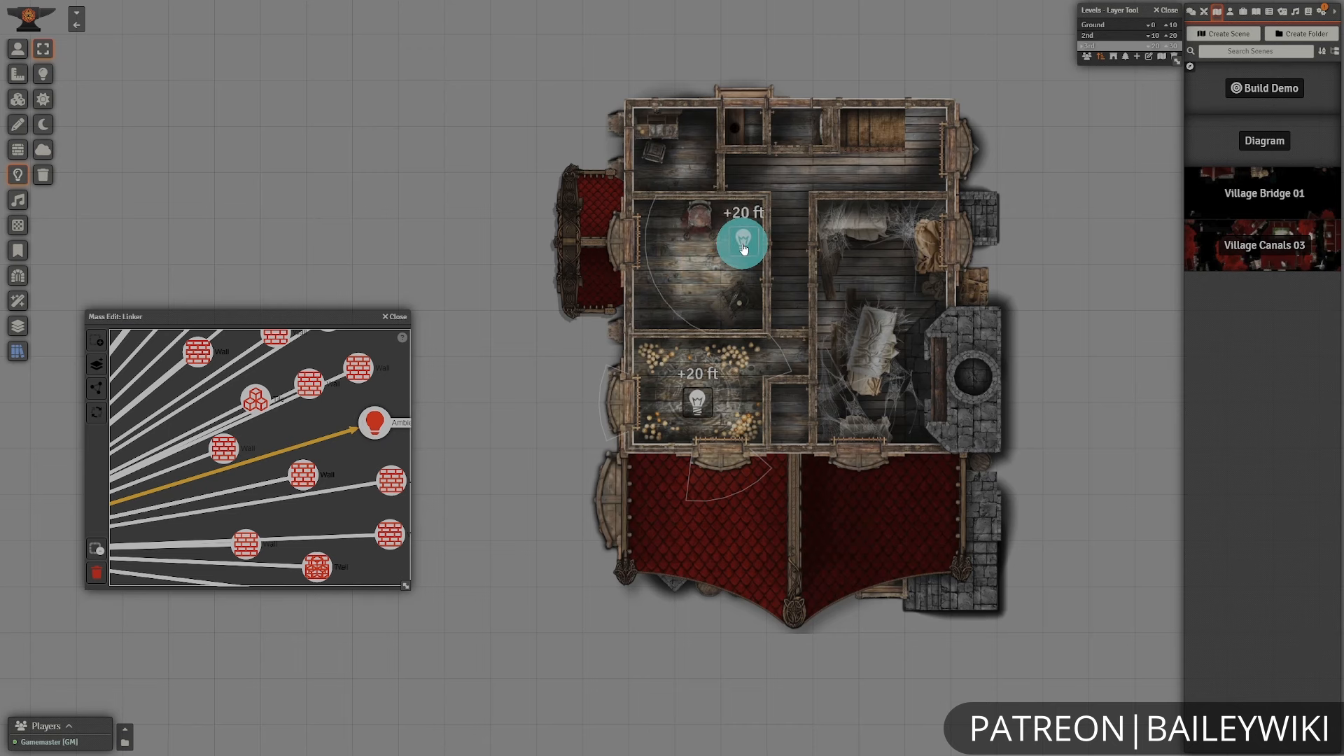
- Try moving the northwest light on its own and the building through the southwest light, returning each to its original place
drag(744, 248, 691, 317)
drag(700, 271, 699, 270)
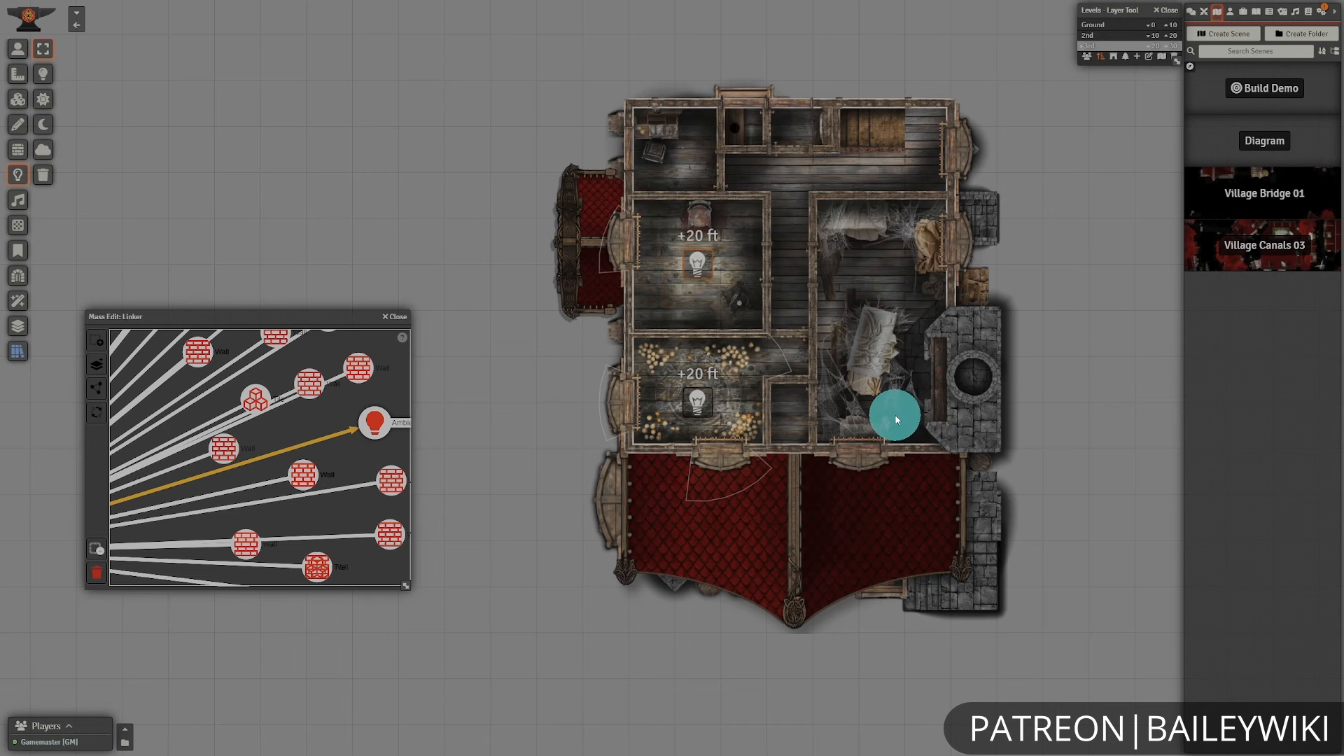
click(705, 410)
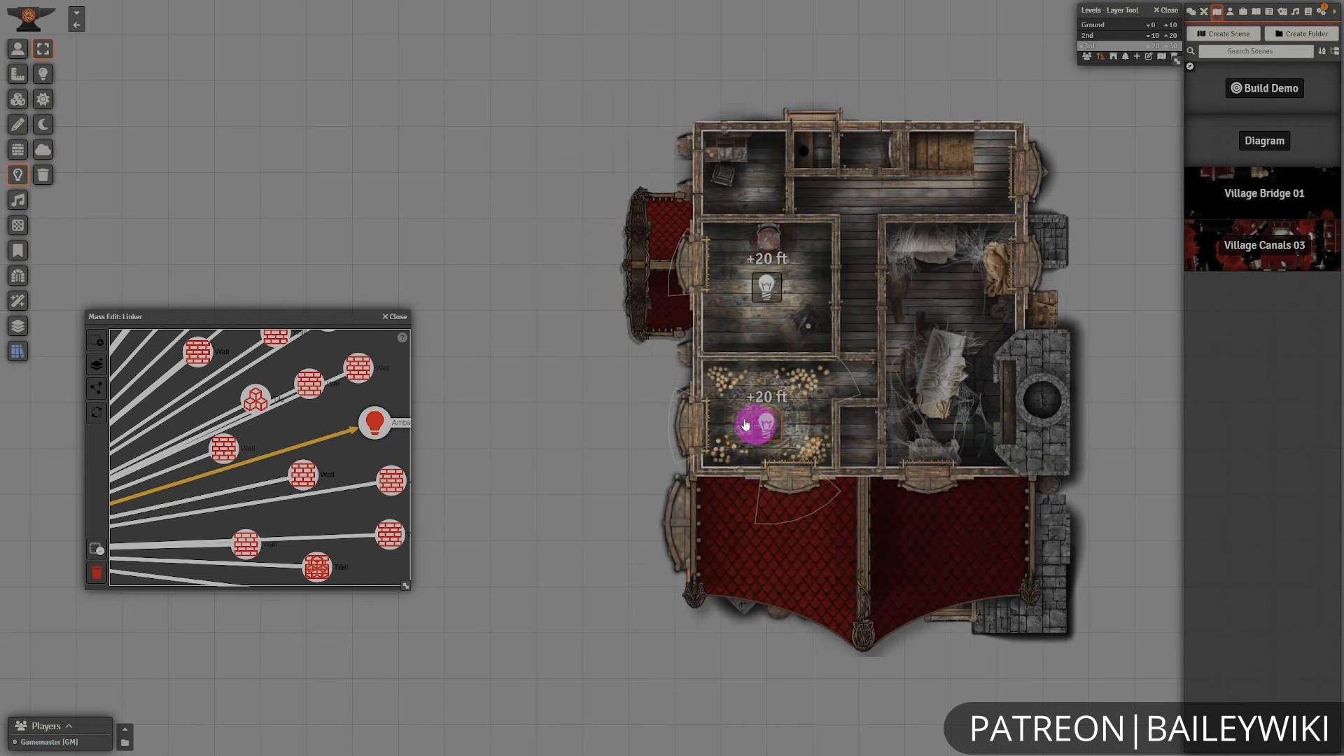
drag(746, 425, 716, 408)
drag(698, 268, 653, 318)
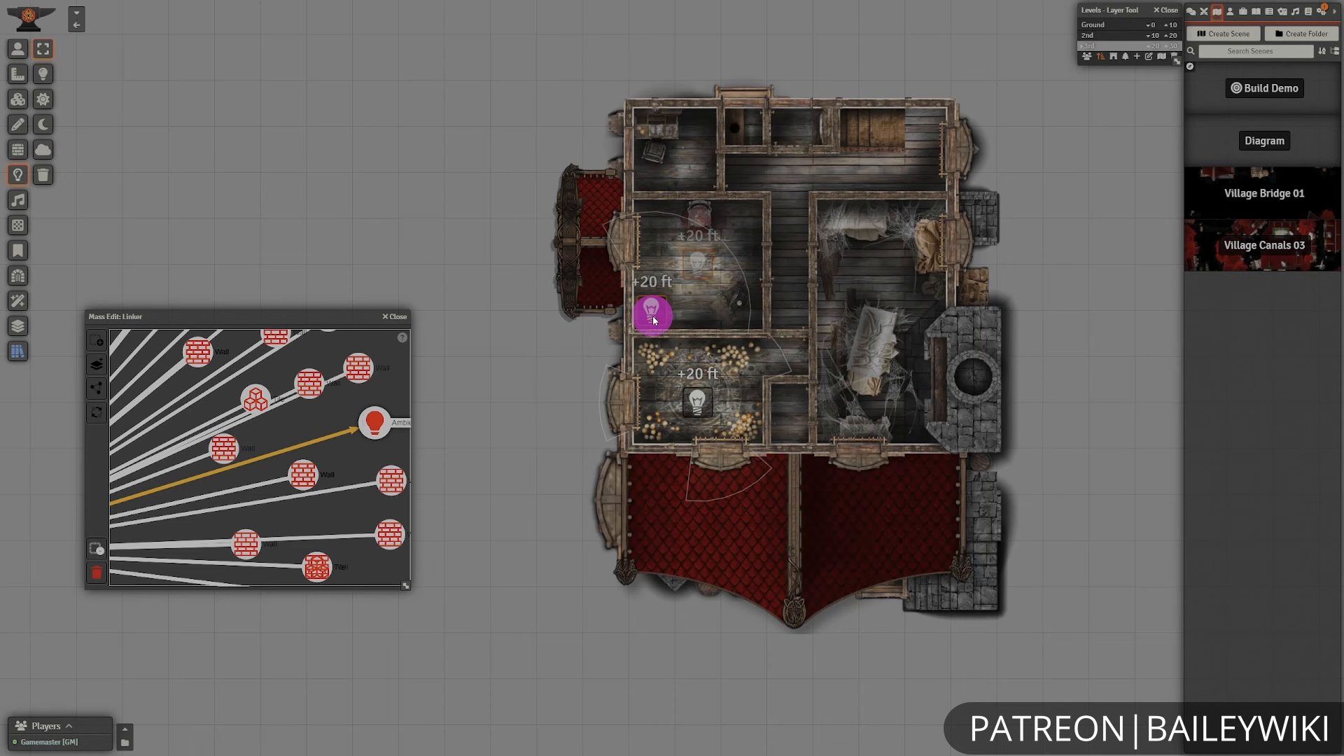
click(703, 406)
drag(768, 398, 762, 378)
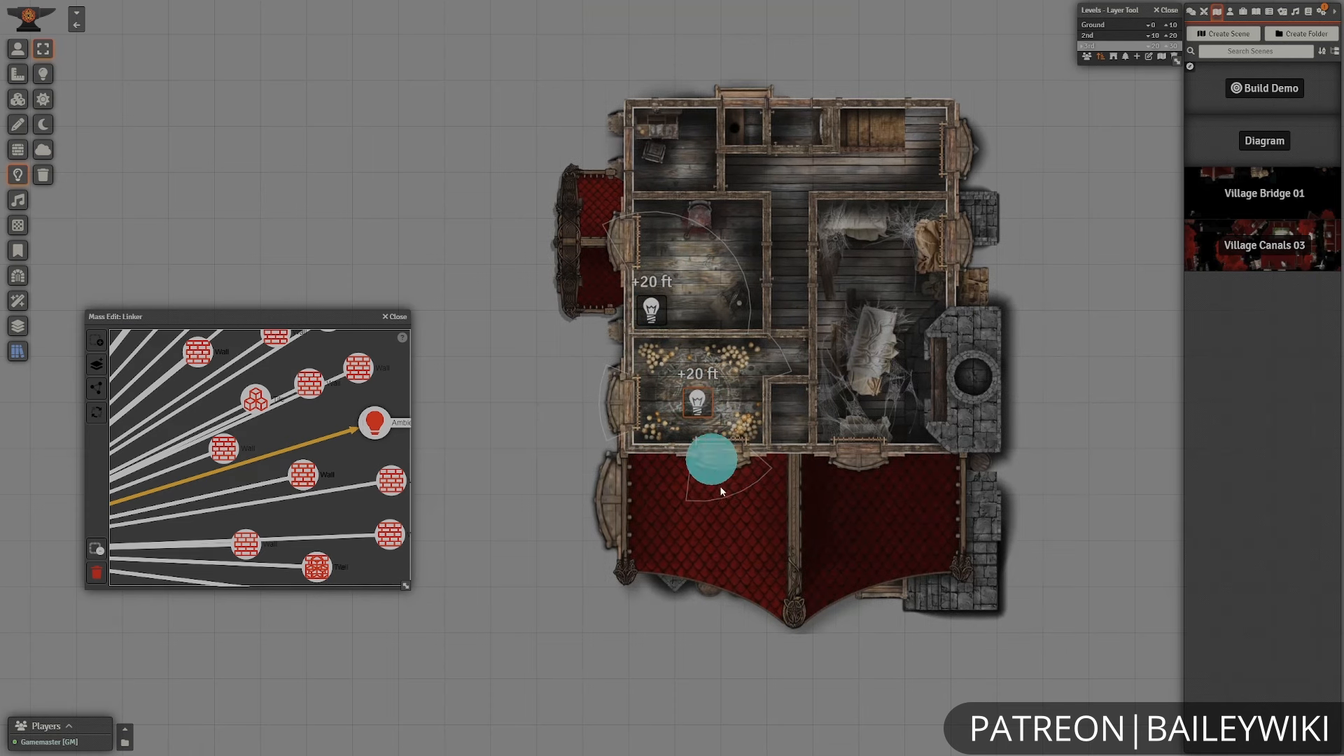
drag(646, 313, 696, 264)
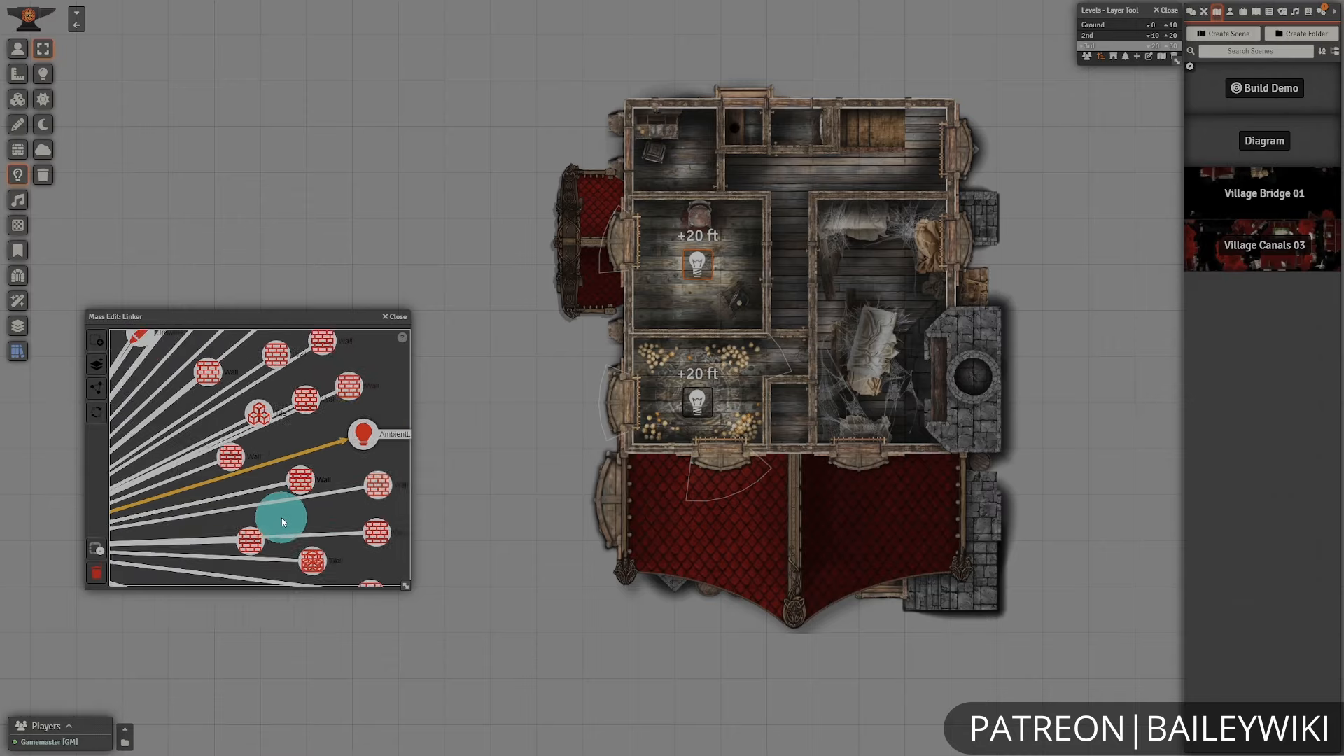
- Close the Mass Edit Linker window and the Levels layer tool
scroll(281, 518, down, 5)
scroll(353, 466, up, 3)
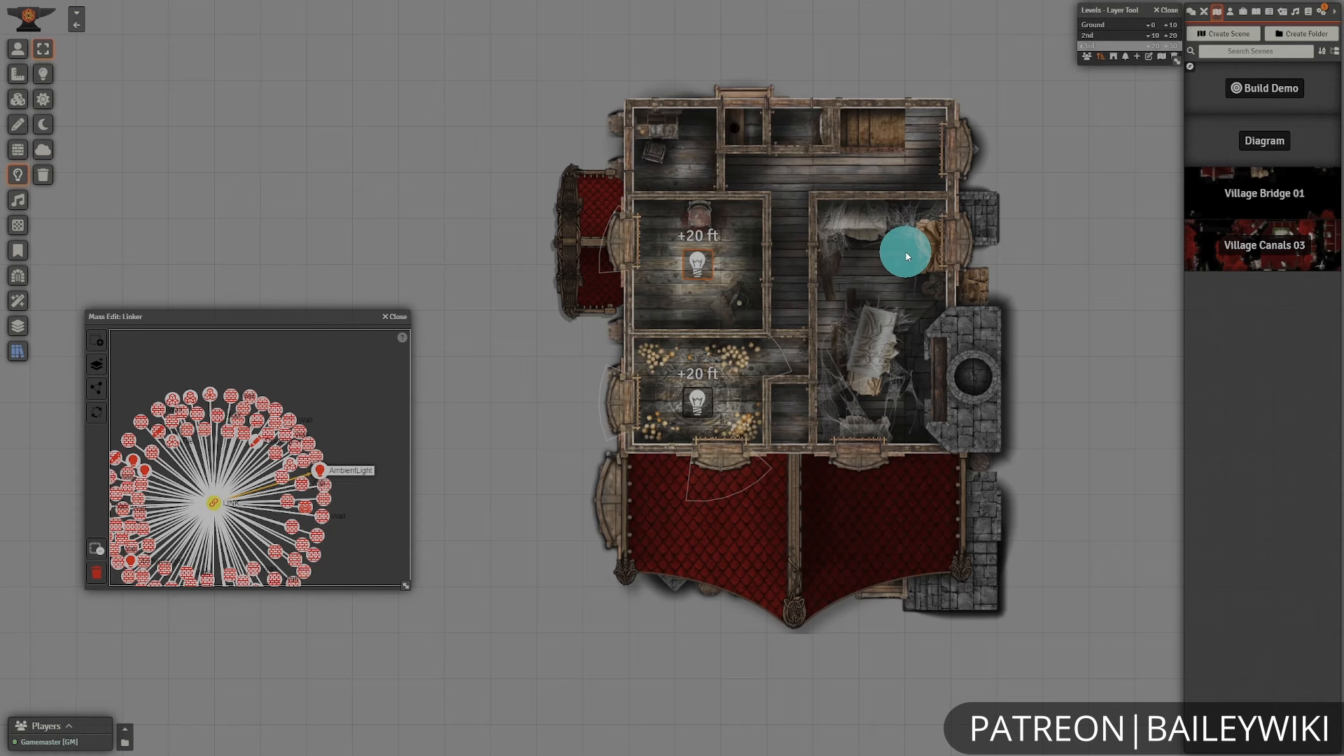
scroll(930, 380, down, 2)
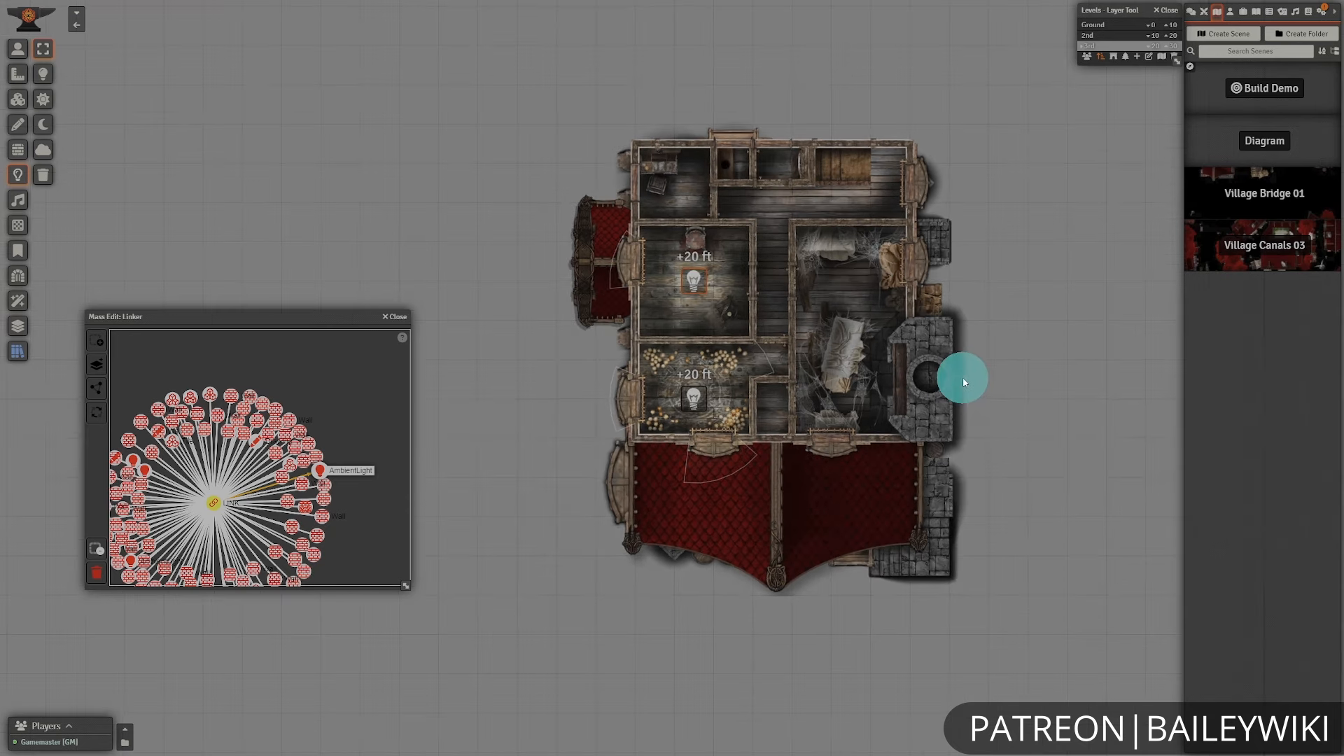
click(406, 319)
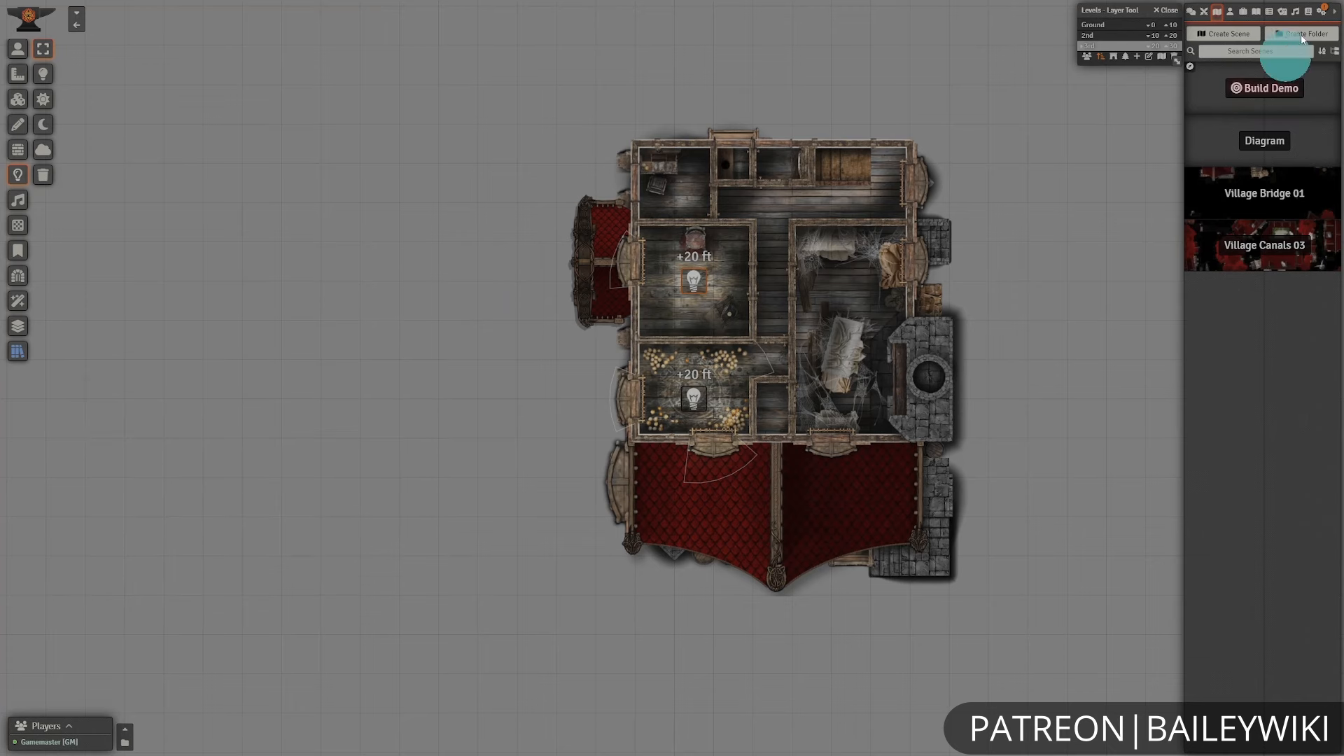
click(1165, 11)
- Save the main roof tile with its linked placeables attached as a preset named Tudor Alehouse Preset
click(18, 350)
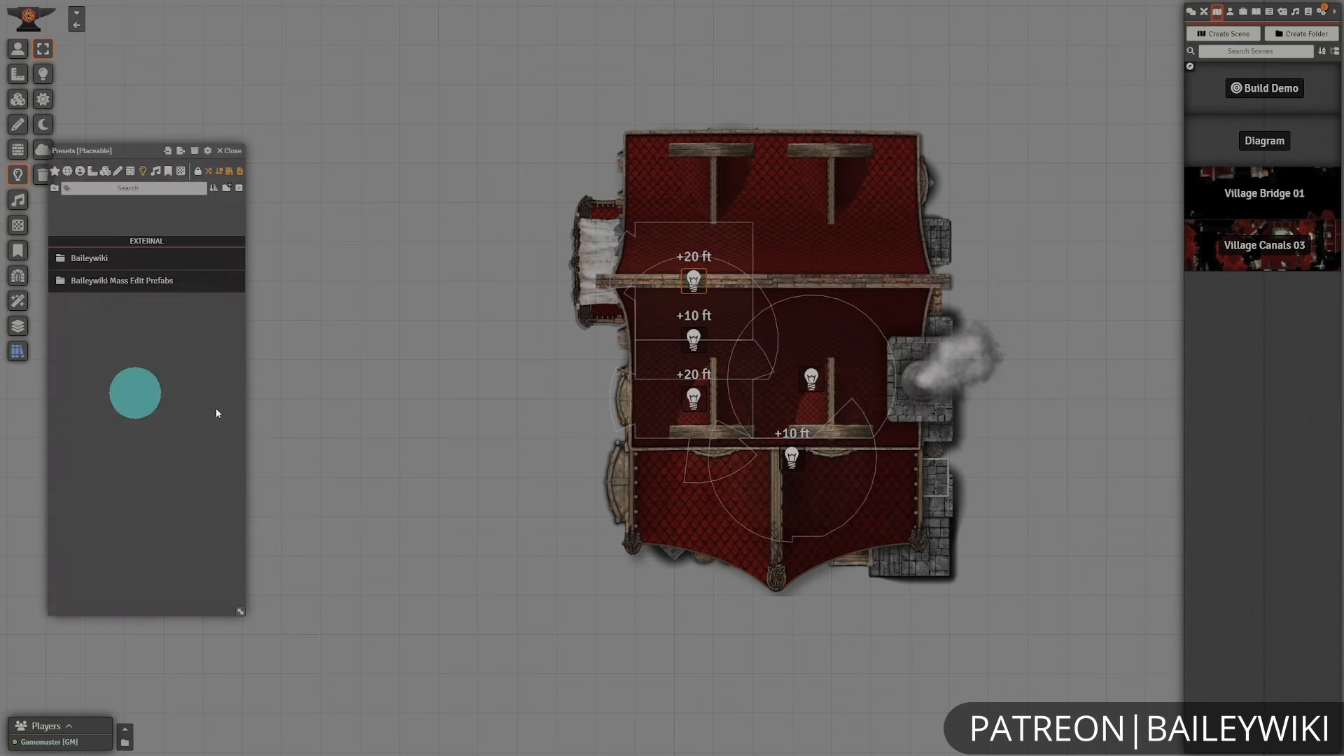
click(19, 100)
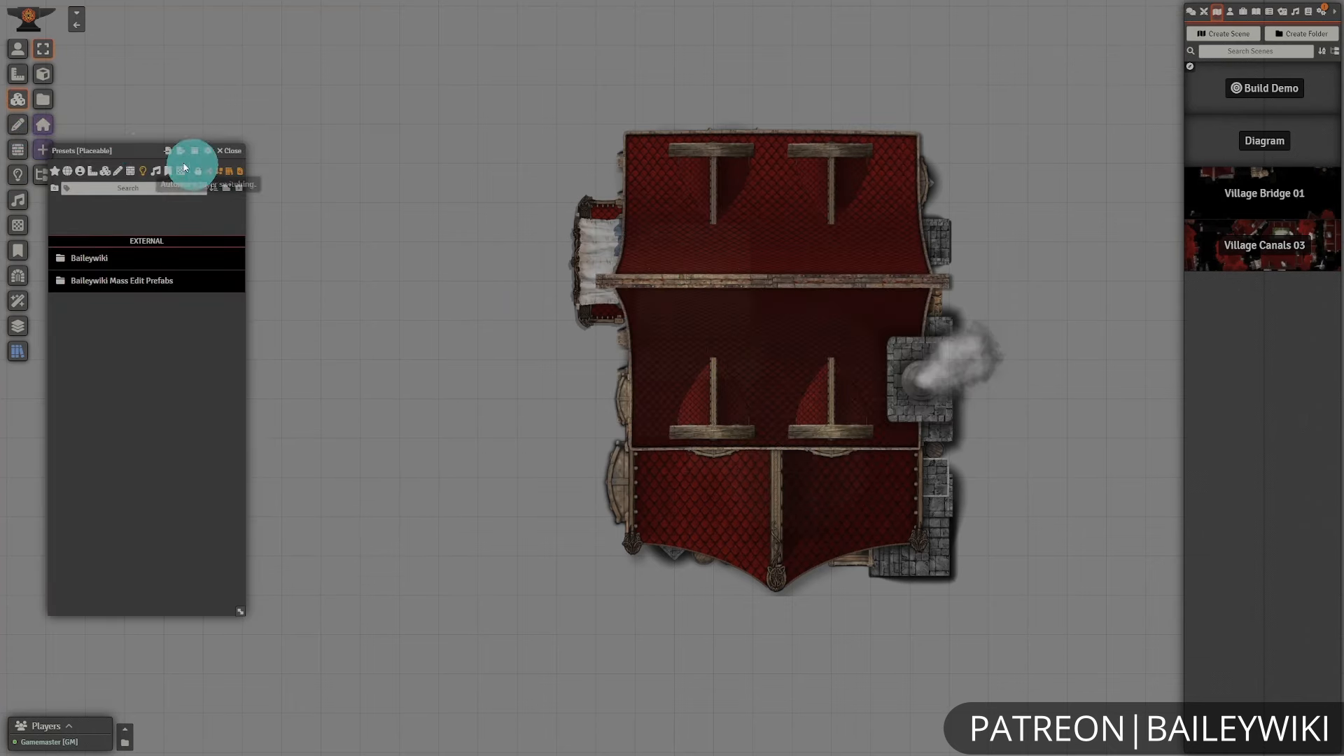
drag(768, 294, 138, 215)
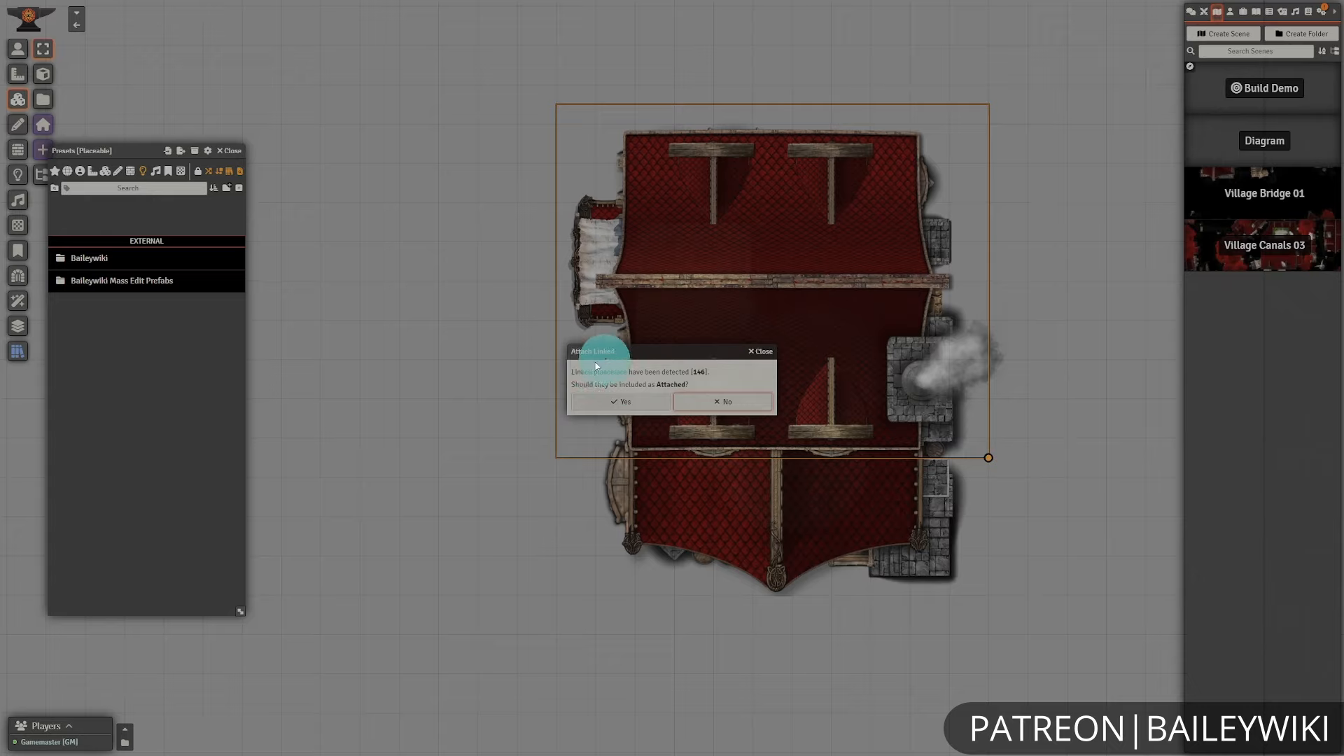
click(624, 404)
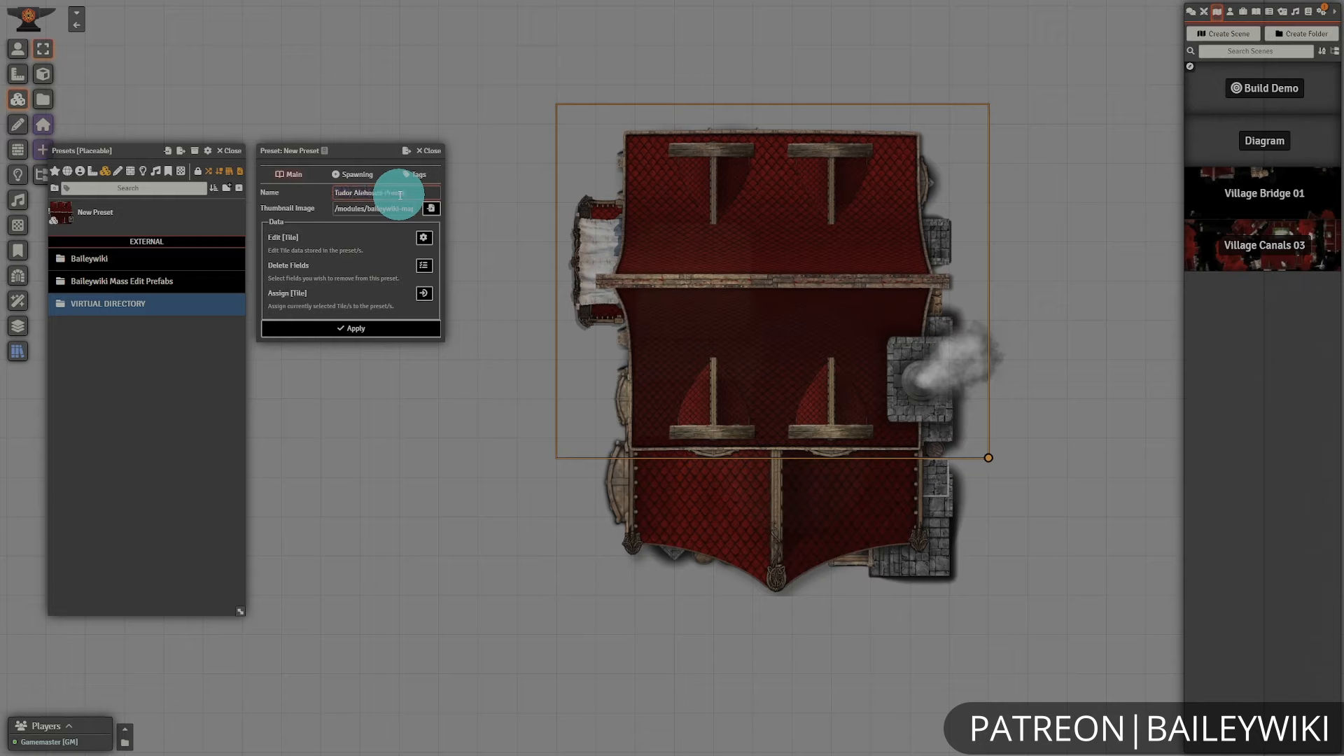
click(363, 330)
click(441, 621)
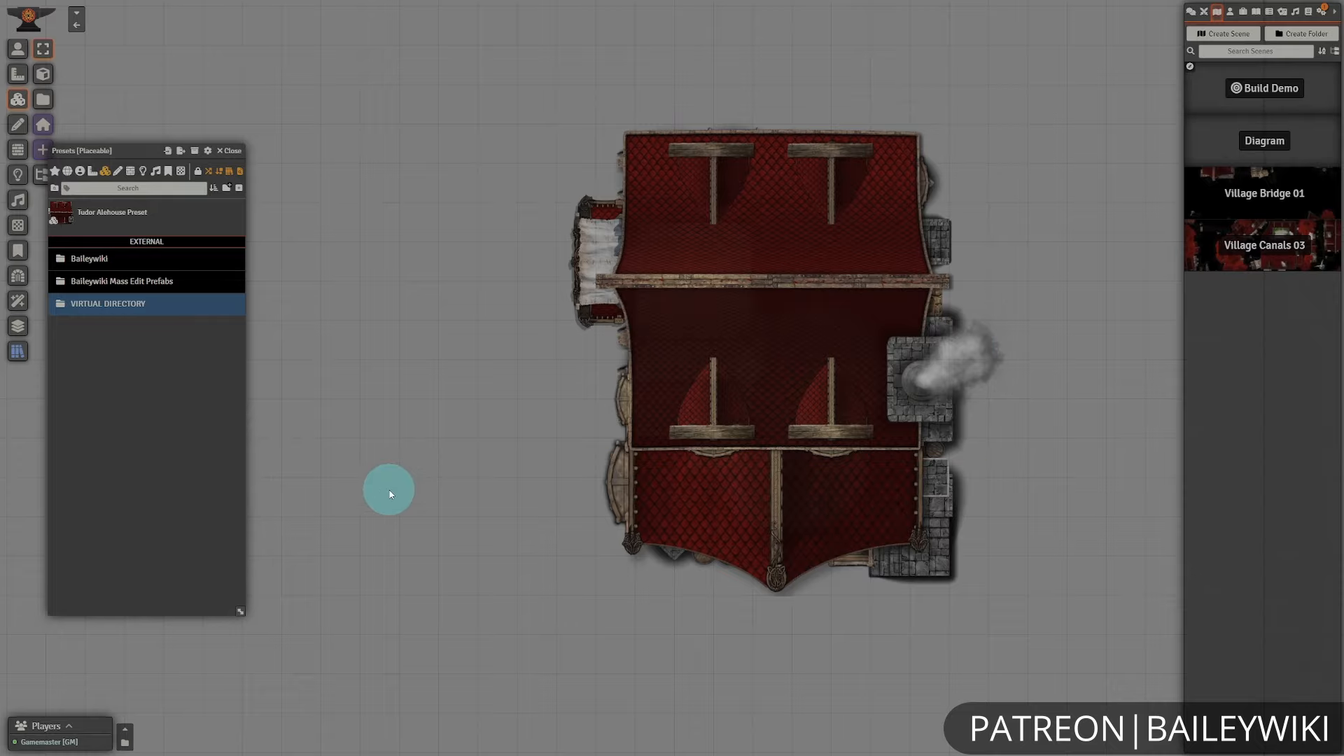
- Start spawning the Tudor Alehouse Preset west of the original building, turning its preview a quarter turn and adjusting its scale
scroll(411, 396, down, 3)
drag(196, 237, 610, 390)
scroll(610, 390, down, 6)
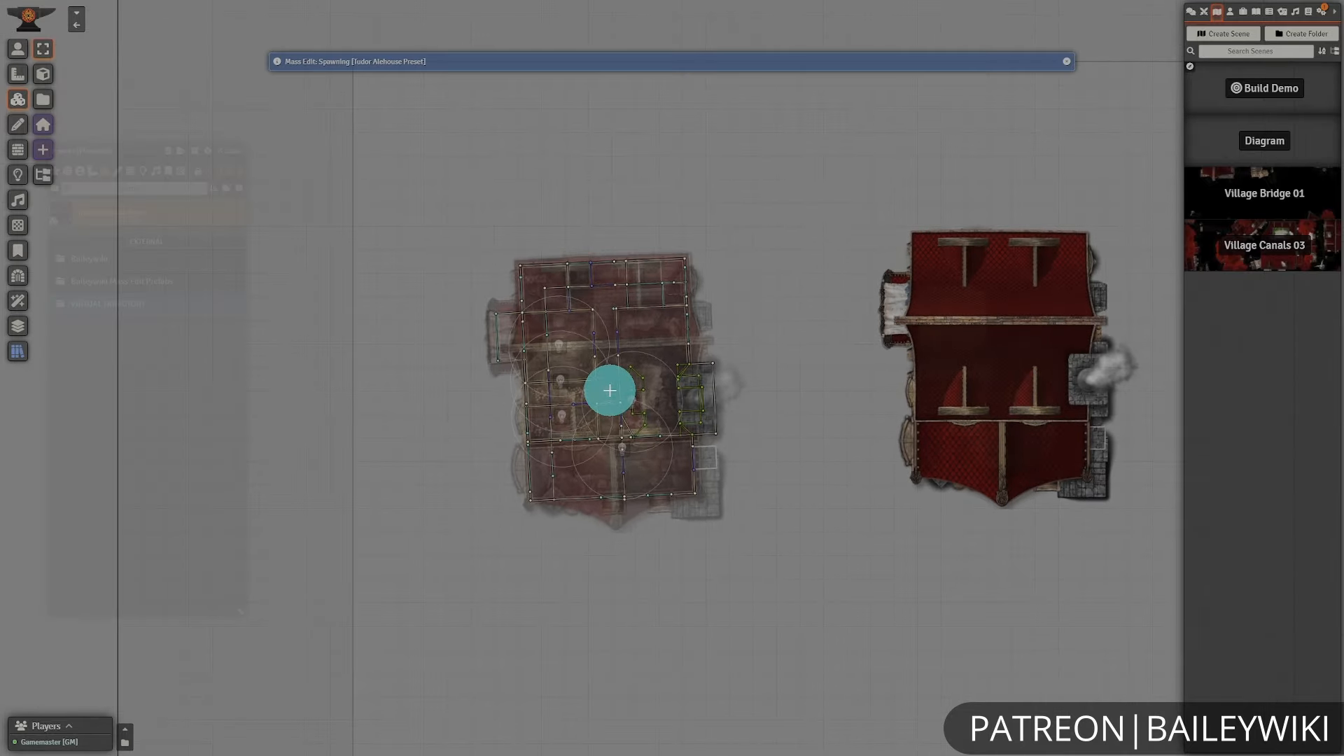
scroll(610, 390, up, 6)
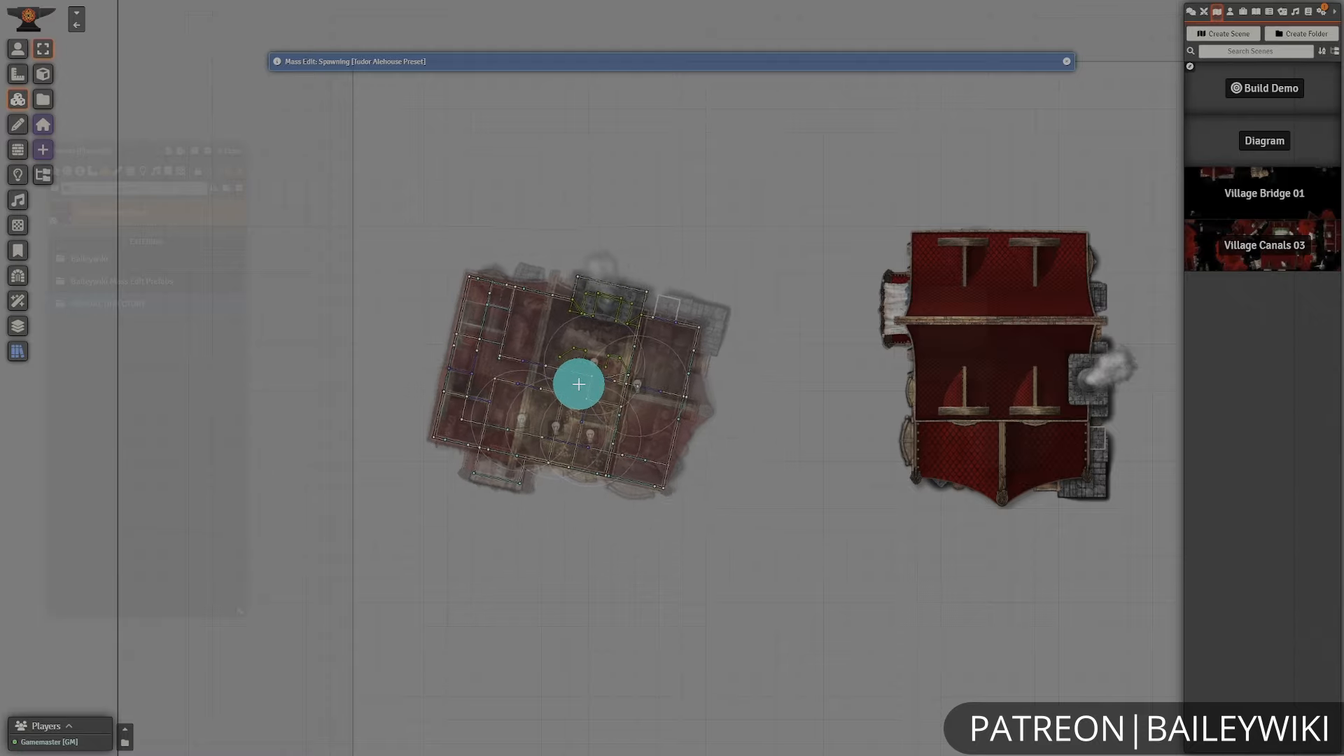
click(588, 381)
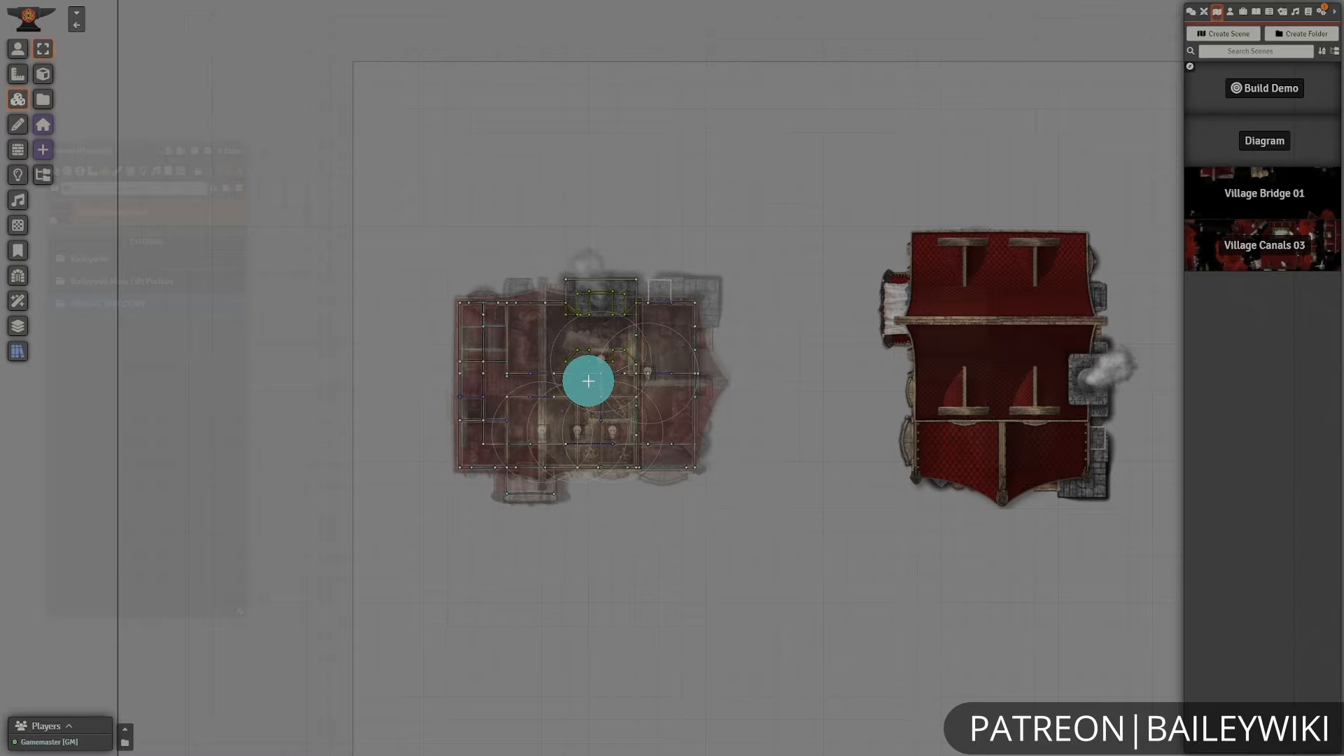
scroll(588, 381, up, 4)
scroll(588, 381, down, 5)
scroll(588, 381, up, 5)
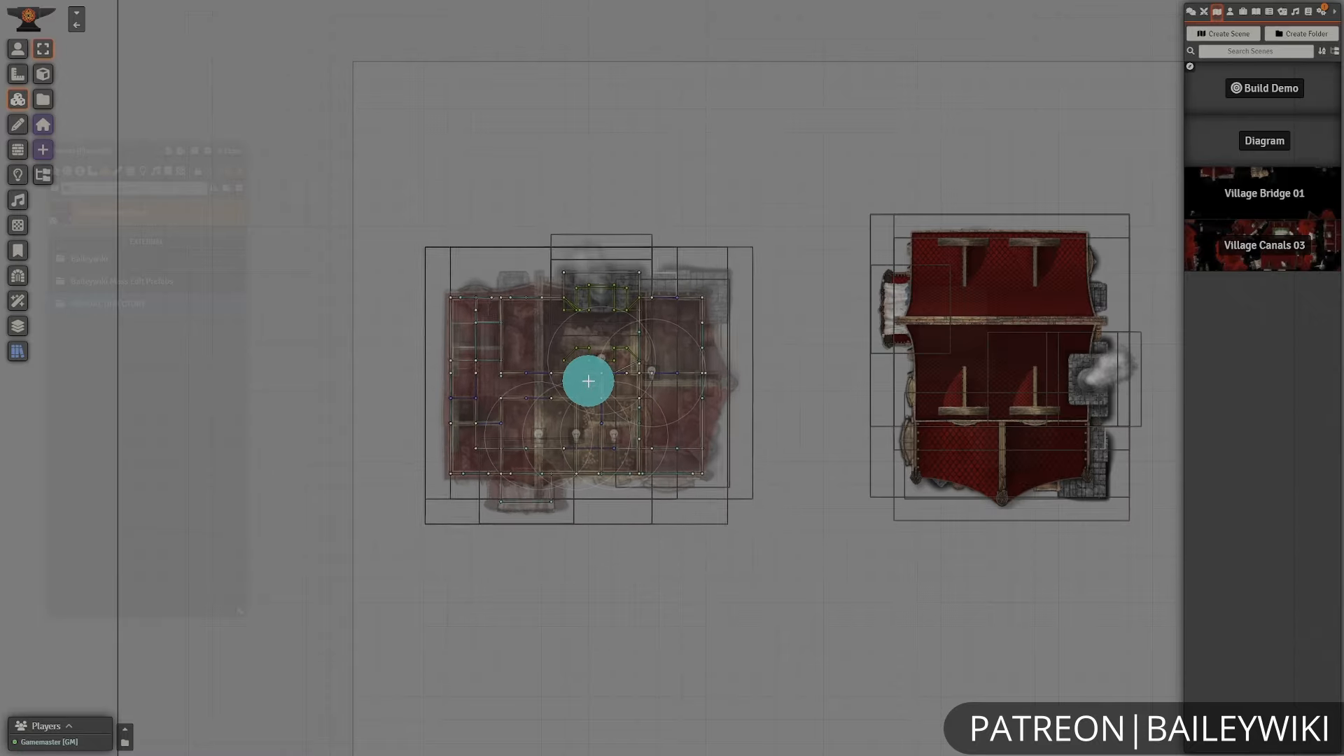
- Mirror the alehouse preview horizontally and vertically several times and place the copy west of the original
key(h)
key(v)
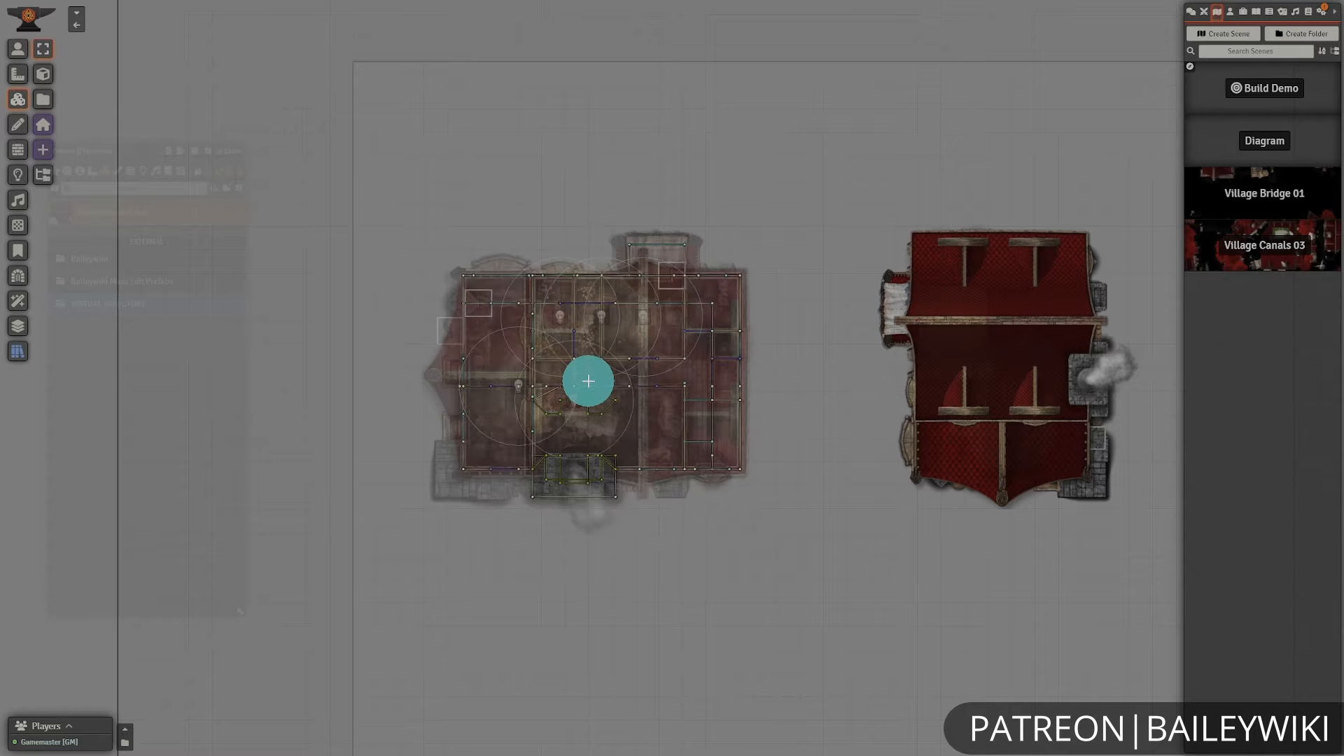
key(v)
key(h)
key(v)
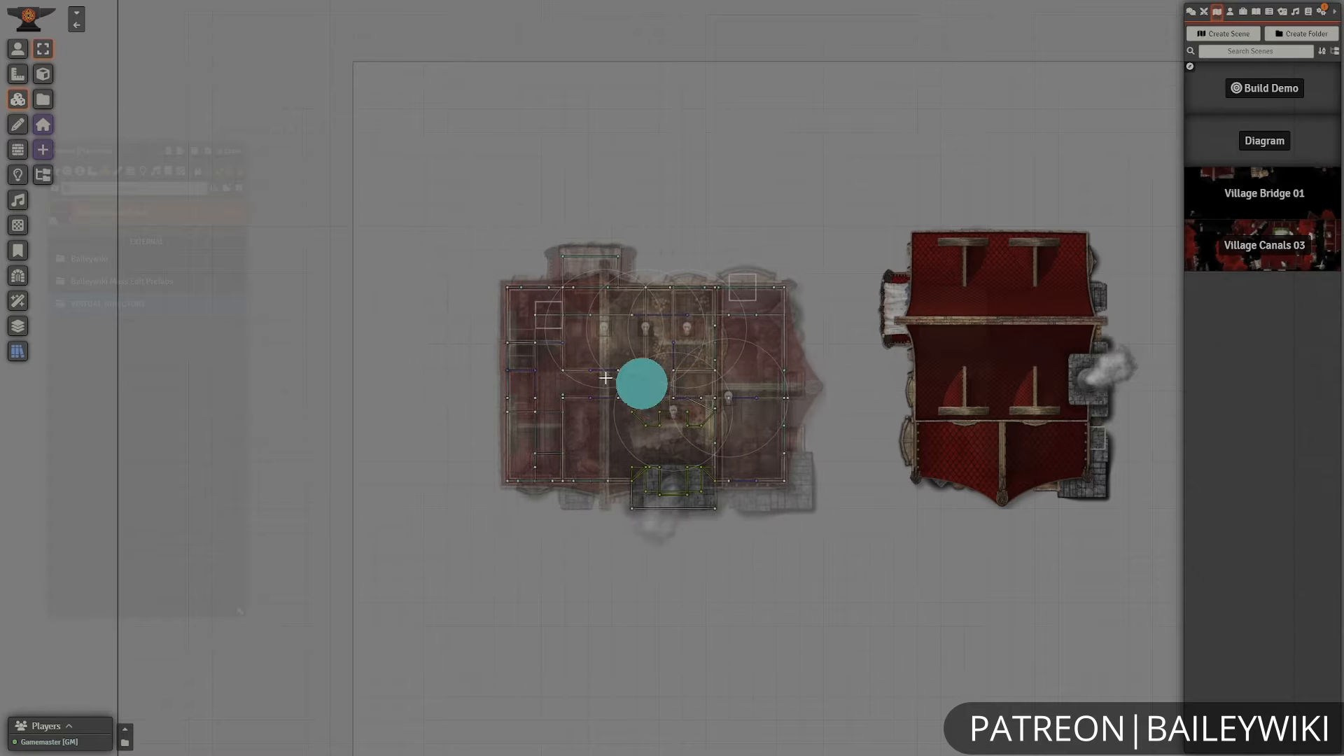
key(h)
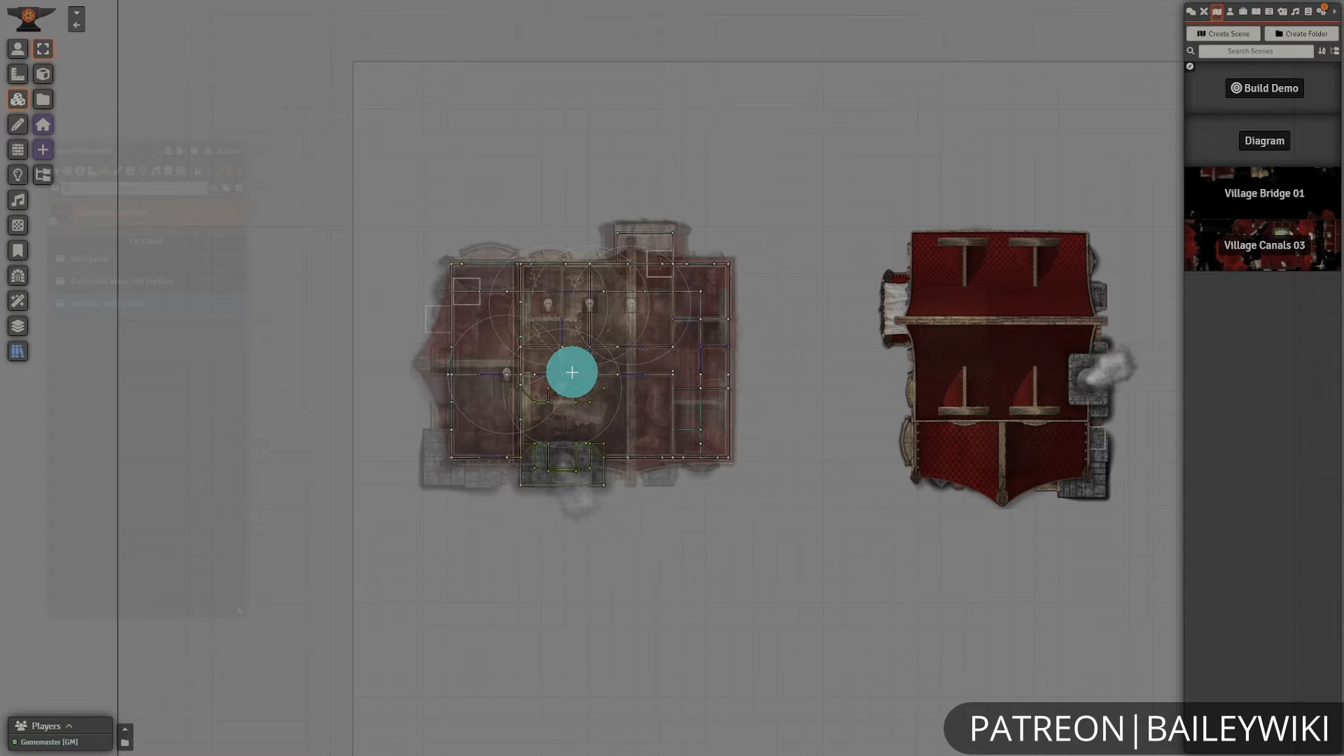
key(h)
key(v)
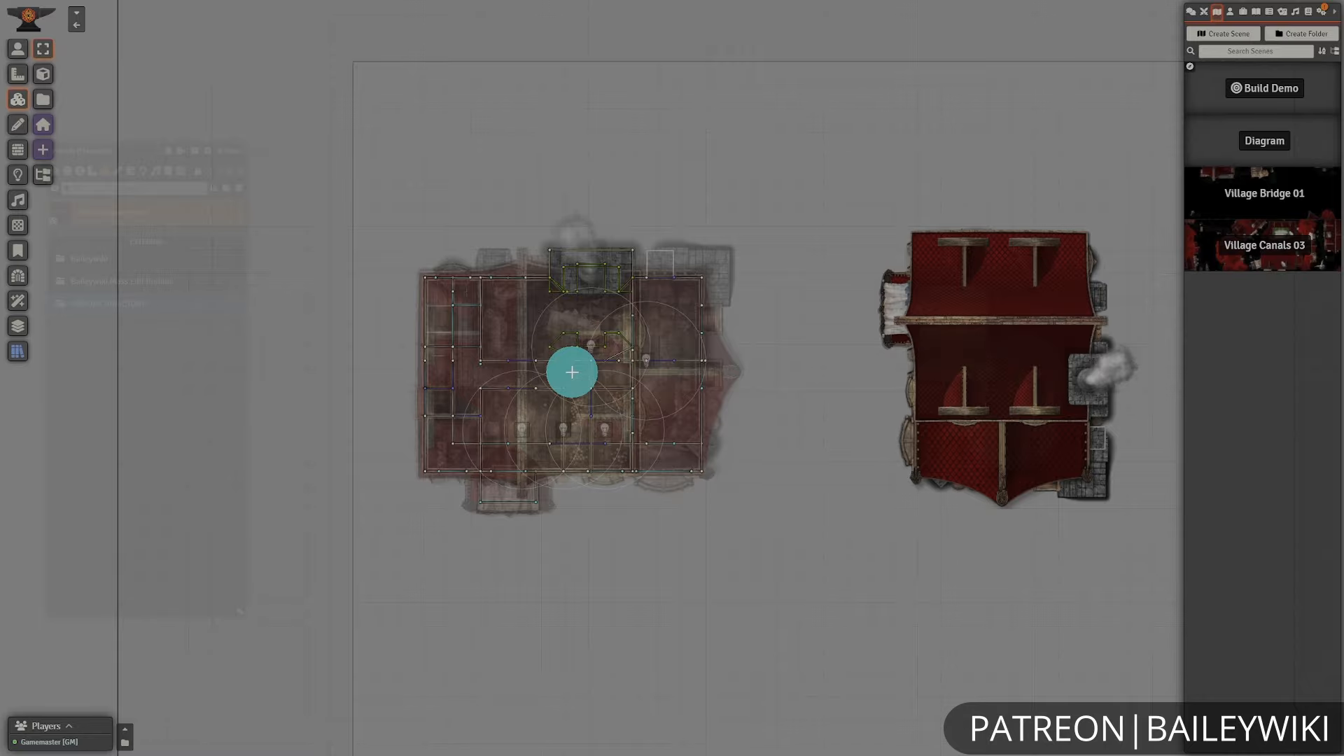
click(572, 371)
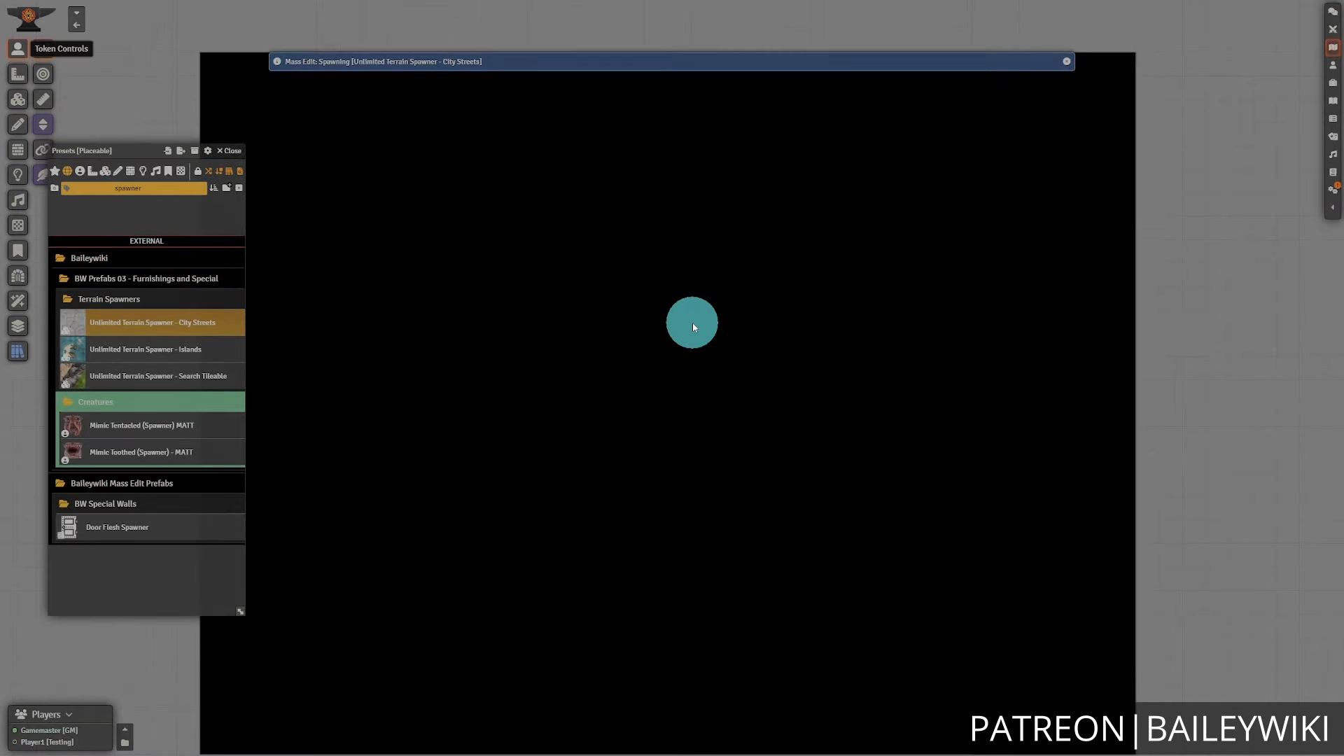
- Spawn the Unlimited Terrain Spawner - City Streets prefab on the empty scene and set its cobbled street overlay
click(736, 595)
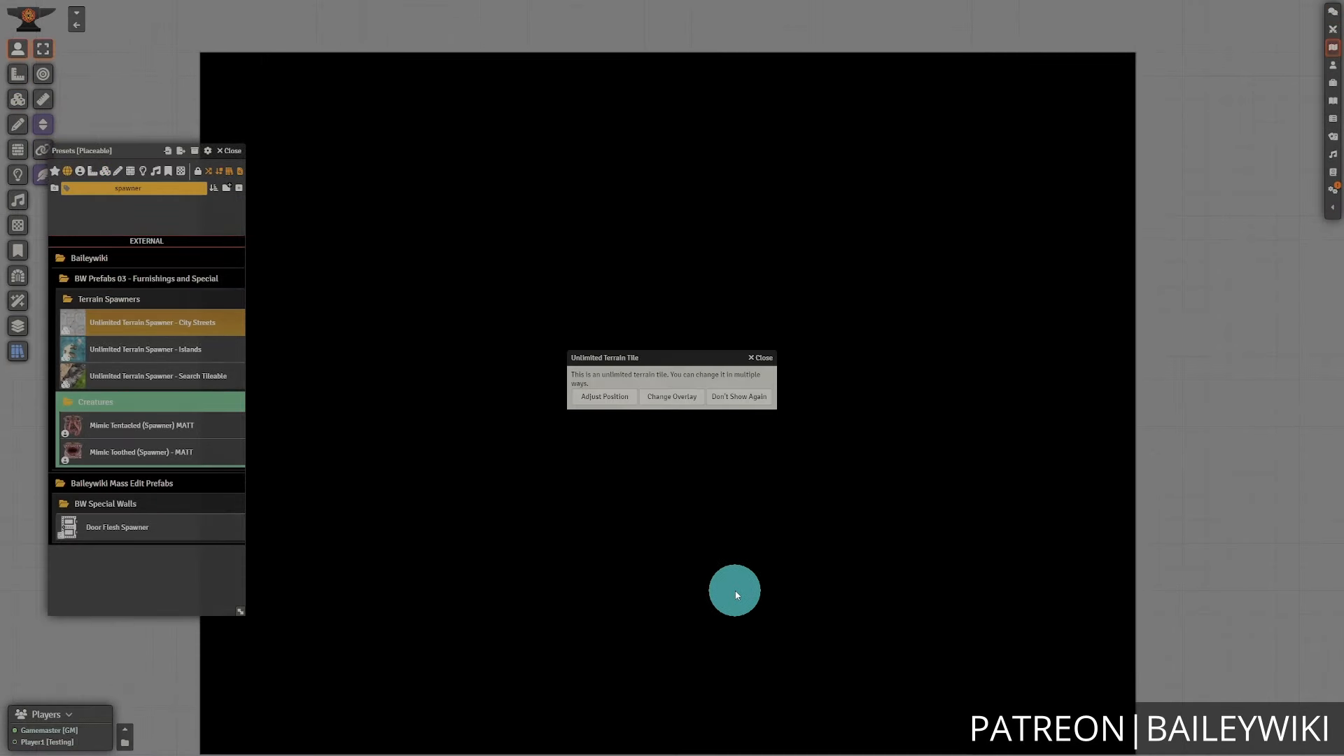
click(687, 397)
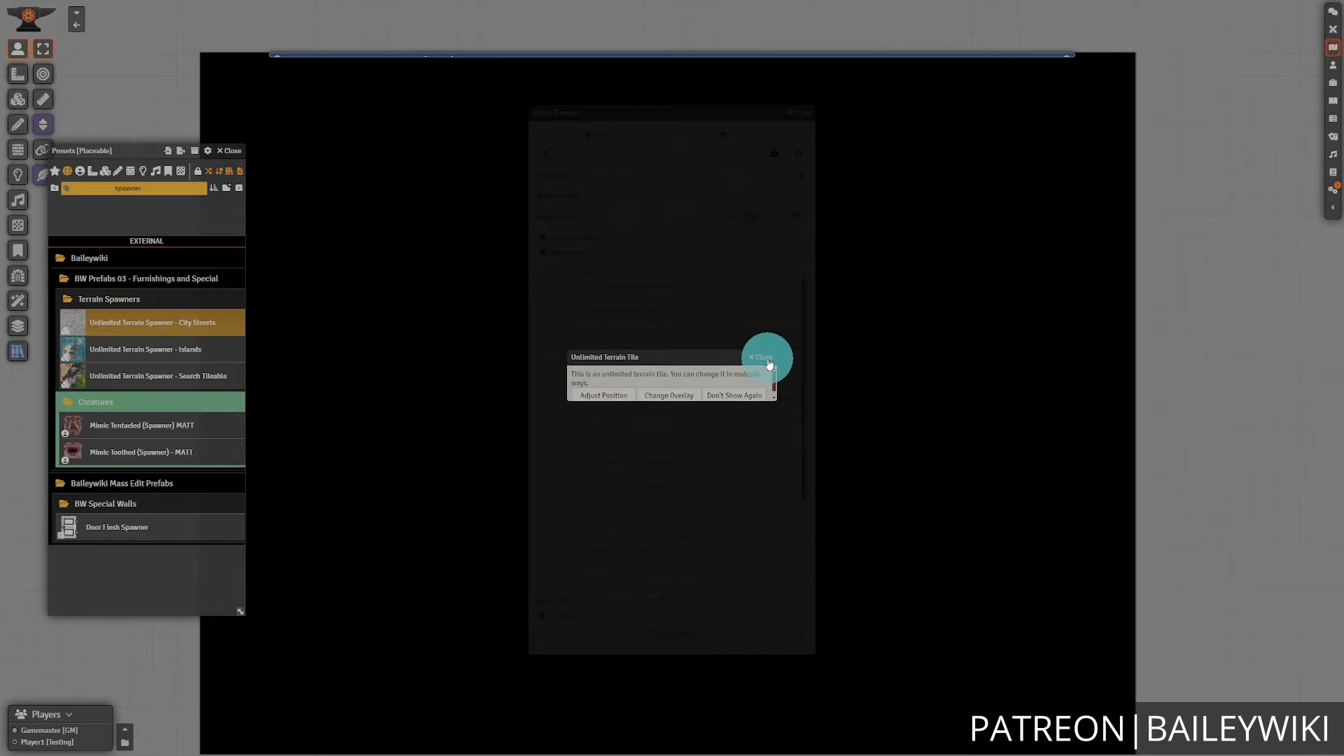
click(768, 363)
click(674, 360)
click(686, 637)
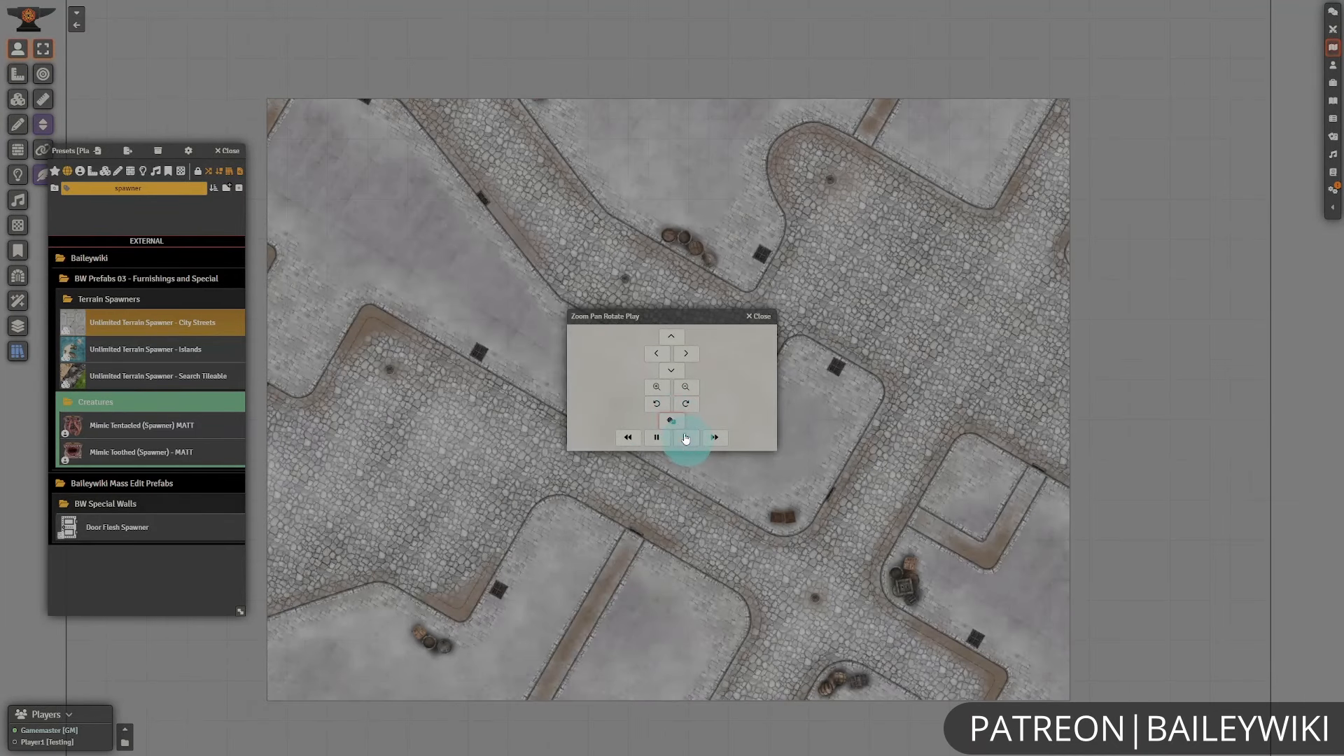
- Search the presets for "tudor" and place the Tudor Alehouse Preset in the street scene, rotated to follow the road
click(149, 188)
text(tudor)
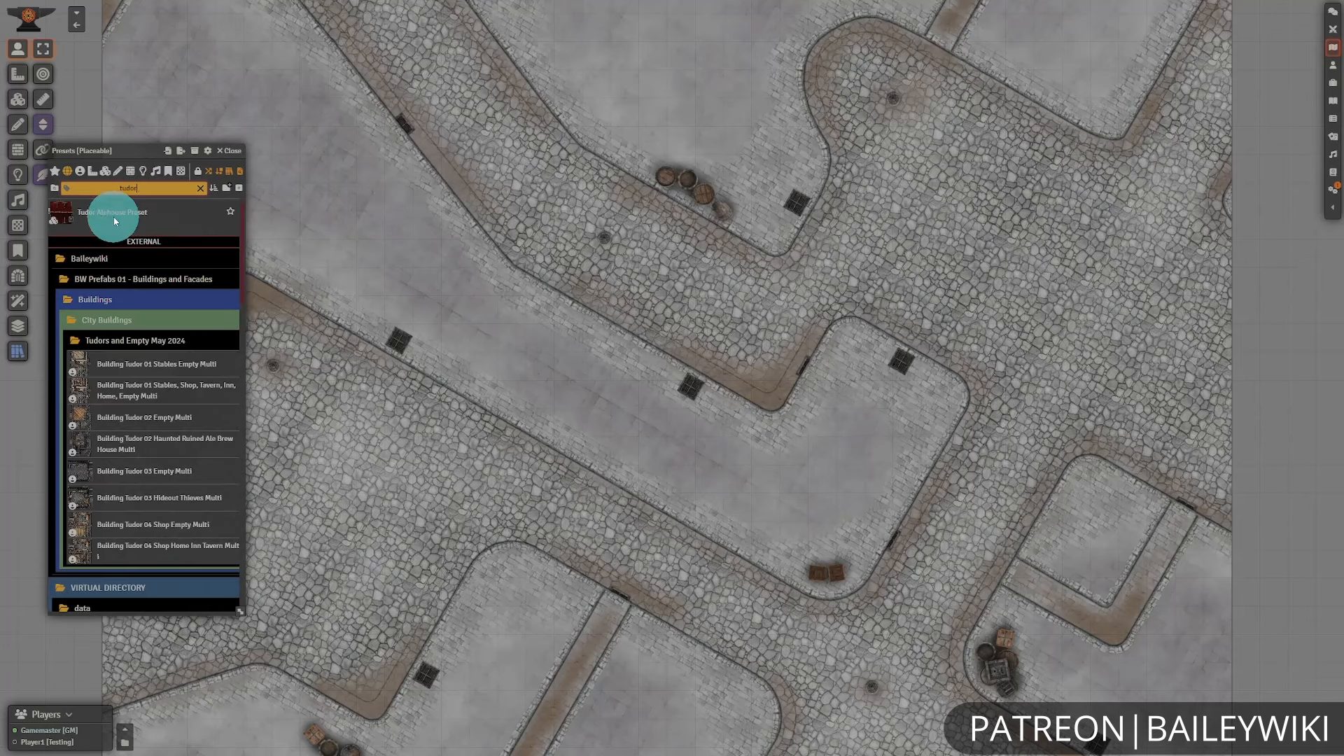
drag(115, 221, 572, 373)
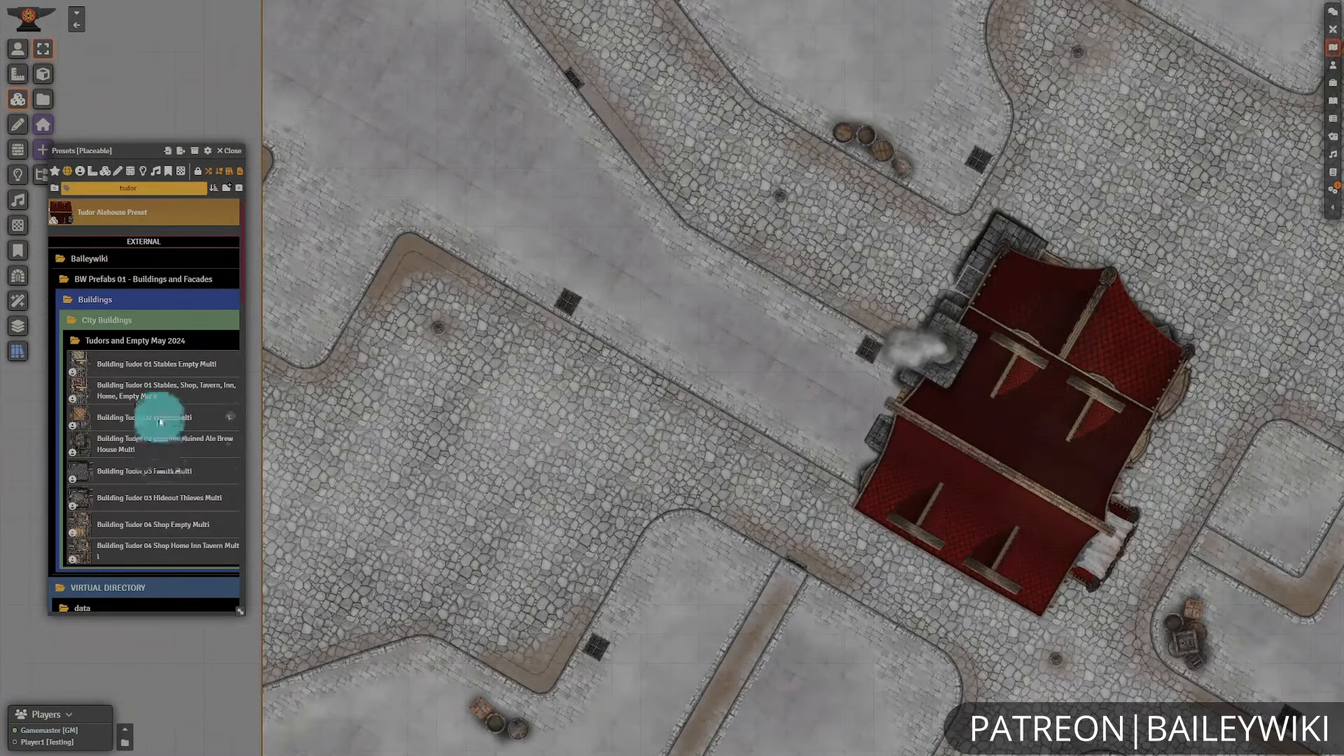
- Place Building Tudor 02 Empty Multi, Building Tudor 03 Hideout Thieves Multi and Building Tudor 04 Shop Empty Multi around the alehouse
drag(160, 420, 696, 114)
scroll(525, 390, up, 3)
drag(161, 498, 909, 389)
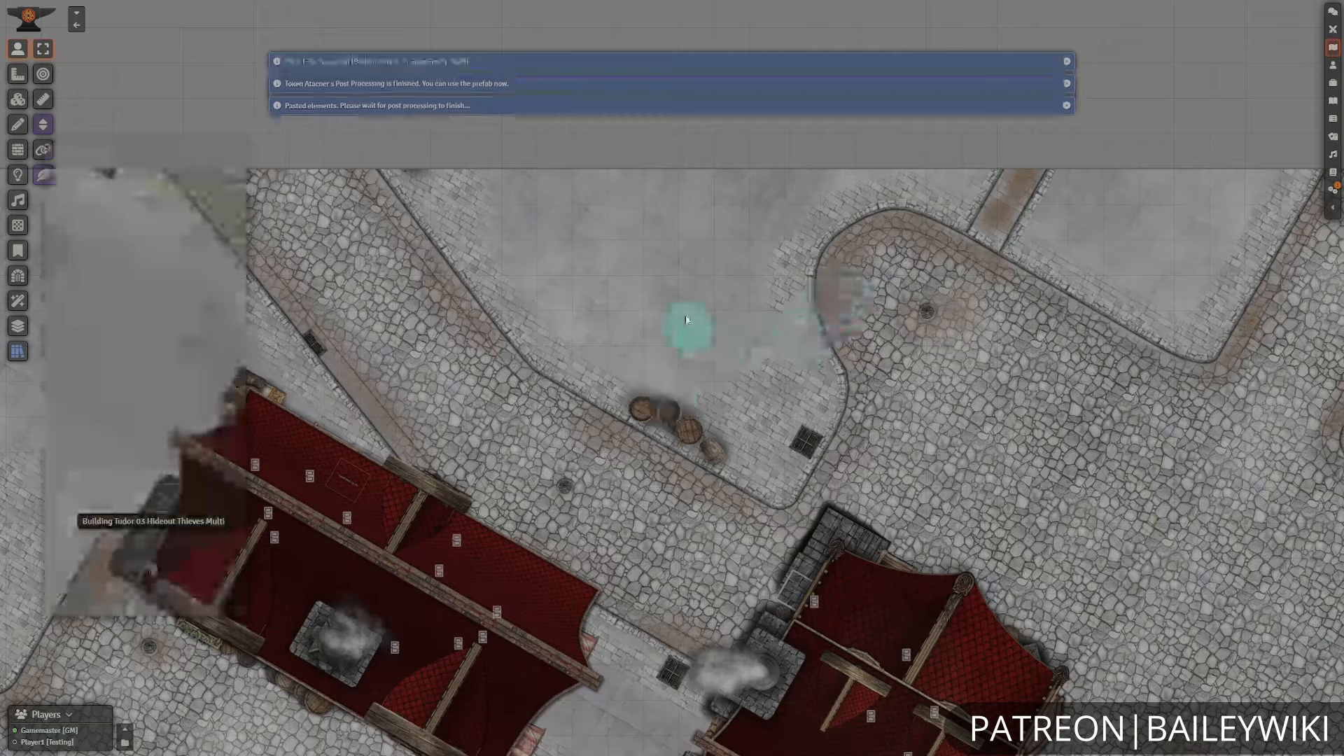
drag(684, 320, 442, 284)
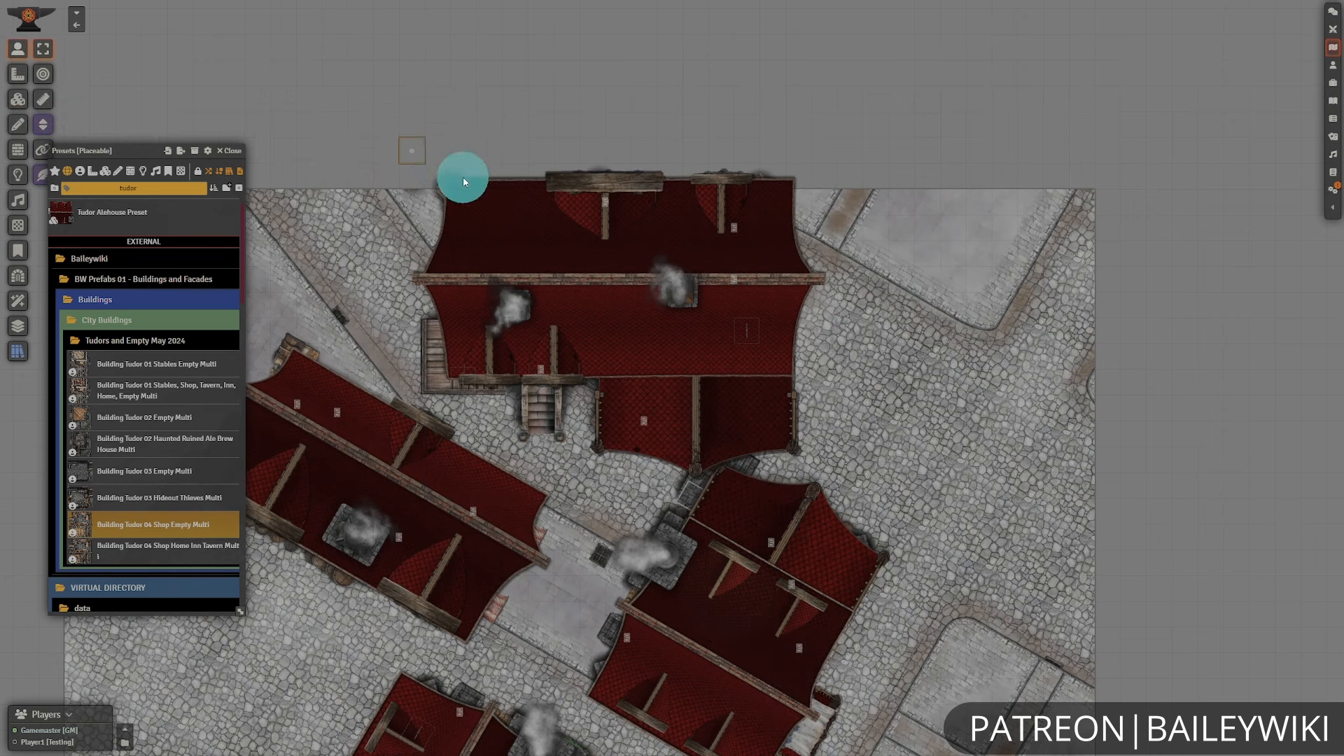
- Undo the last building placement and move the eastern Tudor building across the road to the southeast, rotated to face the street
key(ctrl+z)
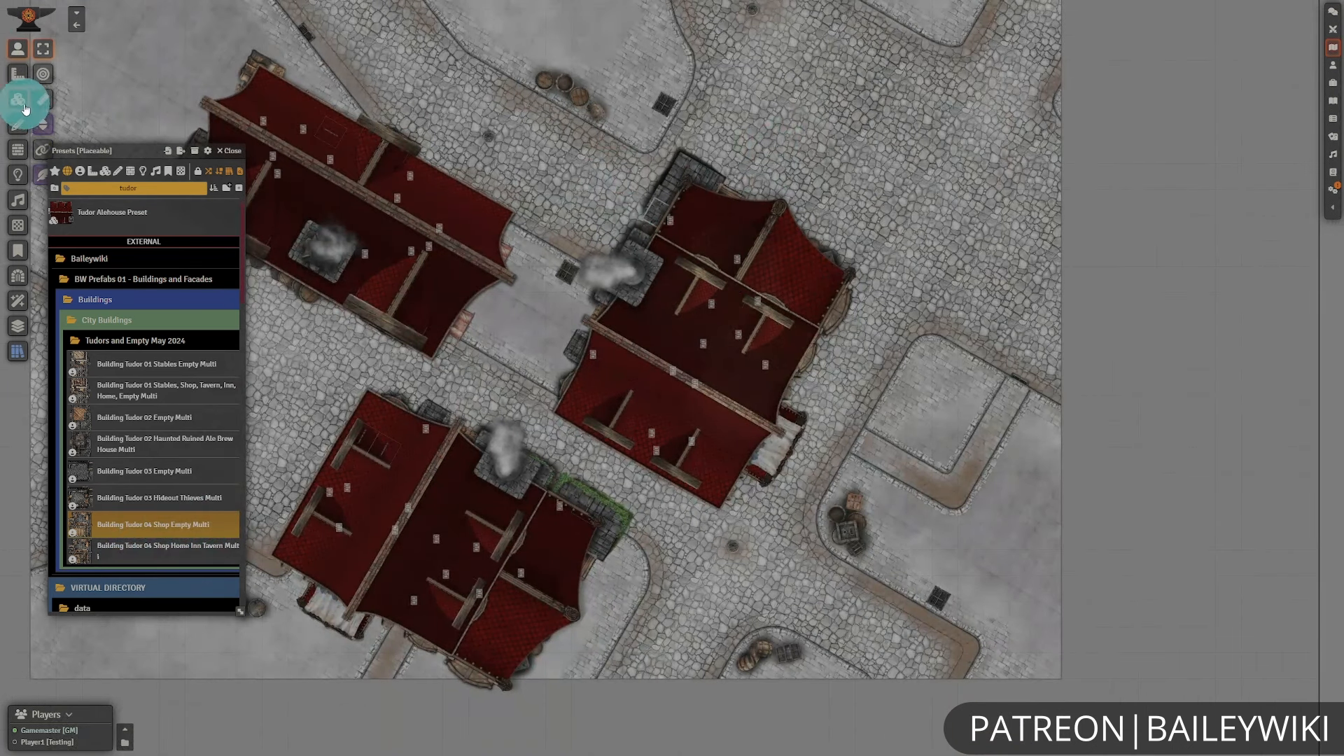
click(17, 99)
drag(786, 441, 975, 532)
scroll(975, 532, down, 12)
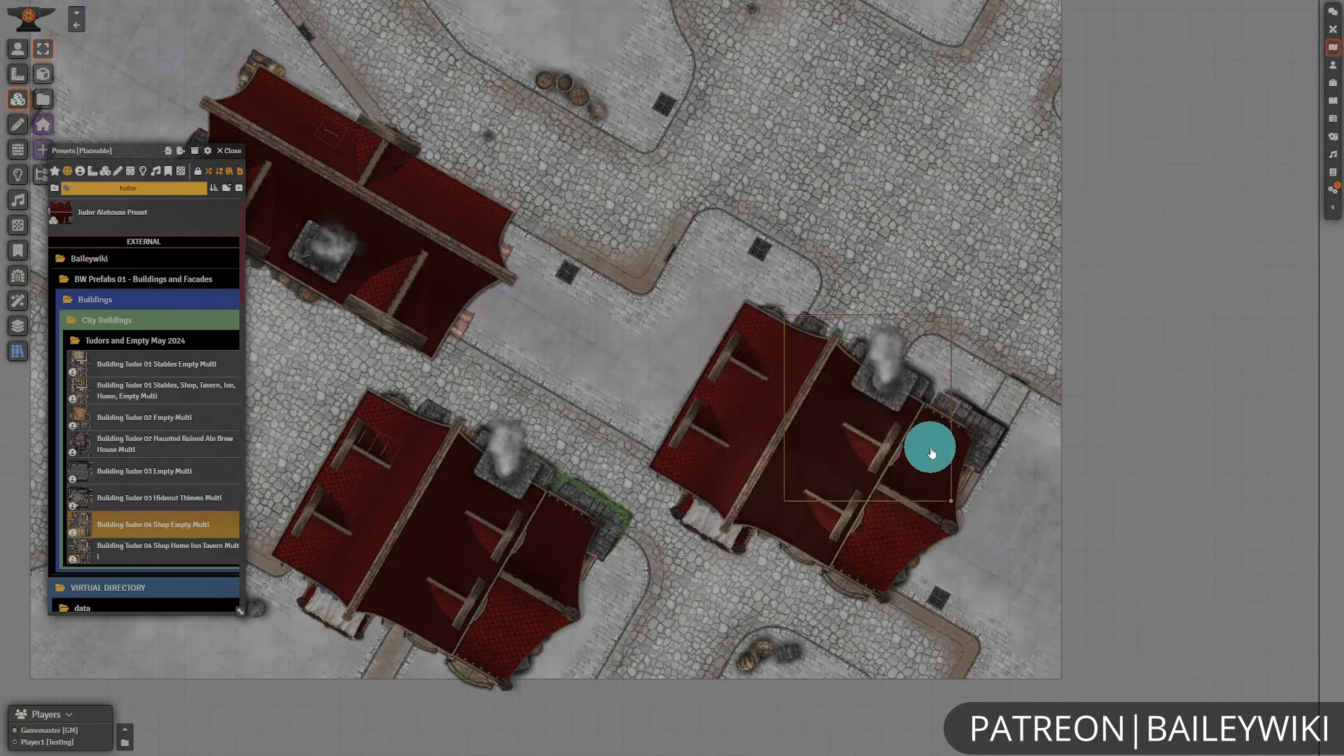
scroll(931, 453, down, 3)
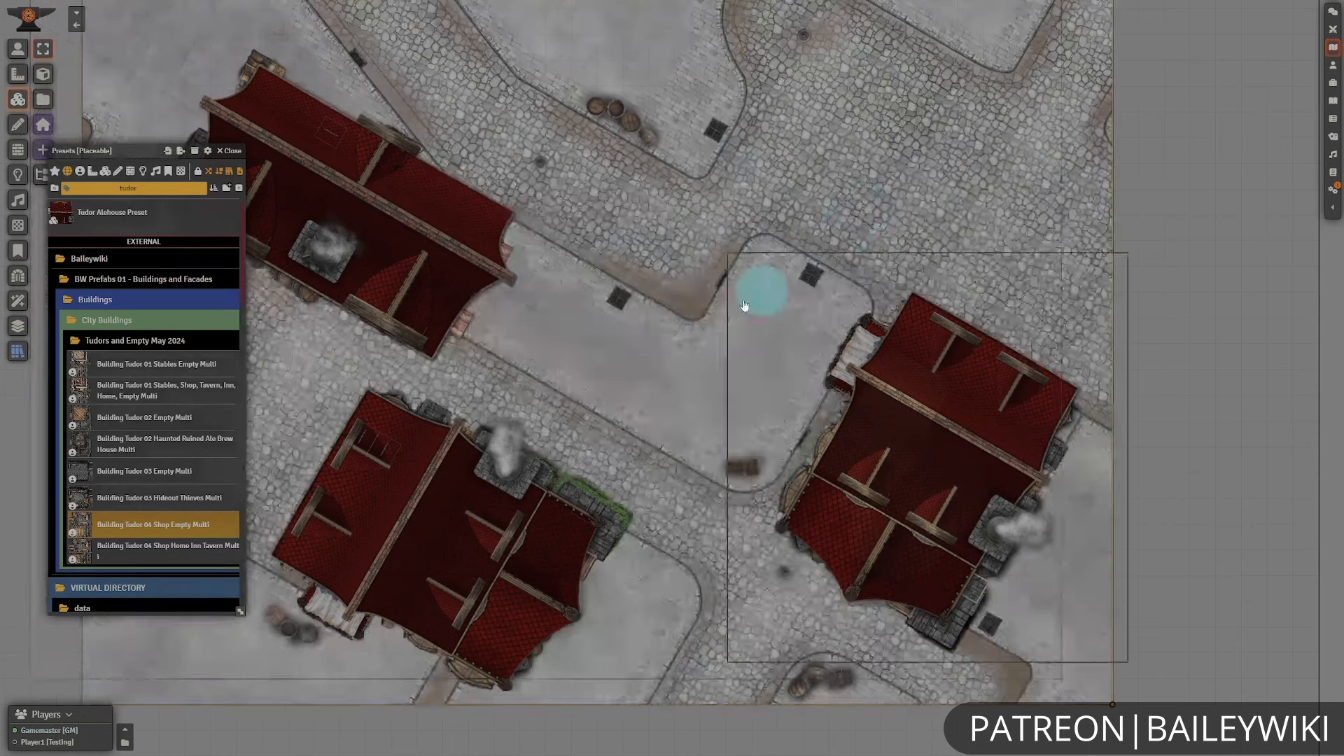
scroll(1195, 327, down, 3)
- Move the southern Tudor building to the north side of the street and place Building Tudor 04 Shop Empty Multi in the southwest corner
key(t)
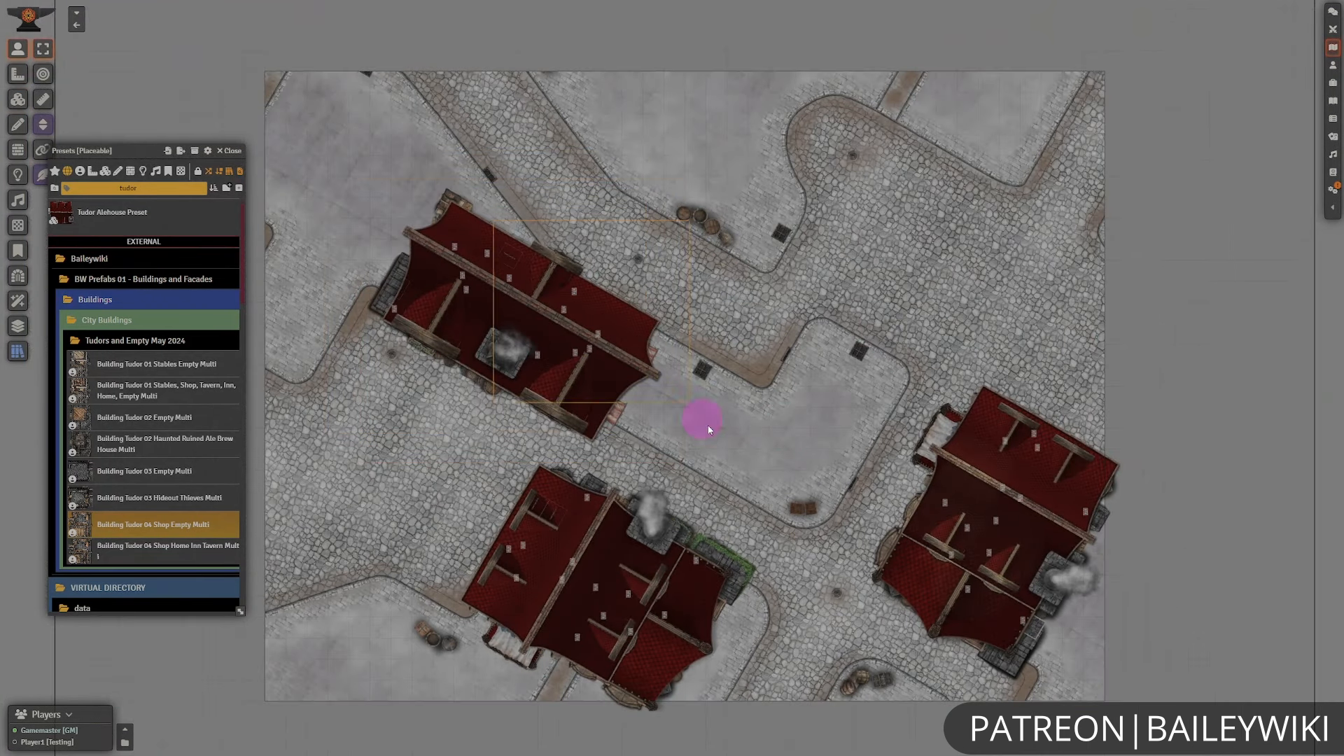
drag(423, 341, 858, 82)
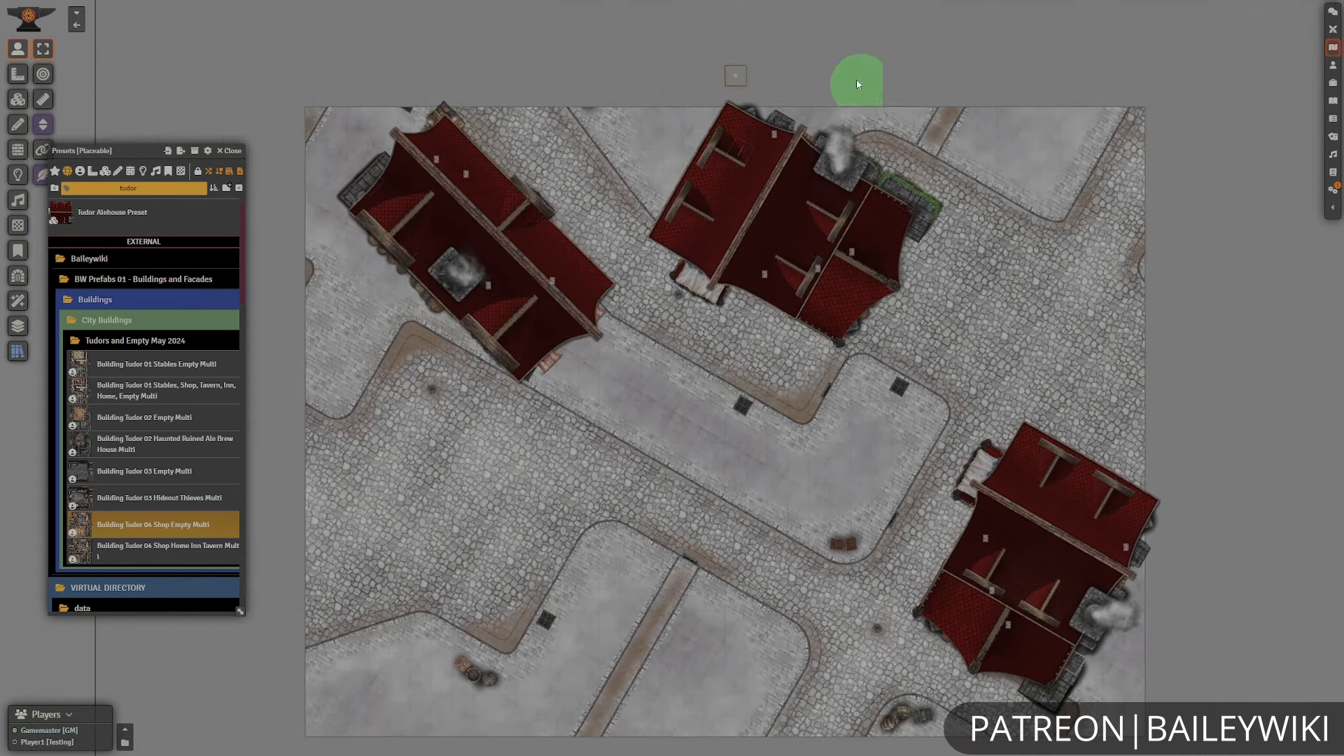
click(191, 525)
drag(191, 525, 708, 522)
scroll(825, 389, up, 5)
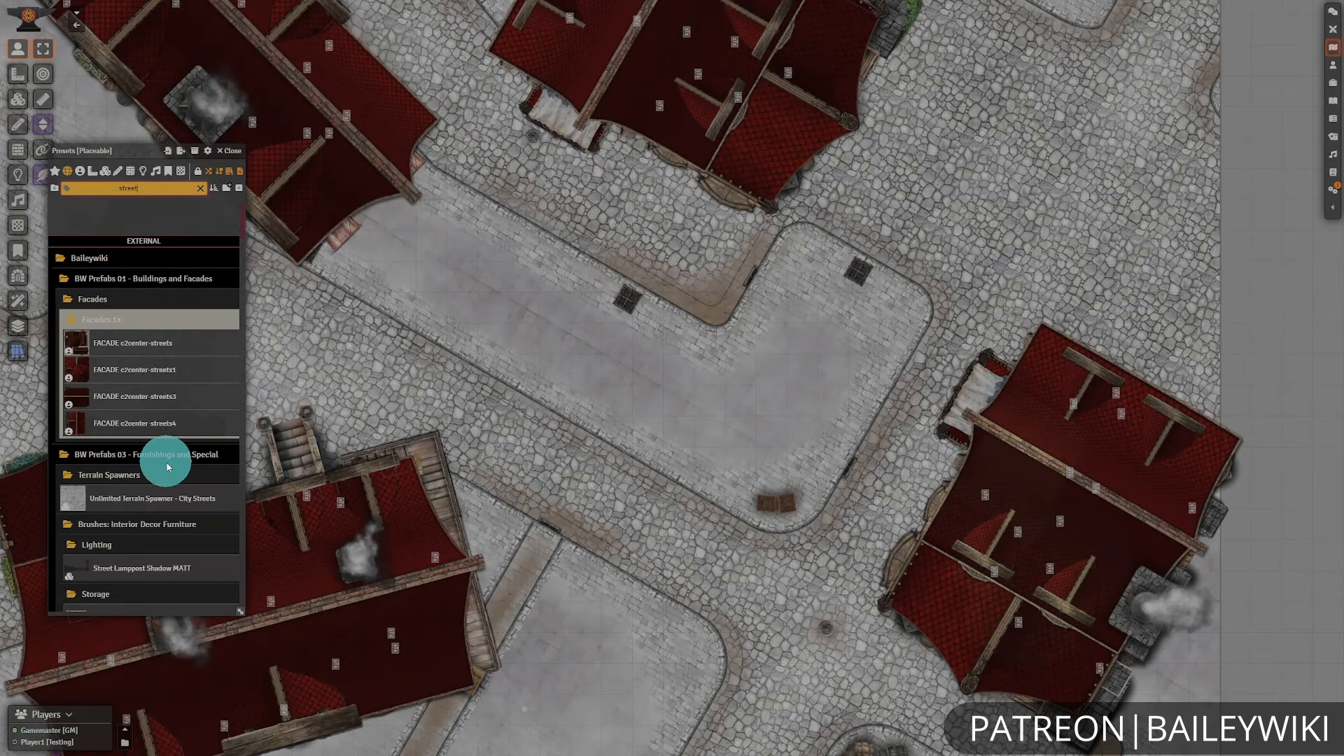
- Find the street presets and place three Street Lamppost 01 Metal Multi prefabs at the curb corners of the street
drag(141, 420, 429, 569)
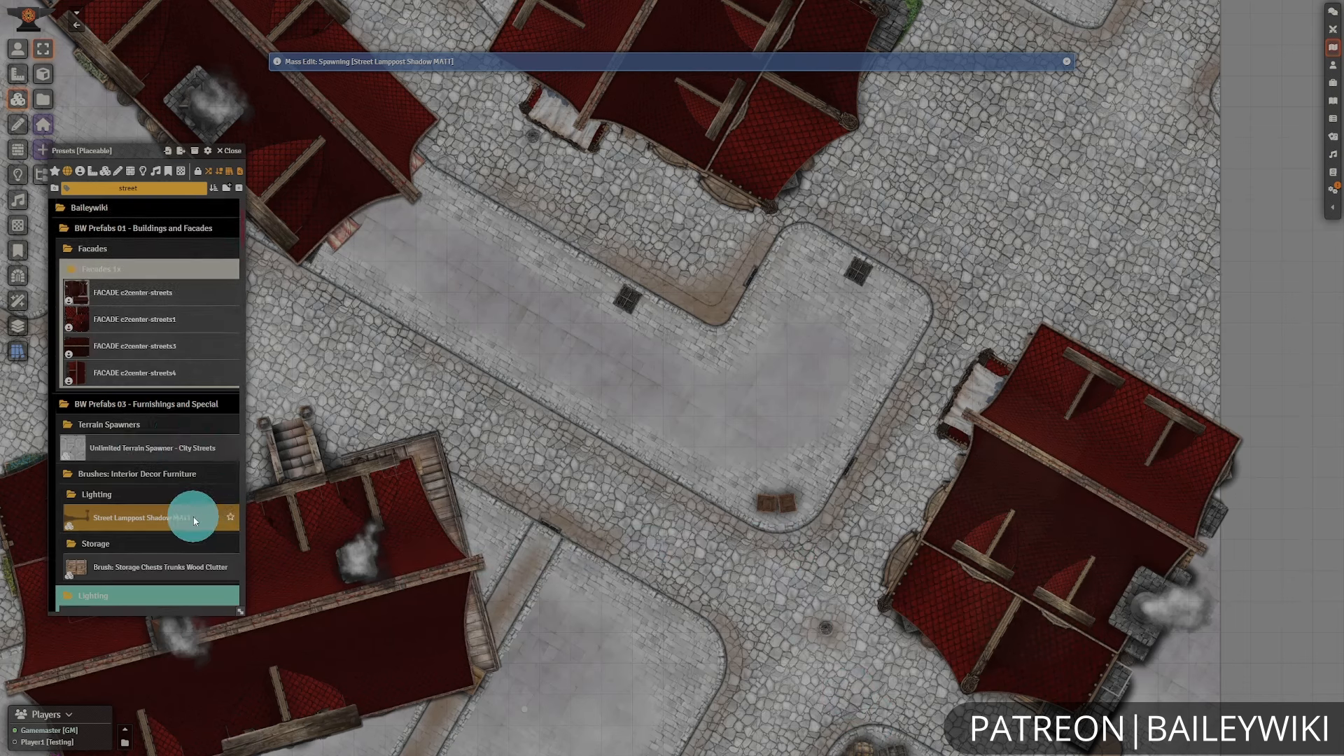
scroll(196, 455, down, 3)
drag(147, 409, 771, 520)
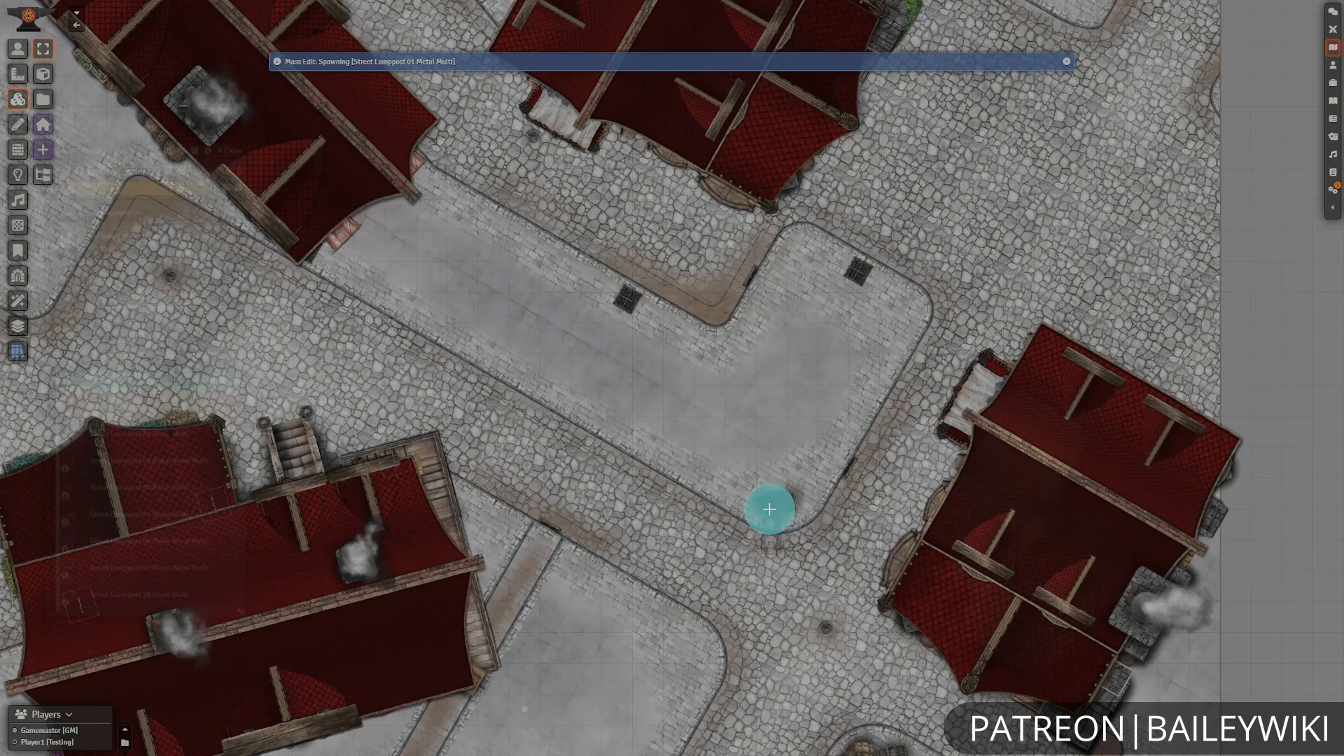
scroll(666, 392, up, 2)
scroll(931, 297, down, 3)
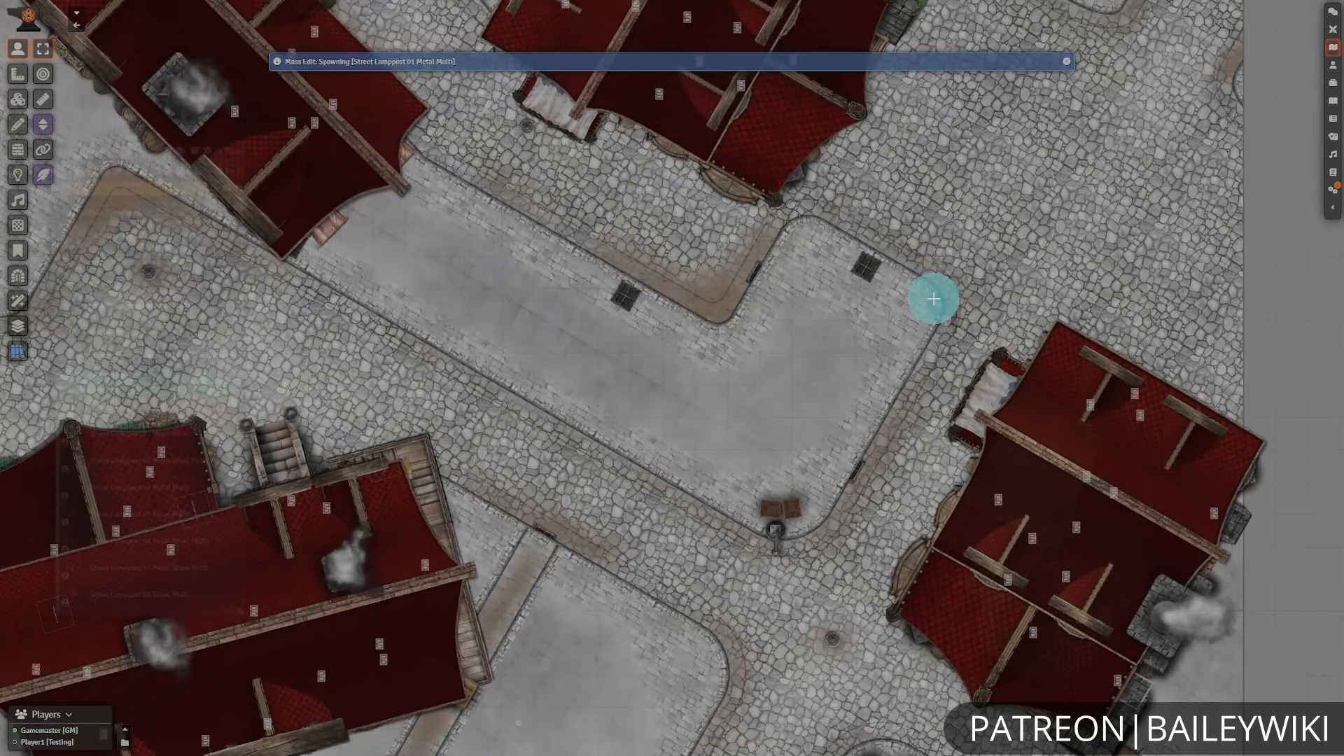
scroll(784, 458, down, 2)
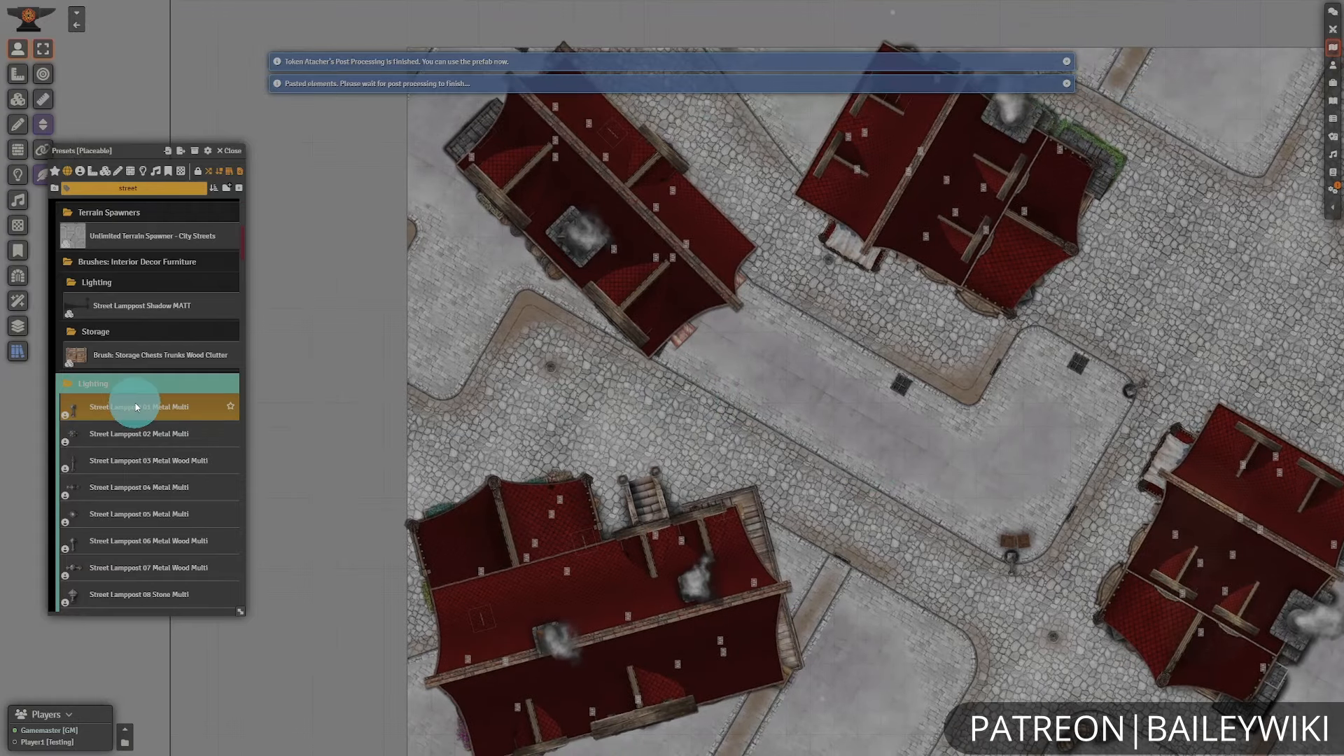
drag(135, 399, 521, 292)
- Place the character actor's token inside the southeastern Tudor building to preview its interior and the token's vision
click(1295, 132)
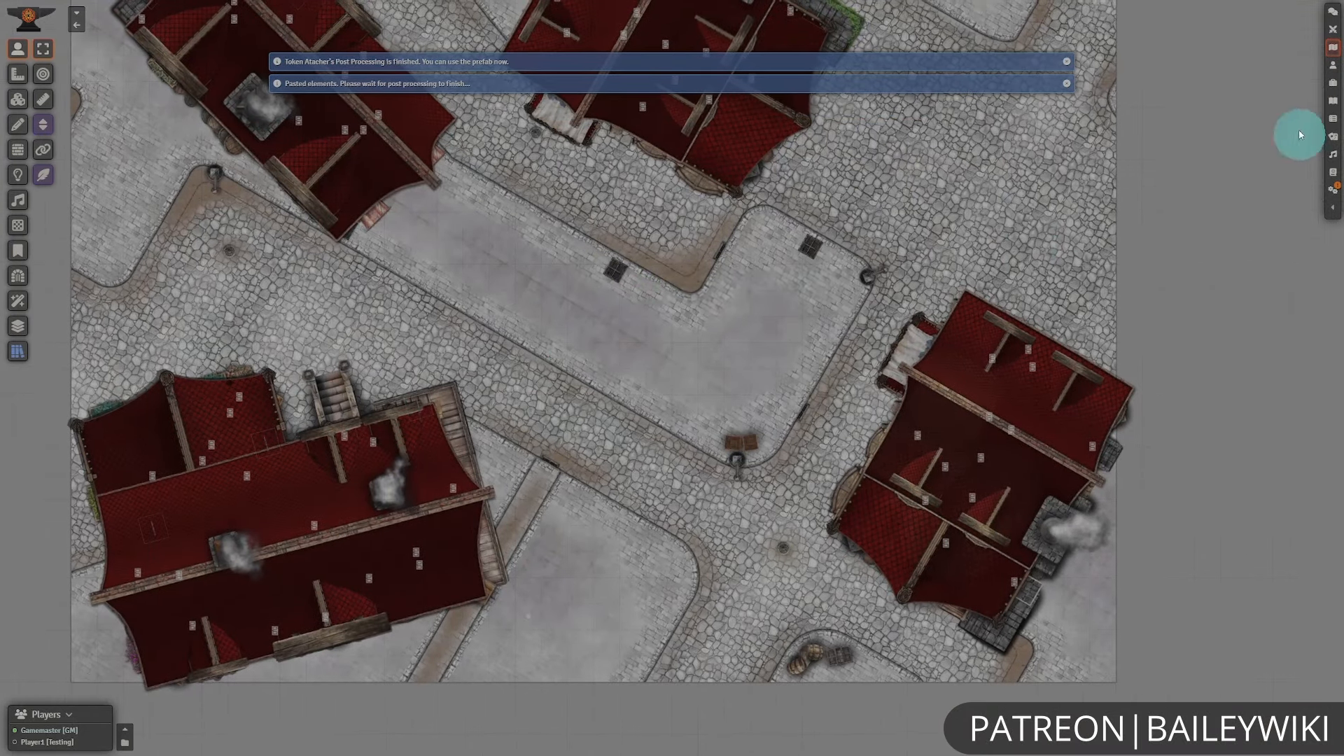
click(642, 348)
click(849, 282)
click(838, 400)
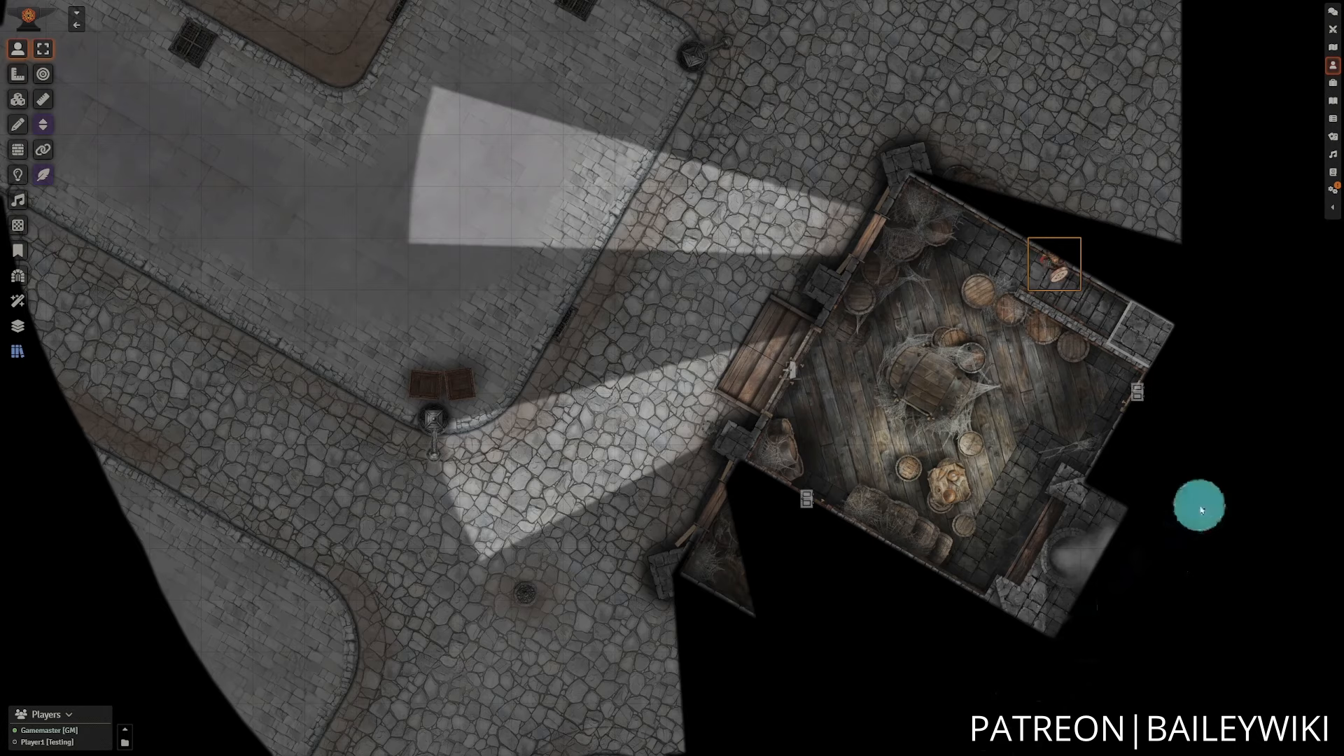
click(1099, 312)
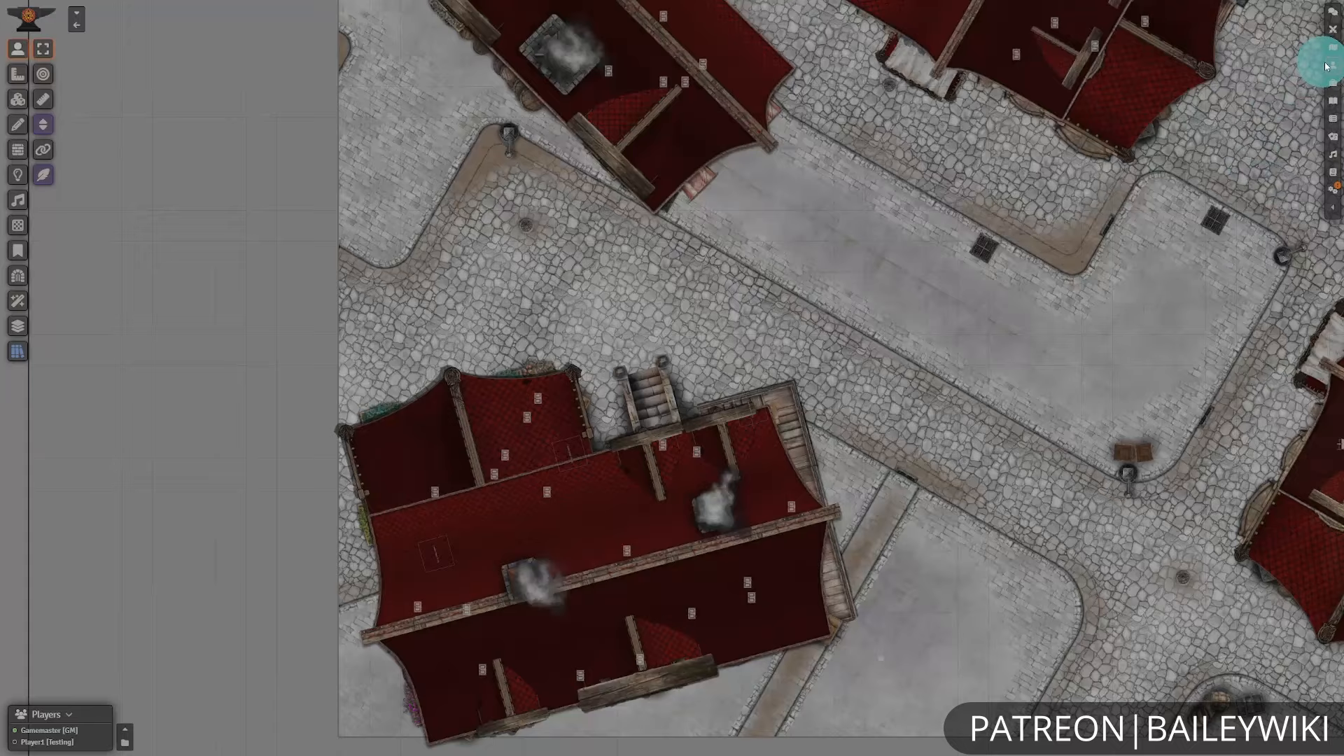
- Place the character actor's token in the southwestern Tudor 04 shop building and move it through the rooms to inspect the interior
click(1325, 67)
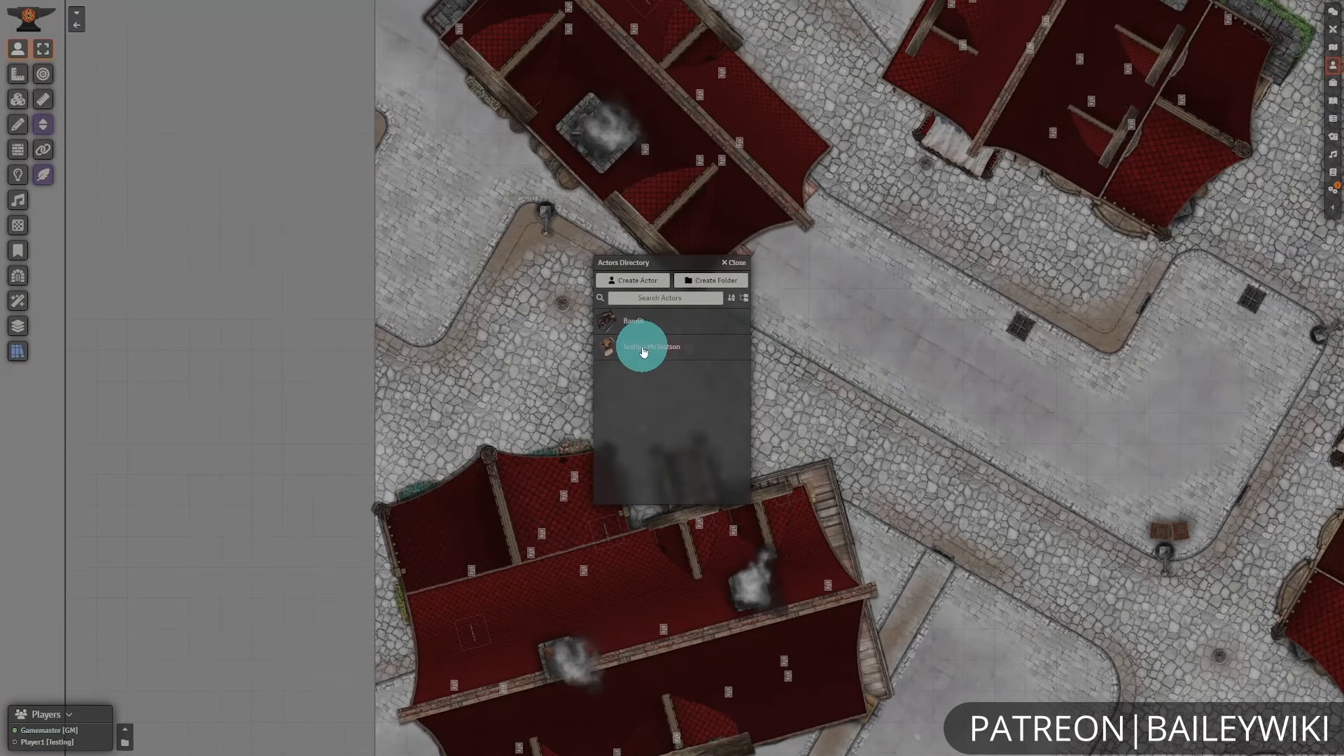
click(765, 255)
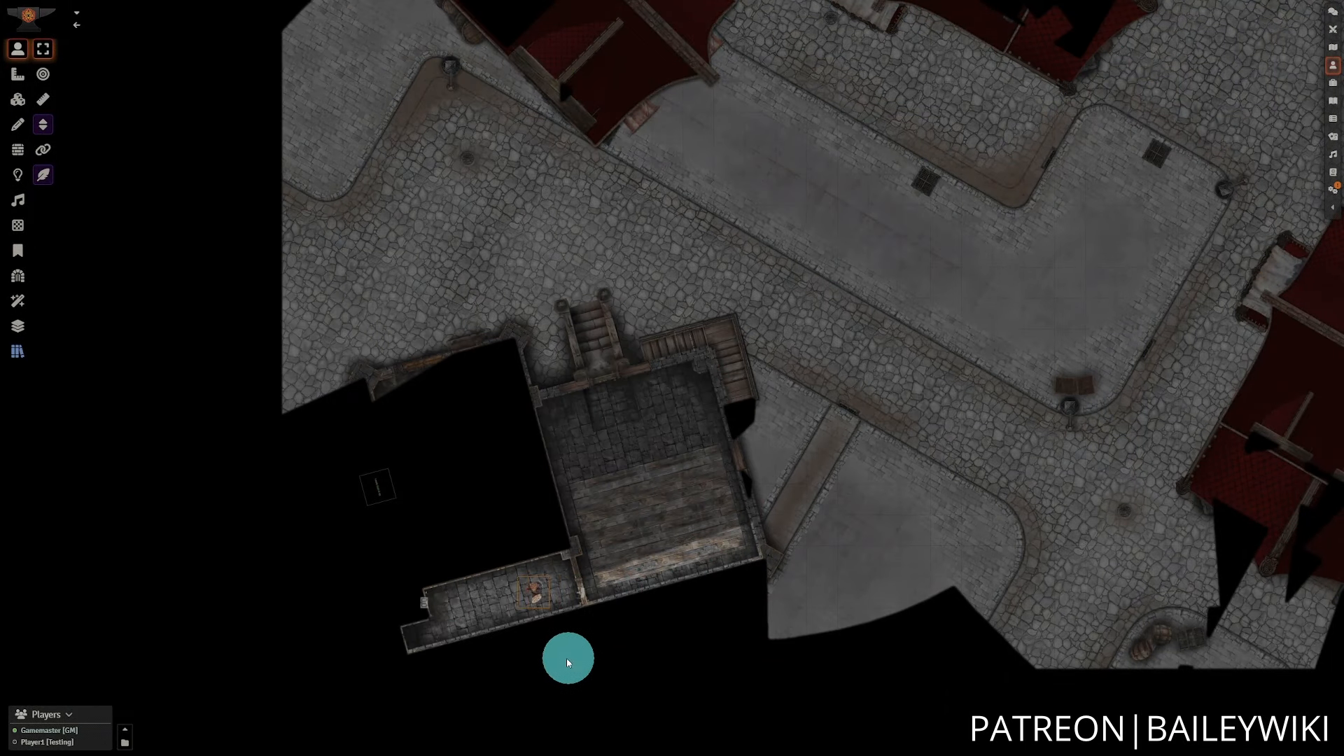
scroll(685, 484, up, 3)
scroll(685, 485, up, 2)
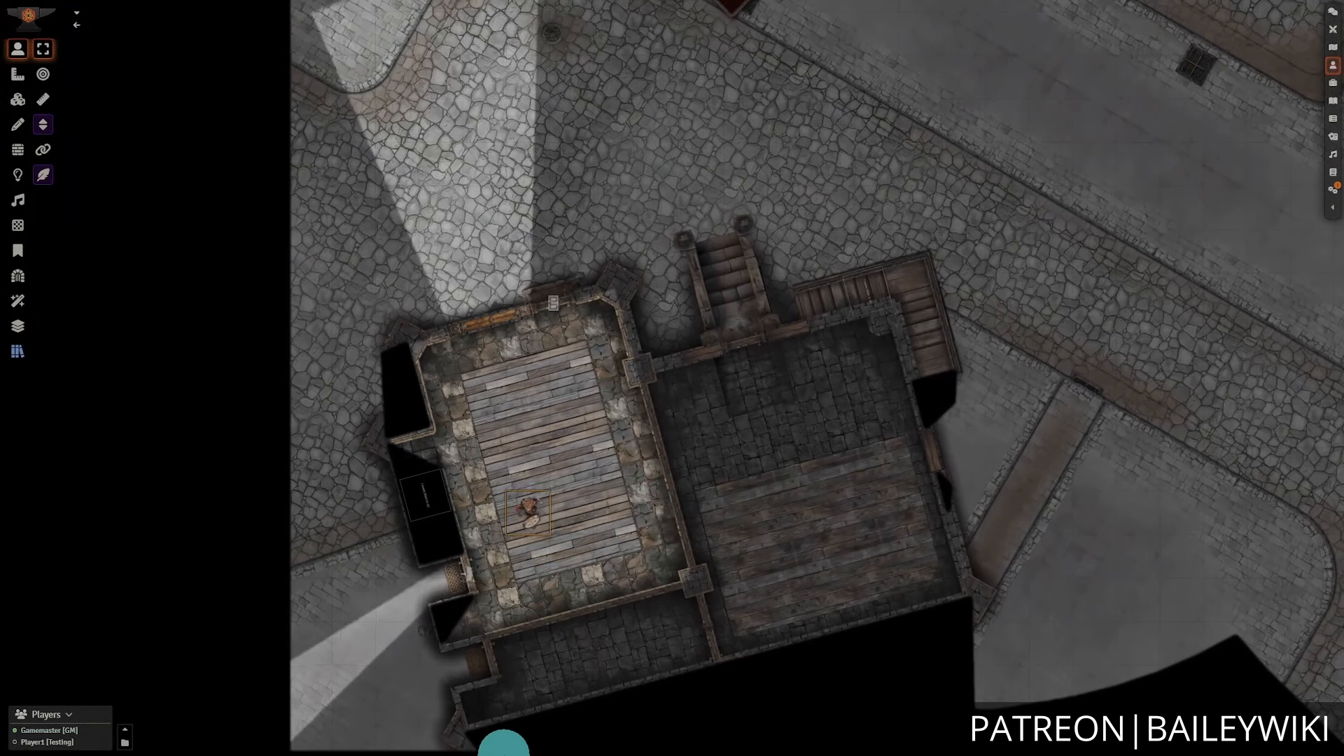